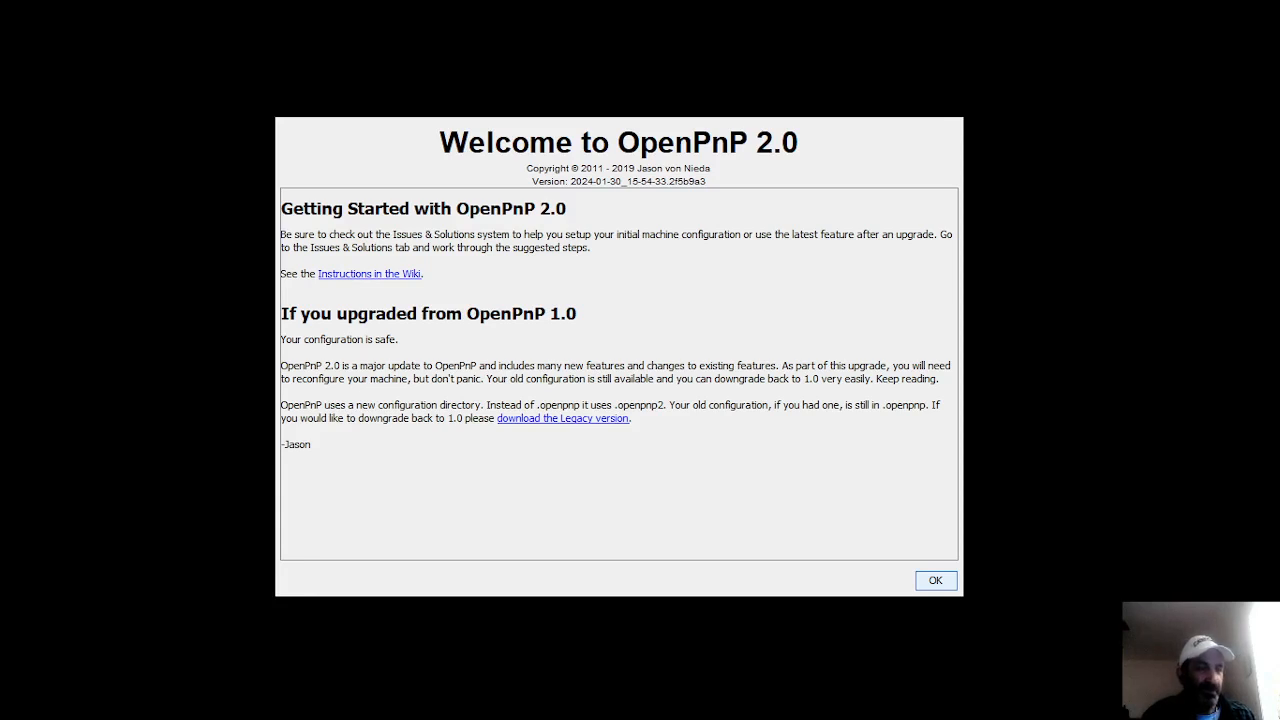
# Step: Dismiss the OpenPnP welcome screen and open the Issues & Solutions list
pyautogui.click(936, 581)
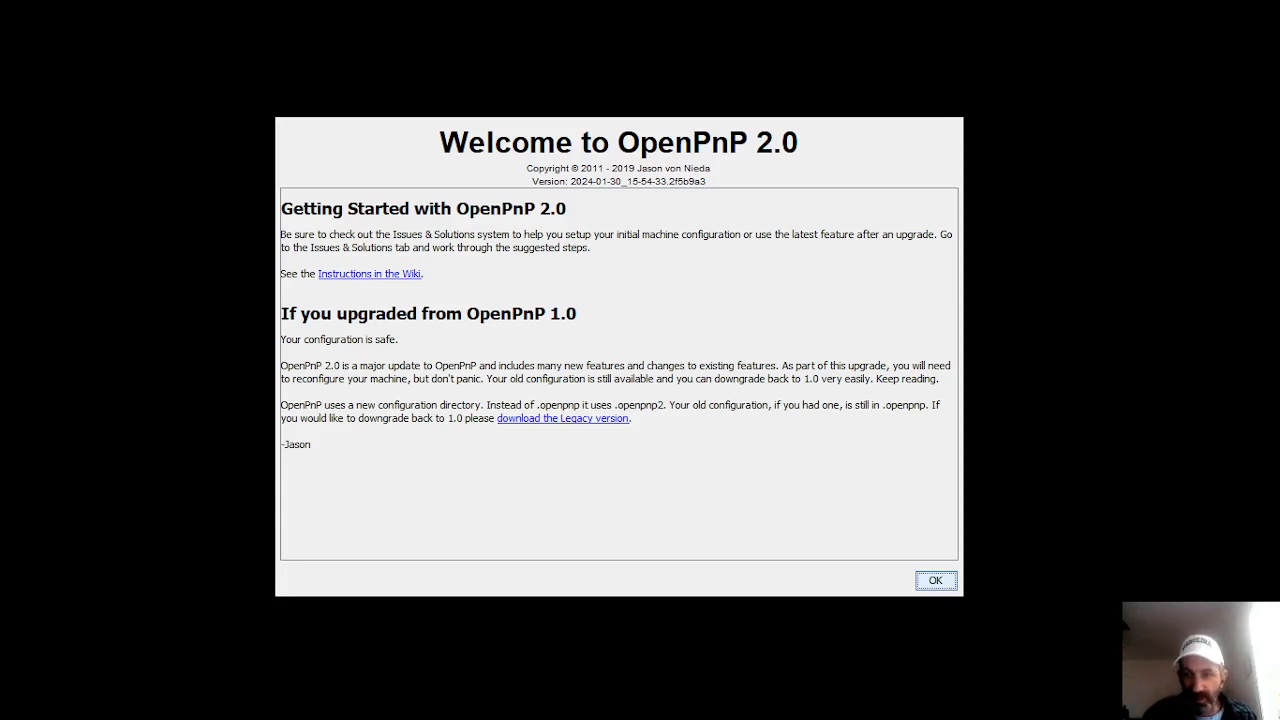
pyautogui.click(936, 581)
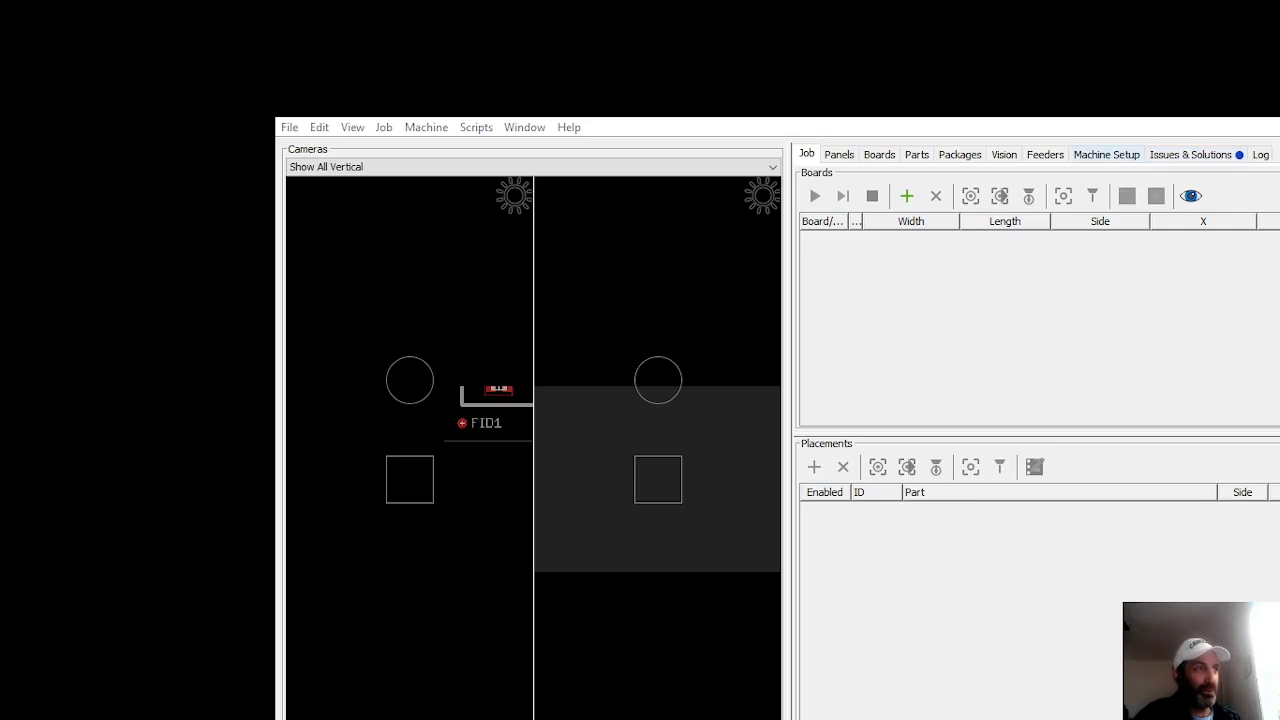
pyautogui.click(1106, 155)
pyautogui.click(1162, 157)
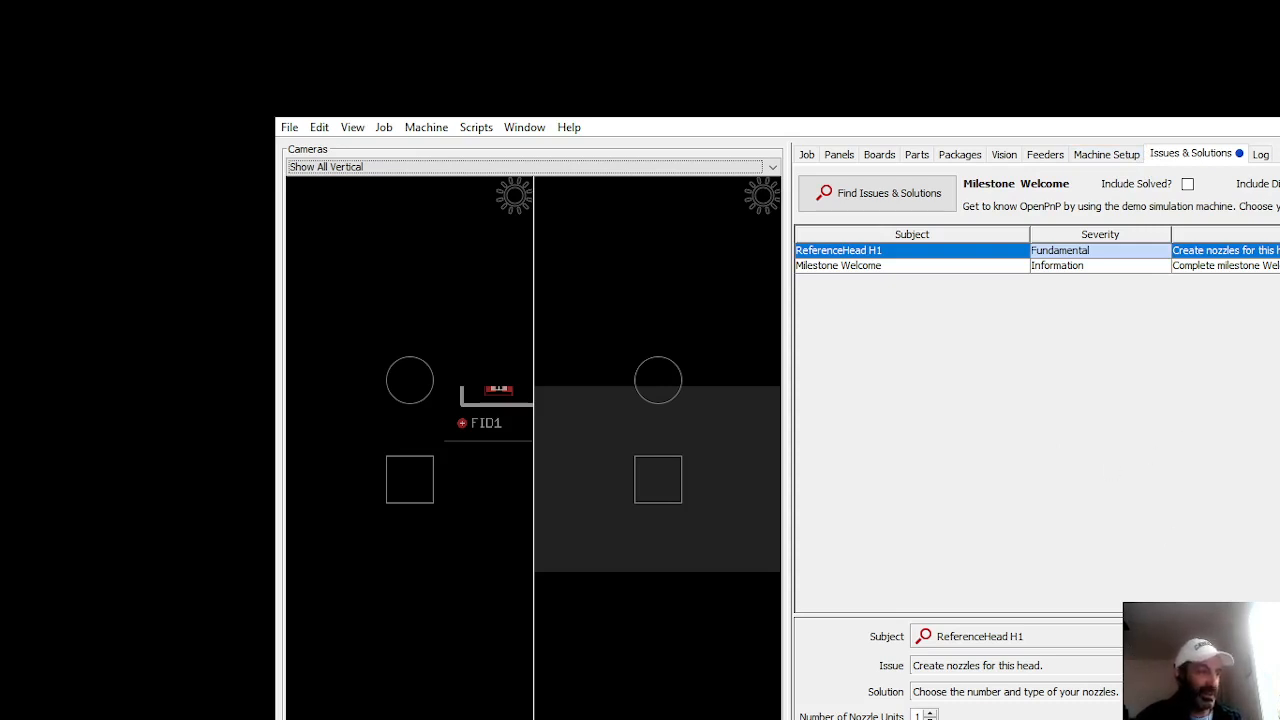
# Step: Accept one "Nozzle Pair, Shared Z Axis, Negated" unit for ReferenceHead H1 and complete the Welcome milestone to proceed to Connect
pyautogui.scroll(-1, 1016, 666)
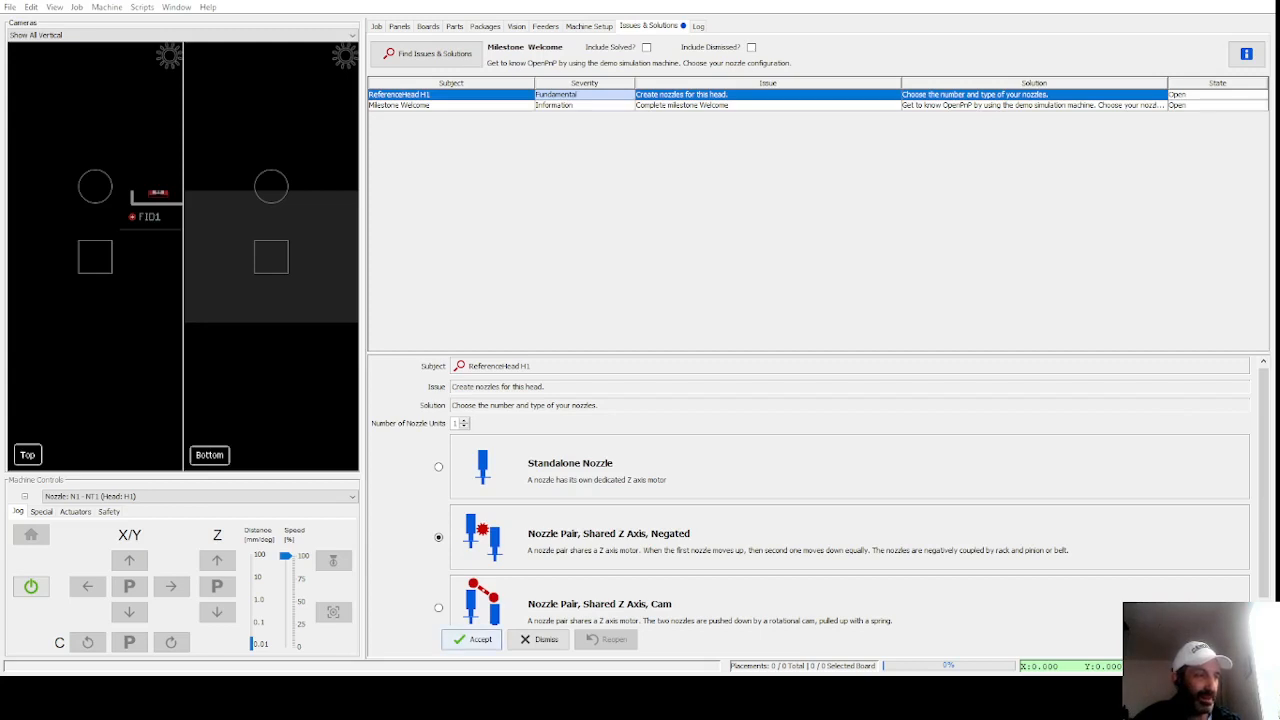
pyautogui.click(472, 639)
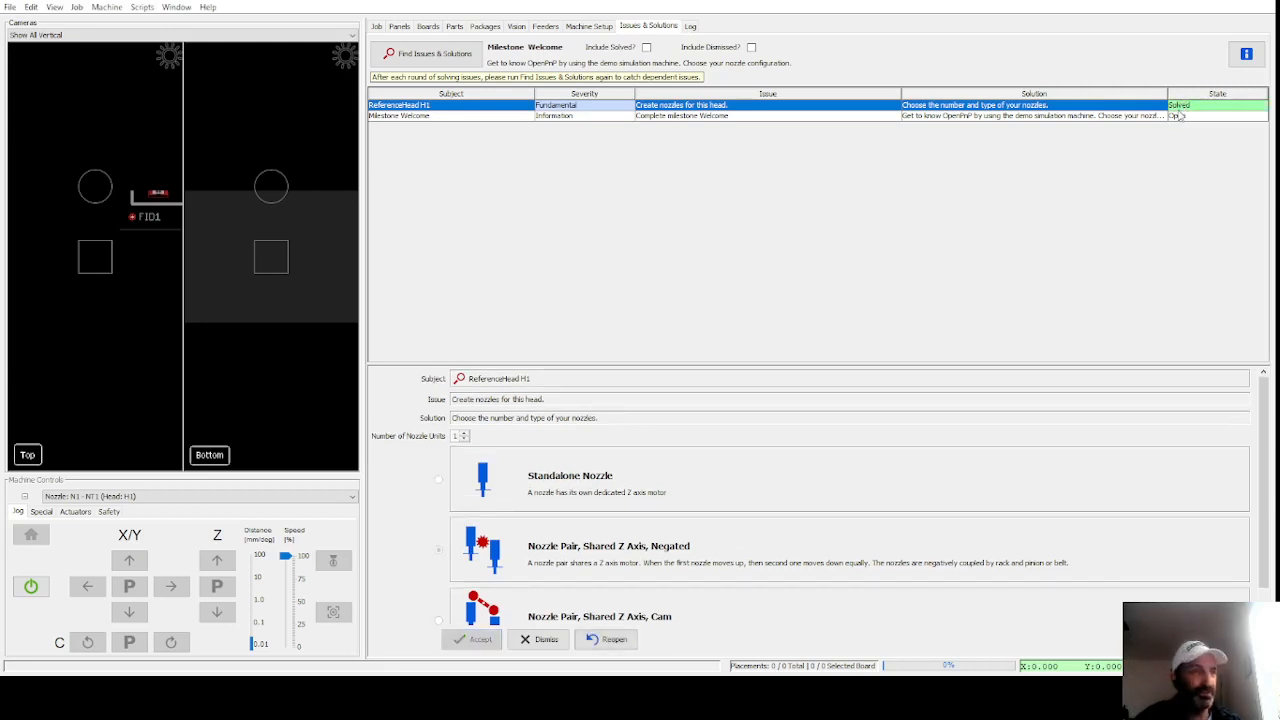
pyautogui.click(485, 119)
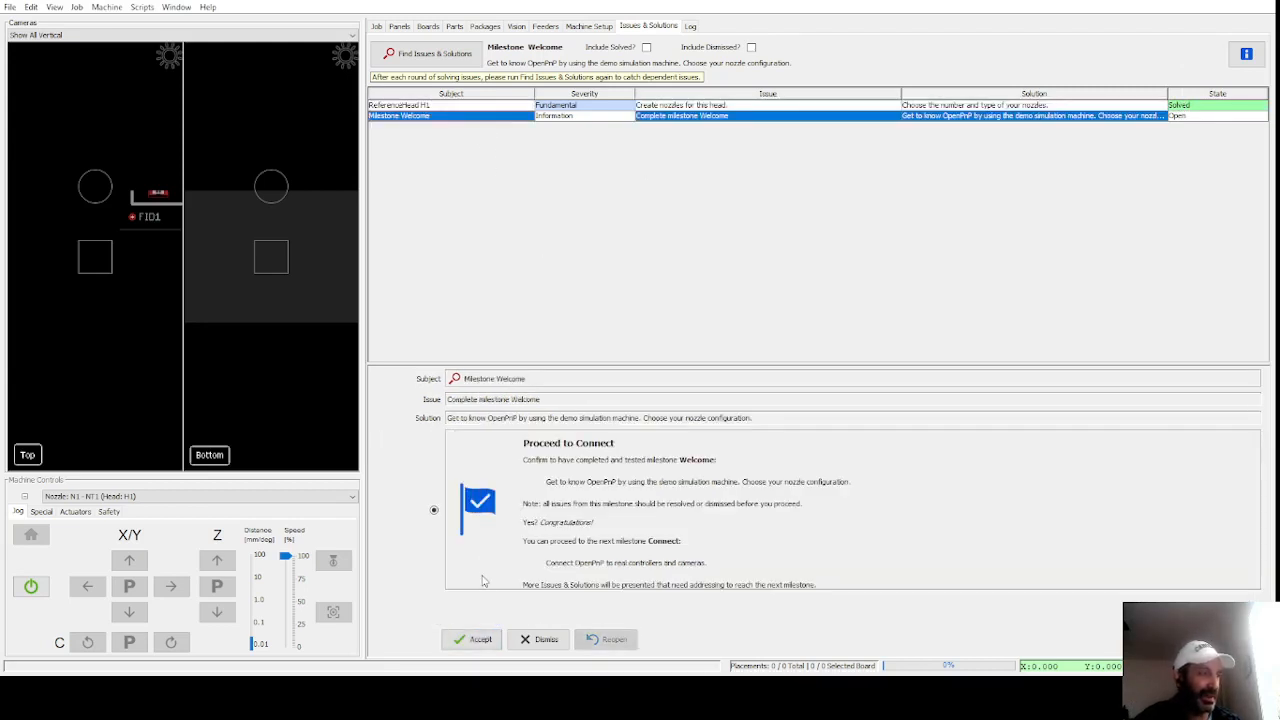
pyautogui.click(474, 640)
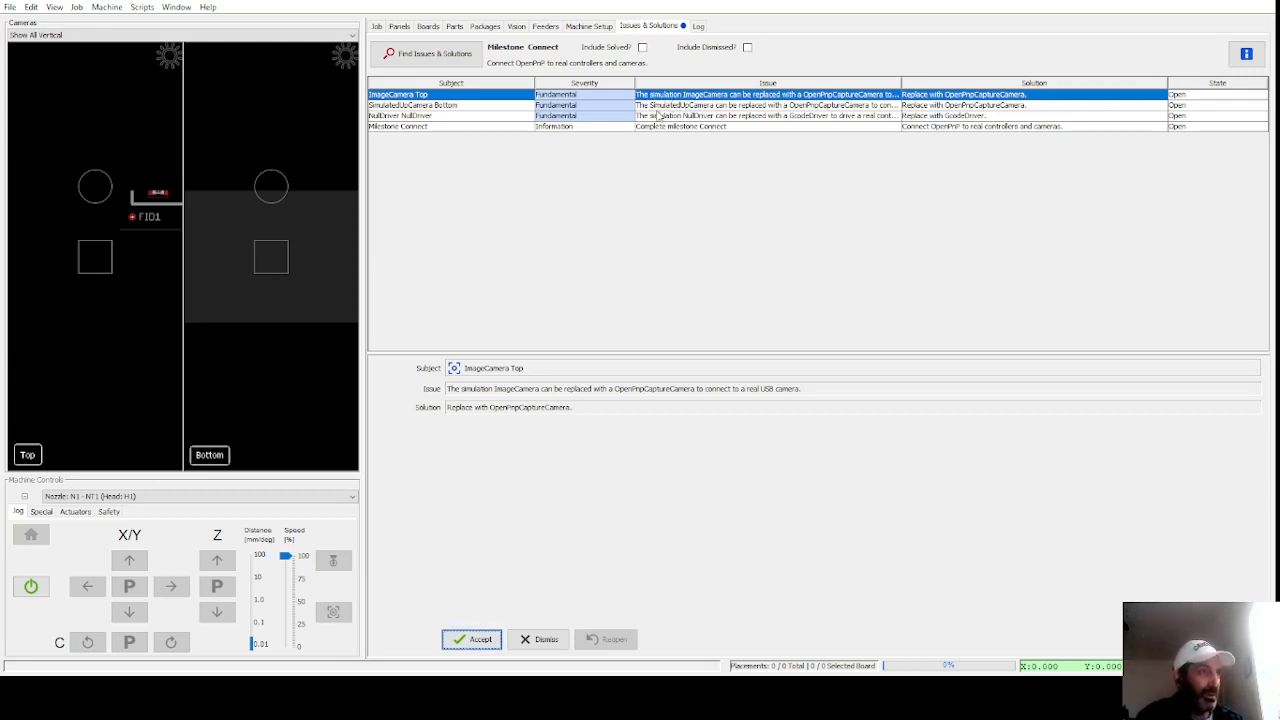
# Step: Expand the whole machine setup tree, enlarge its area and look through the axes, feeders, heads, cameras and drivers
pyautogui.click(590, 27)
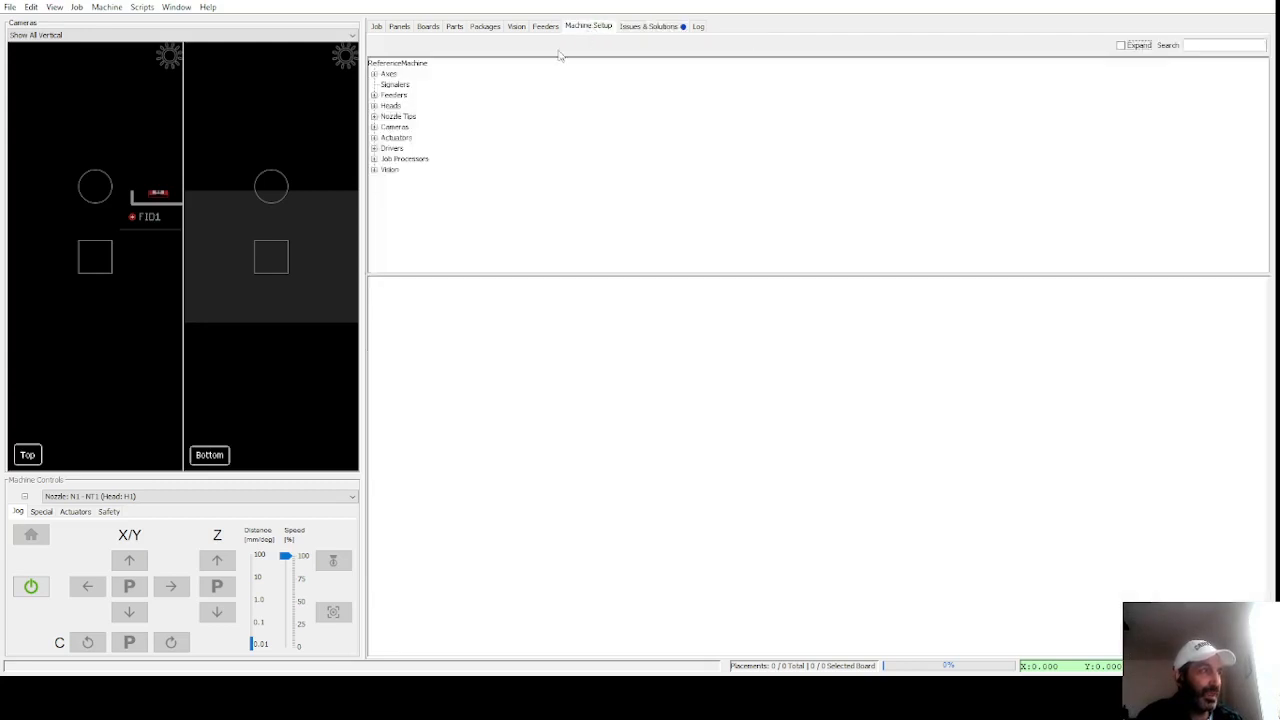
pyautogui.click(1122, 47)
pyautogui.moveTo(706, 276); pyautogui.dragTo(686, 368)
pyautogui.scroll(-5, 507, 238)
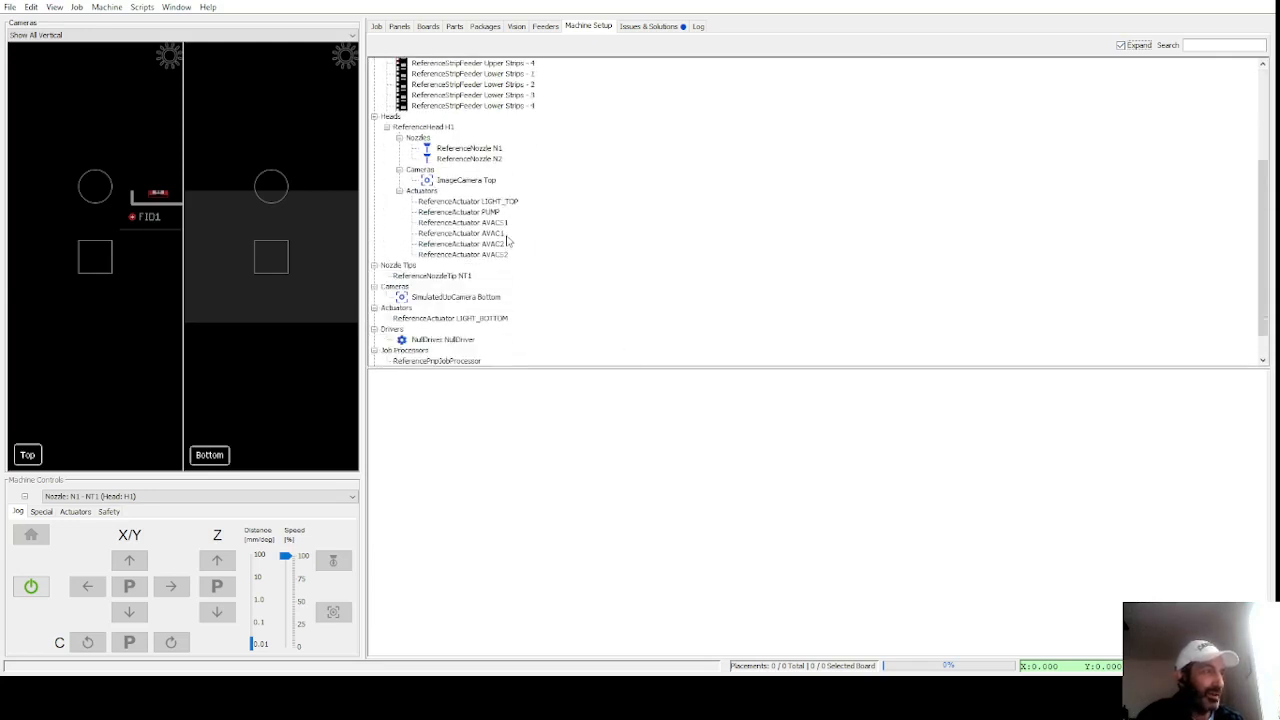
pyautogui.scroll(5, 507, 240)
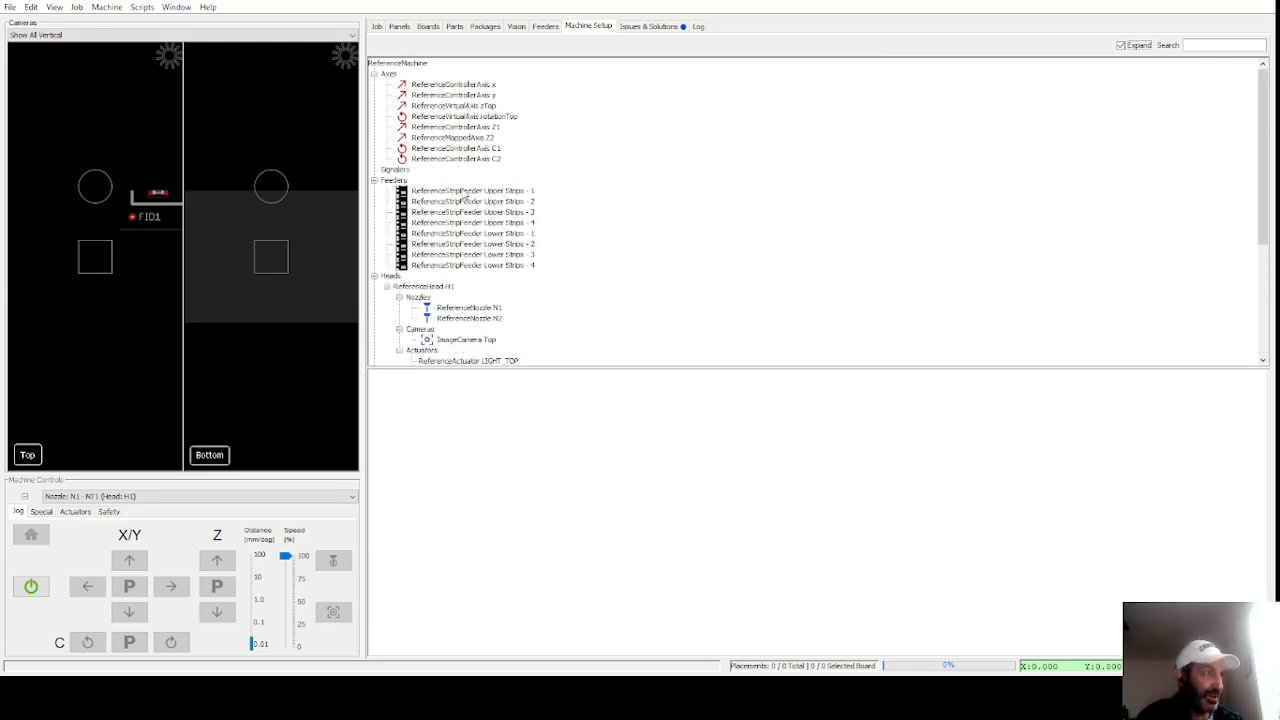
pyautogui.scroll(-1, 439, 190)
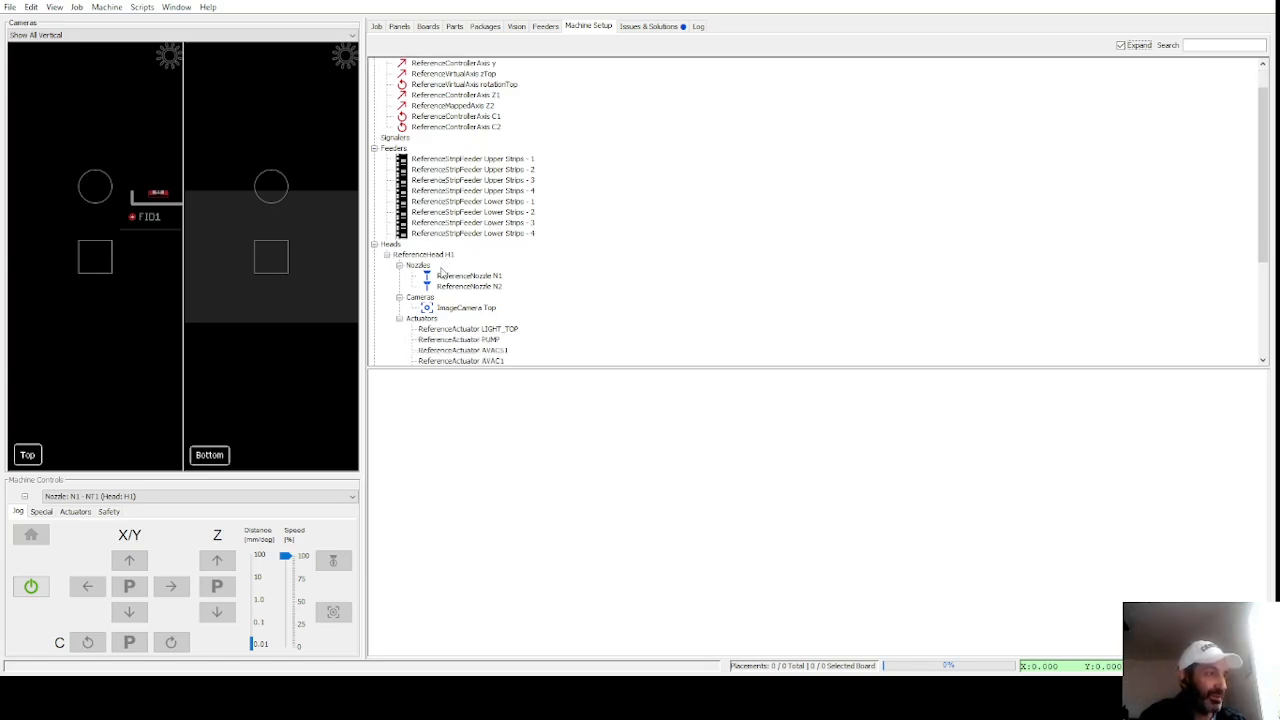
pyautogui.scroll(-5, 441, 272)
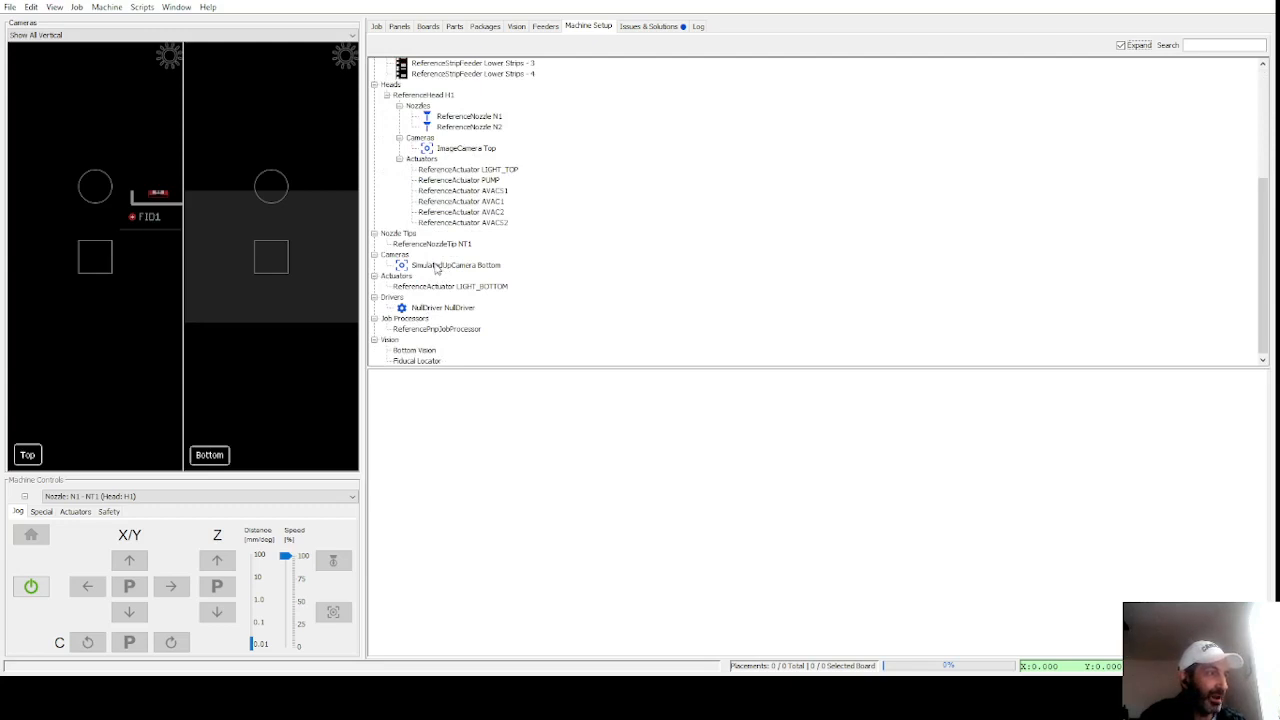
# Step: Check the simulated bottom camera's device settings and add an OpenPnpCaptureCamera to the machine-level cameras
pyautogui.click(436, 266)
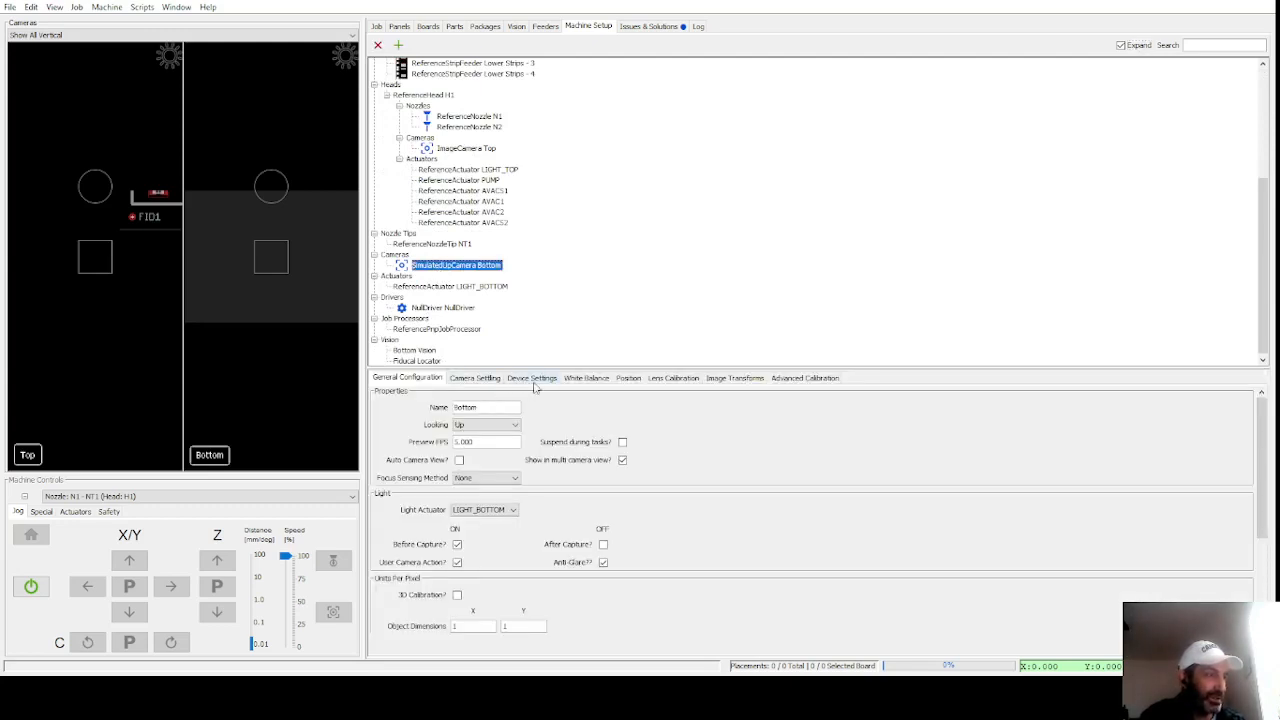
pyautogui.click(533, 379)
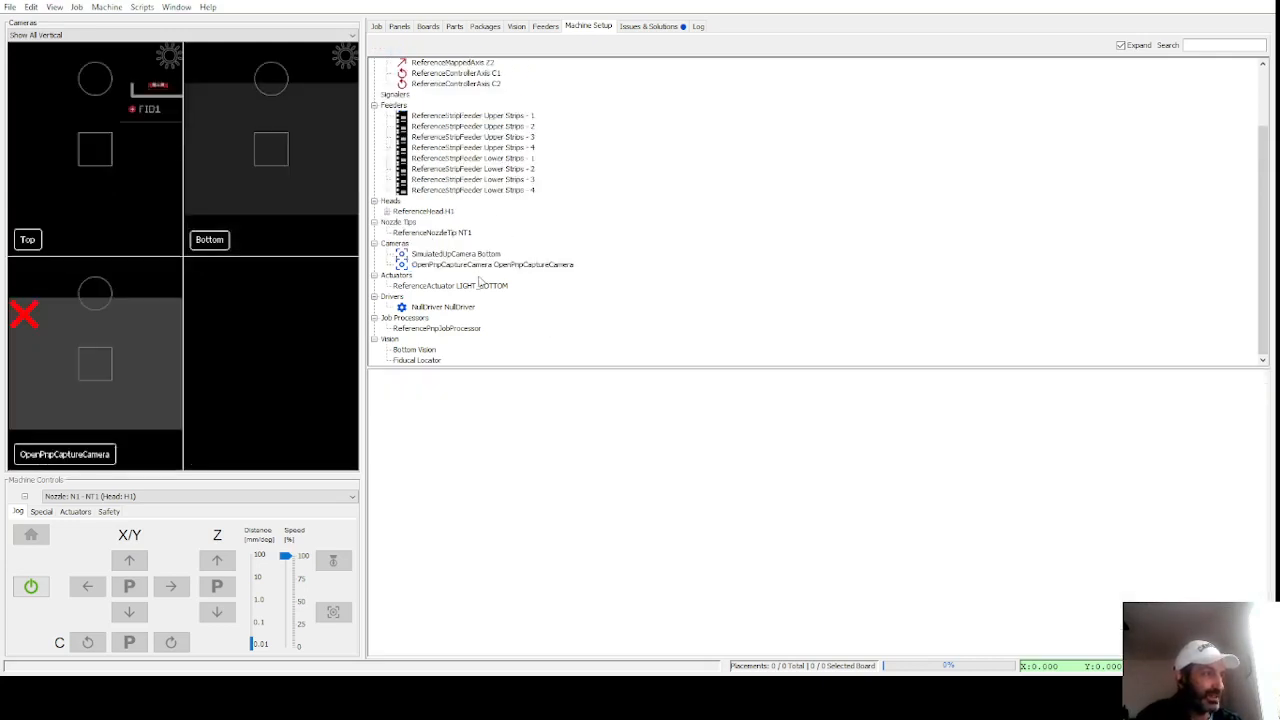
pyautogui.click(467, 266)
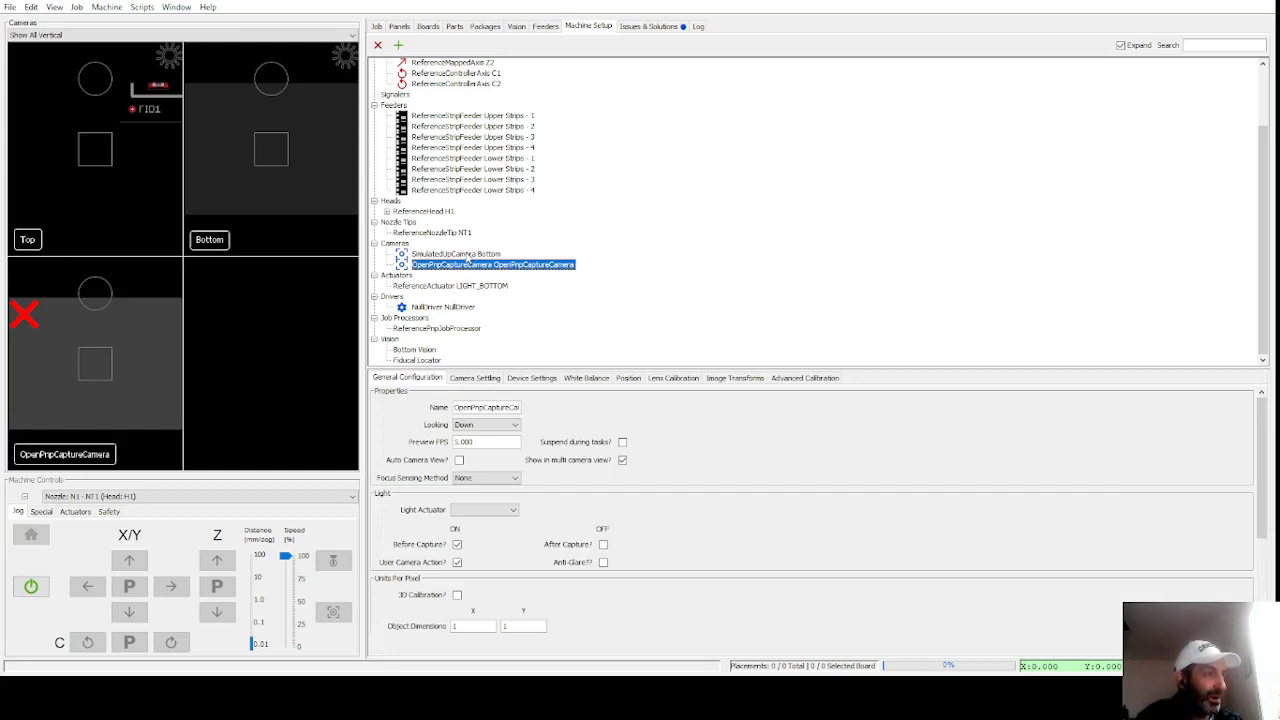
# Step: Rename the machine-level SimulatedUpCamera as simulatedBottom
pyautogui.click(466, 255)
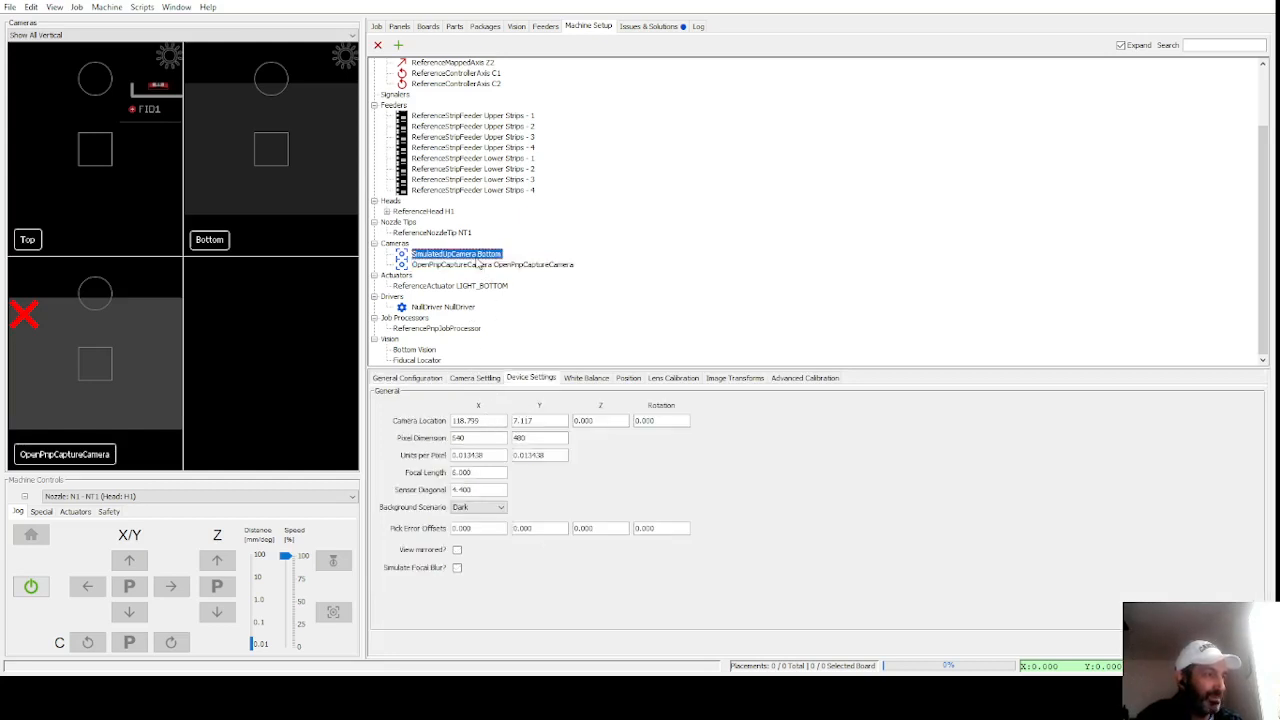
pyautogui.click(440, 378)
pyautogui.doubleClick(486, 406)
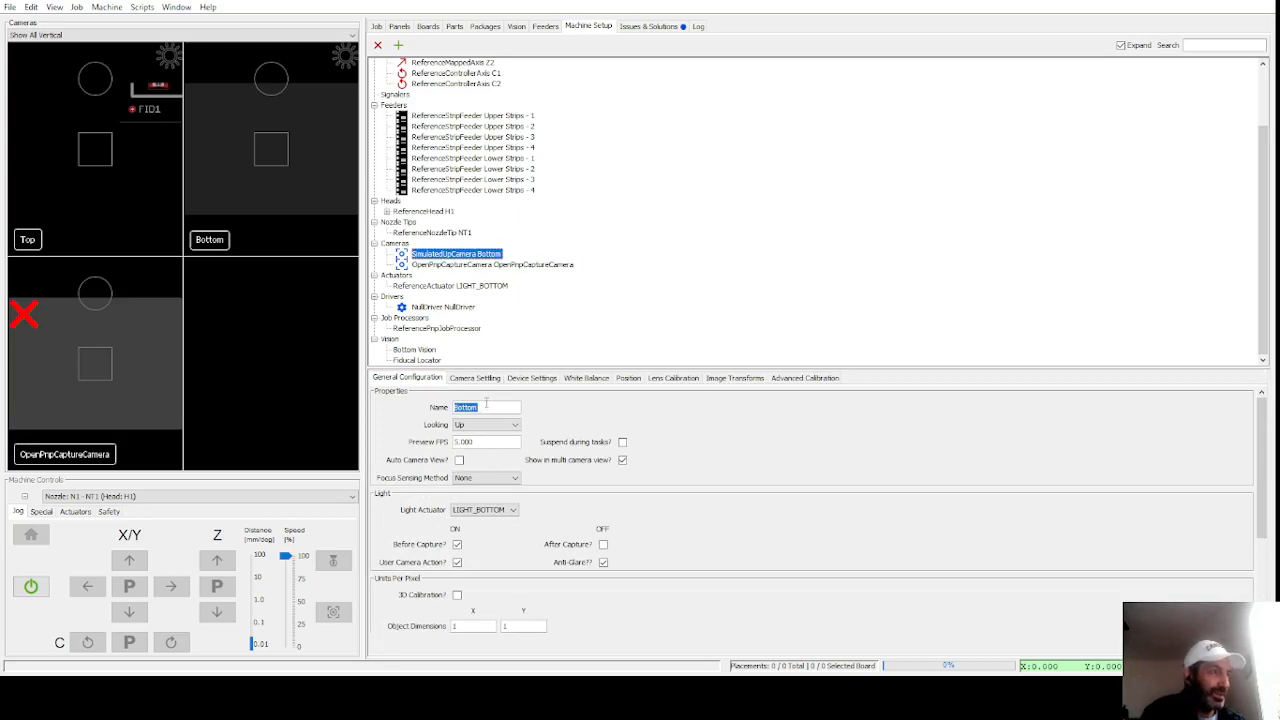
pyautogui.click(700, 345)
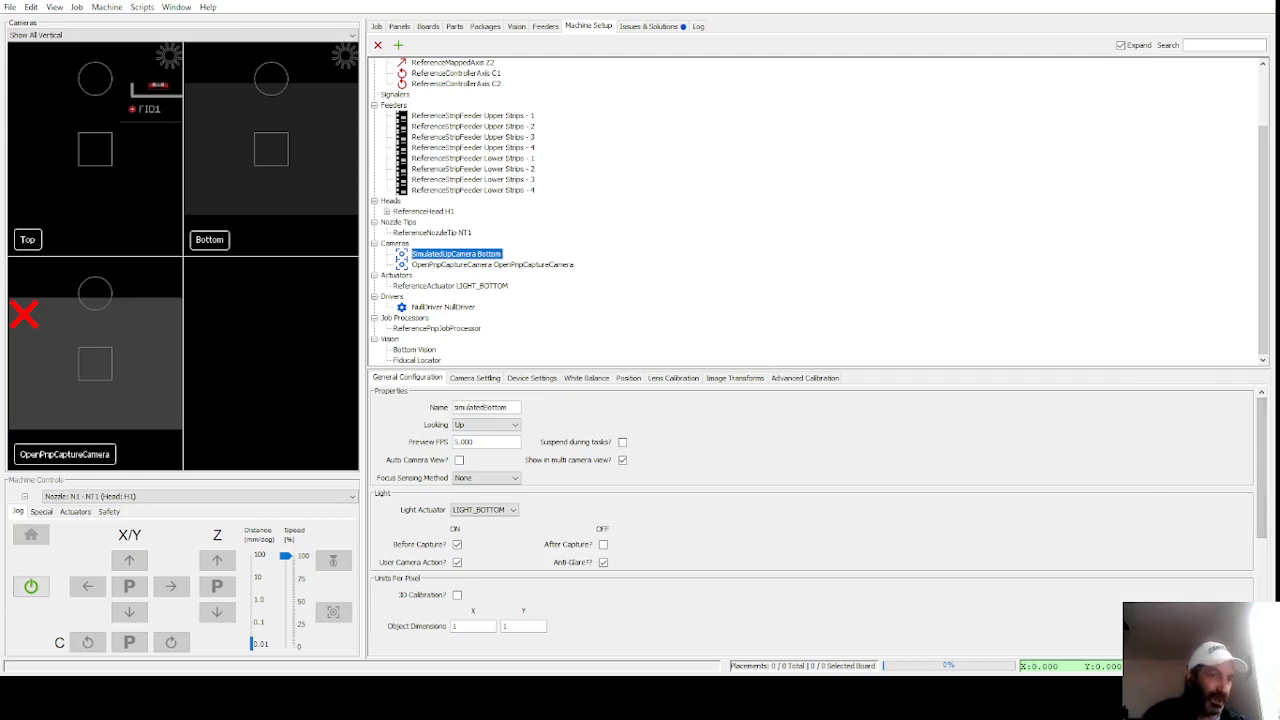
pyautogui.click(532, 378)
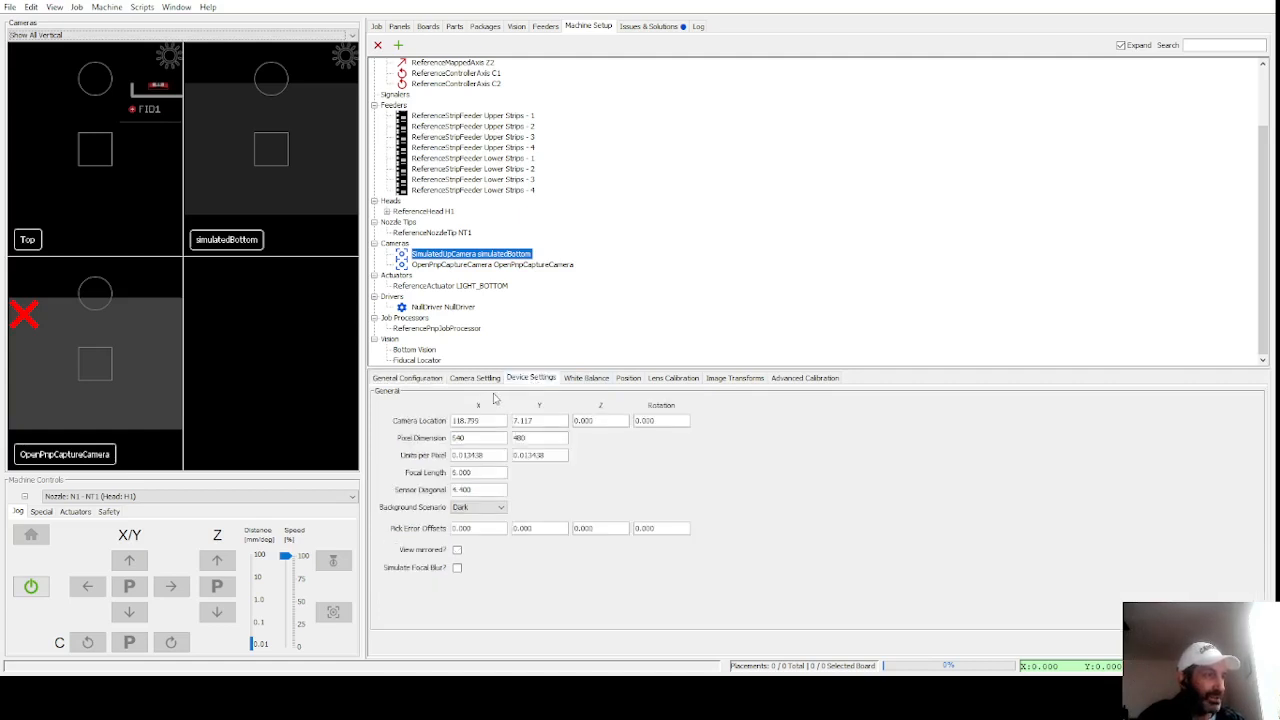
# Step: Enter Bottom as the name of the machine-level OpenPnpCaptureCamera and set its looking direction to Up
pyautogui.click(479, 266)
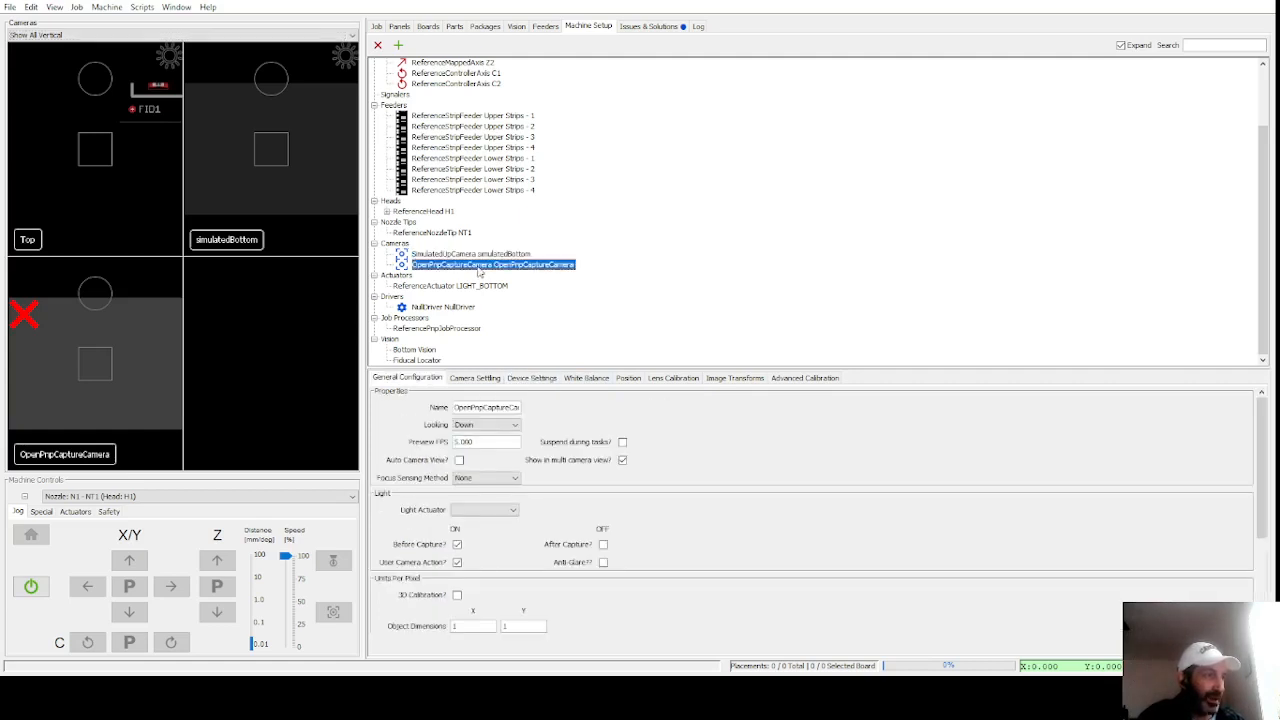
pyautogui.doubleClick(500, 407)
pyautogui.write('Bottom')
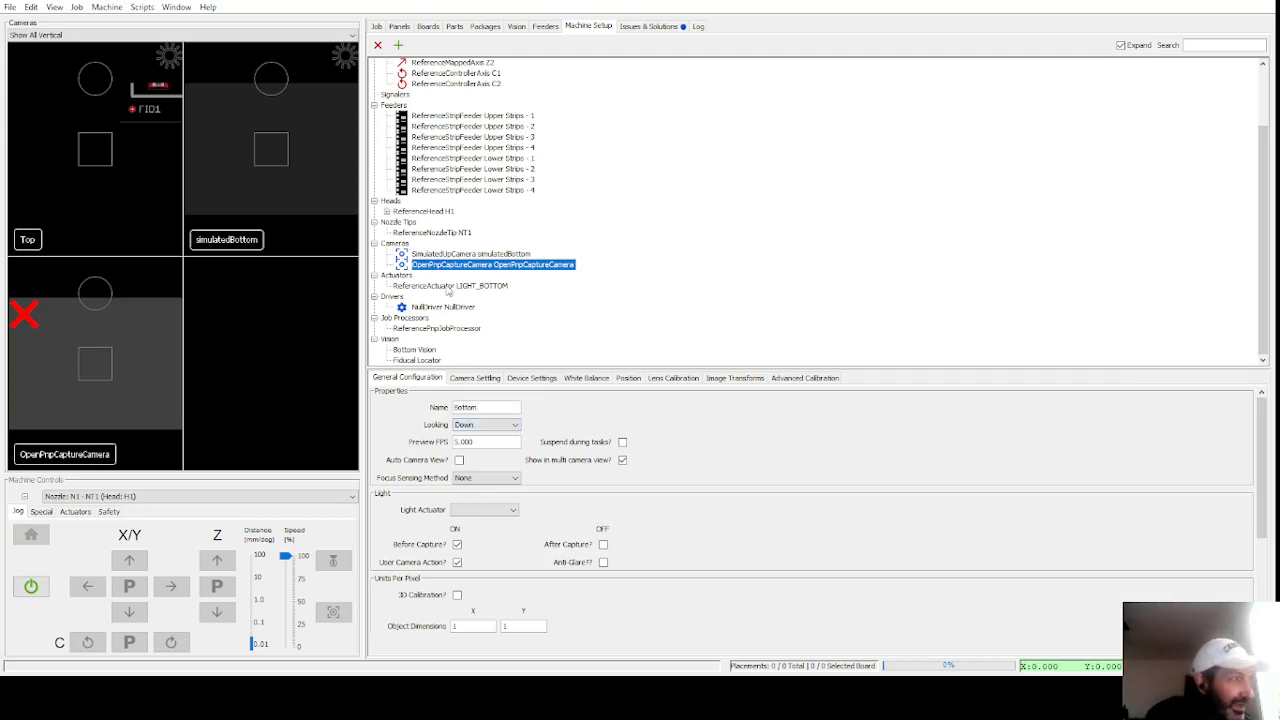
pyautogui.click(514, 425)
pyautogui.click(484, 446)
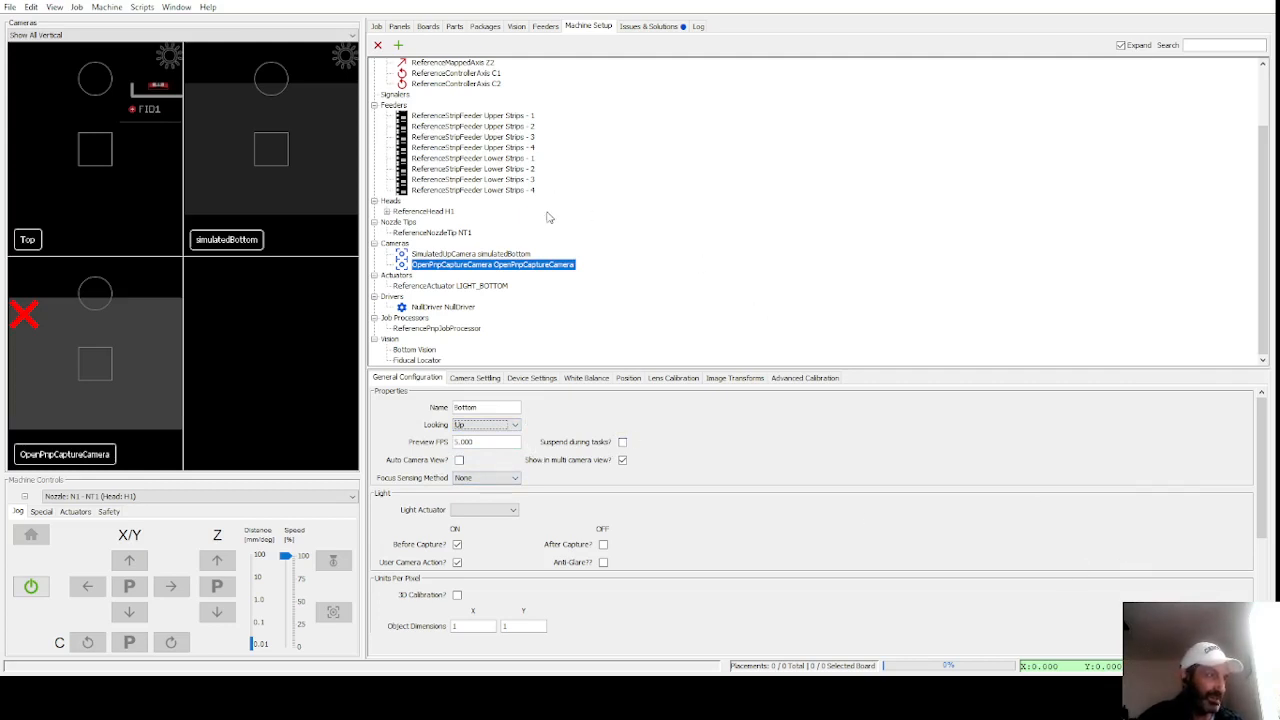
# Step: Expand the cameras under ReferenceHead H1 and rename its ImageCamera as SimulatedTop
pyautogui.scroll(1, 545, 220)
pyautogui.scroll(-1, 528, 224)
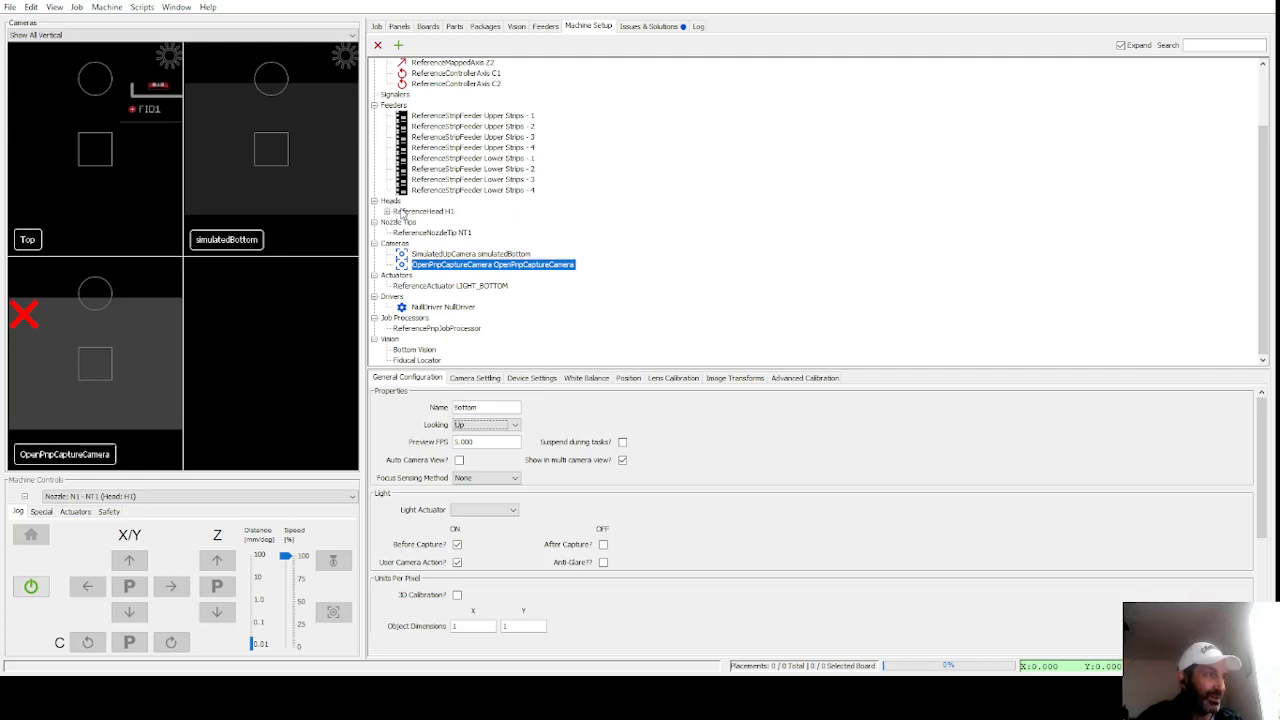
pyautogui.click(420, 211)
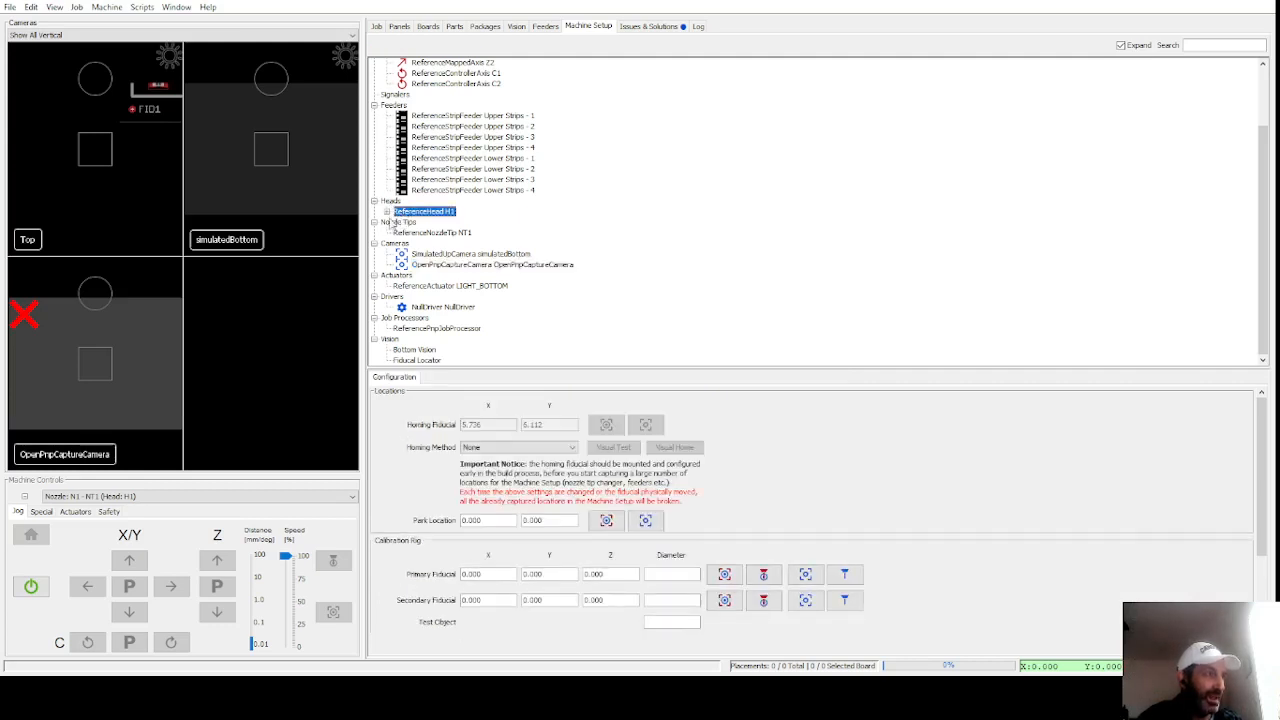
pyautogui.click(387, 212)
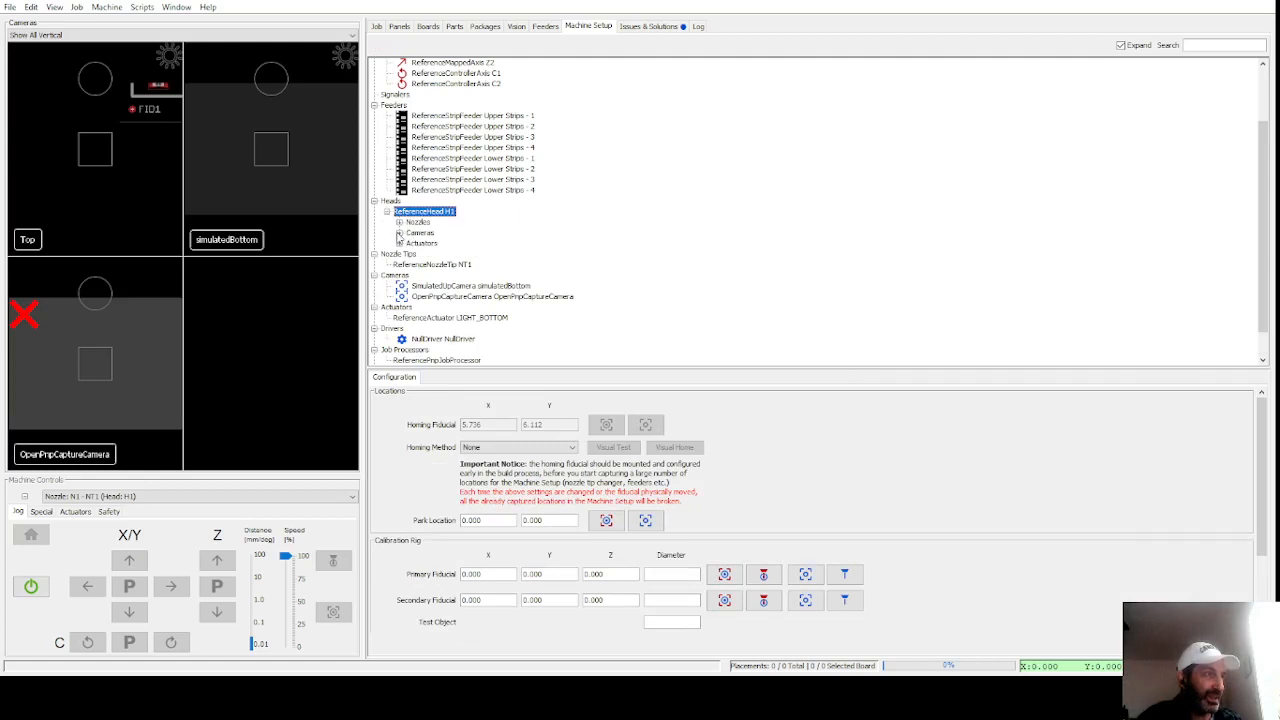
pyautogui.click(399, 233)
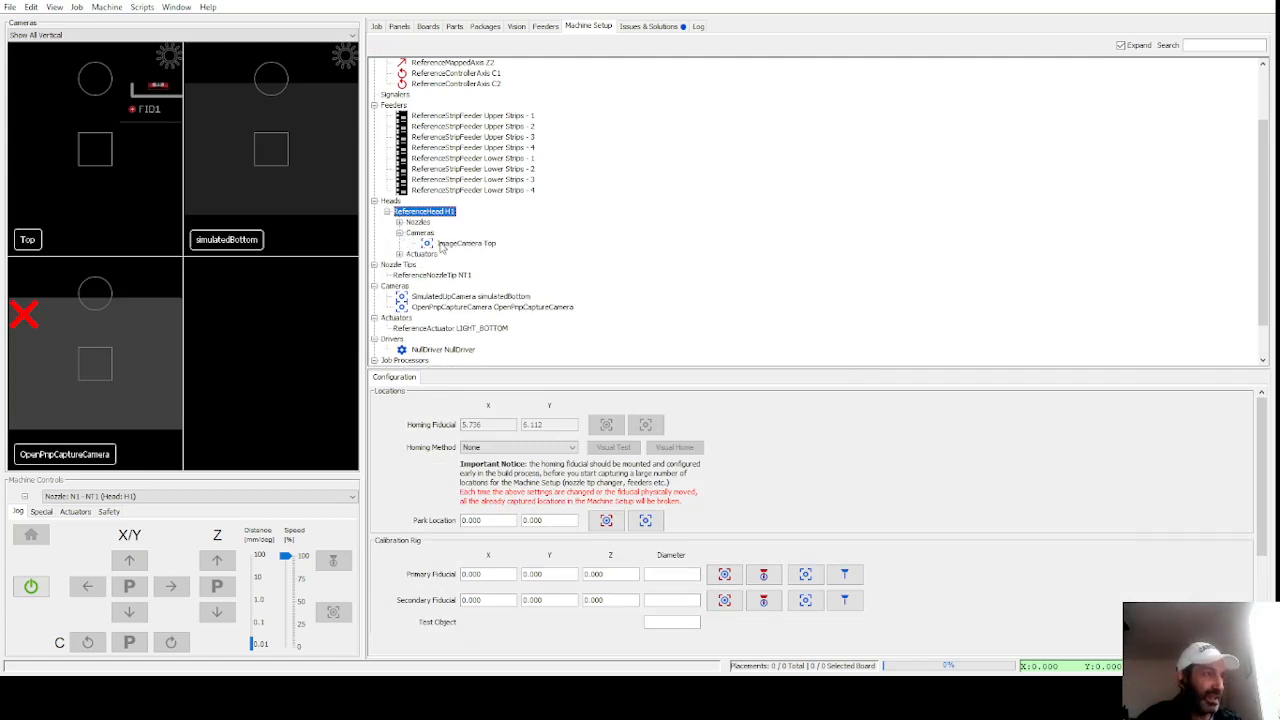
pyautogui.click(443, 243)
pyautogui.doubleClick(475, 407)
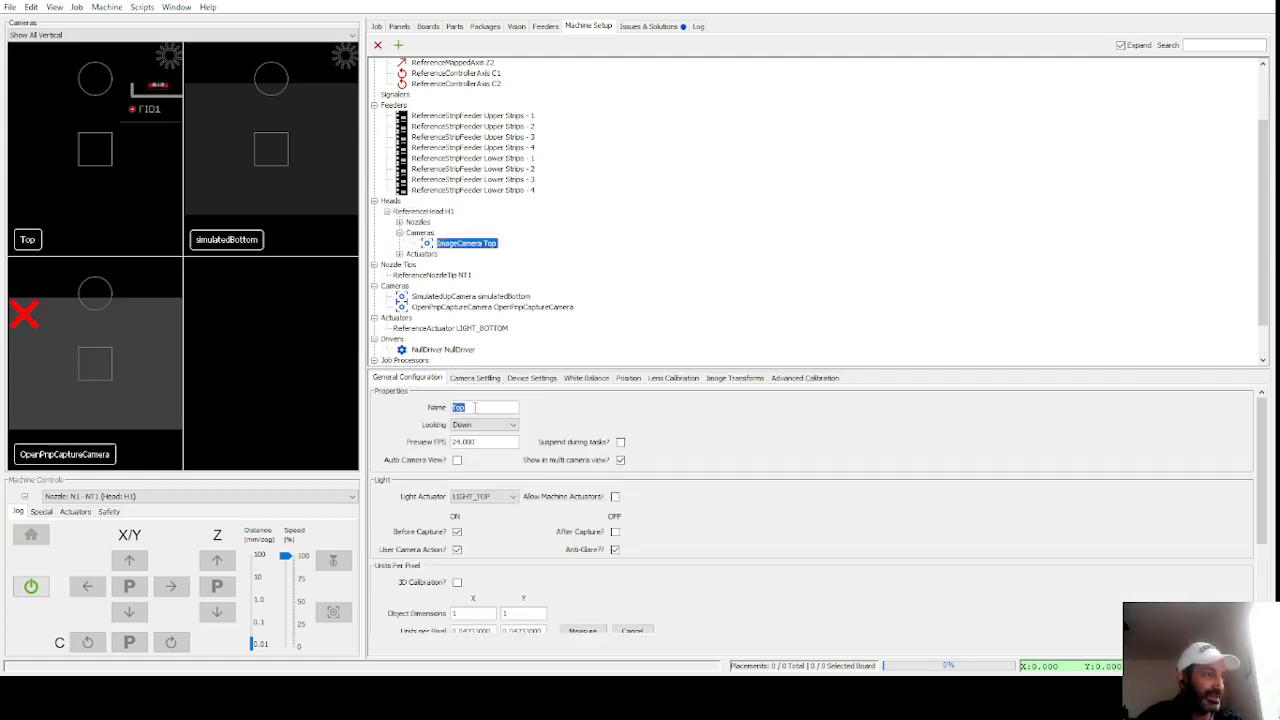
pyautogui.press('Home')
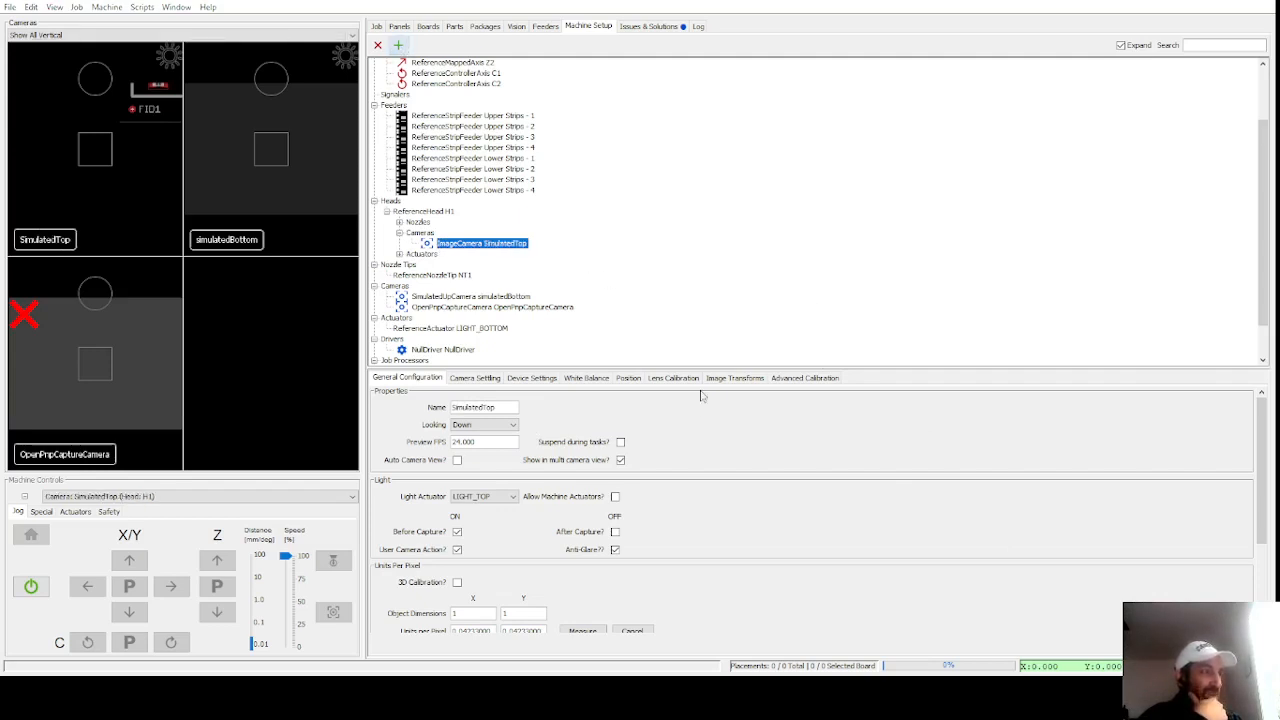
# Step: Add an OpenPnpCaptureCamera to the cameras of ReferenceHead H1 and enter Top as its name
pyautogui.click(719, 446)
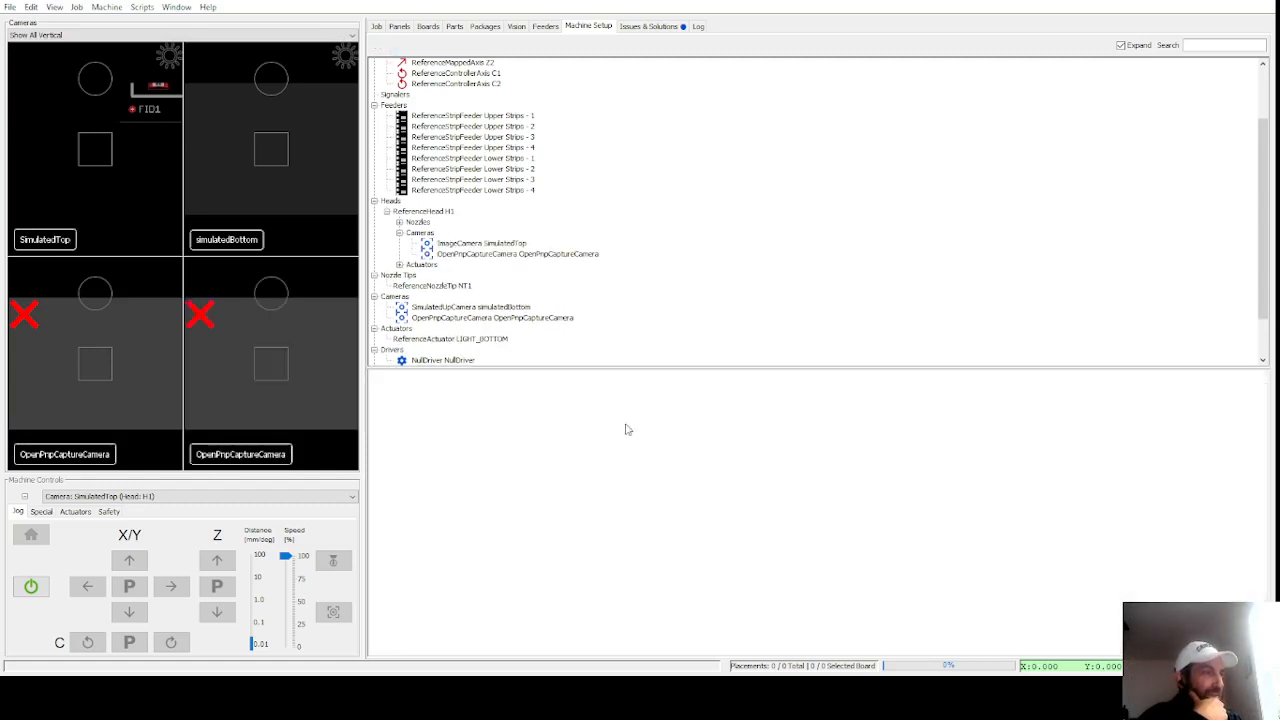
pyautogui.click(449, 257)
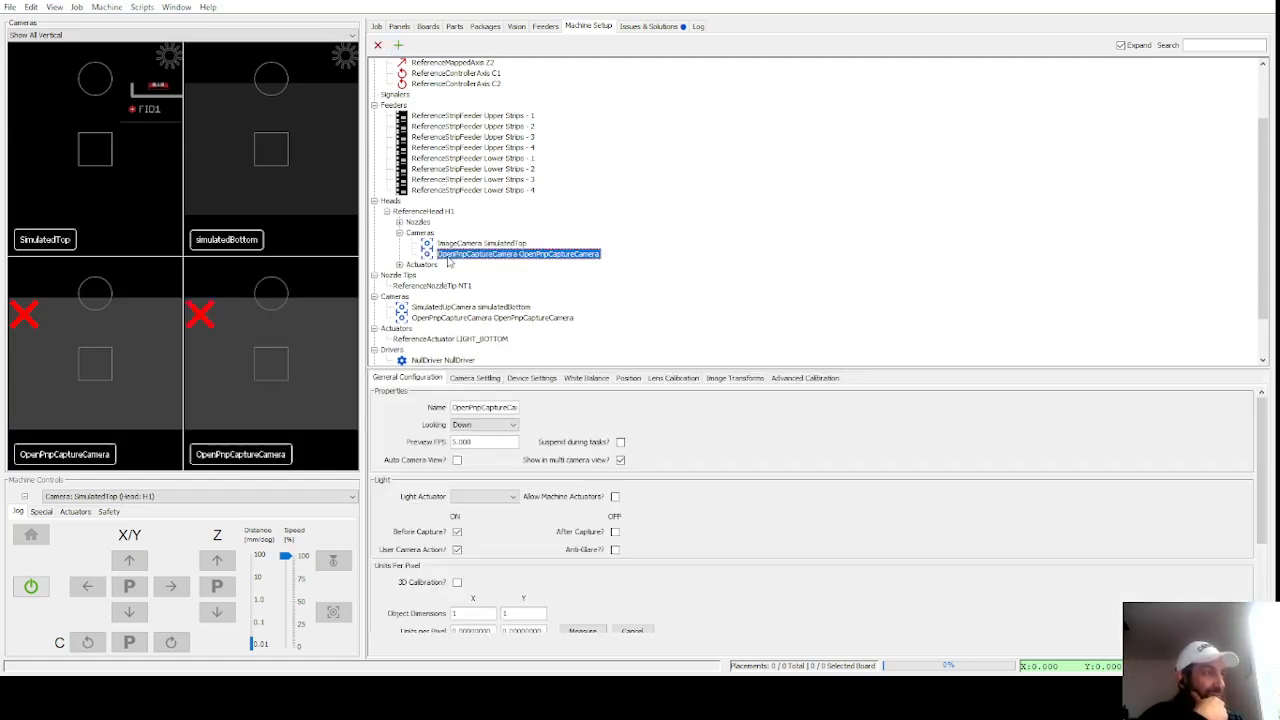
pyautogui.click(491, 405)
pyautogui.click(491, 404)
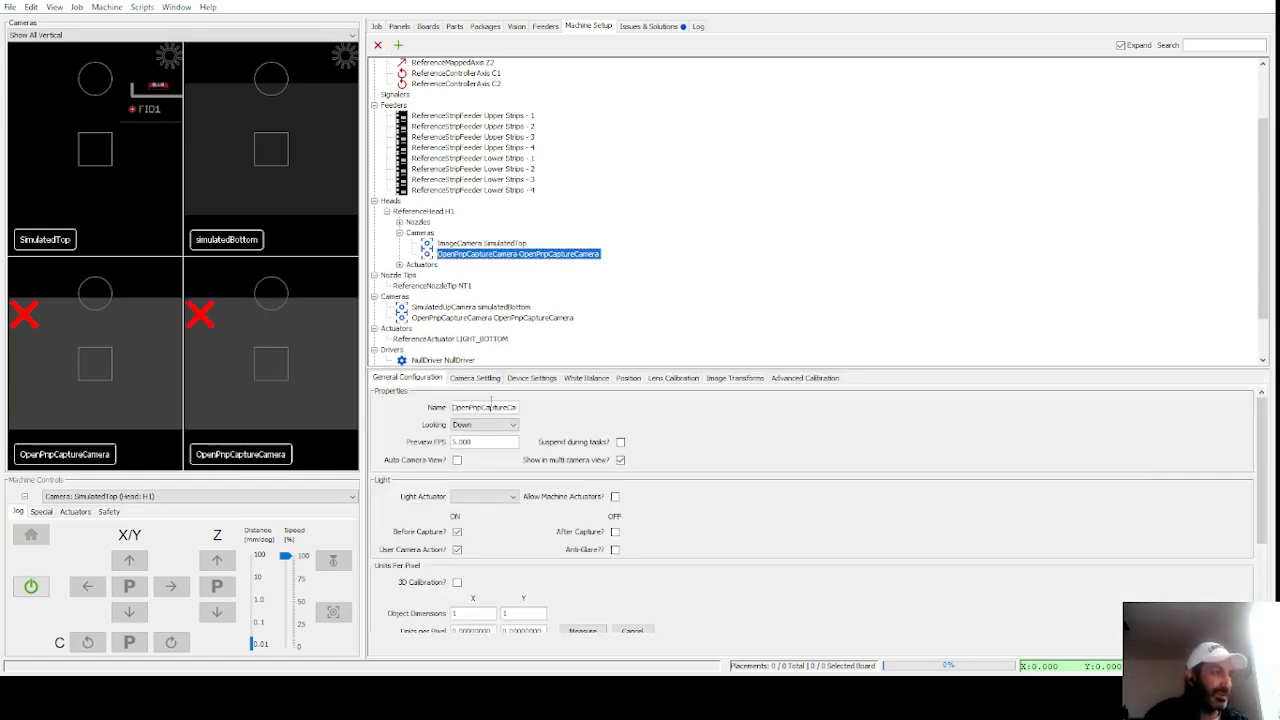
pyautogui.doubleClick(491, 404)
pyautogui.press('Delete')
pyautogui.press('Delete')
pyautogui.press('Delete')
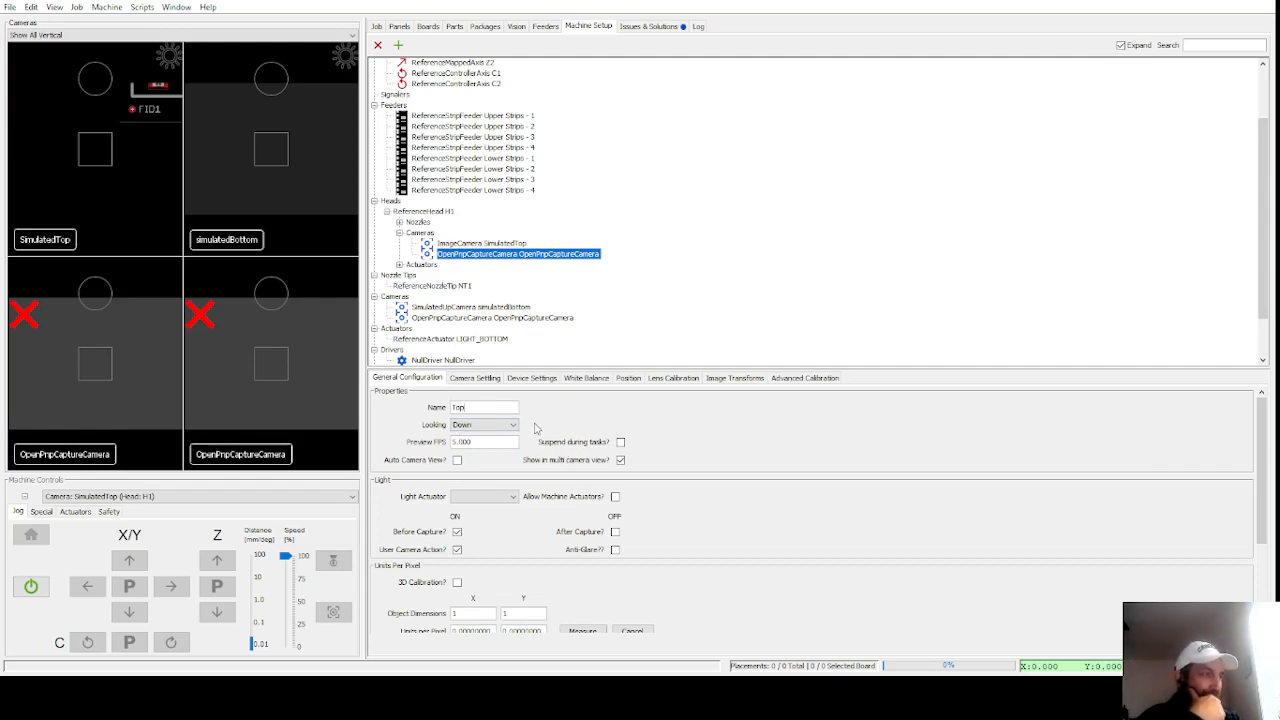
# Step: Check the device choice of the head's new capture camera and apply its name Top
pyautogui.click(531, 379)
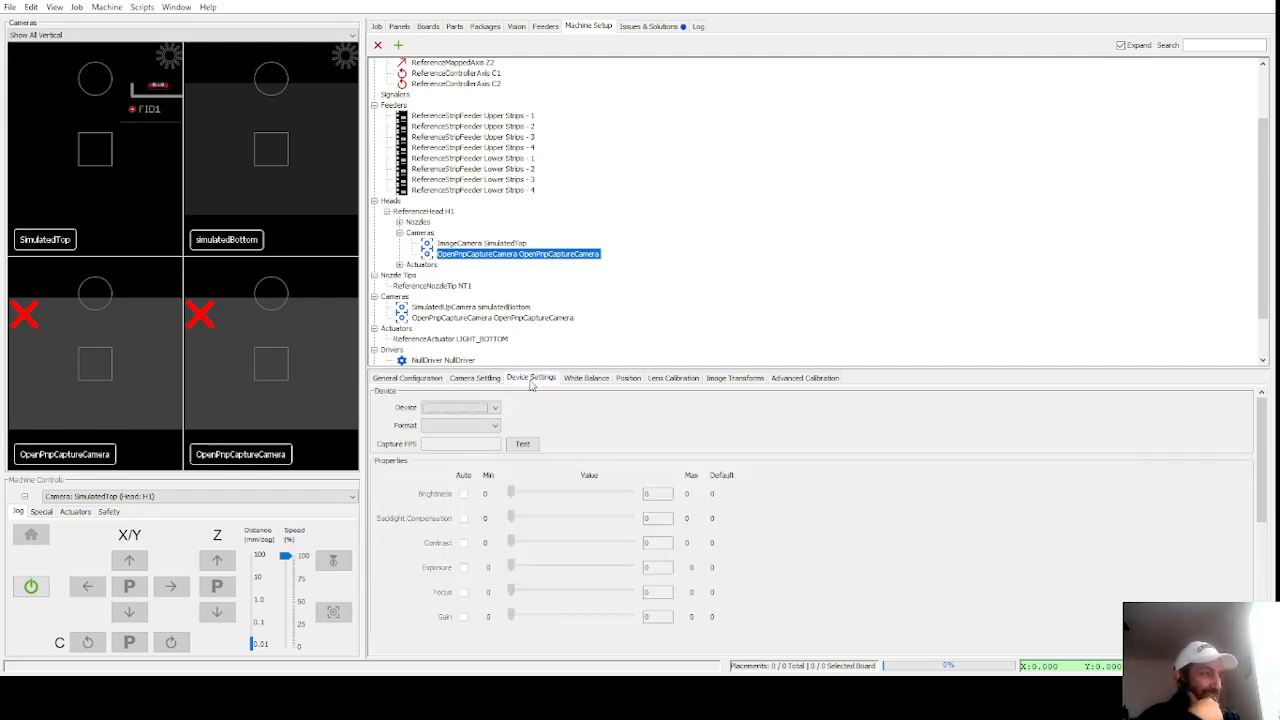
pyautogui.click(495, 410)
pyautogui.click(438, 380)
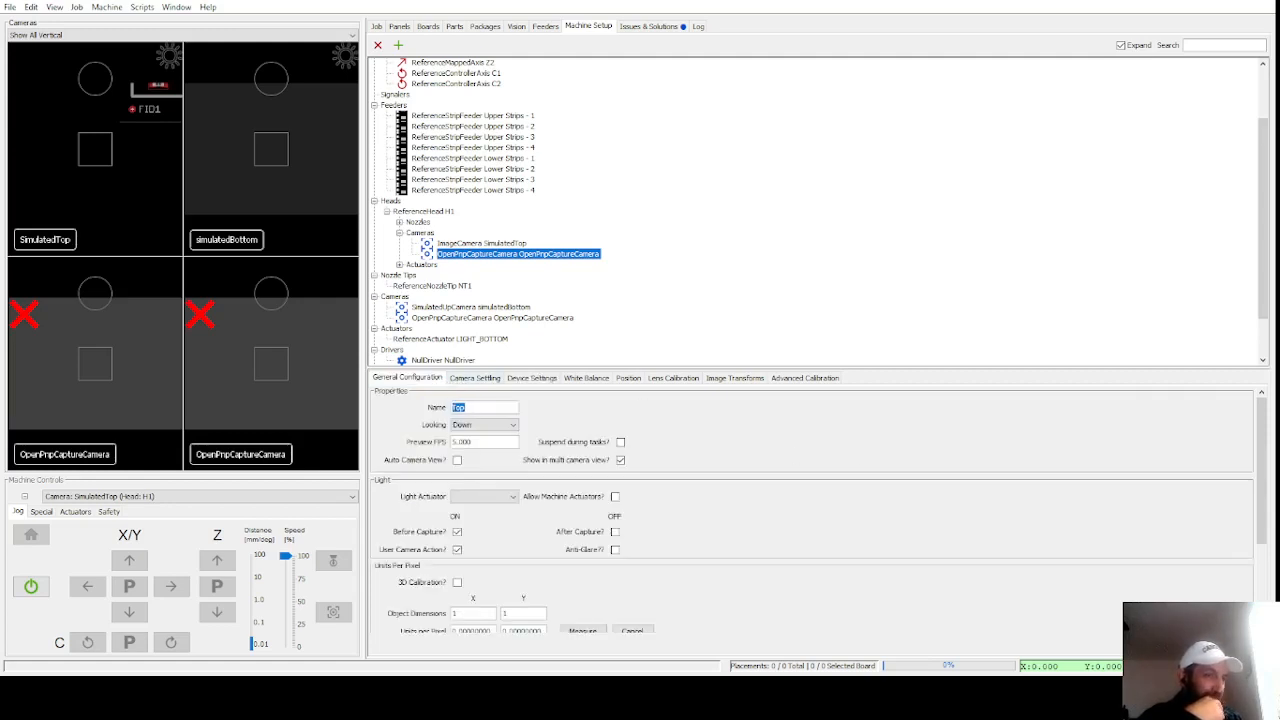
pyautogui.press('Return')
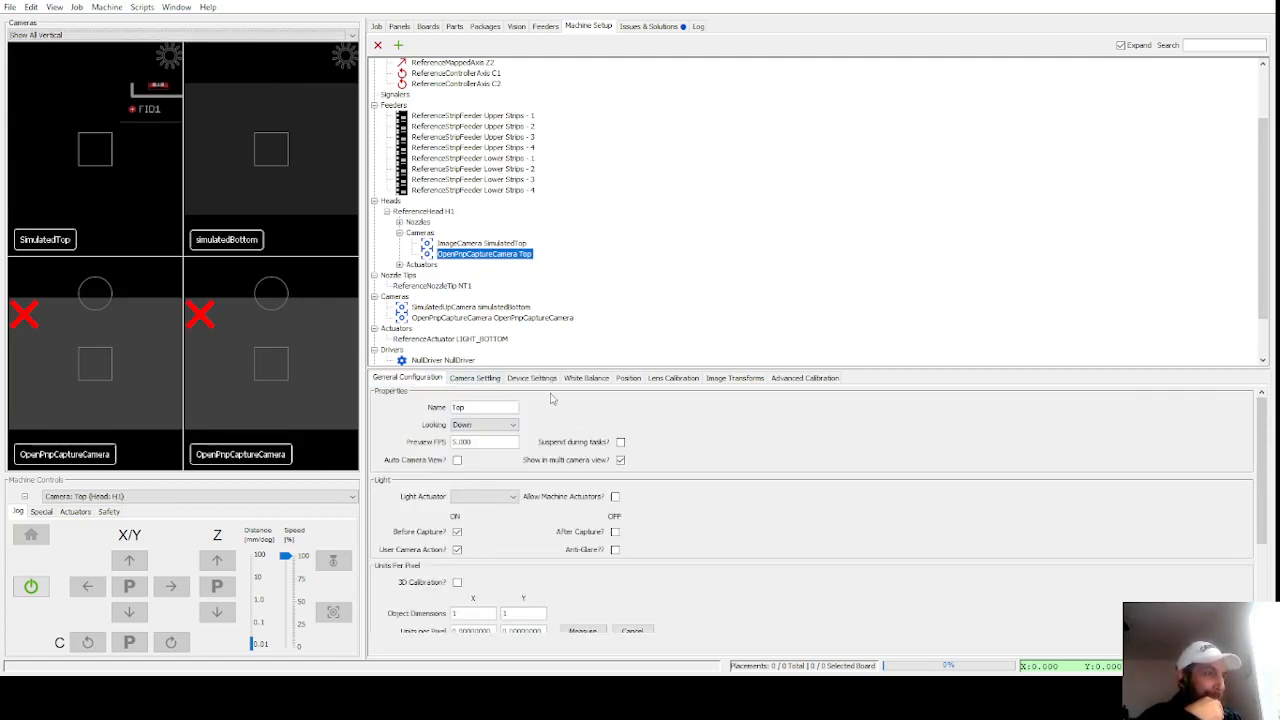
# Step: Assign PnP Top Camera as the capture device of the head's OpenPnpCaptureCamera Top
pyautogui.click(541, 380)
pyautogui.click(460, 407)
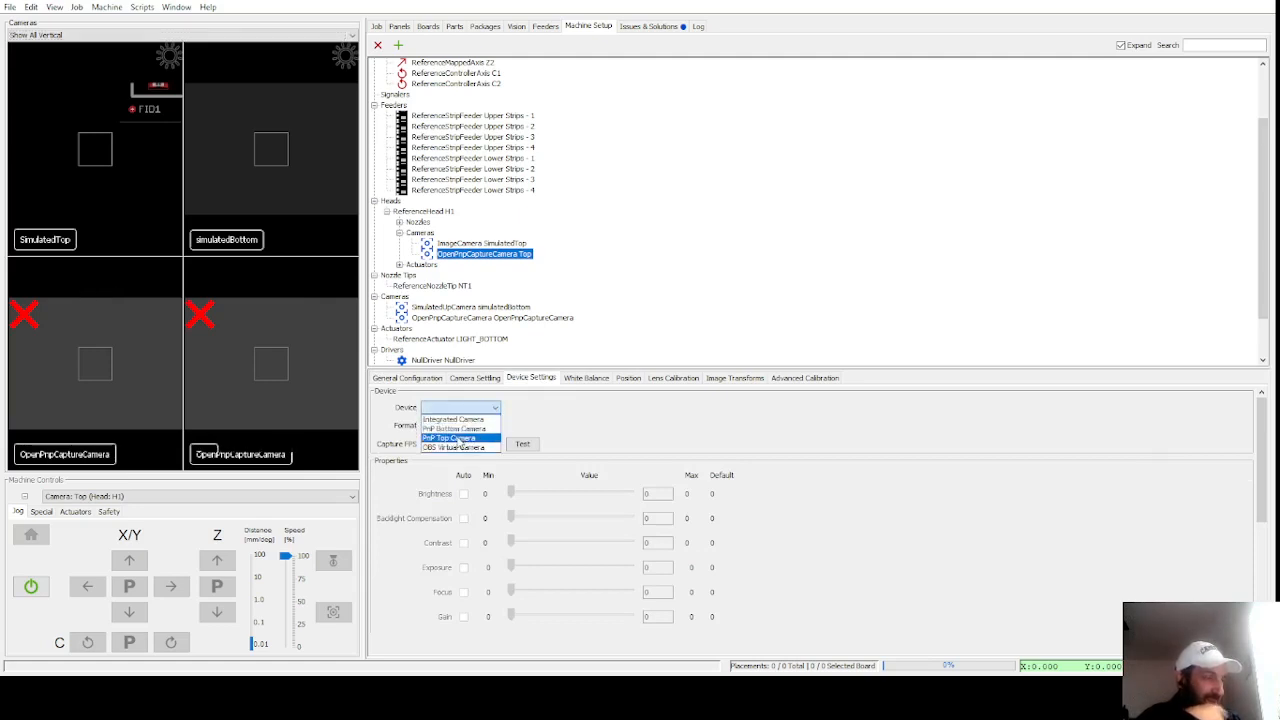
pyautogui.click(456, 438)
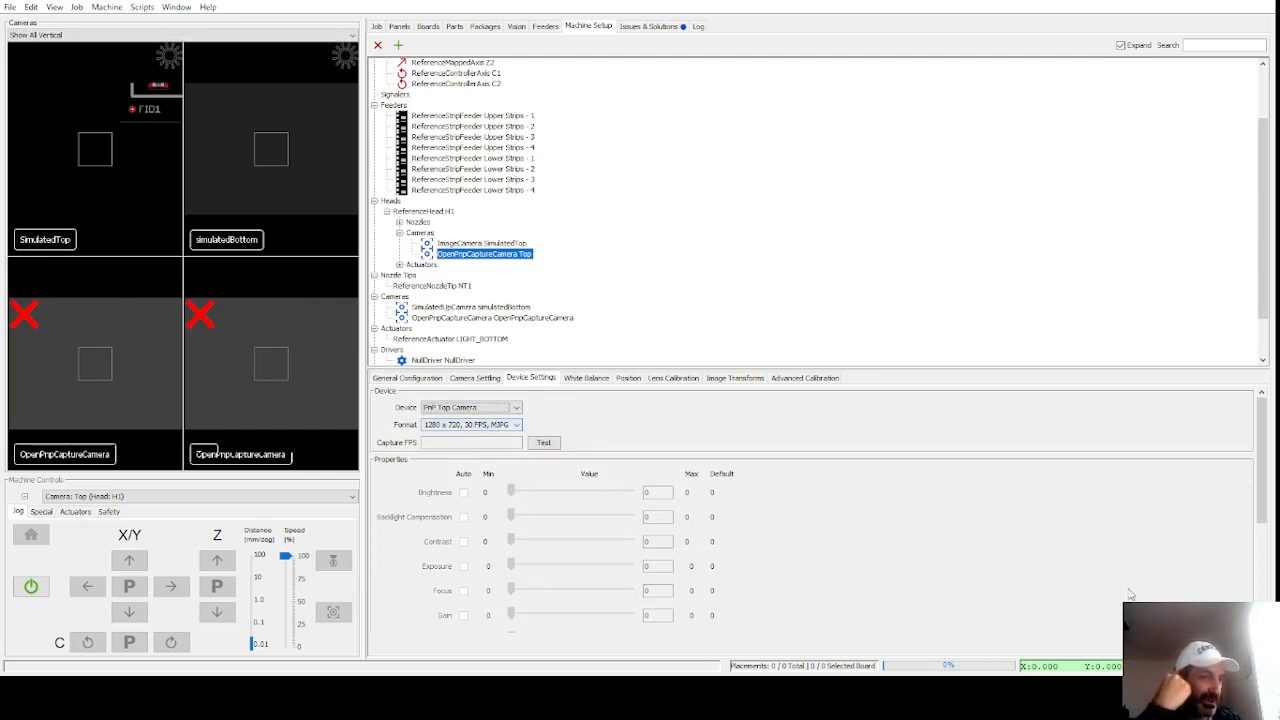
# Step: Check the available formats for the Top camera, keep 1280 x 720, 30 FPS, MJPG, and test its capture rate
pyautogui.click(516, 425)
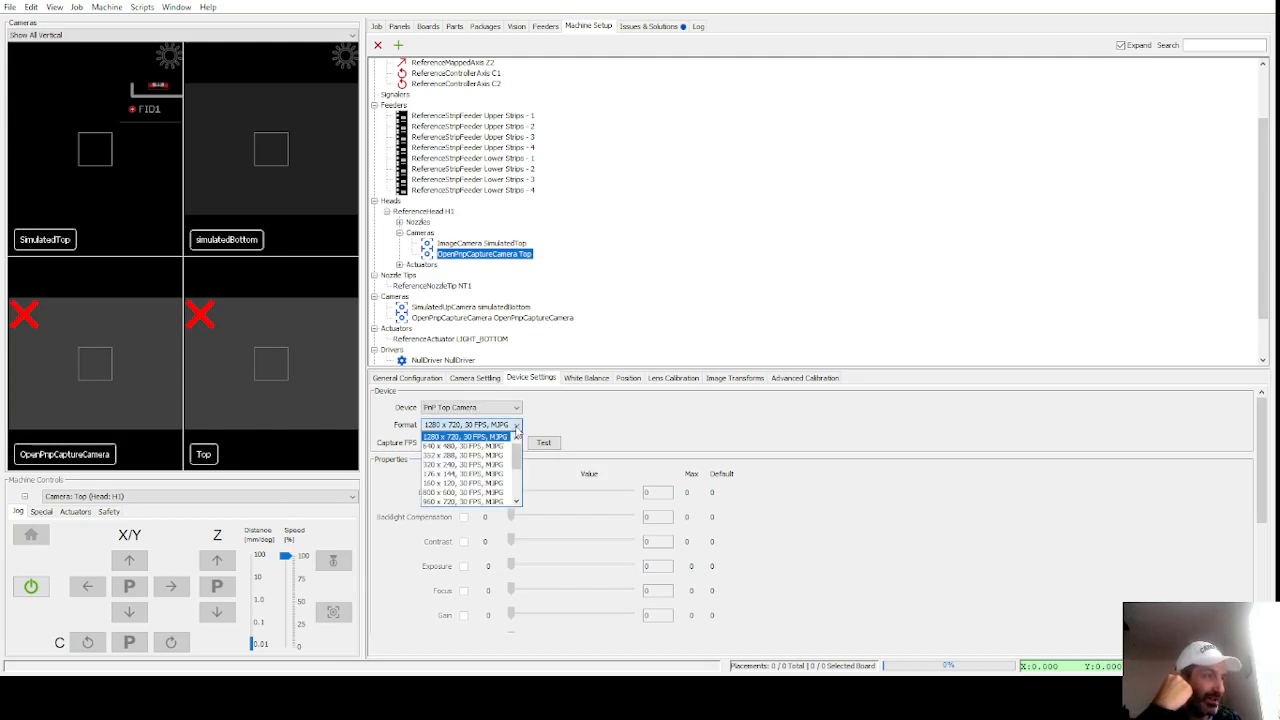
pyautogui.moveTo(516, 450)
pyautogui.mouseDown()
pyautogui.moveTo(516, 475)
pyautogui.moveTo(518, 440)
pyautogui.mouseUp()
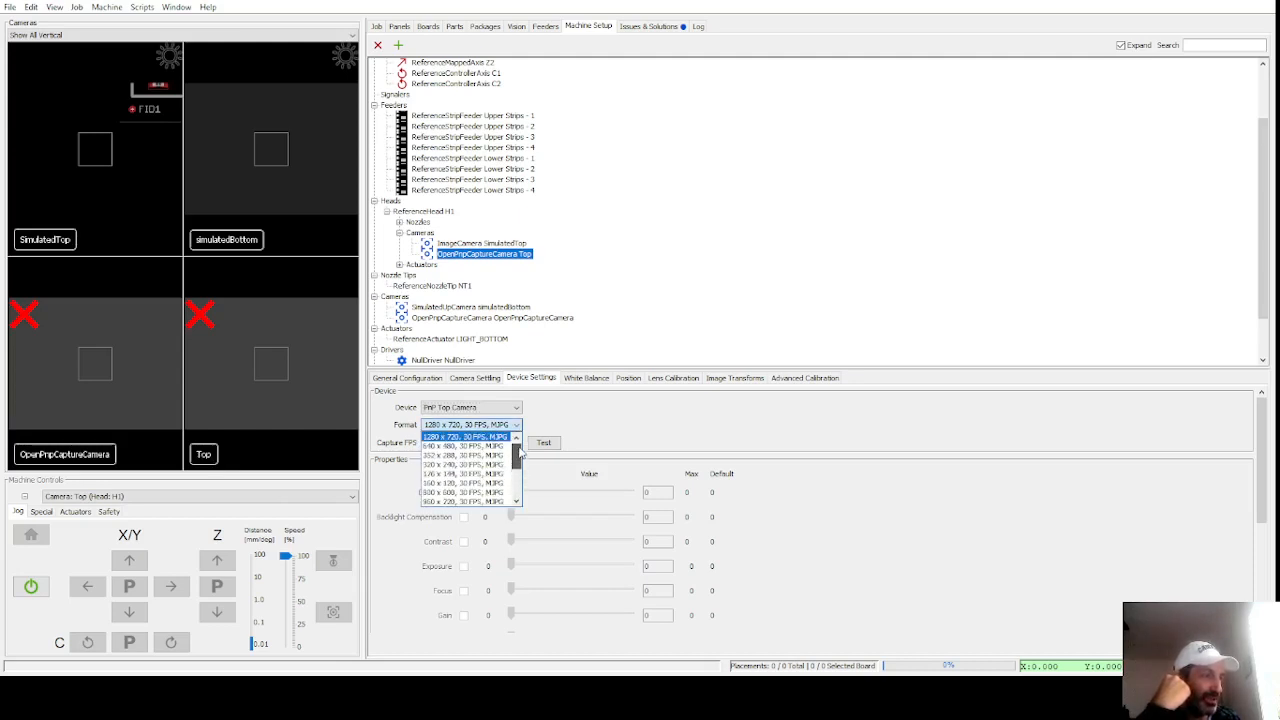
pyautogui.click(672, 413)
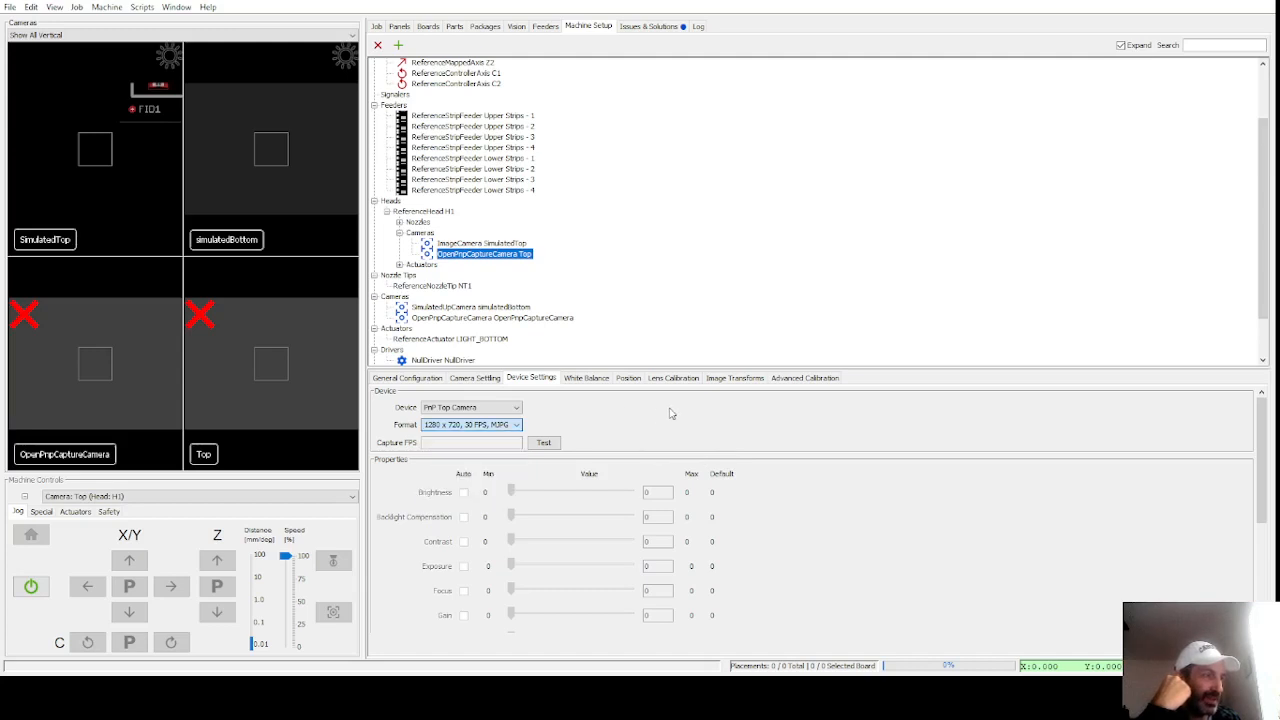
pyautogui.click(544, 445)
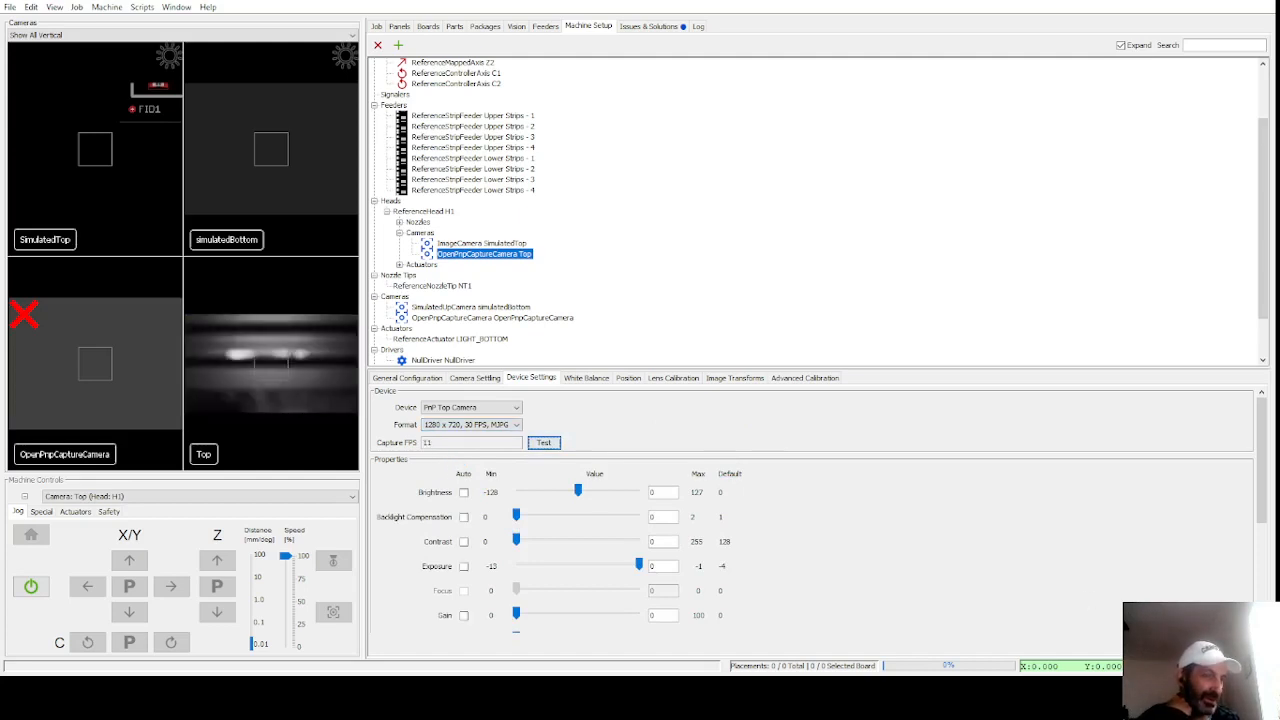
pyautogui.click(580, 379)
pyautogui.click(548, 380)
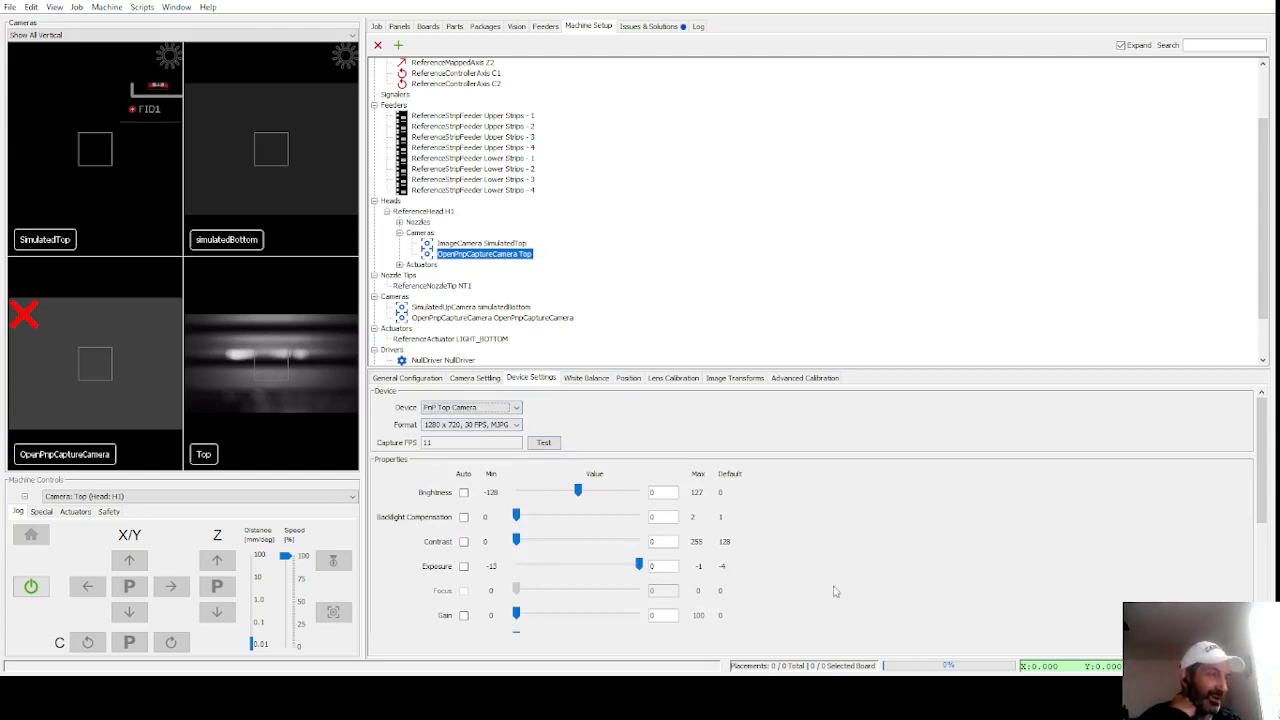
# Step: Exclude the SimulatedTop and simulatedBottom cameras from the multi camera view
pyautogui.click(413, 384)
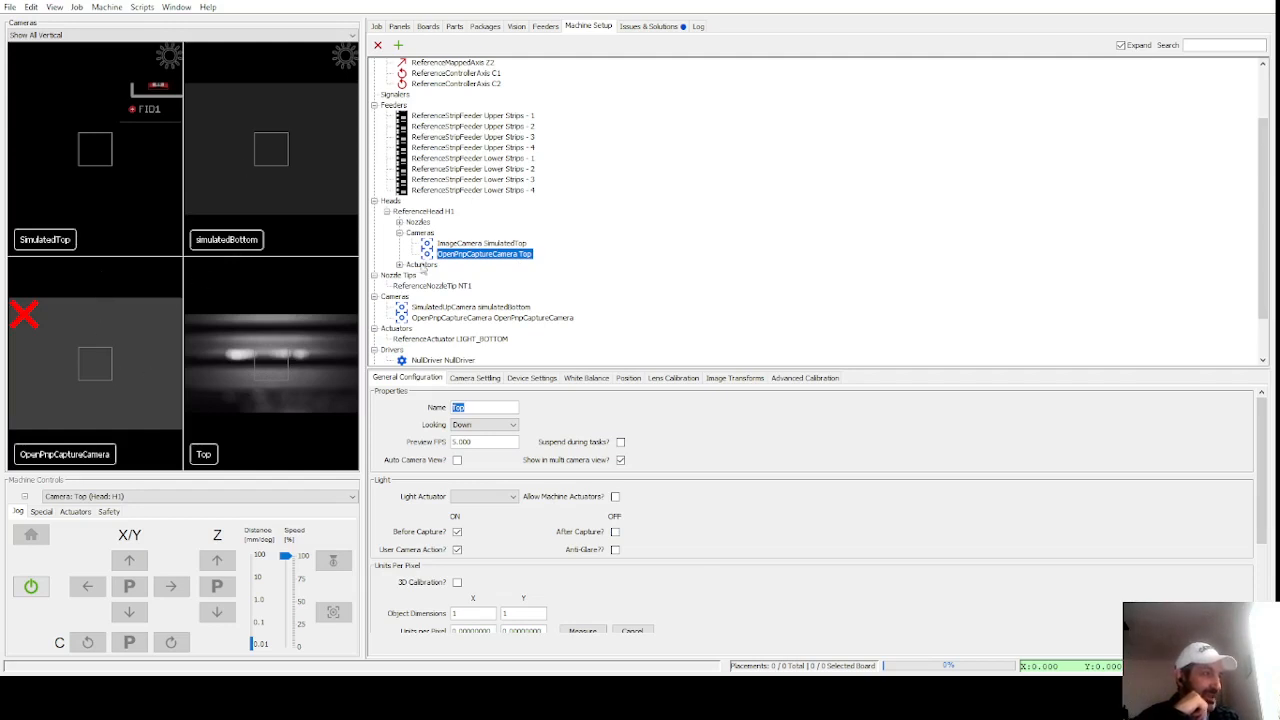
pyautogui.click(478, 243)
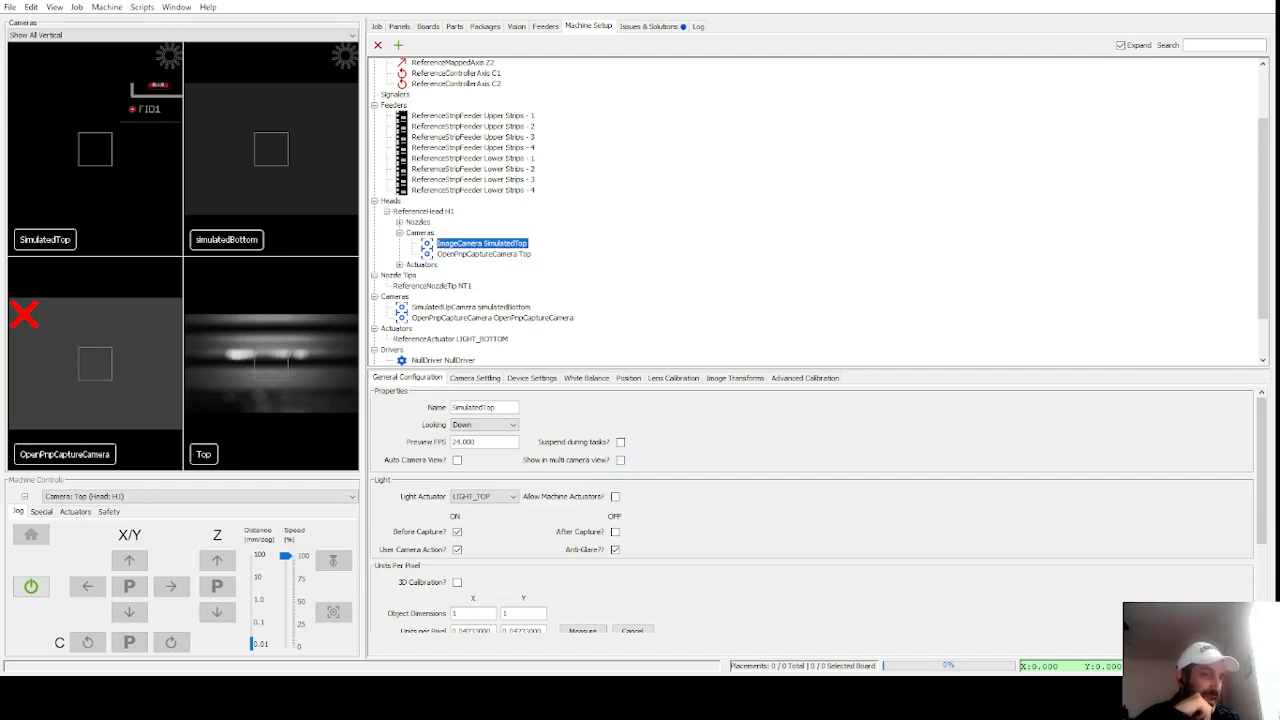
pyautogui.click(455, 307)
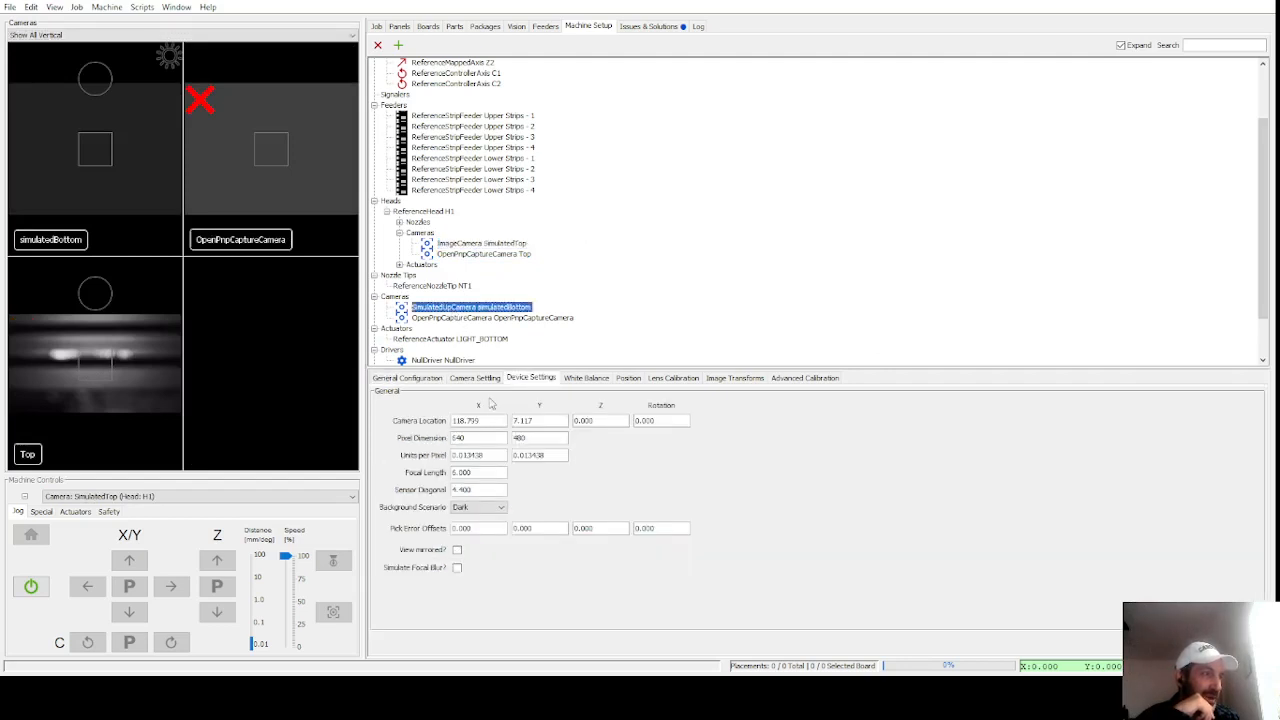
pyautogui.click(407, 378)
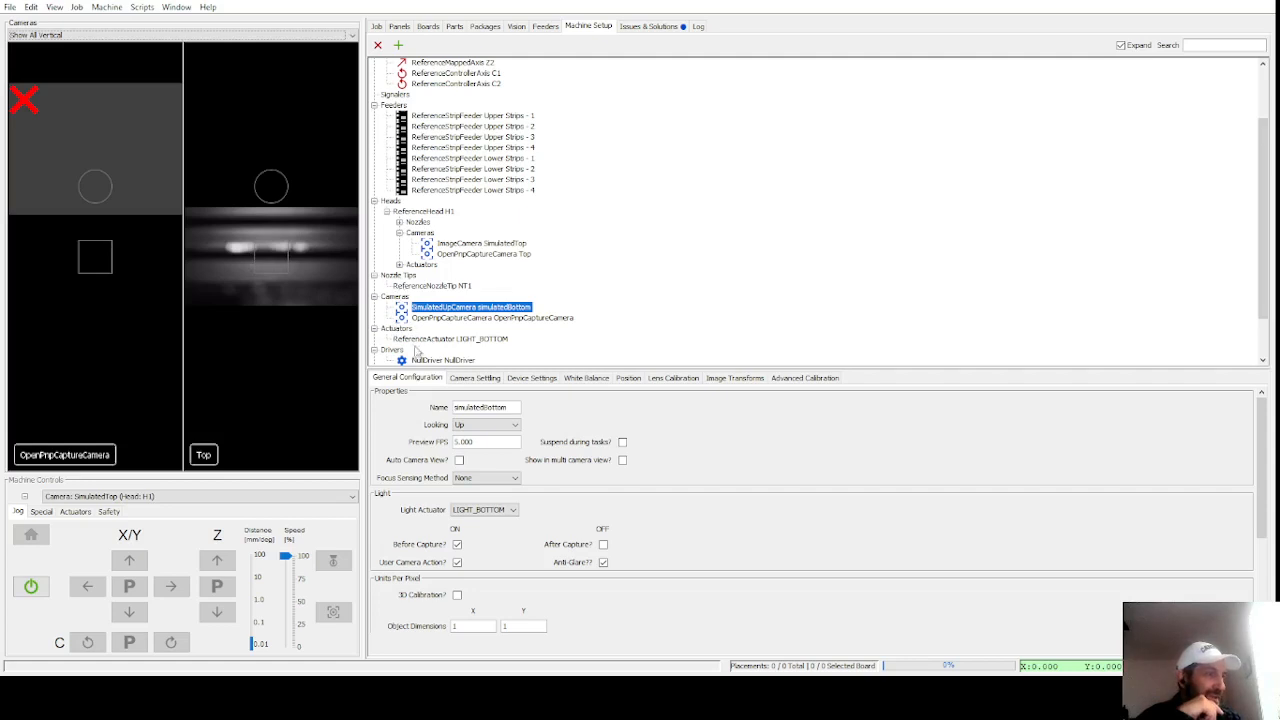
# Step: Rename the machine-level OpenPnpCaptureCamera as Bottom and apply the name
pyautogui.click(459, 318)
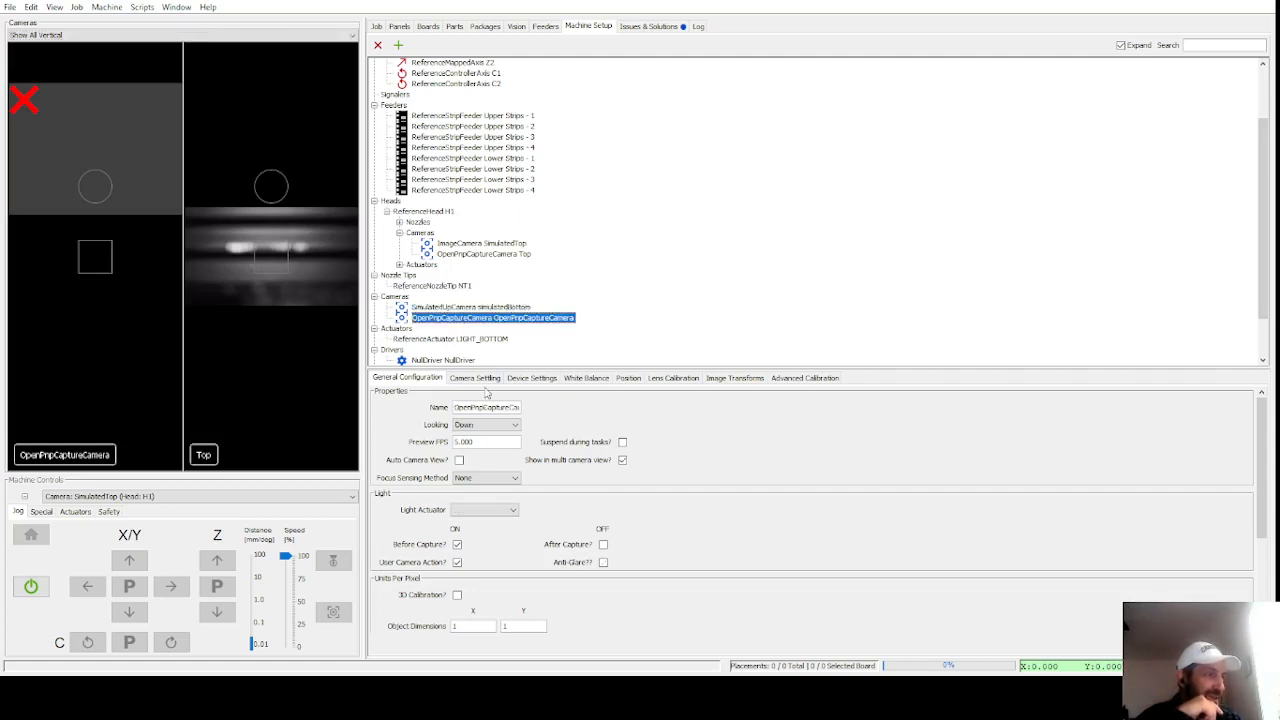
pyautogui.doubleClick(490, 407)
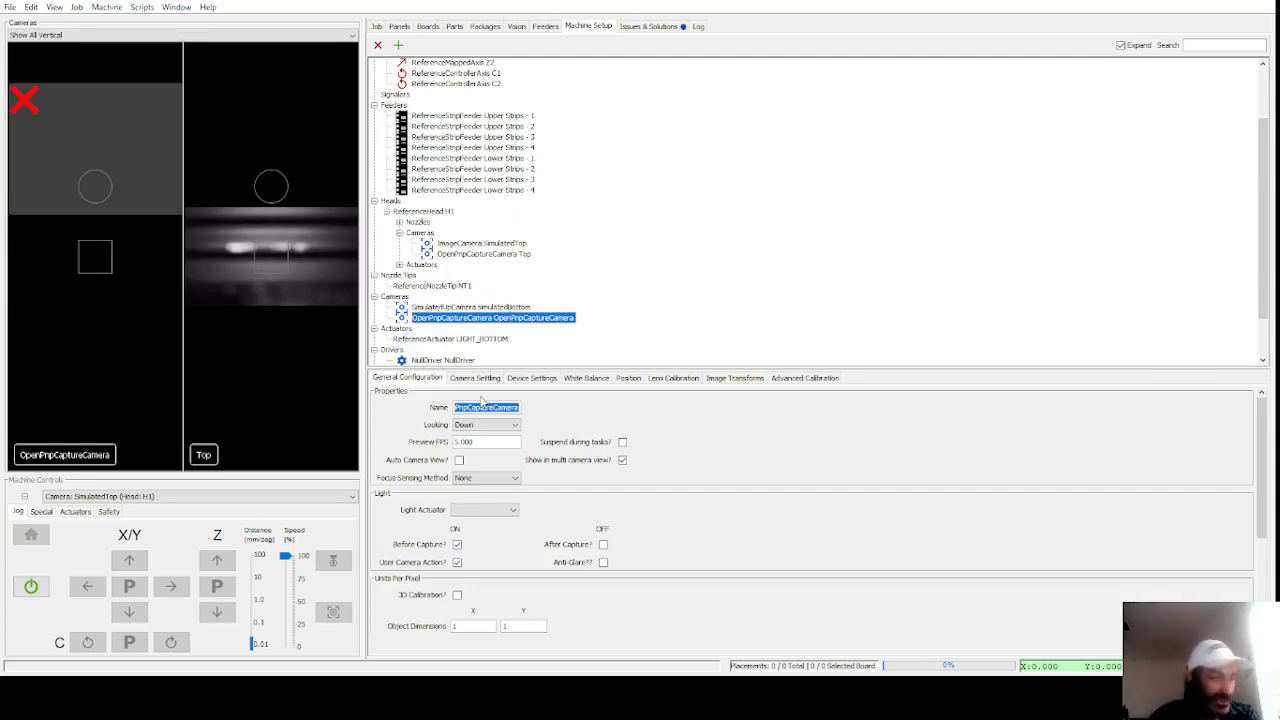
pyautogui.write('Bottom')
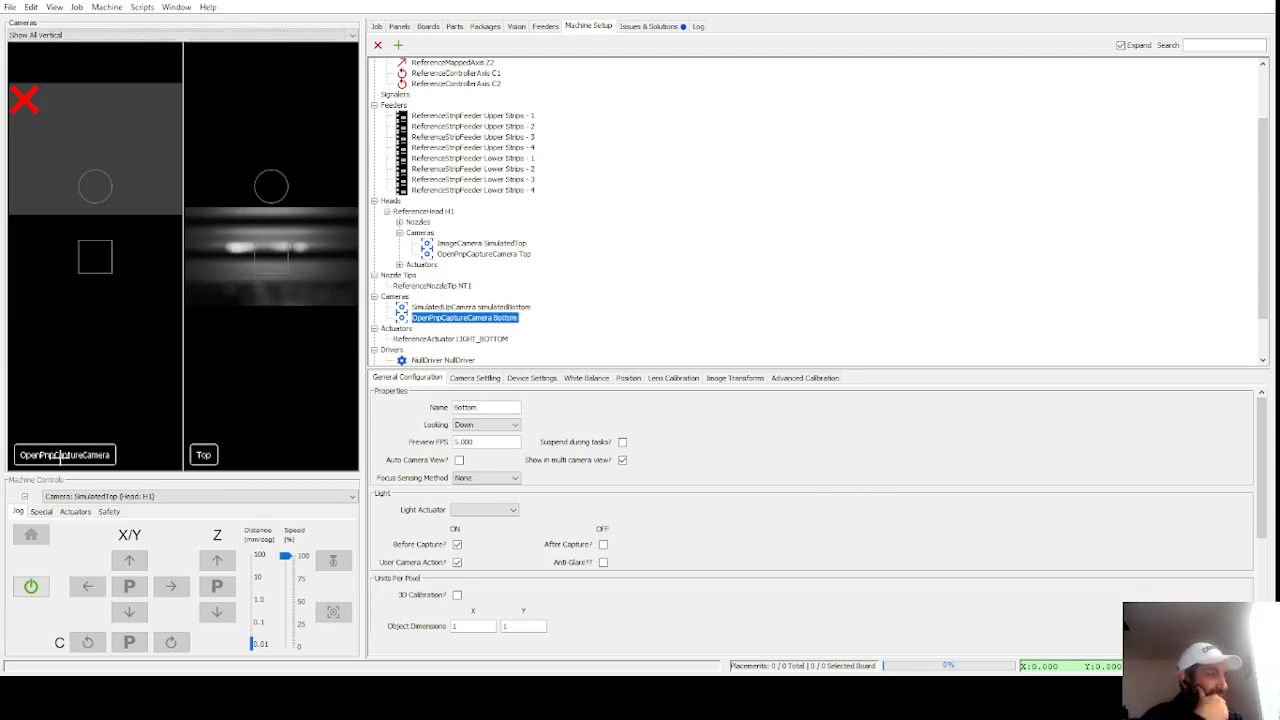
pyautogui.click(115, 386)
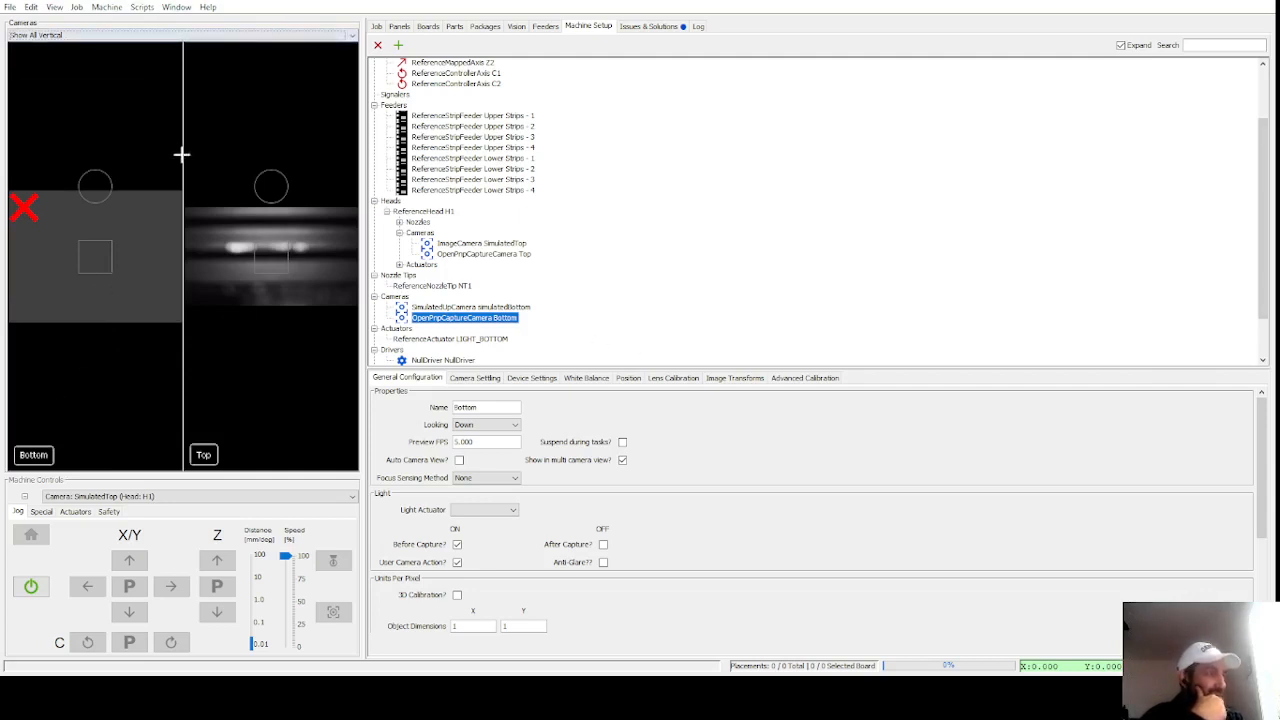
# Step: Assign PnP Bottom Camera as the Bottom camera's device, using the 1280 x 720, 30 FPS, MJPG format
pyautogui.click(548, 380)
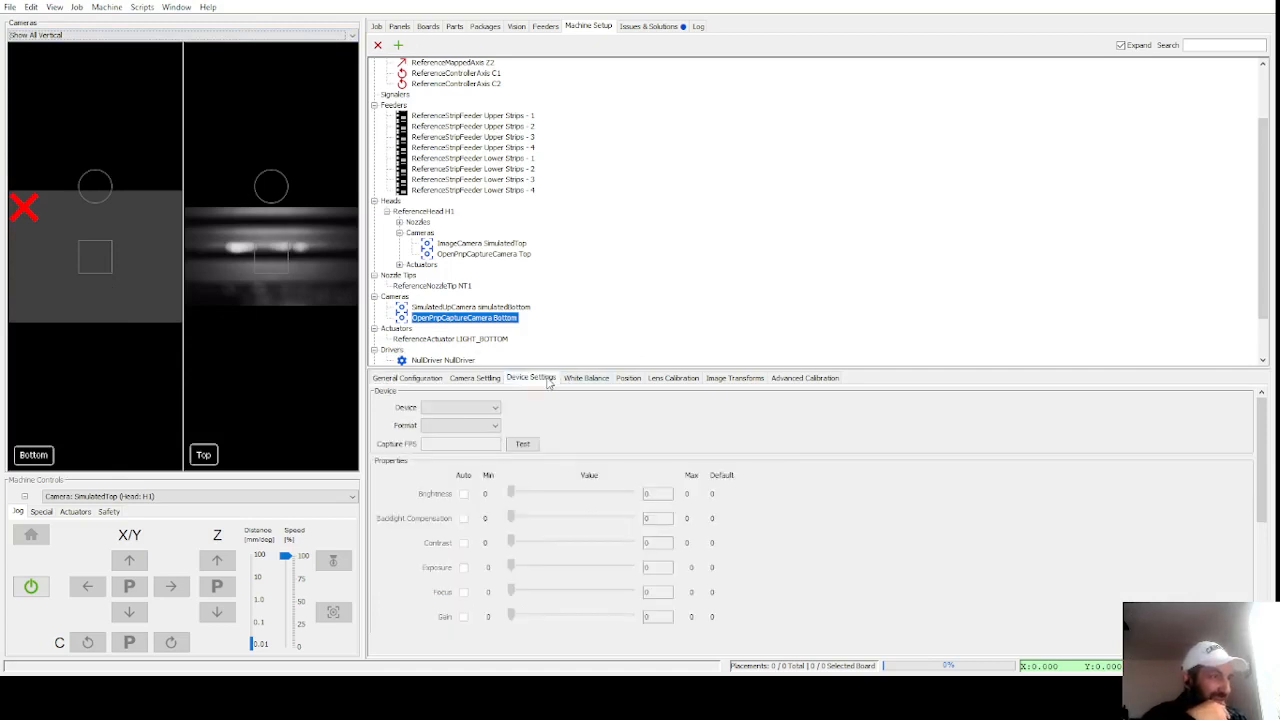
pyautogui.click(494, 407)
pyautogui.click(455, 428)
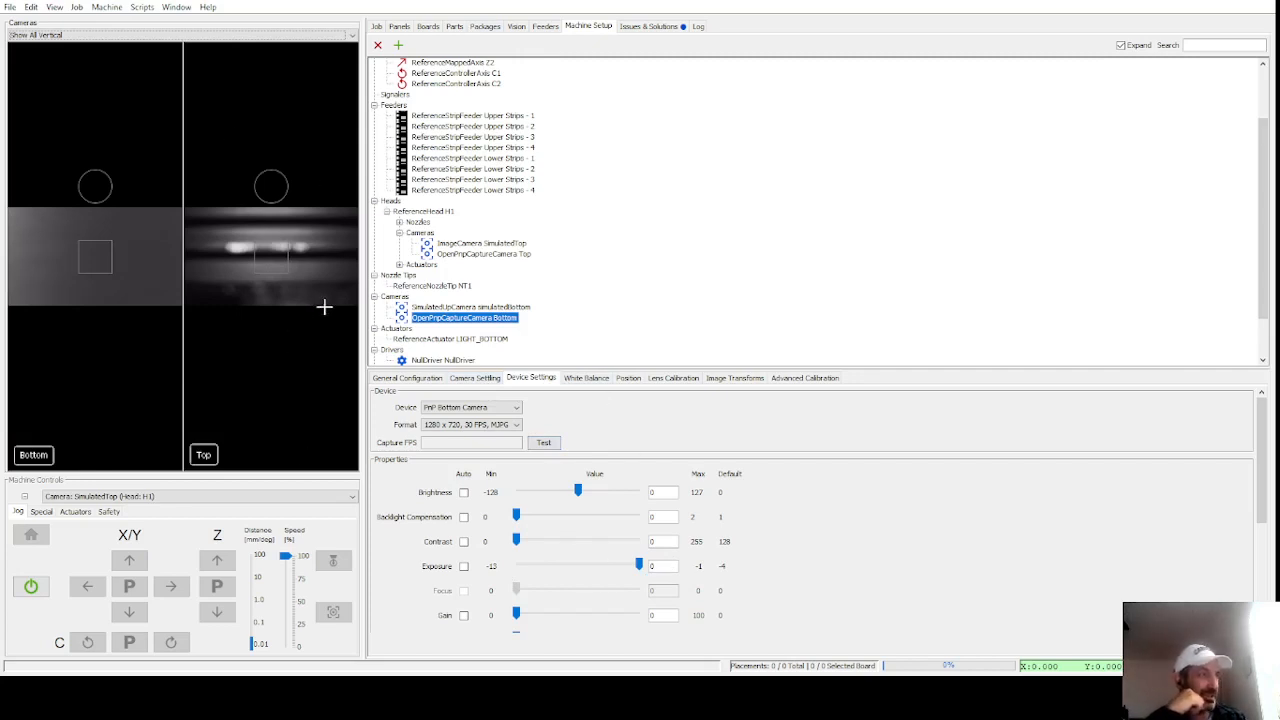
# Step: Accept the proposed replacement of ImageCamera SimulatedTop with an OpenPnpCaptureCamera and run the search for issues and solutions again
pyautogui.click(632, 27)
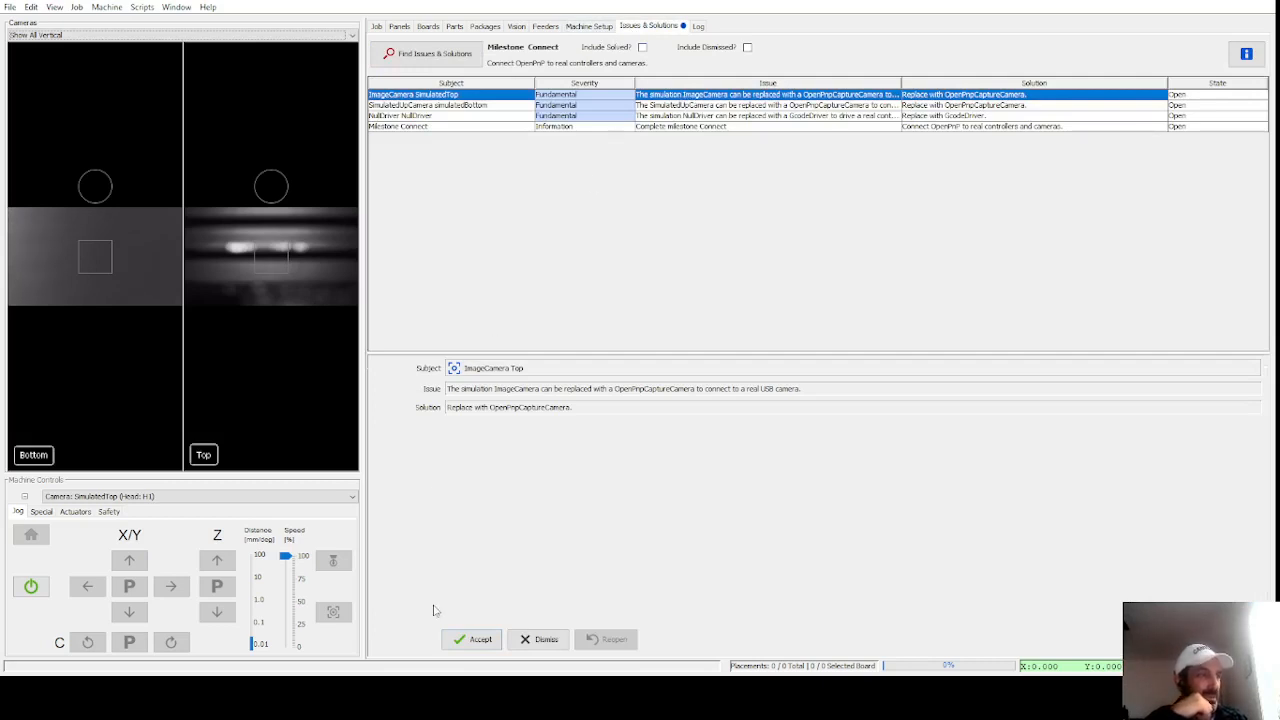
pyautogui.click(466, 640)
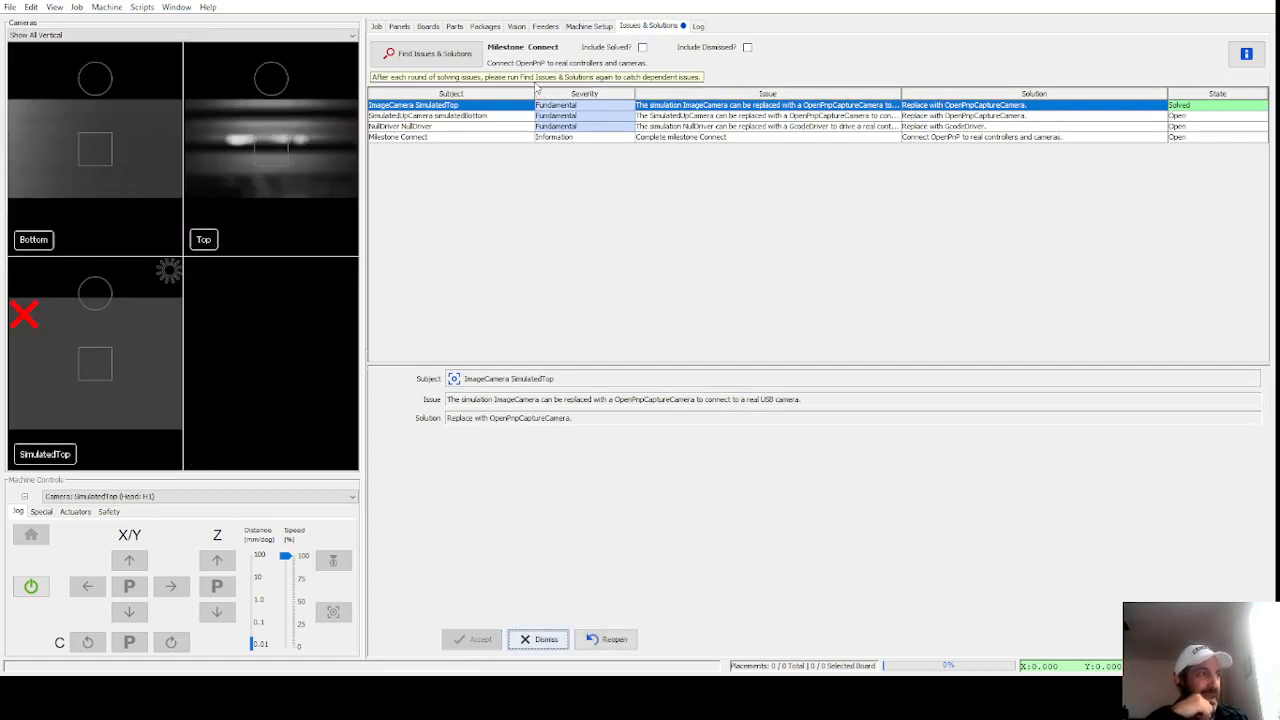
pyautogui.click(440, 55)
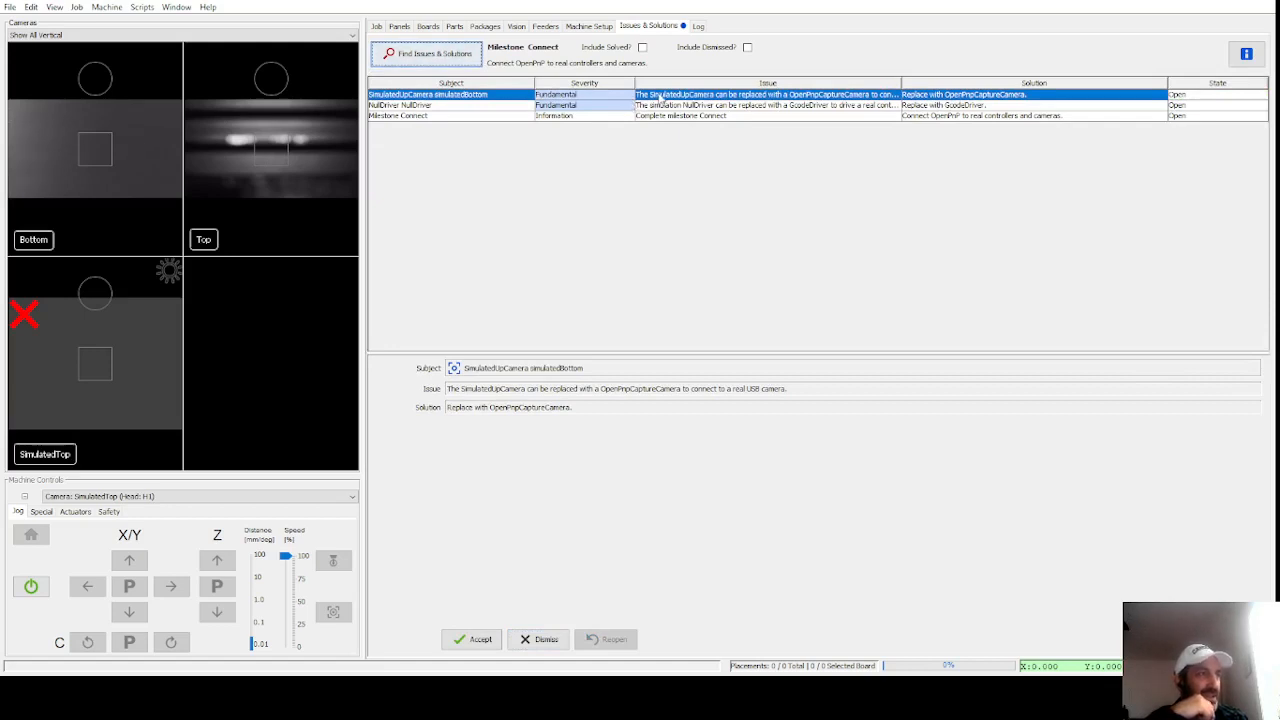
# Step: Include solved and dismissed issues in the list and accept replacing SimulatedUpCamera simulatedBottom with an OpenPnpCaptureCamera
pyautogui.click(747, 48)
pyautogui.click(642, 48)
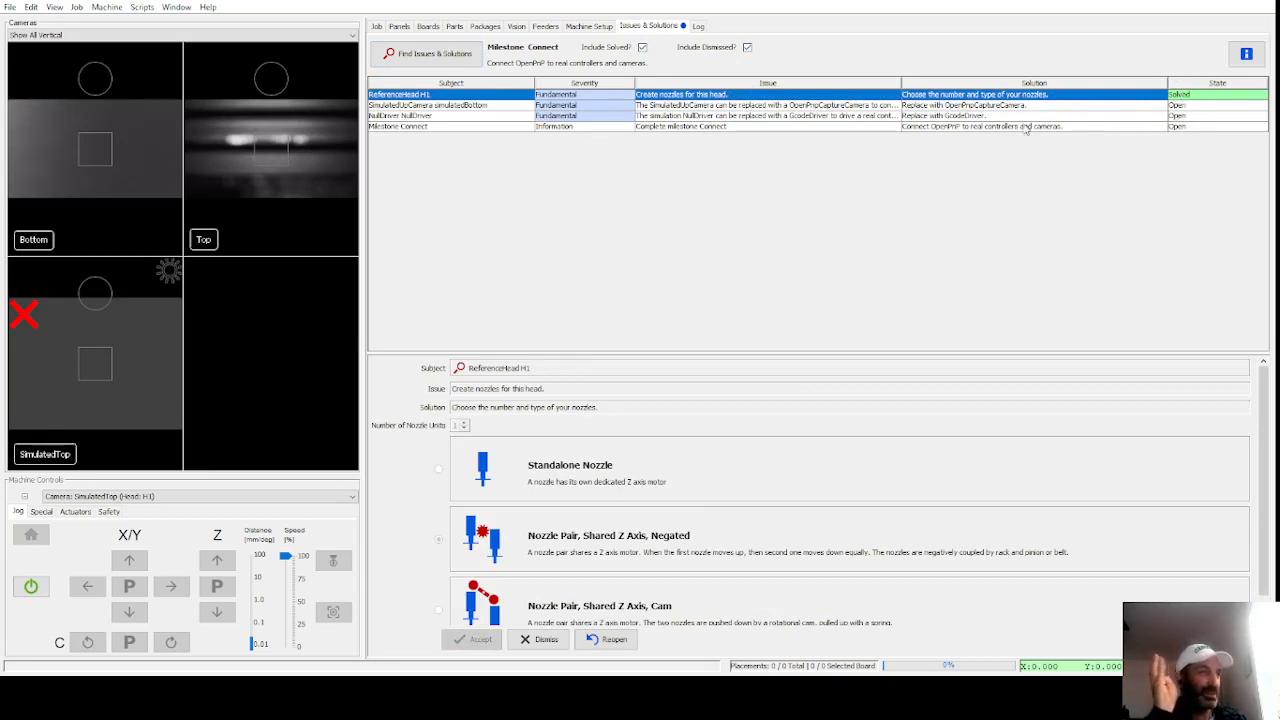
pyautogui.click(653, 108)
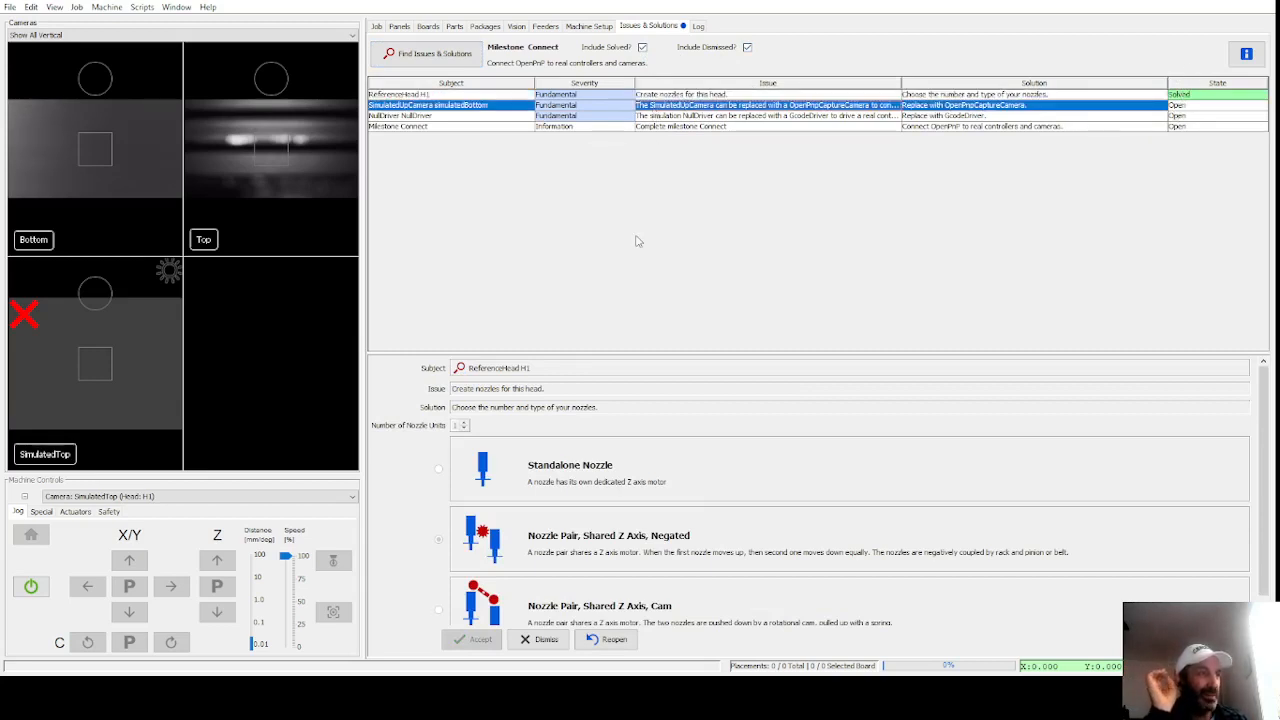
pyautogui.click(463, 641)
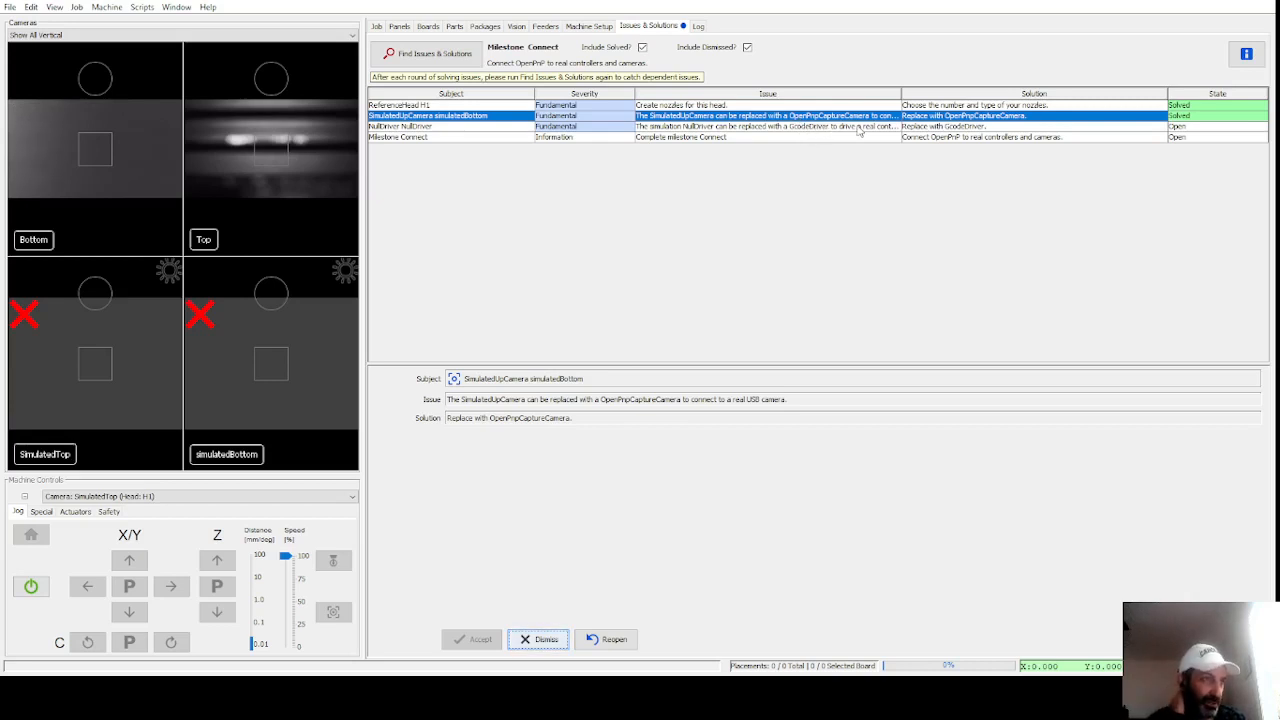
# Step: Add a GcodeDriver to the drivers in the machine setup, alongside the NullDriver
pyautogui.click(592, 26)
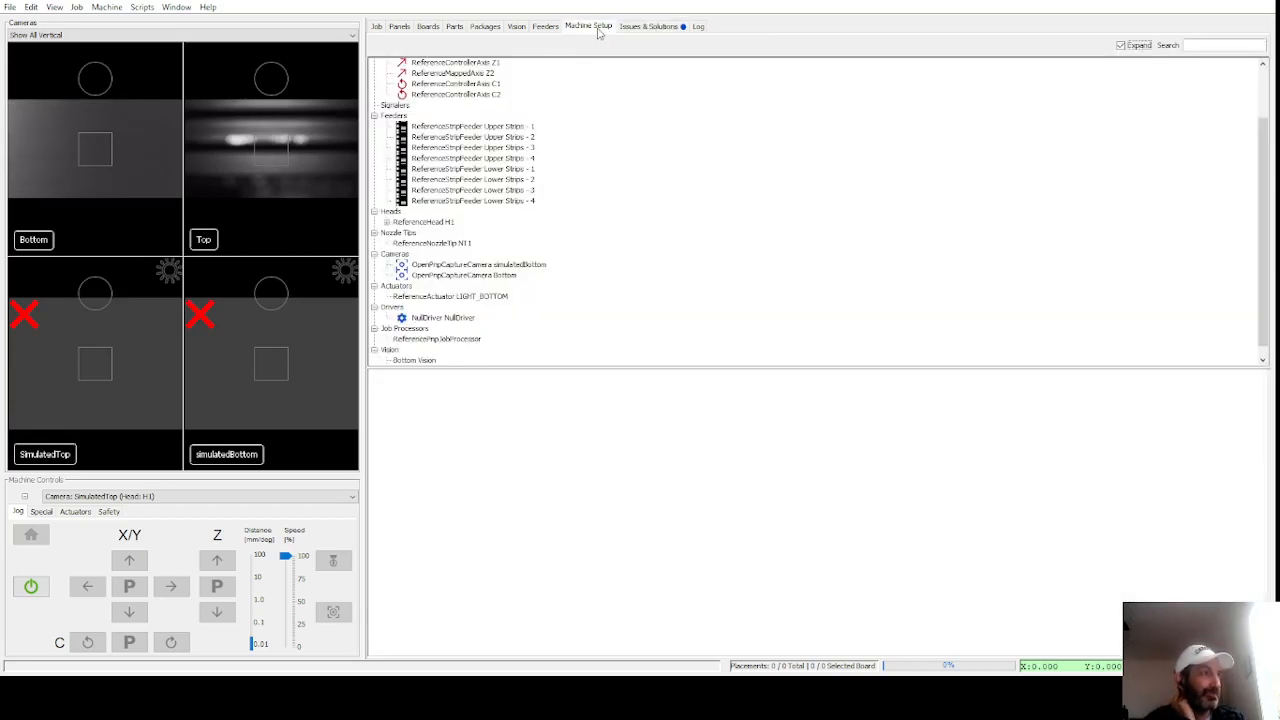
pyautogui.click(420, 318)
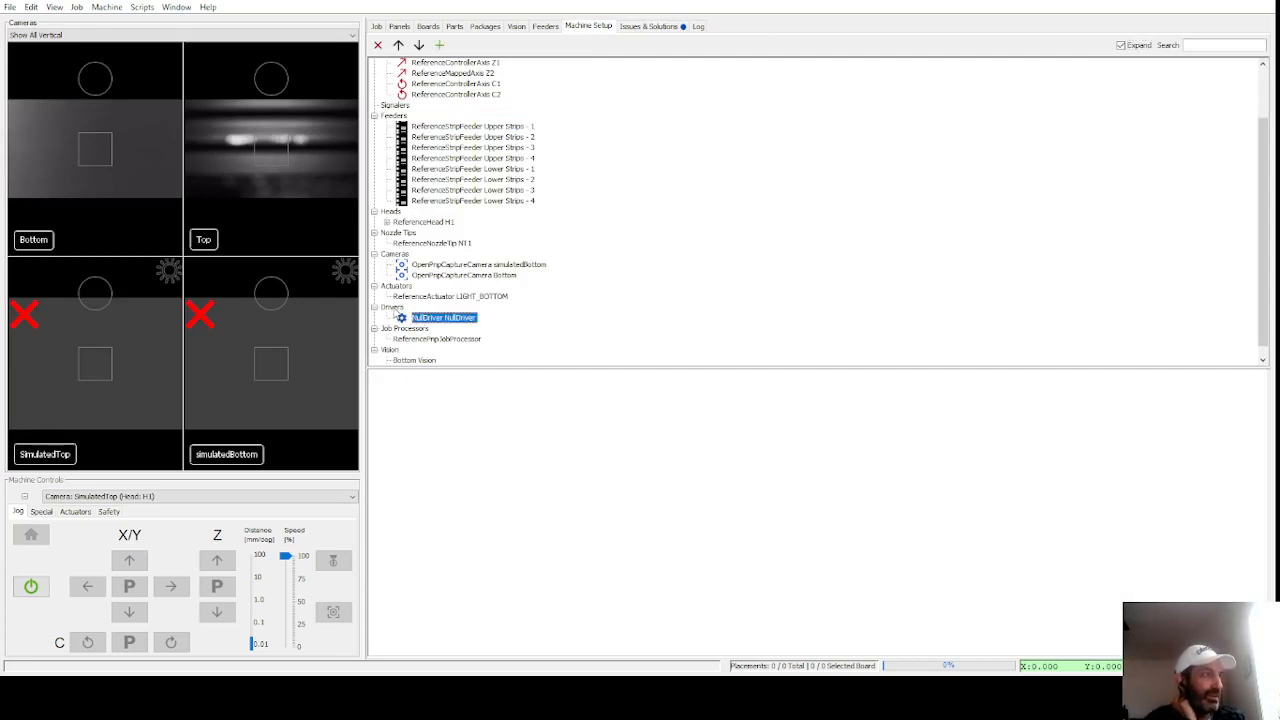
pyautogui.click(396, 308)
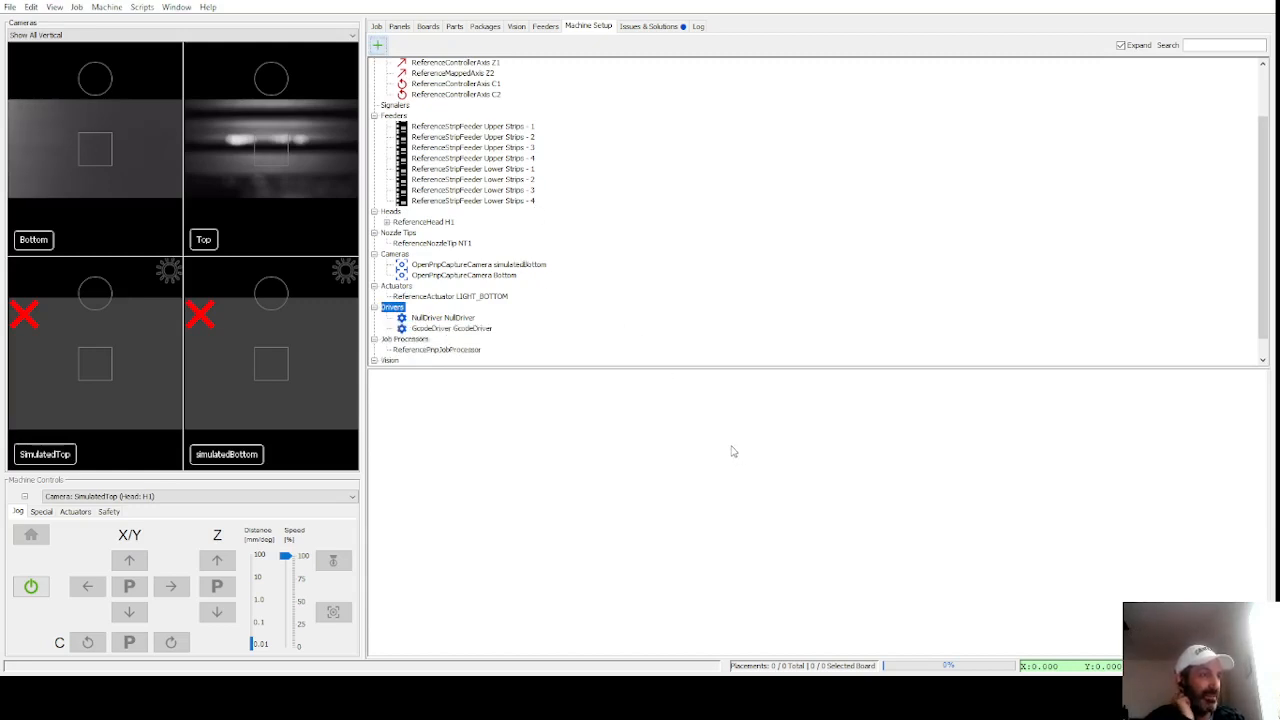
# Step: Open the new GcodeDriver's configuration and enter LumenPnP Mobo v4 as its name
pyautogui.click(458, 330)
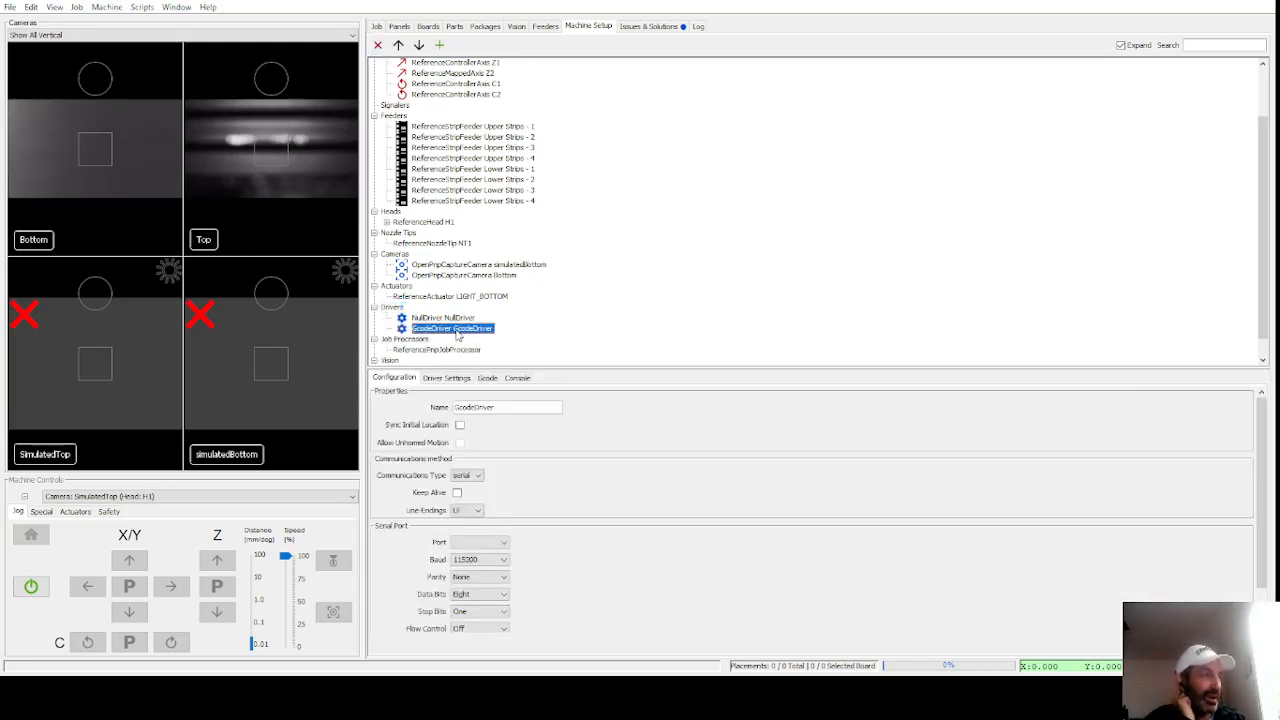
pyautogui.doubleClick(497, 407)
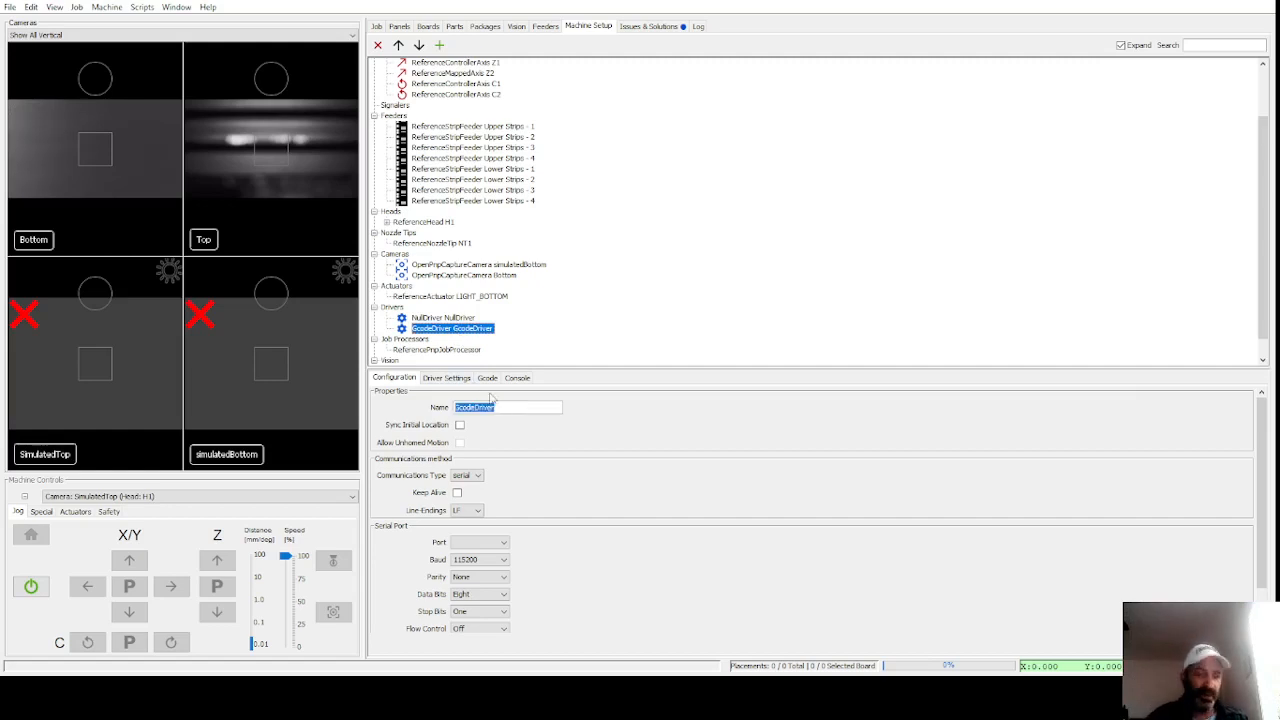
pyautogui.write('U')
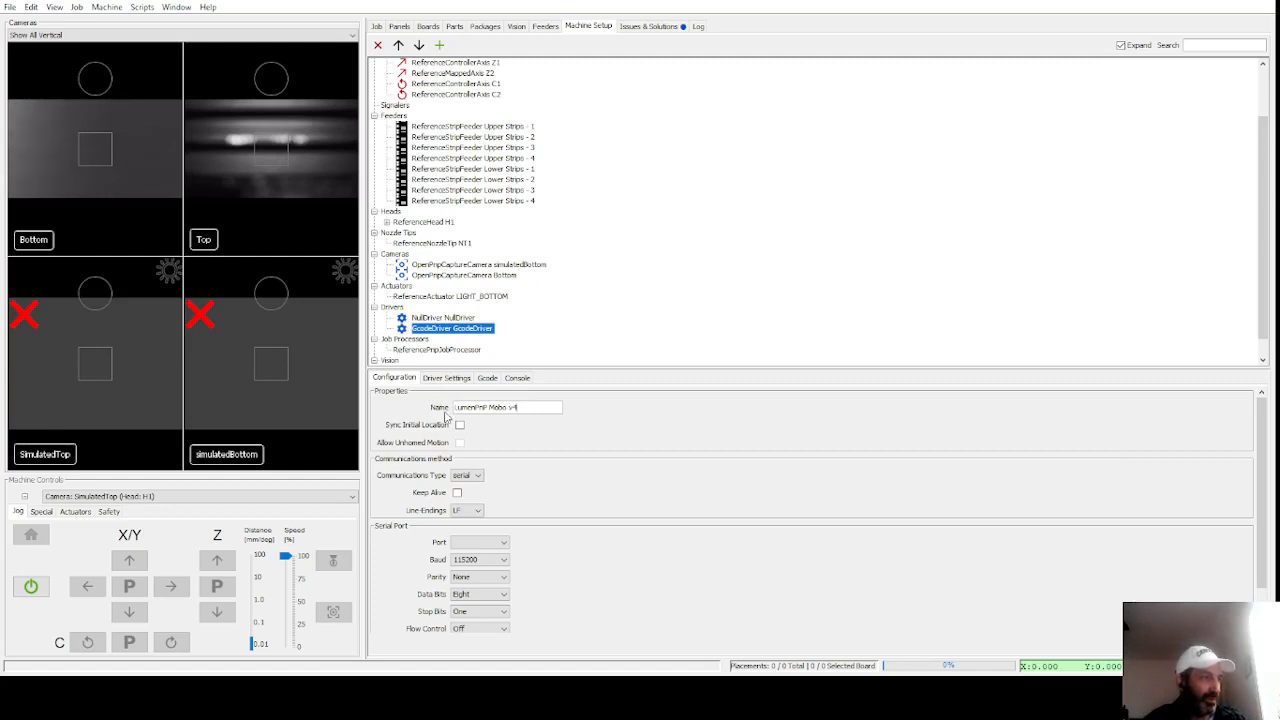
# Step: Set the G-code driver's serial port to COM4 and its flow control to RtsCts, and apply the configuration
pyautogui.scroll(-1, 461, 527)
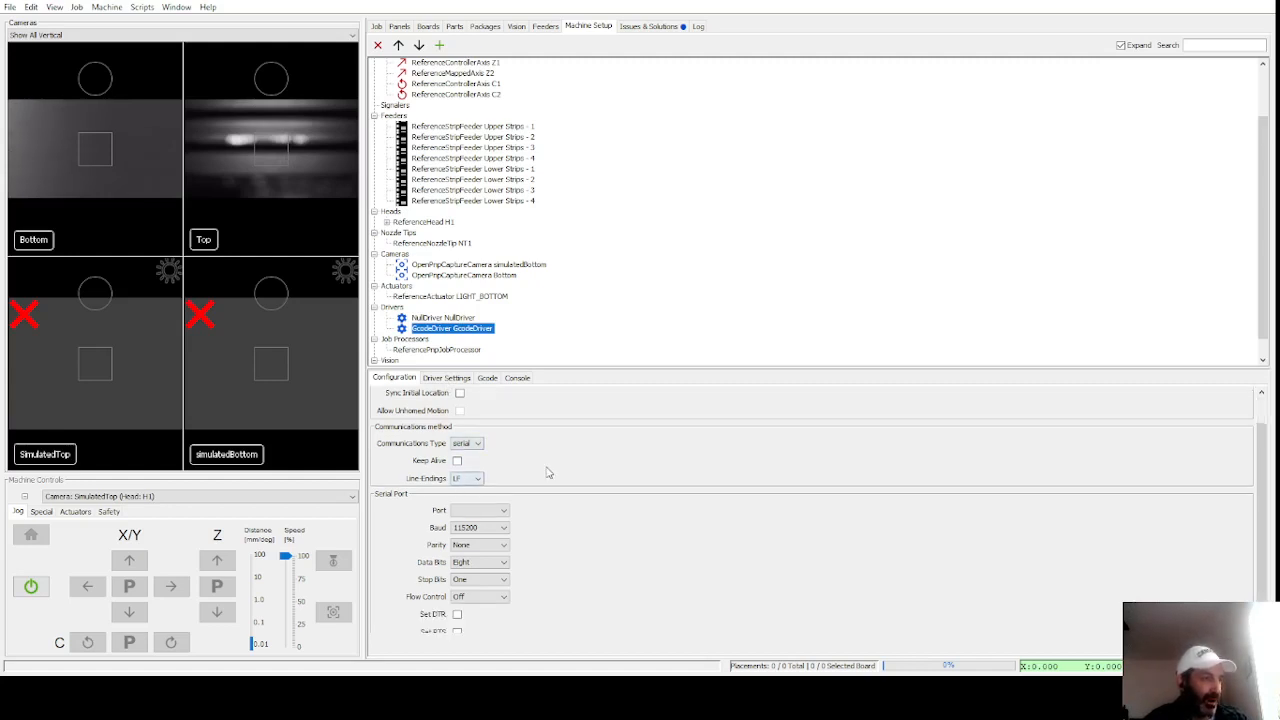
pyautogui.click(483, 511)
pyautogui.click(478, 522)
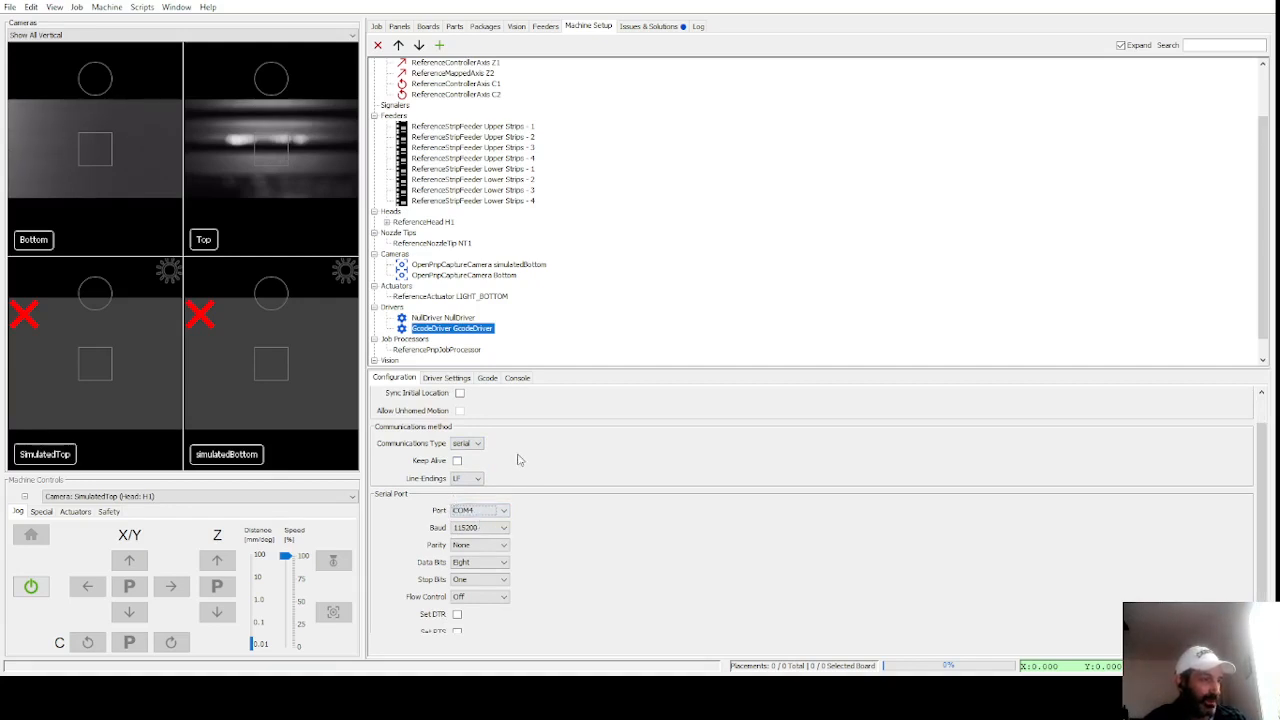
pyautogui.scroll(-1, 574, 574)
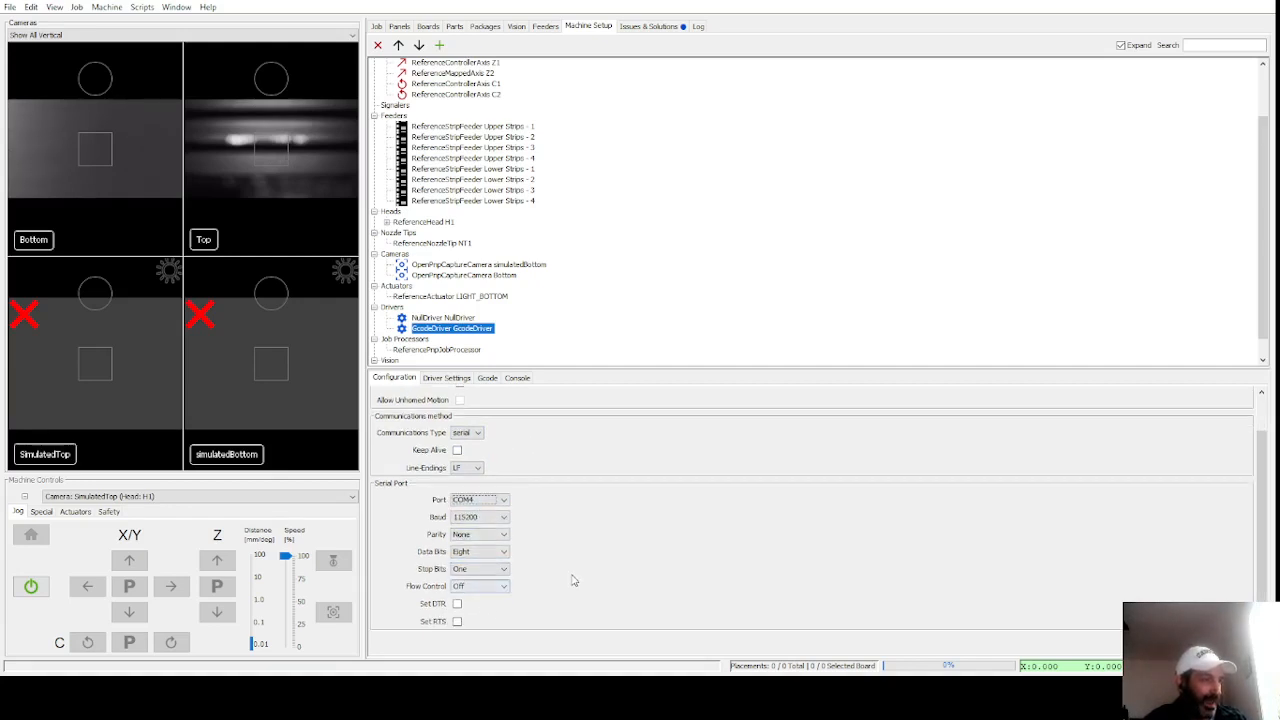
pyautogui.click(486, 590)
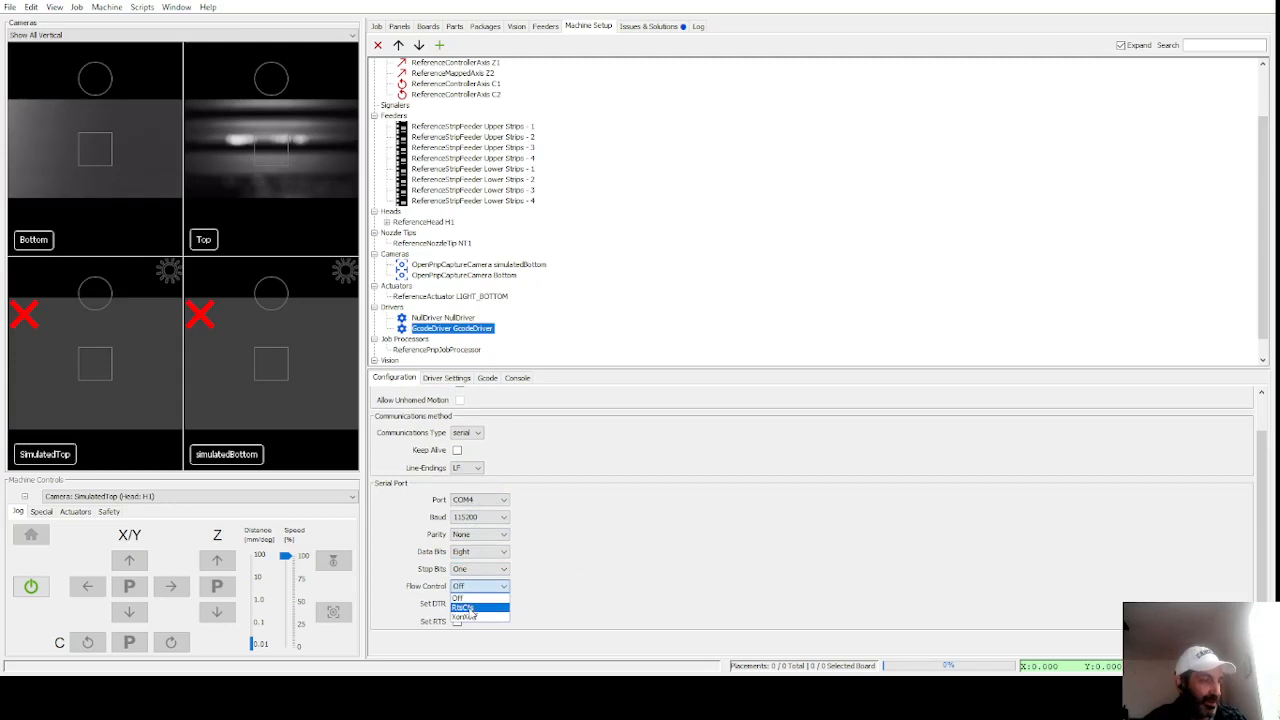
pyautogui.click(471, 608)
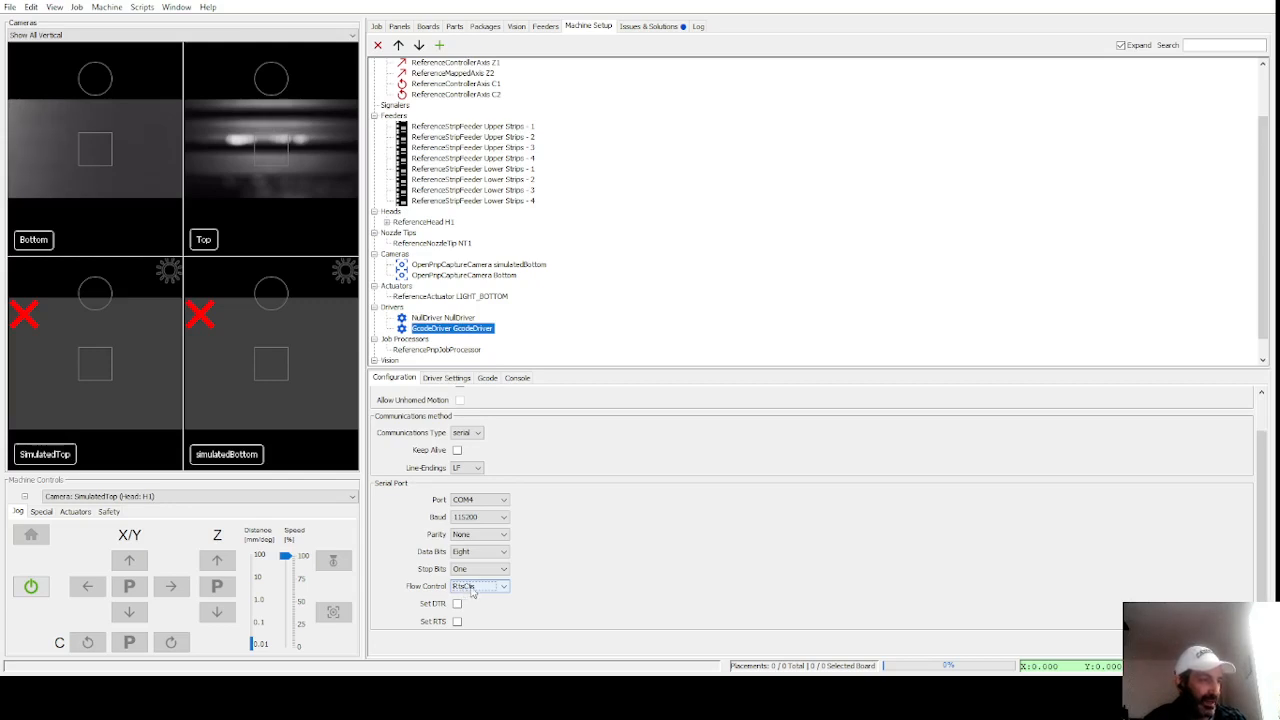
pyautogui.click(1237, 643)
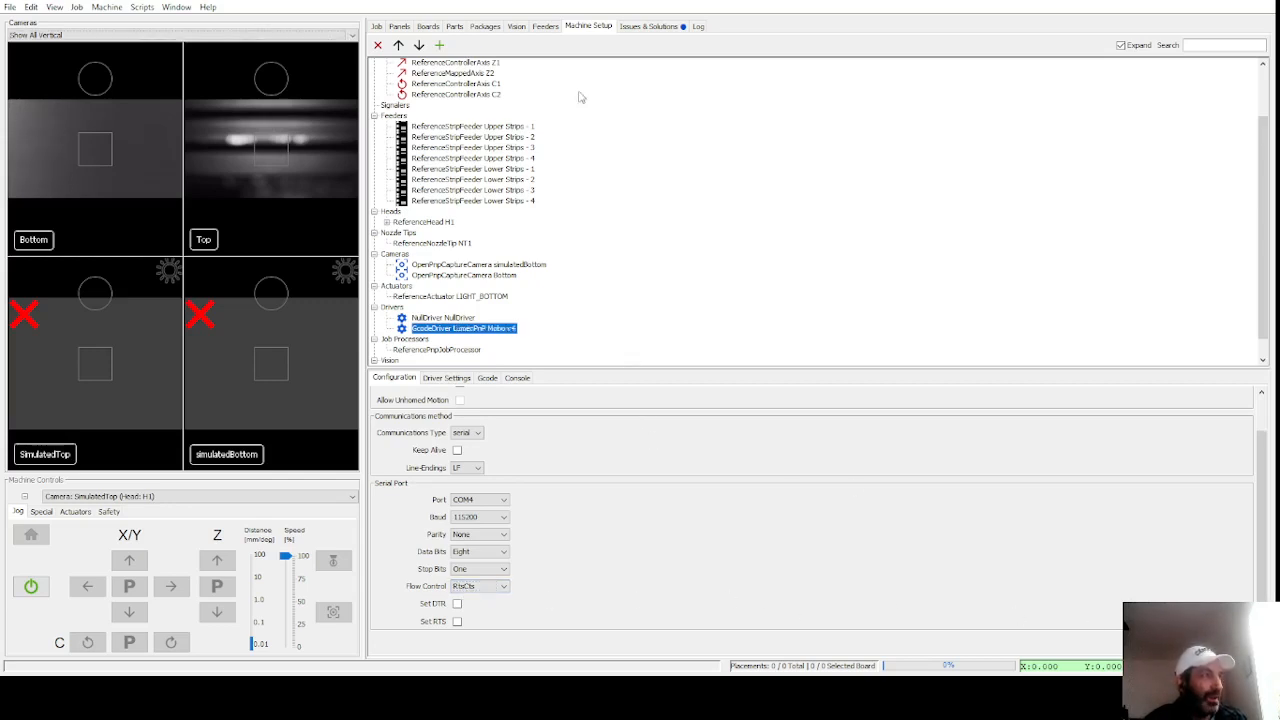
# Step: Accept the Issues & Solutions proposal to replace the simulation NullDriver with a GcodeDriver
pyautogui.click(638, 27)
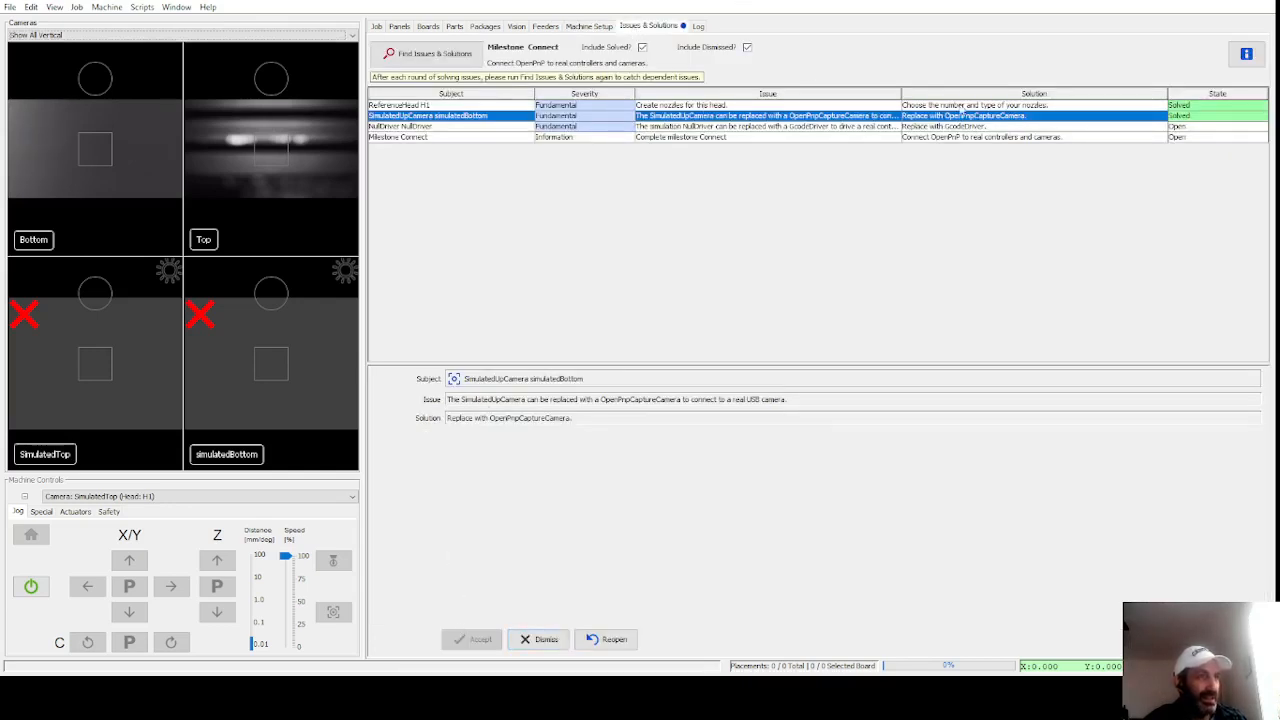
pyautogui.click(802, 128)
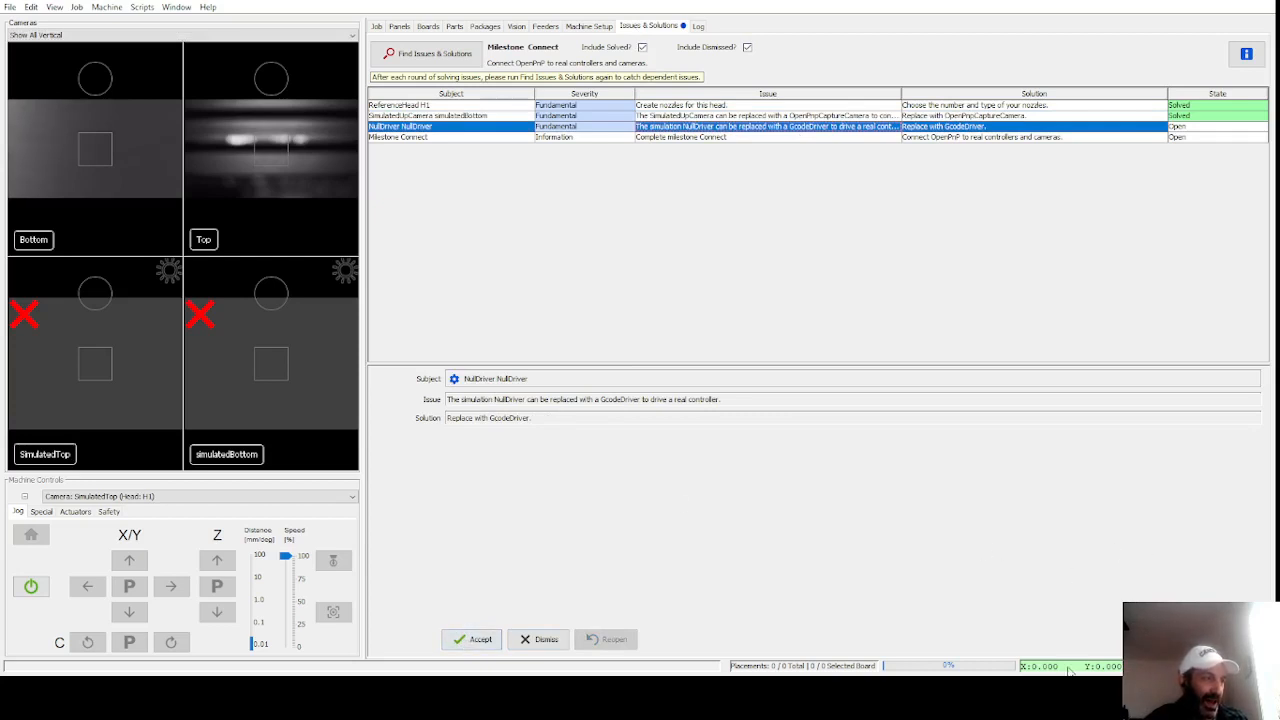
pyautogui.click(461, 641)
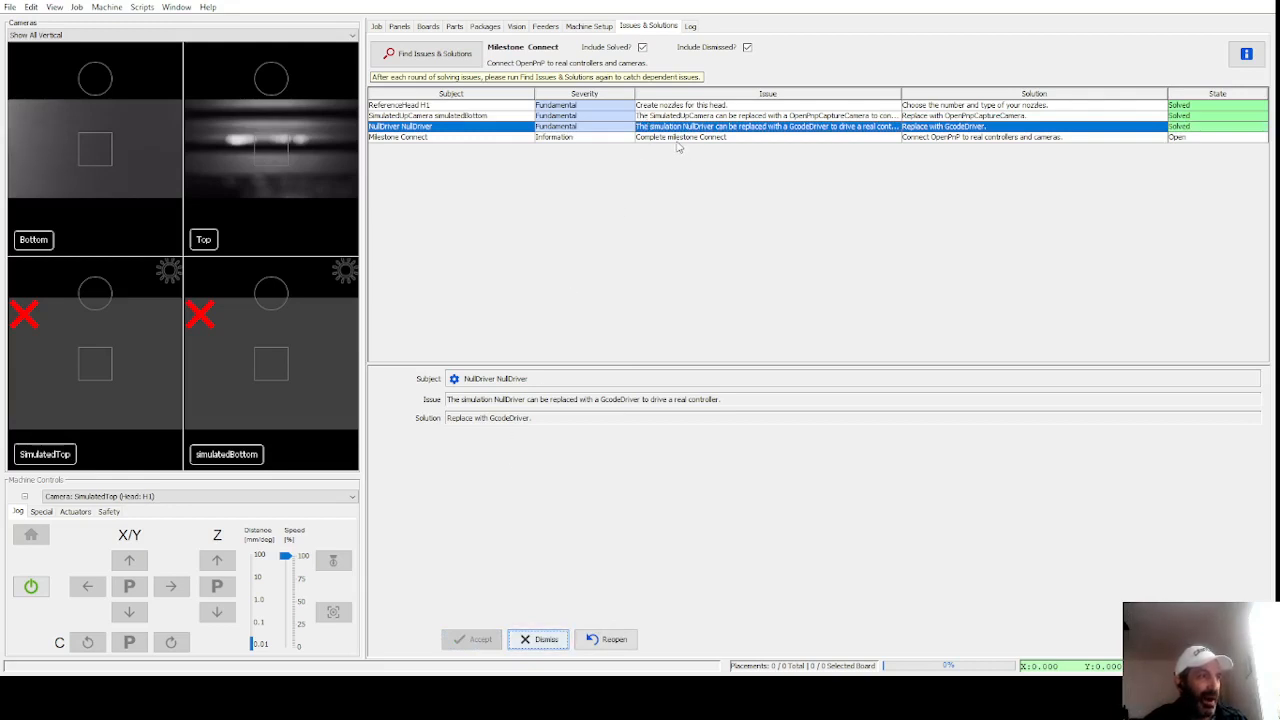
# Step: Try to accept the Milestone Connect entry with Proceed to Basics, and rerun Find Issues & Solutions
pyautogui.click(677, 140)
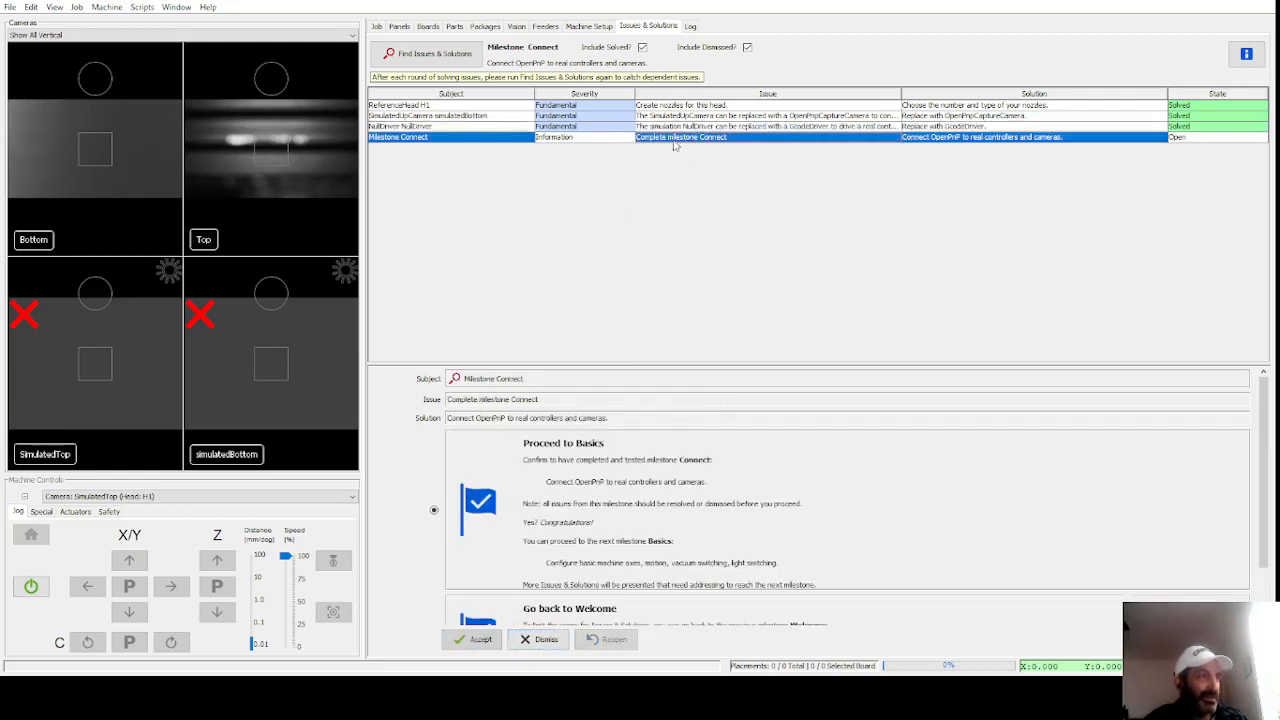
pyautogui.click(472, 640)
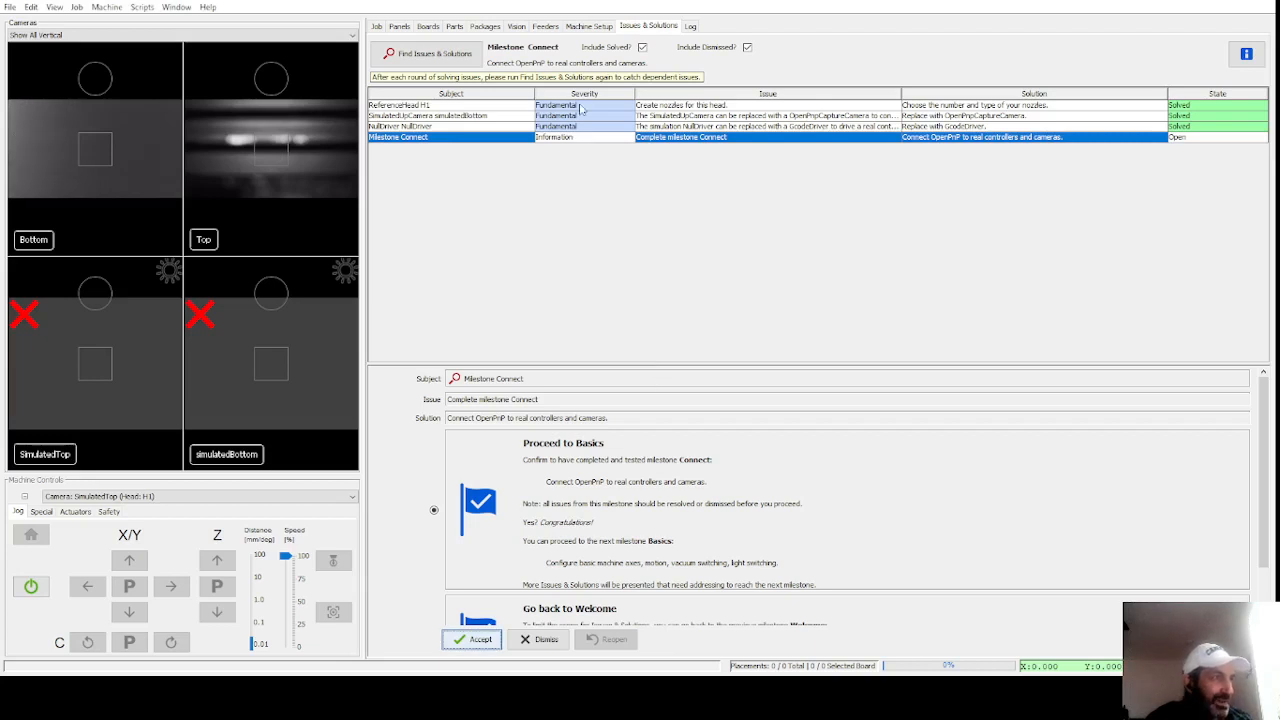
pyautogui.click(452, 54)
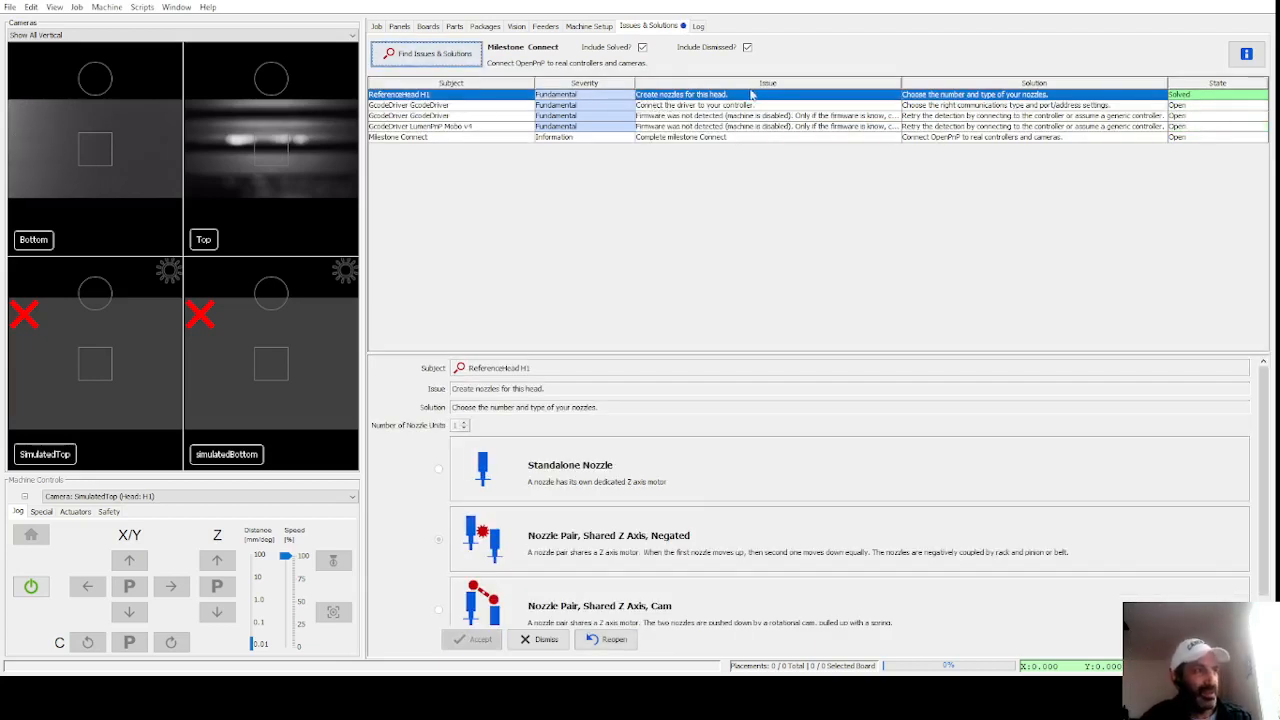
pyautogui.click(476, 58)
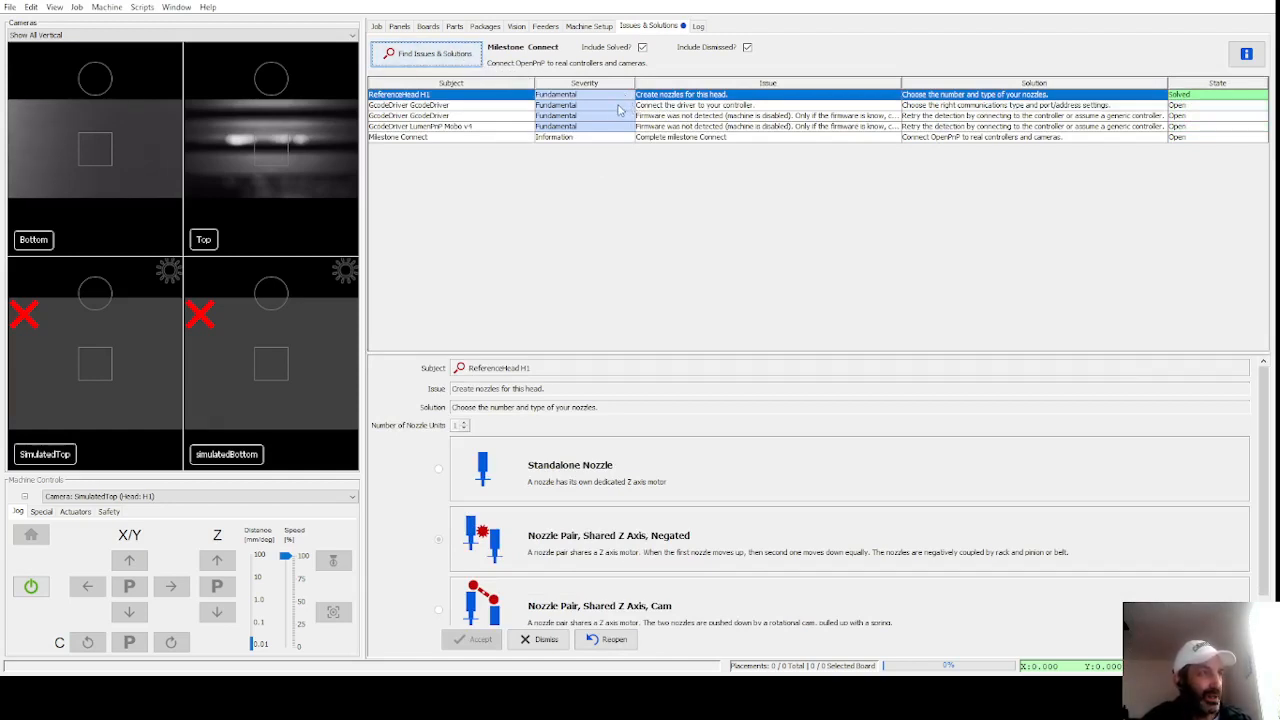
# Step: Review GcodeDriver's controller connection issue and check the serial port settings of the LumenPnP Mobo v4 driver
pyautogui.click(648, 106)
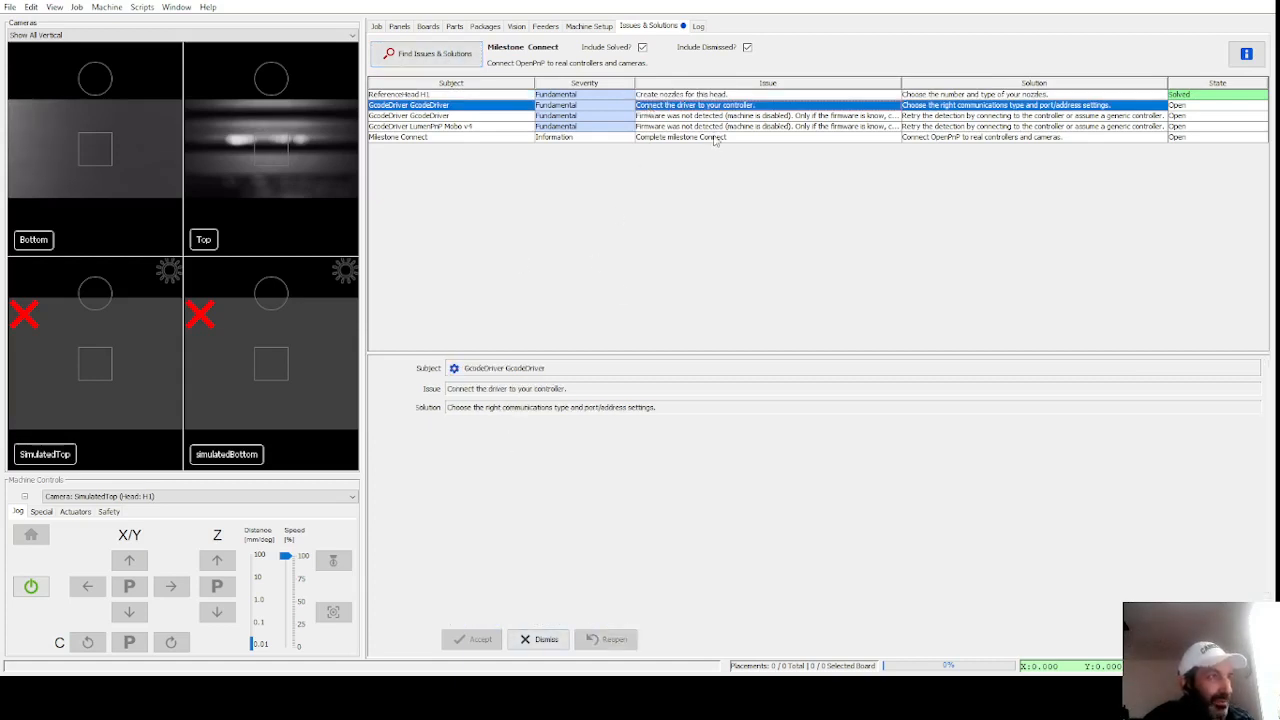
pyautogui.click(683, 95)
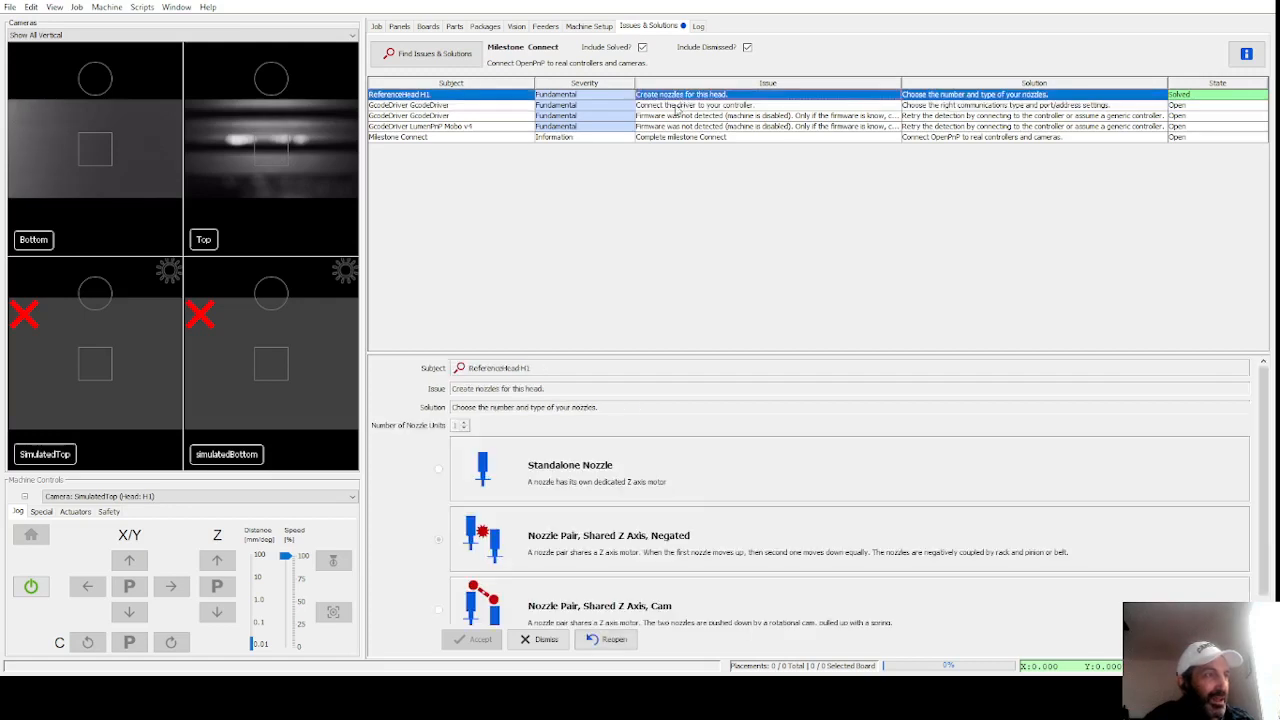
pyautogui.click(682, 106)
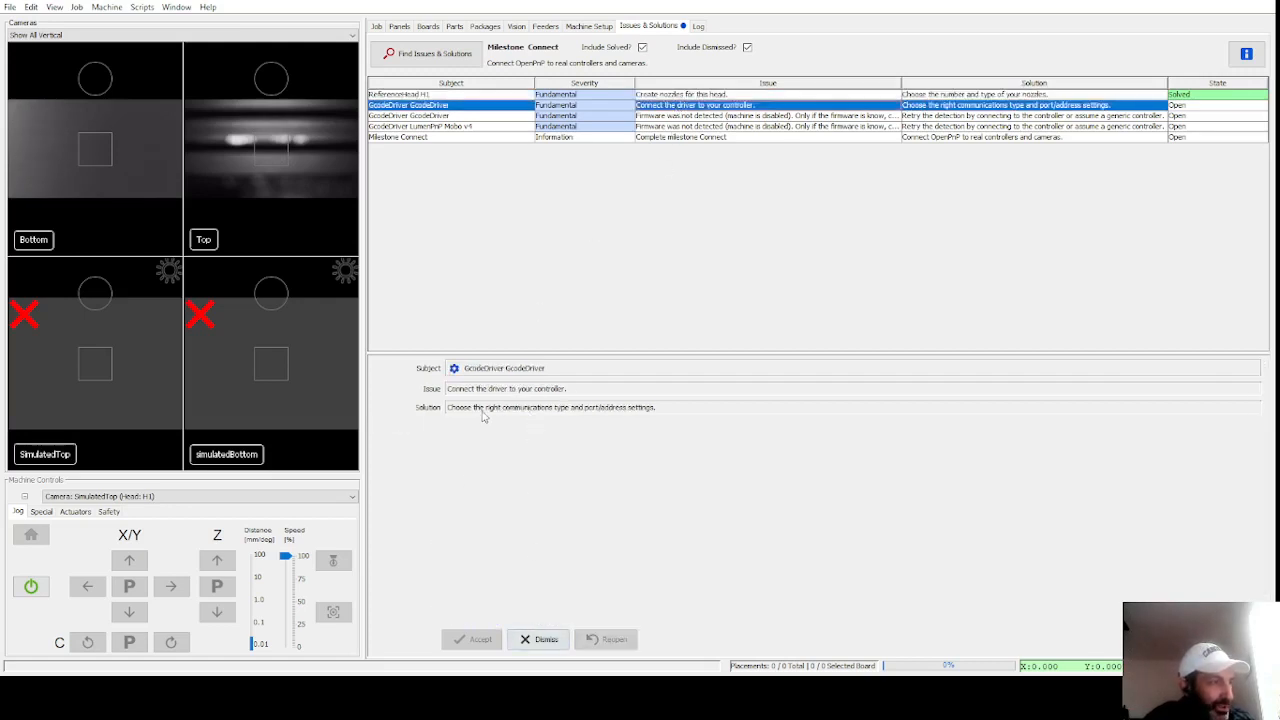
pyautogui.click(577, 28)
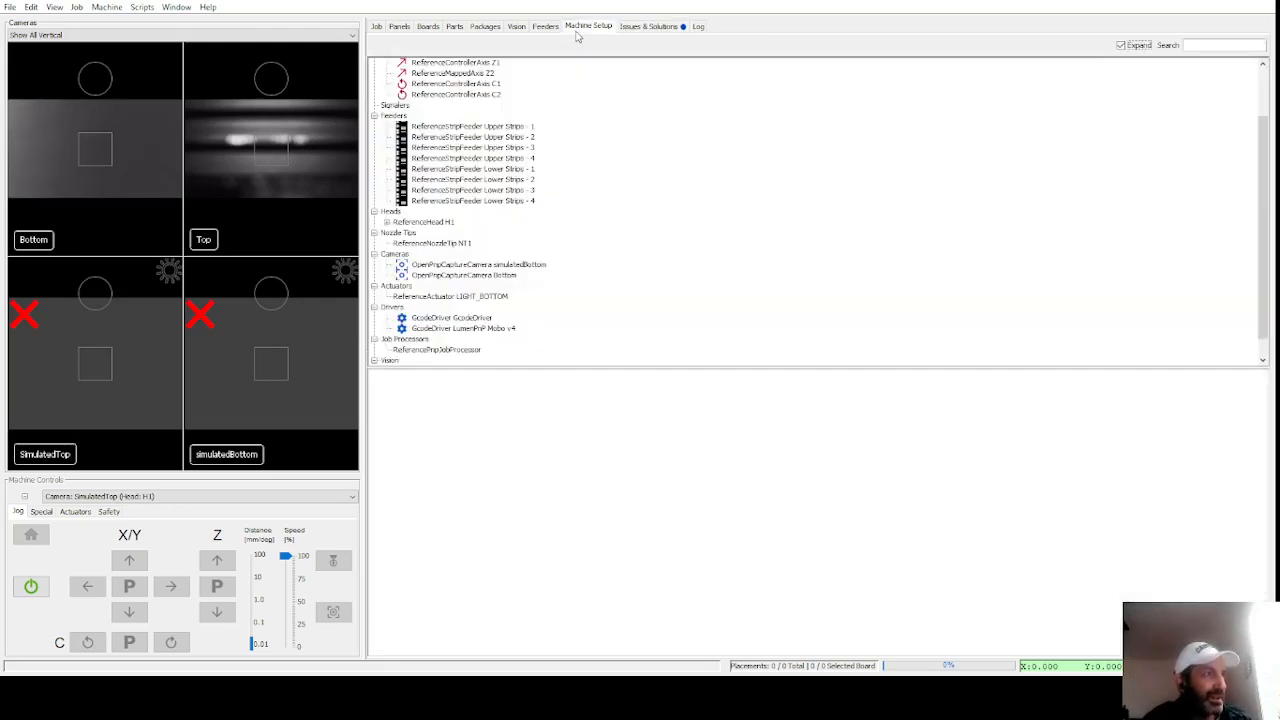
pyautogui.click(442, 329)
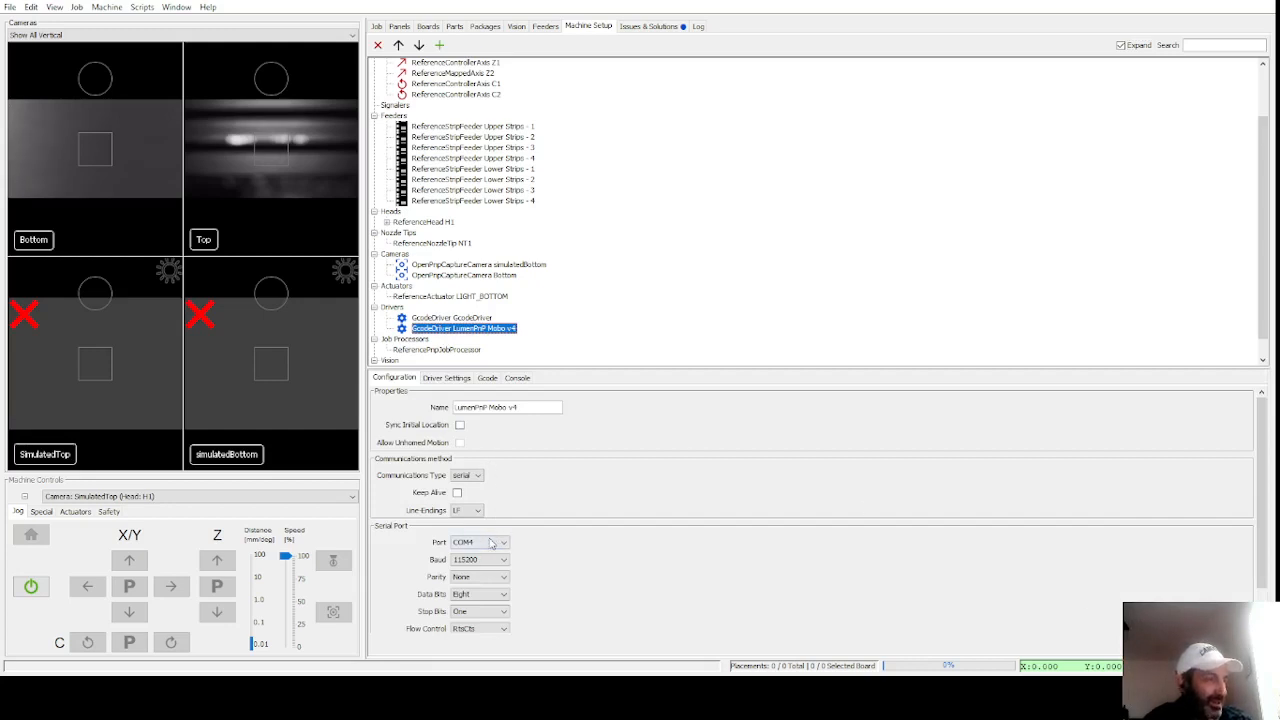
pyautogui.scroll(-2, 580, 567)
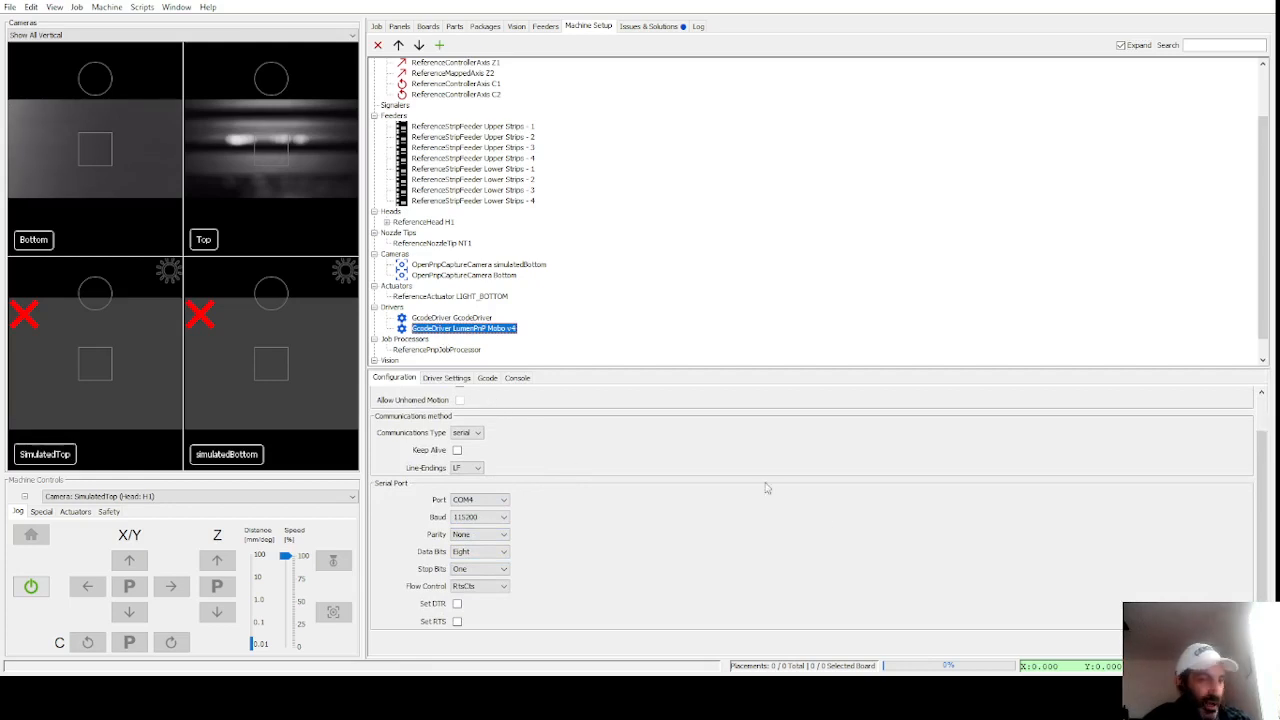
# Step: Enable the machine and search for issues and solutions again
pyautogui.click(30, 588)
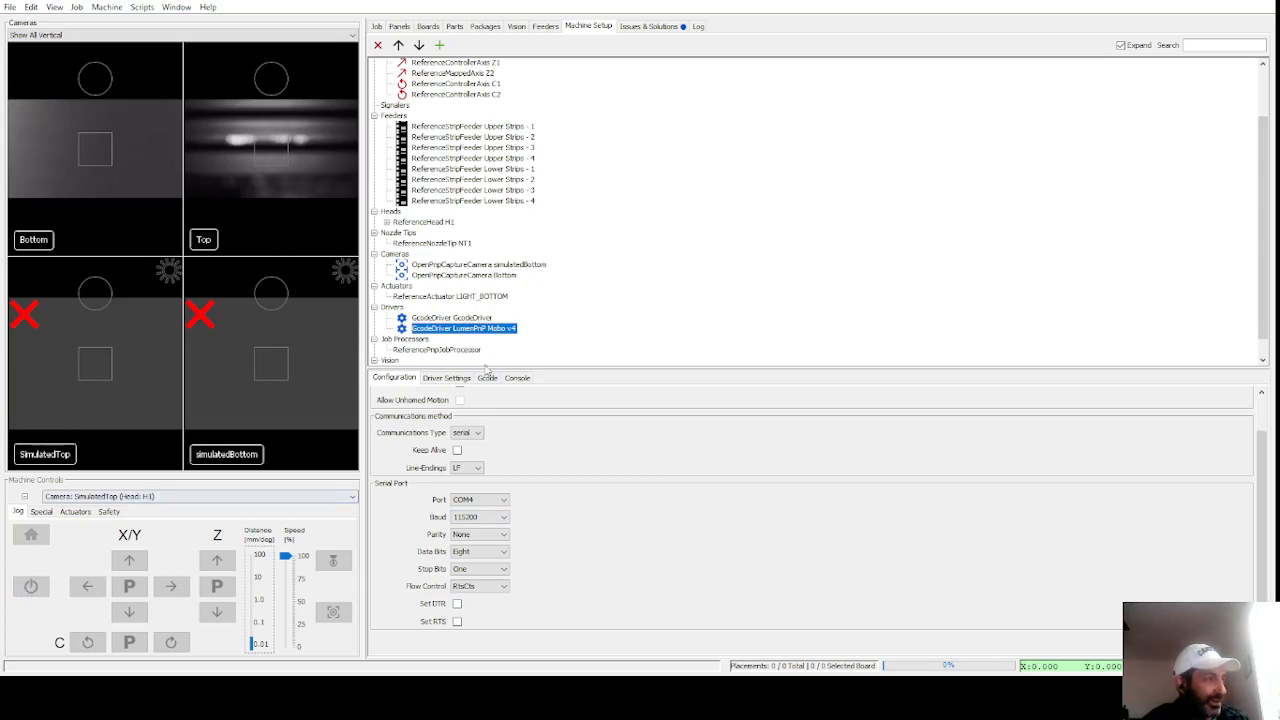
pyautogui.click(32, 590)
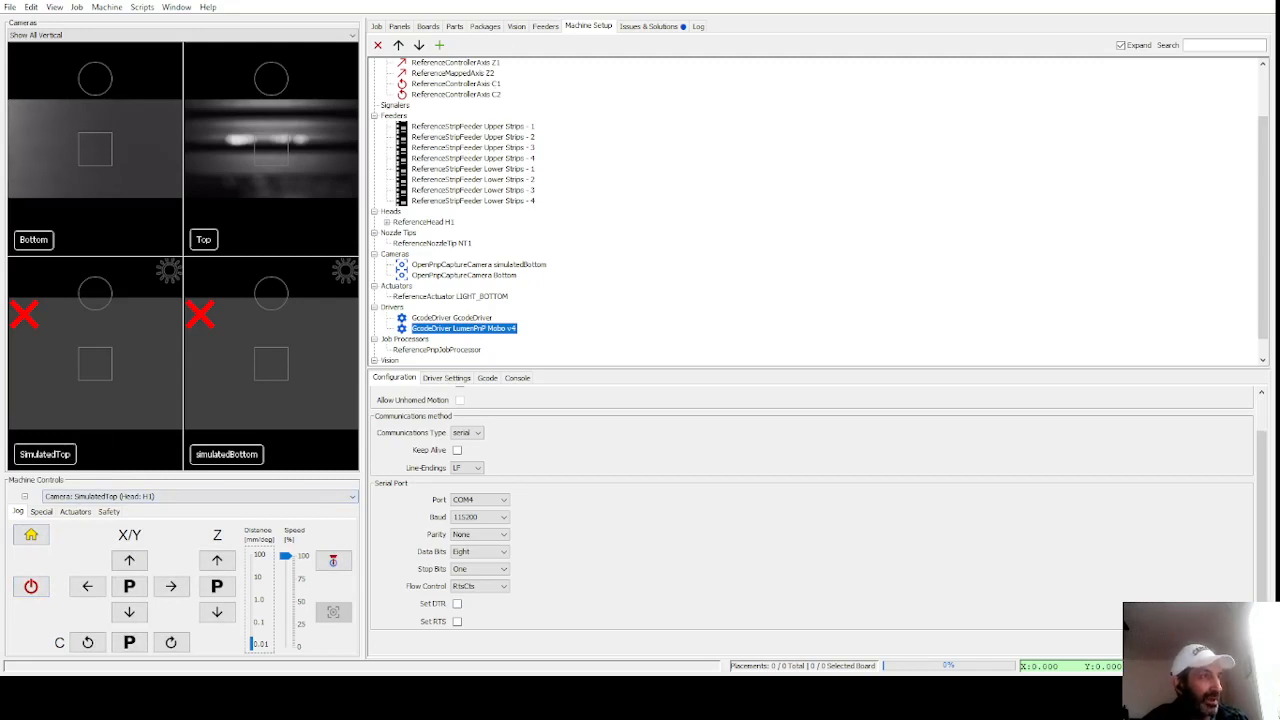
pyautogui.click(630, 29)
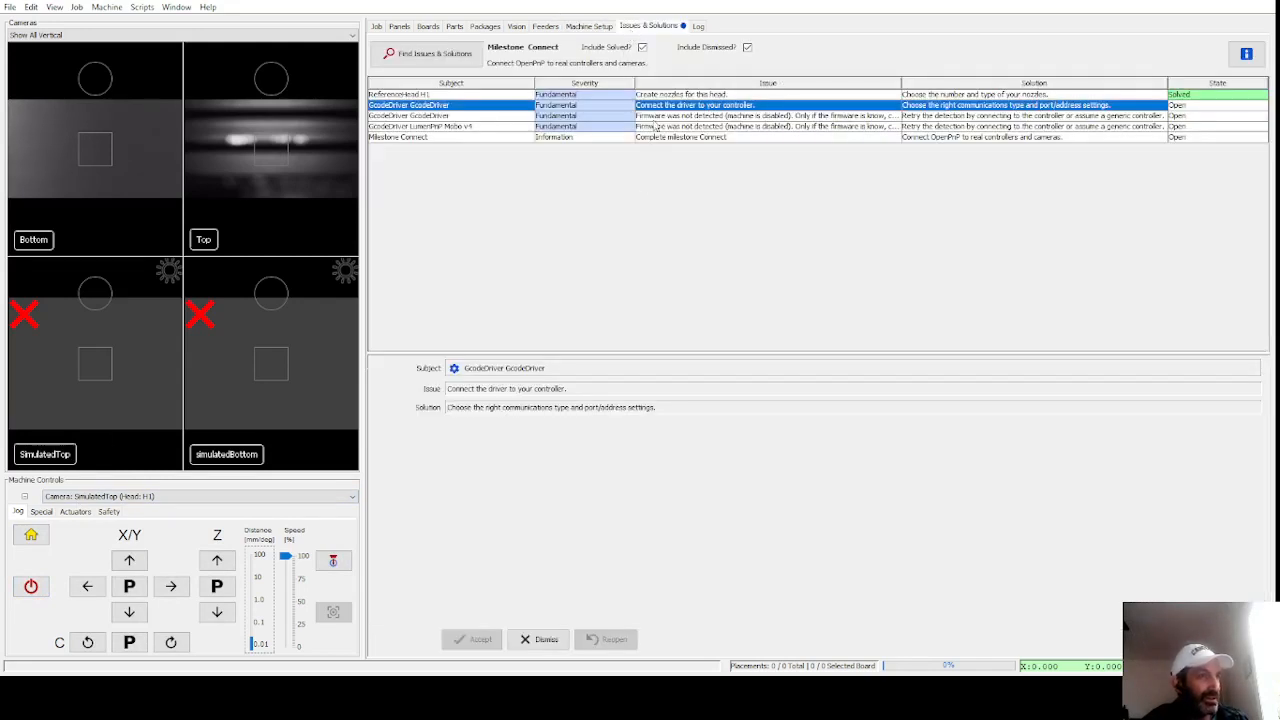
pyautogui.click(455, 56)
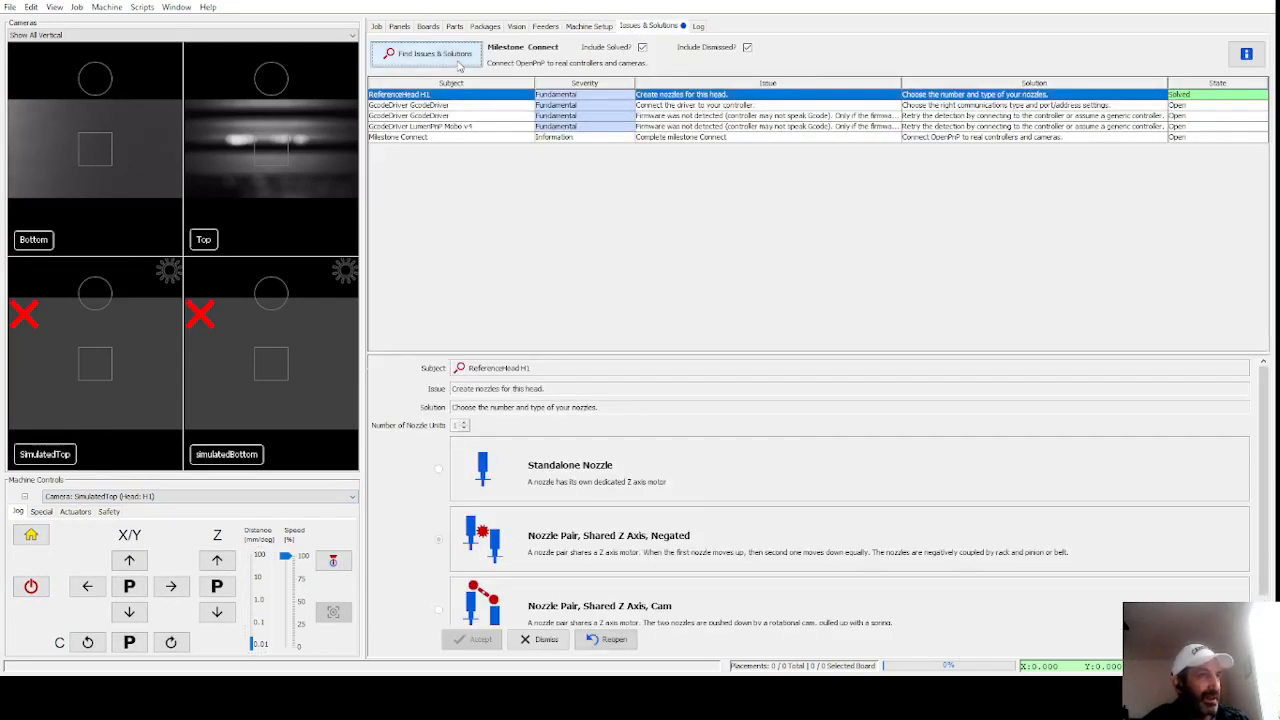
# Step: Dismiss the "Connect the driver to your controller" issue of GcodeDriver and home the machine
pyautogui.click(548, 105)
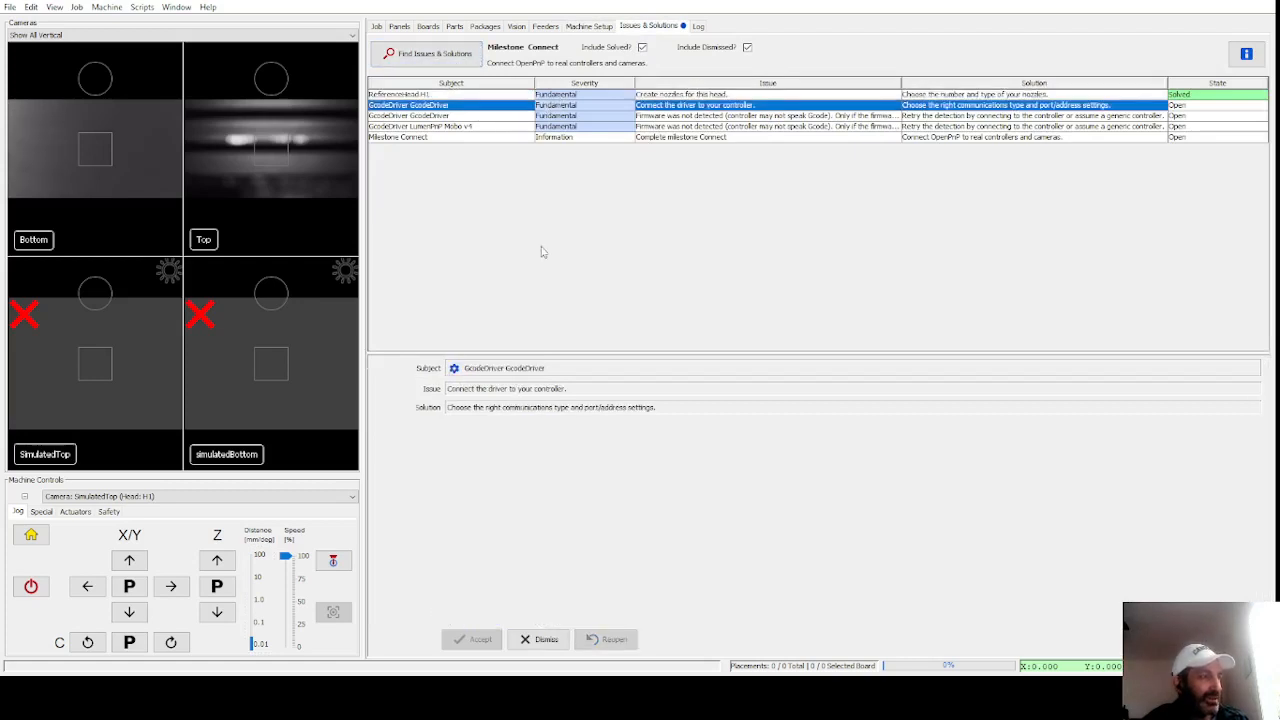
pyautogui.click(559, 644)
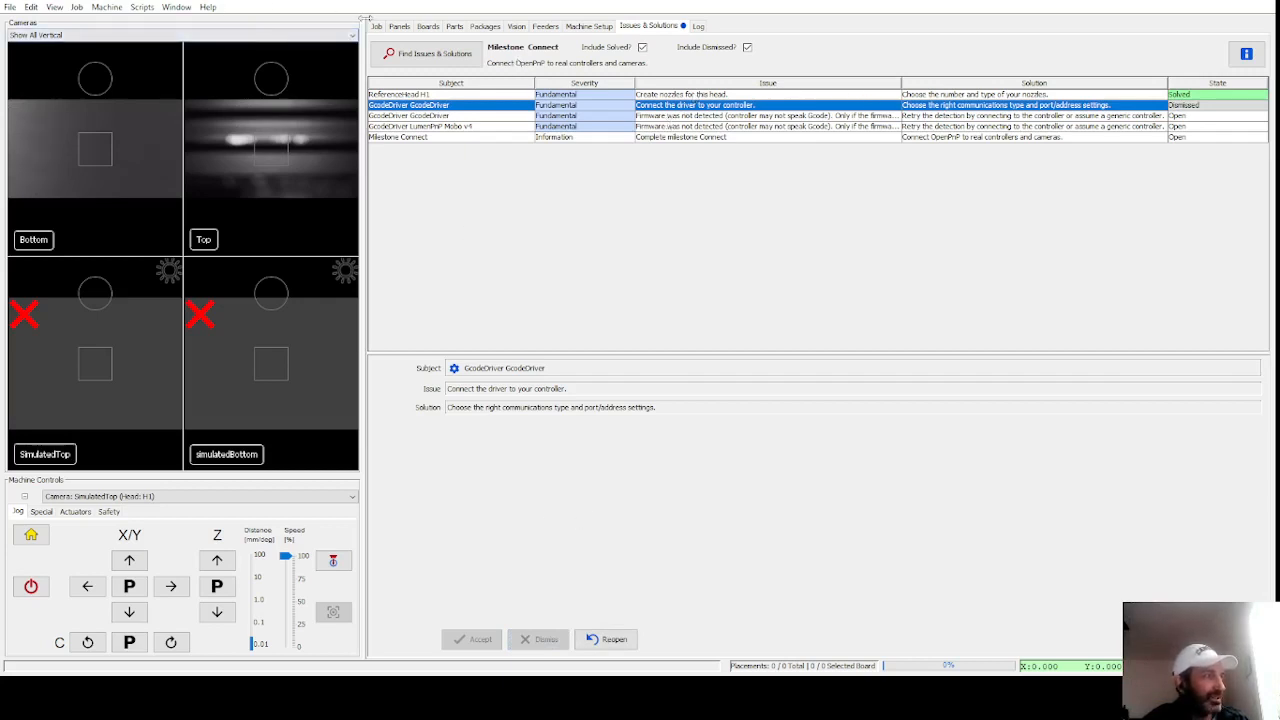
pyautogui.click(580, 26)
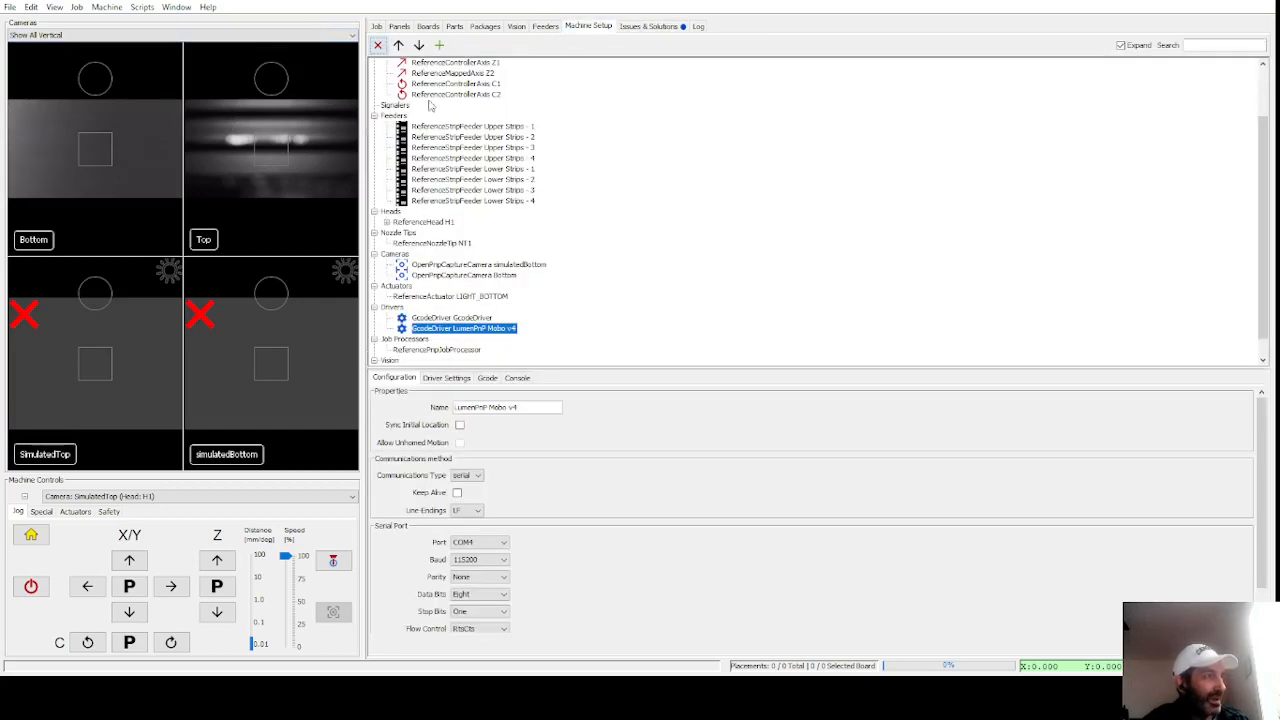
pyautogui.click(35, 542)
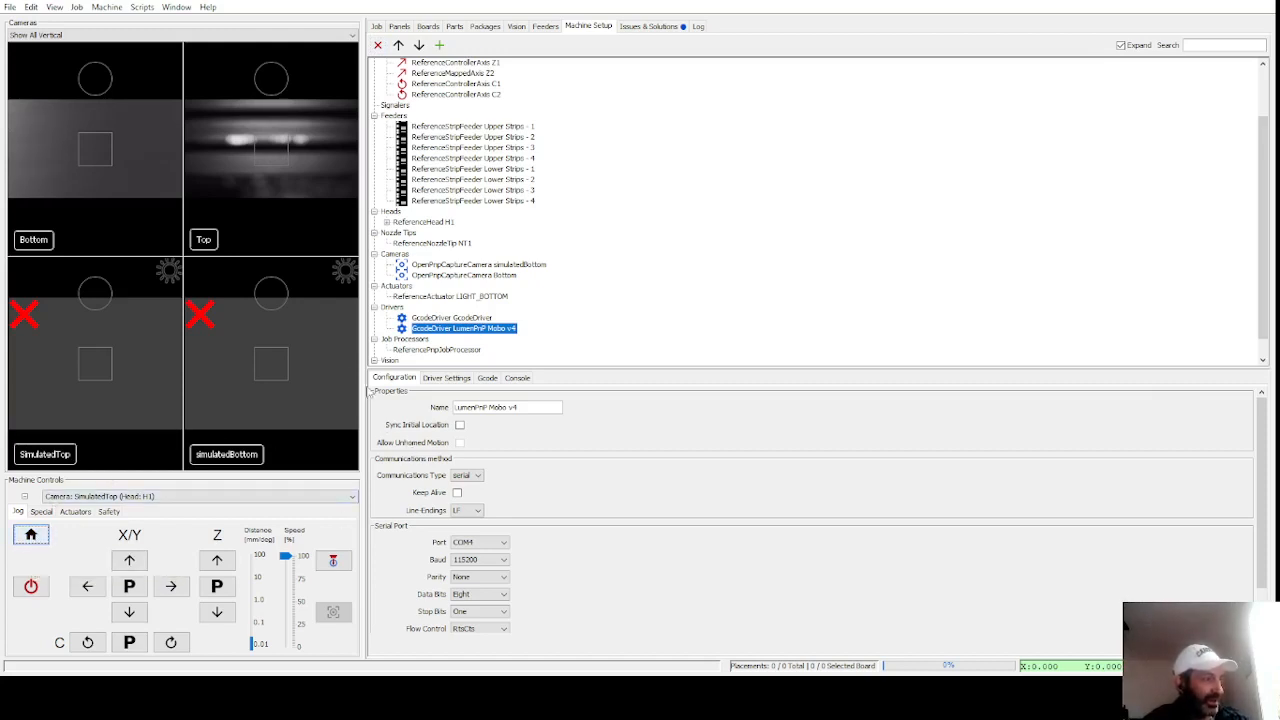
pyautogui.click(643, 27)
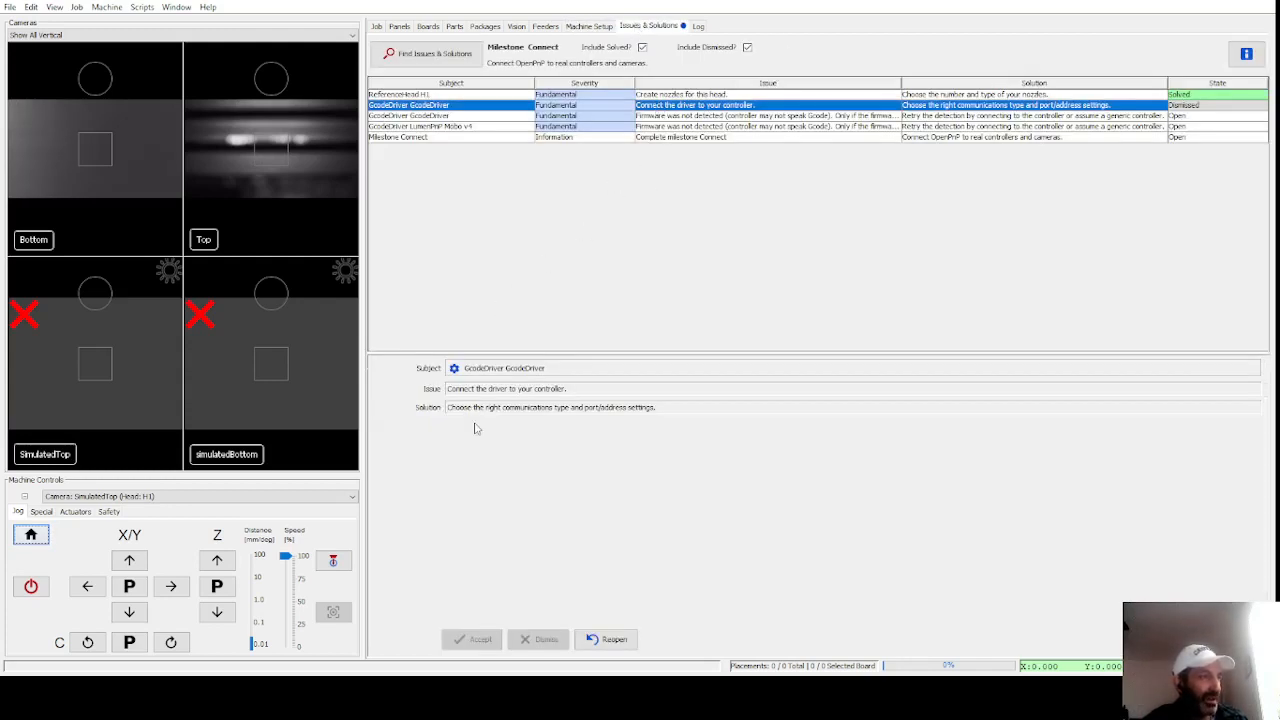
# Step: Reopen GcodeDriver's dismissed connection issue, rerun Find Issues & Solutions, and dismiss the issue again
pyautogui.click(608, 639)
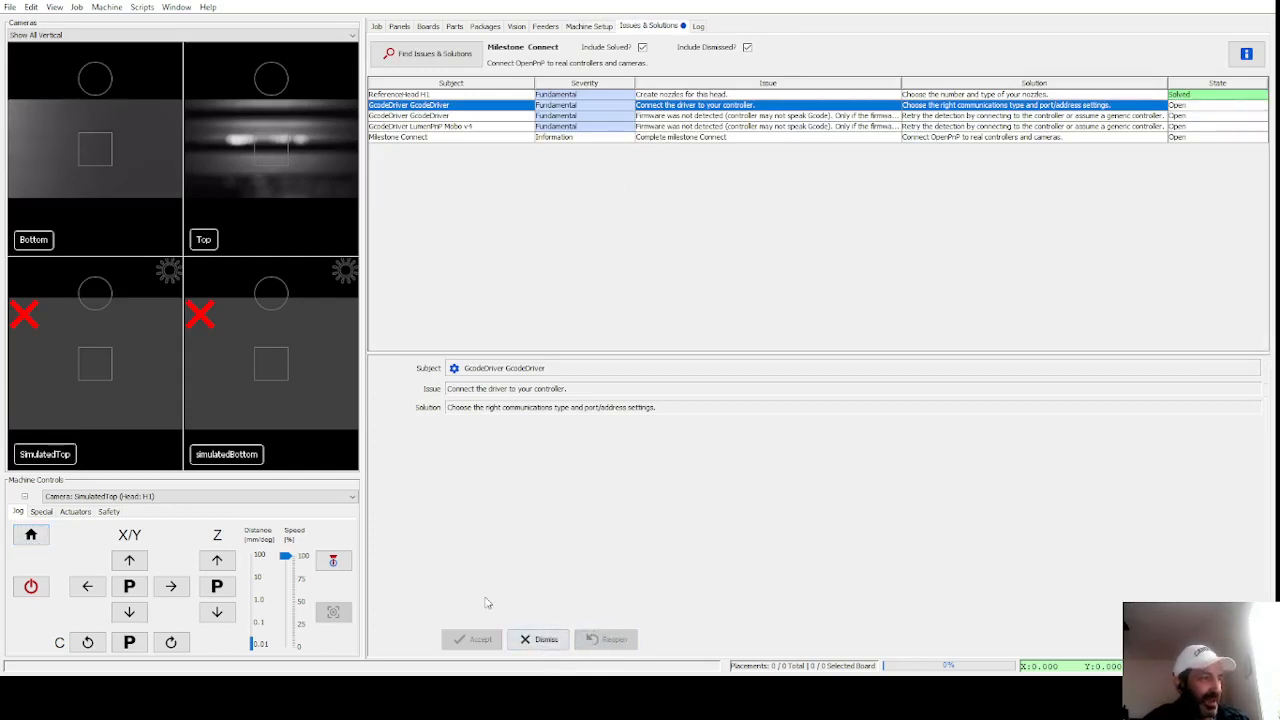
pyautogui.click(459, 53)
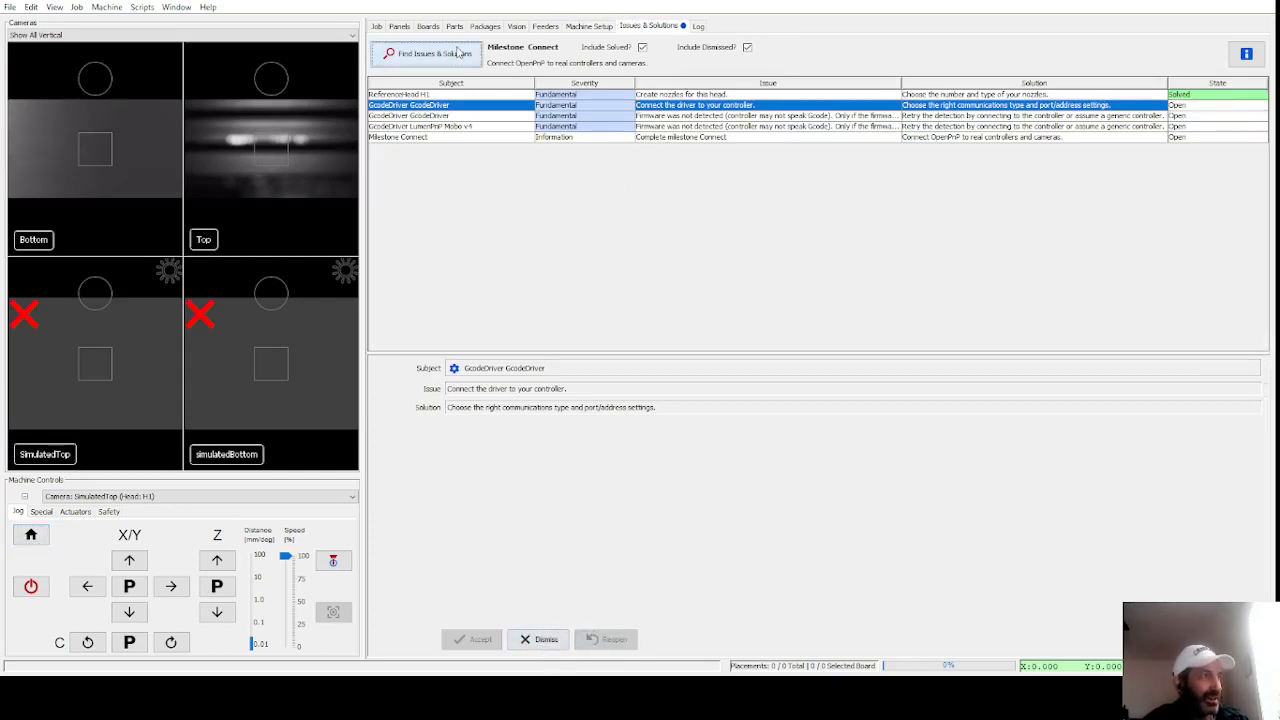
pyautogui.click(705, 105)
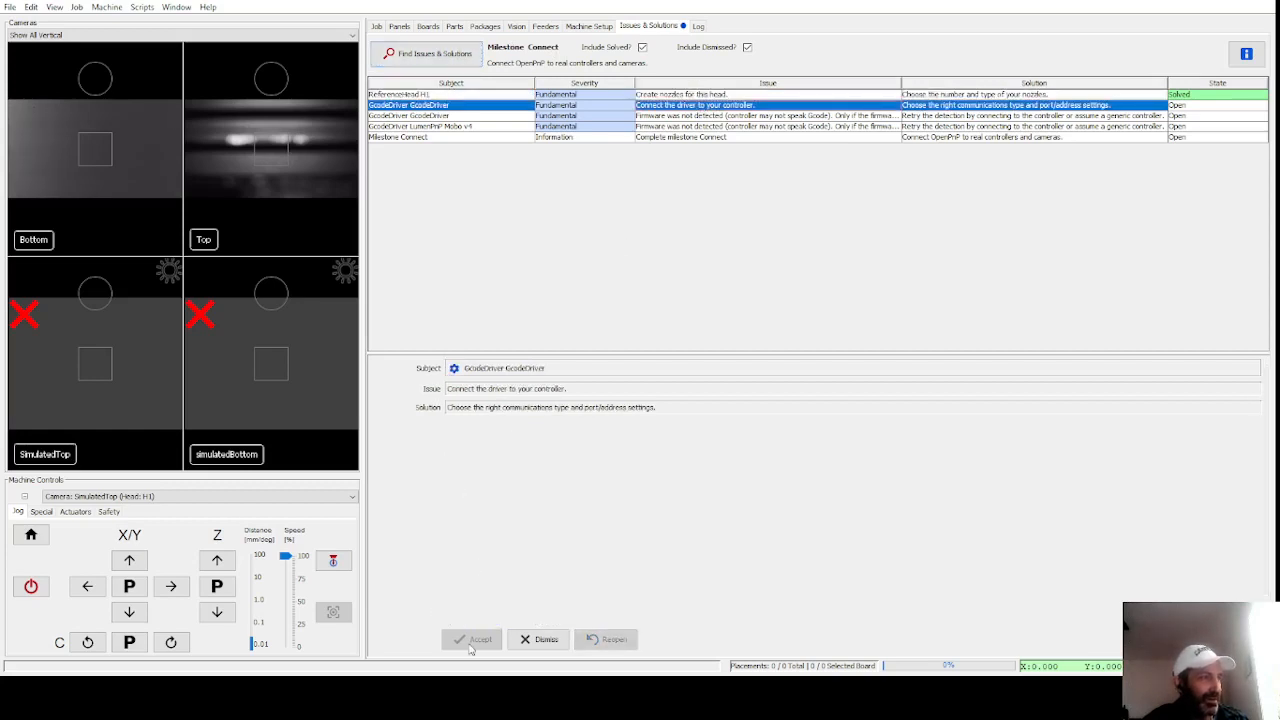
pyautogui.click(540, 639)
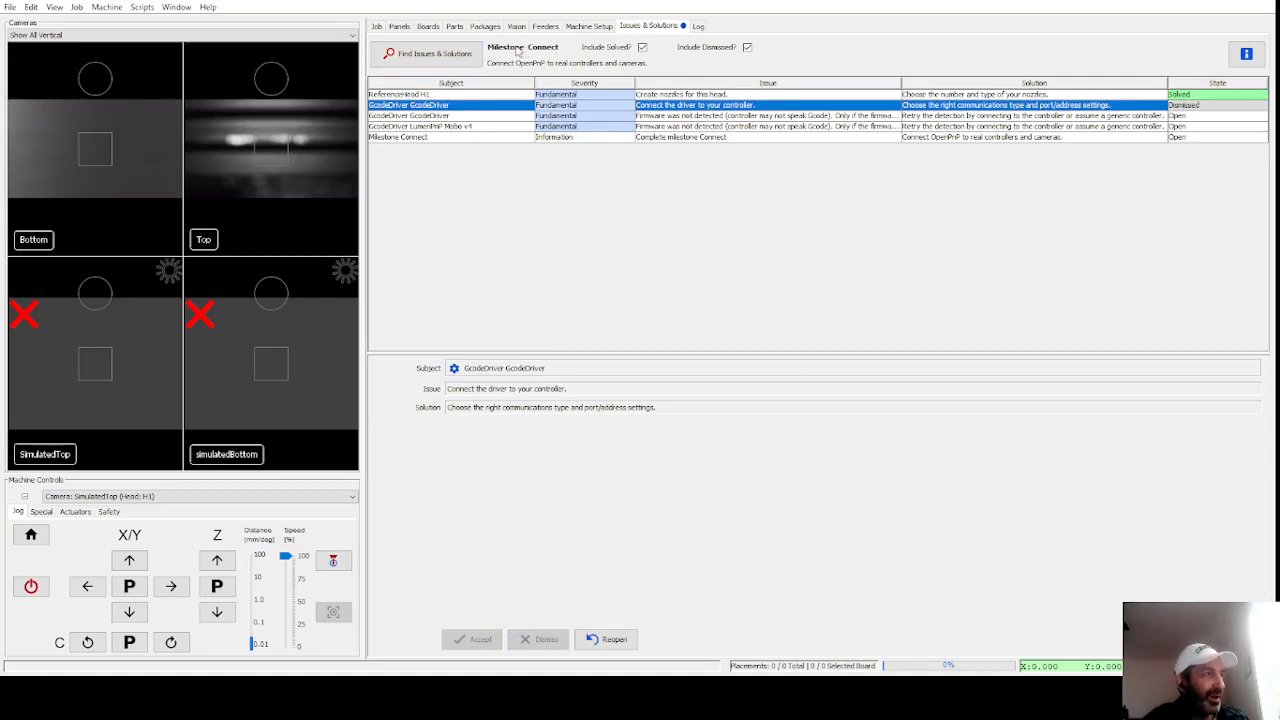
# Step: Detect the firmware of the LumenPnP Mobo v4 driver in its driver settings and search for issues and solutions again
pyautogui.click(580, 30)
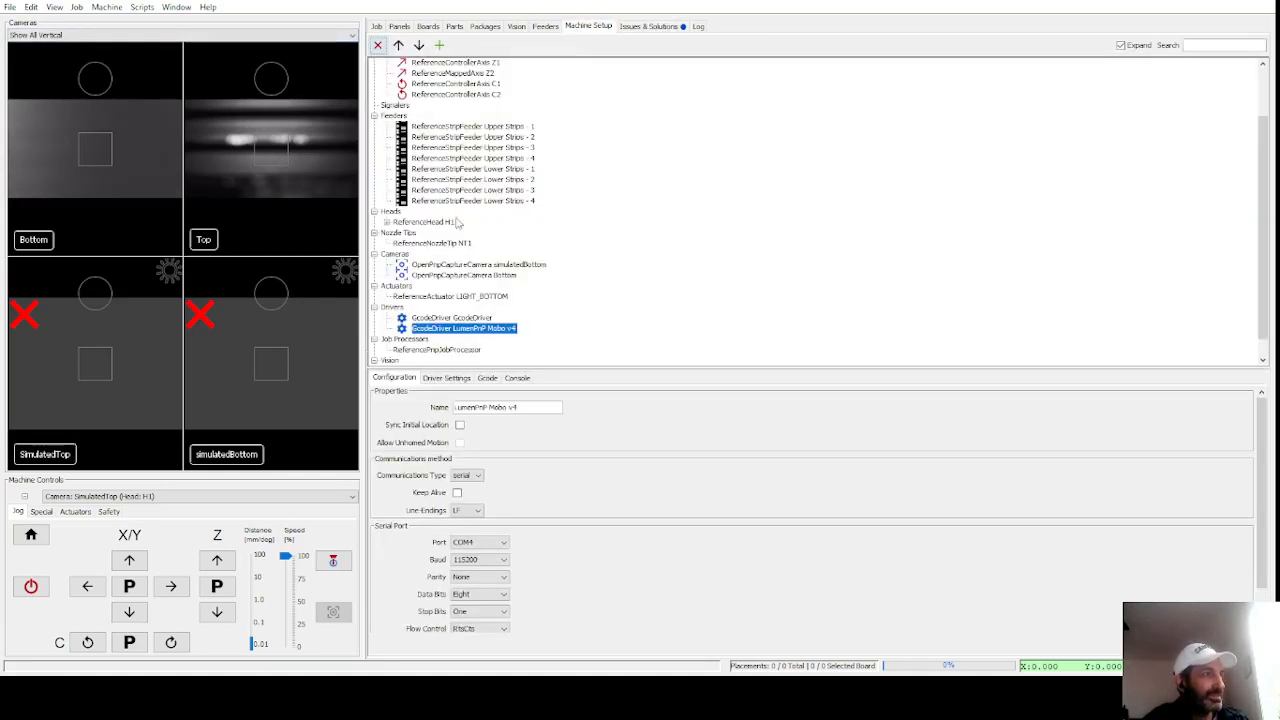
pyautogui.click(447, 379)
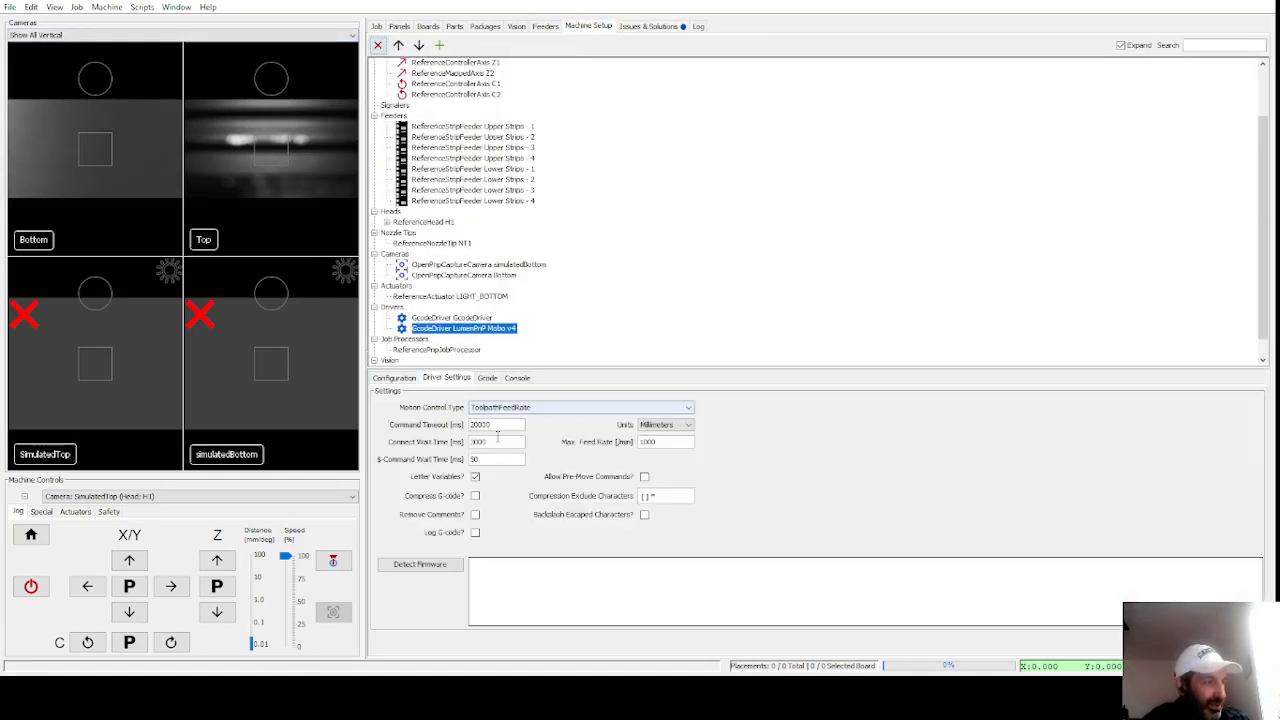
pyautogui.click(417, 566)
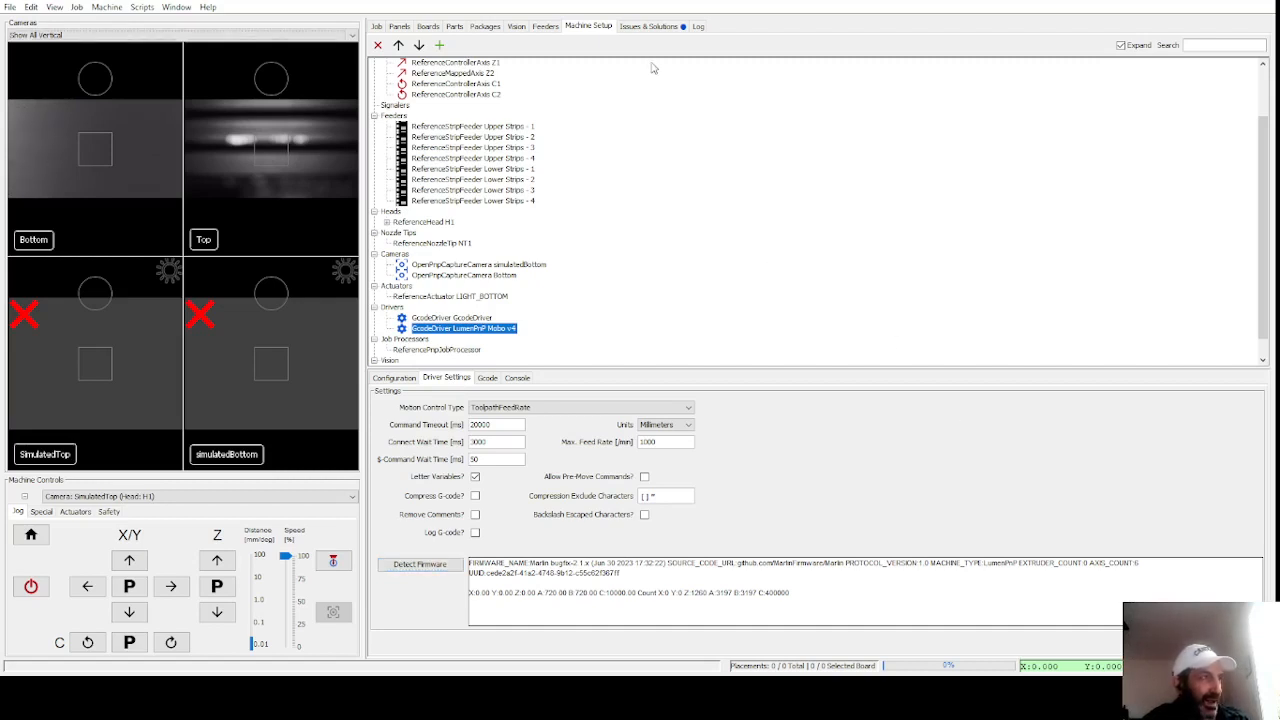
pyautogui.click(641, 27)
pyautogui.click(440, 55)
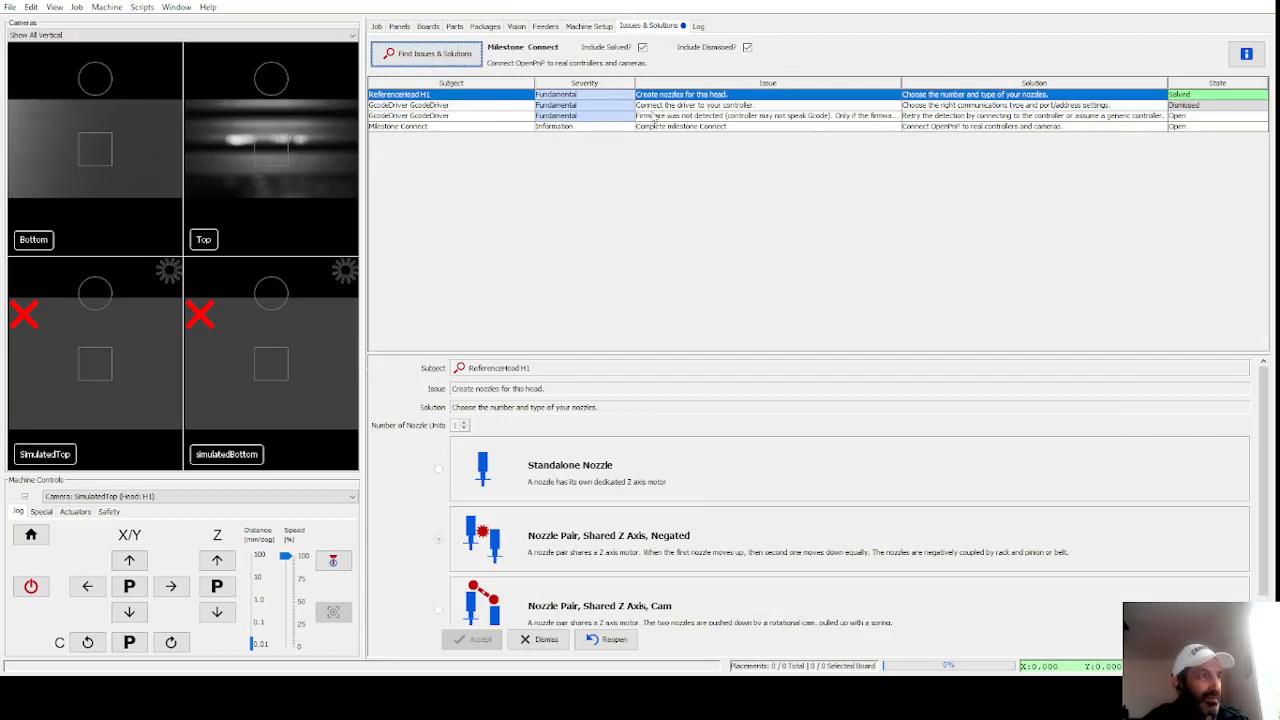
# Step: Reopen the "Connect the driver to your controller" issue of GcodeDriver, rescan for issues, and dismiss it once more
pyautogui.click(605, 107)
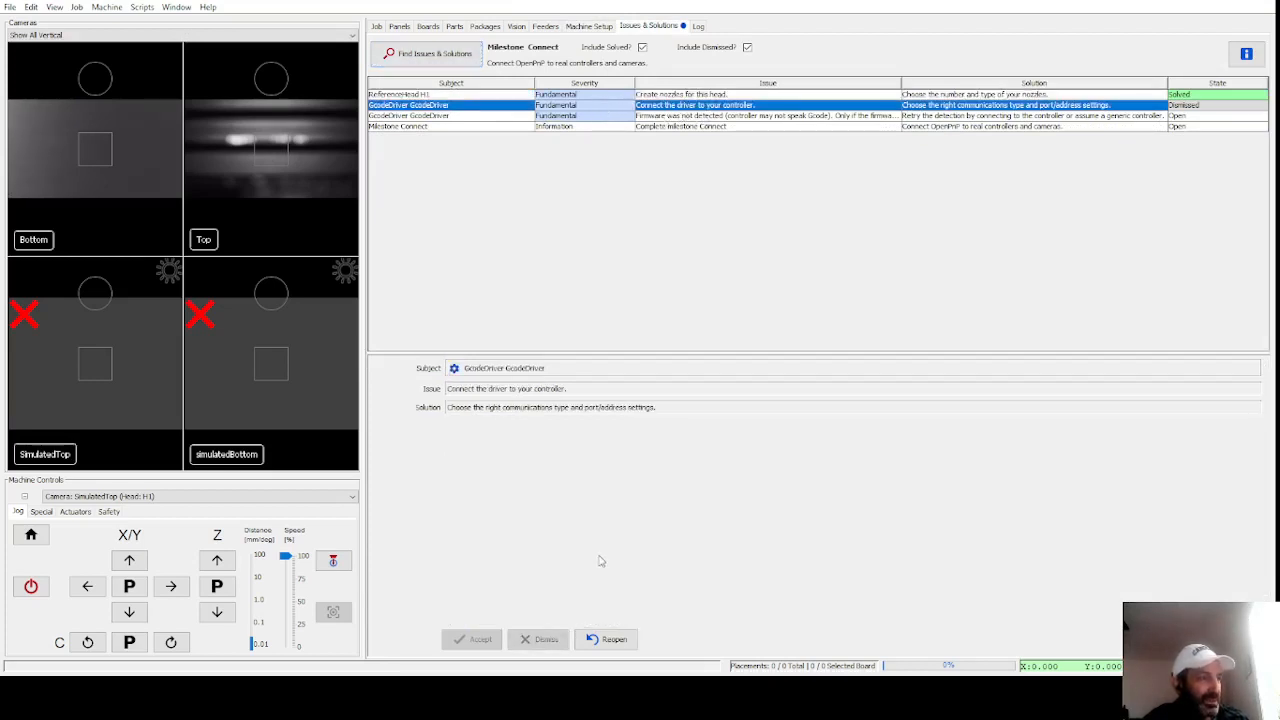
pyautogui.click(603, 641)
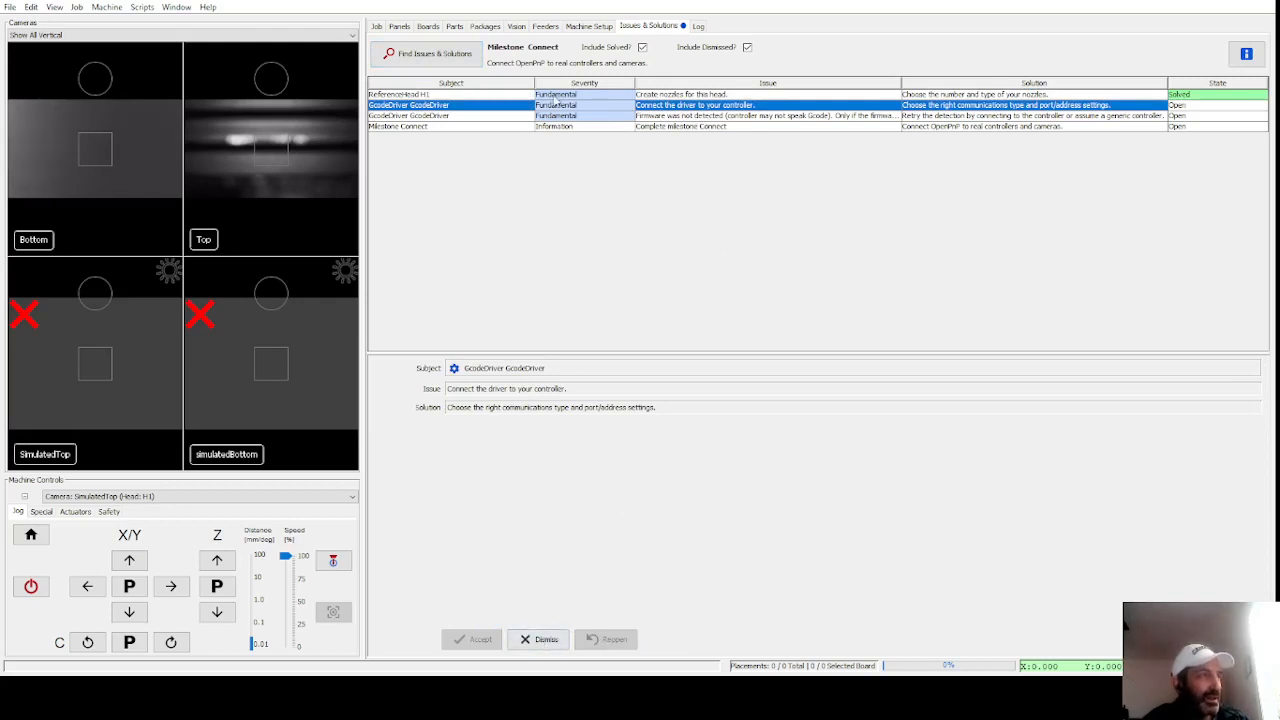
pyautogui.click(452, 55)
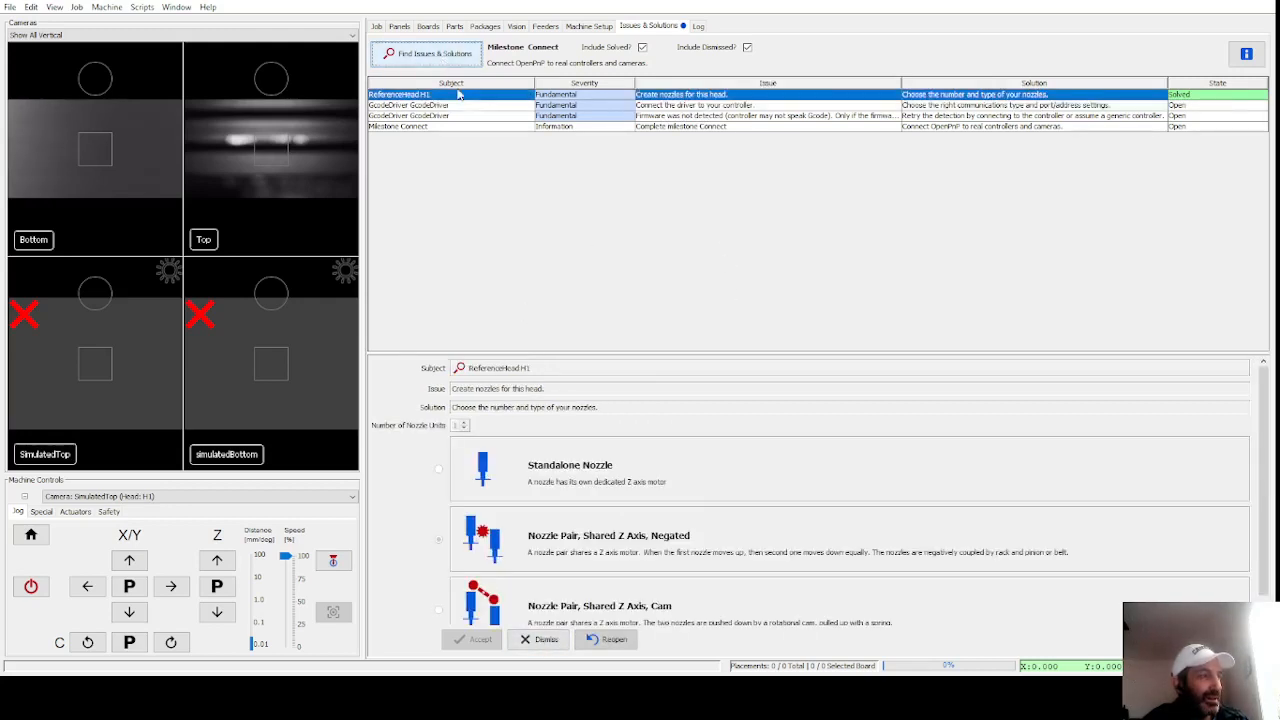
pyautogui.click(540, 106)
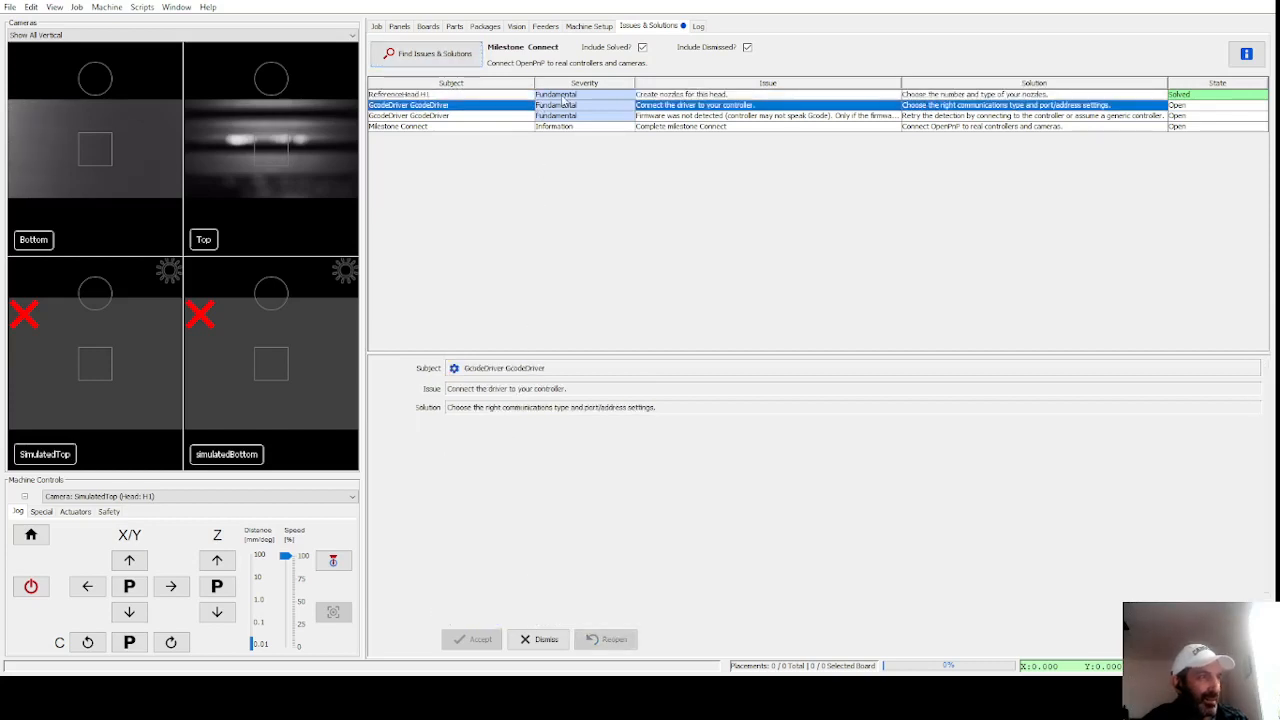
pyautogui.click(530, 642)
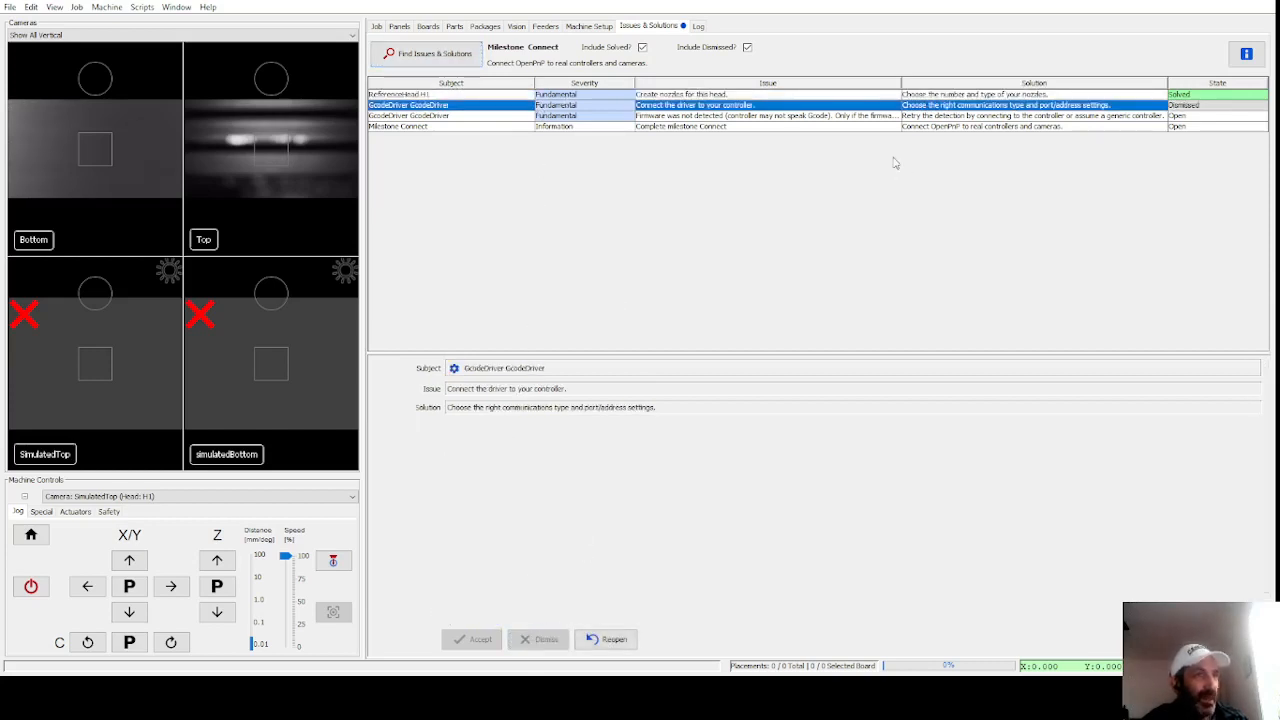
# Step: Accept automatic firmware detection for GcodeDriver, reopen its "Connect the driver to your controller" issue, and rescan for issues
pyautogui.click(709, 117)
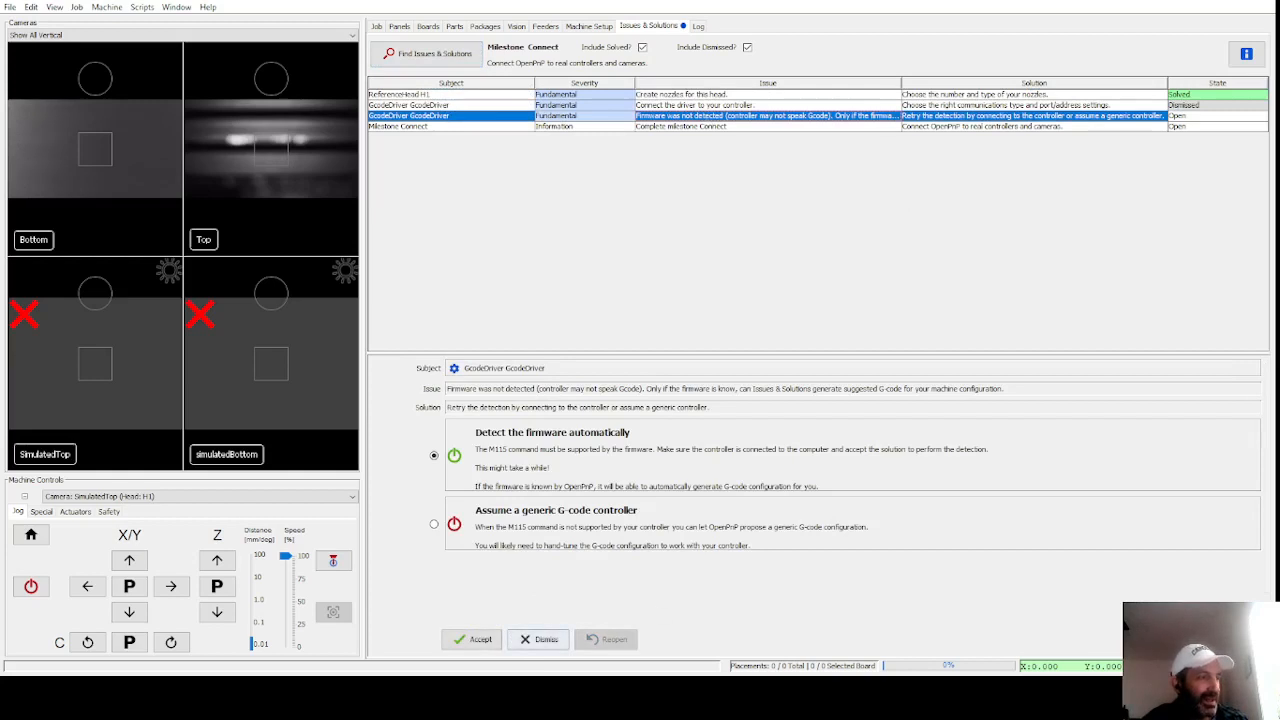
pyautogui.click(477, 639)
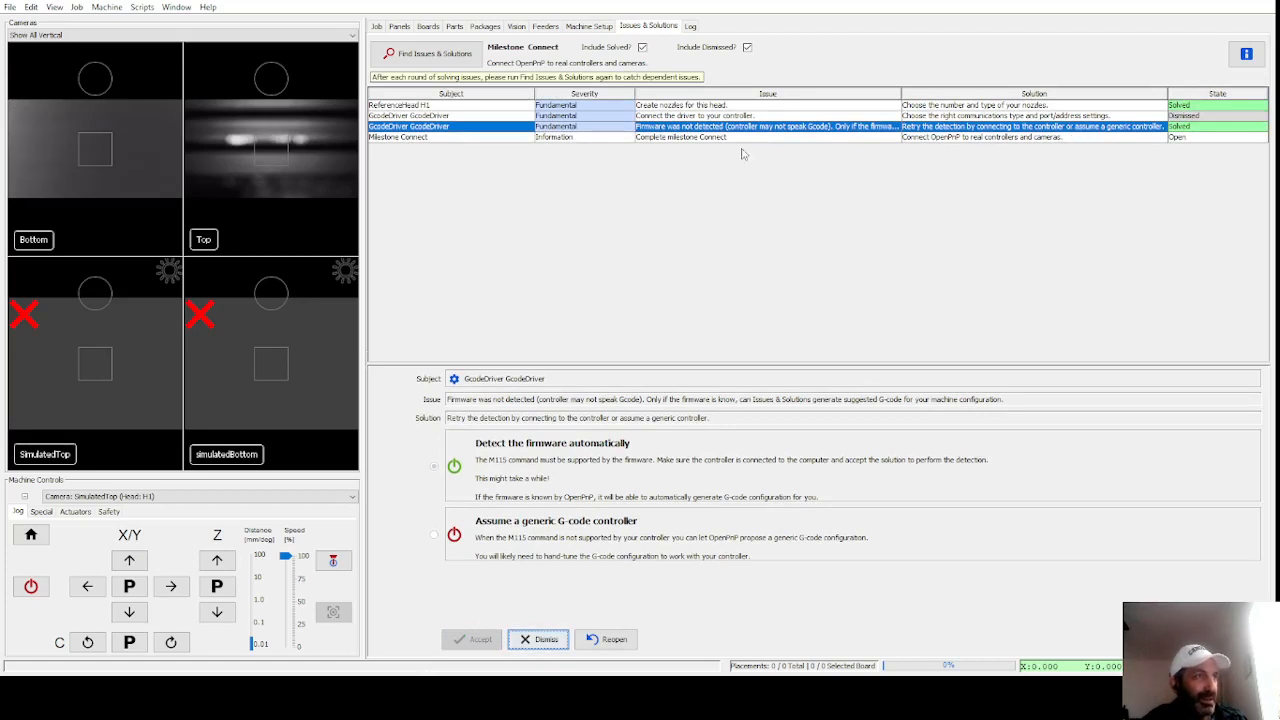
pyautogui.click(729, 117)
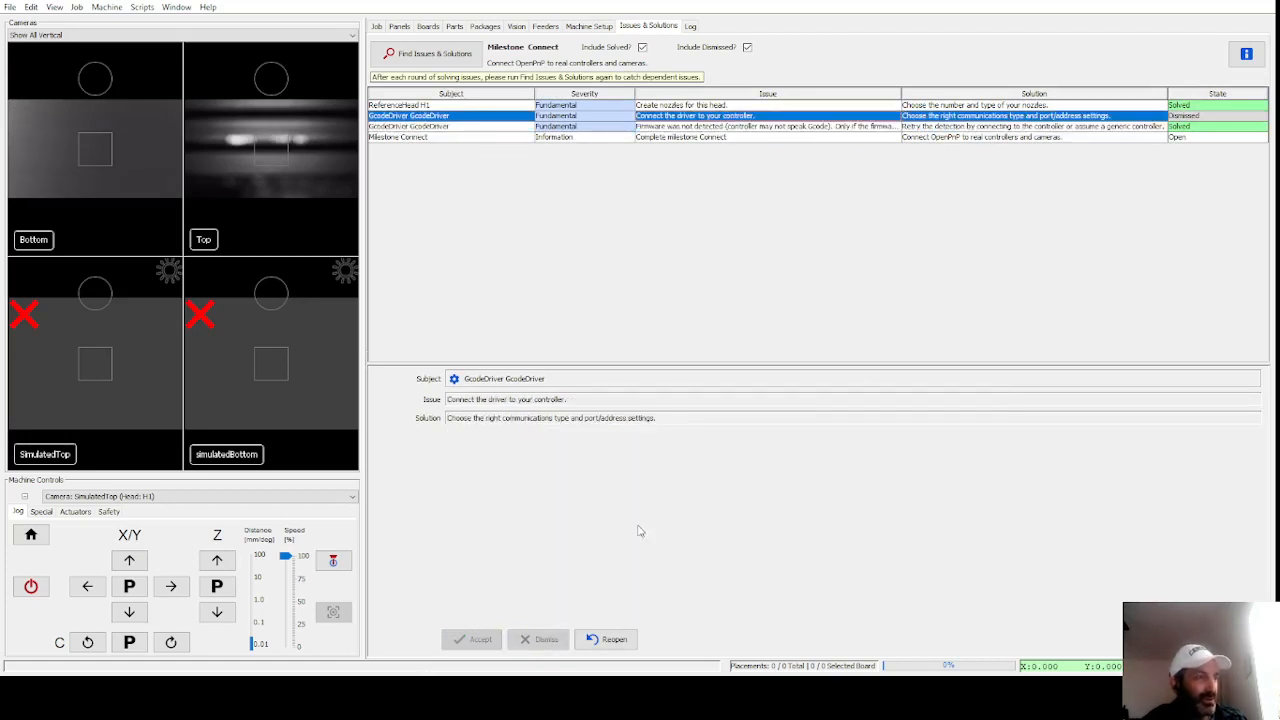
pyautogui.click(604, 640)
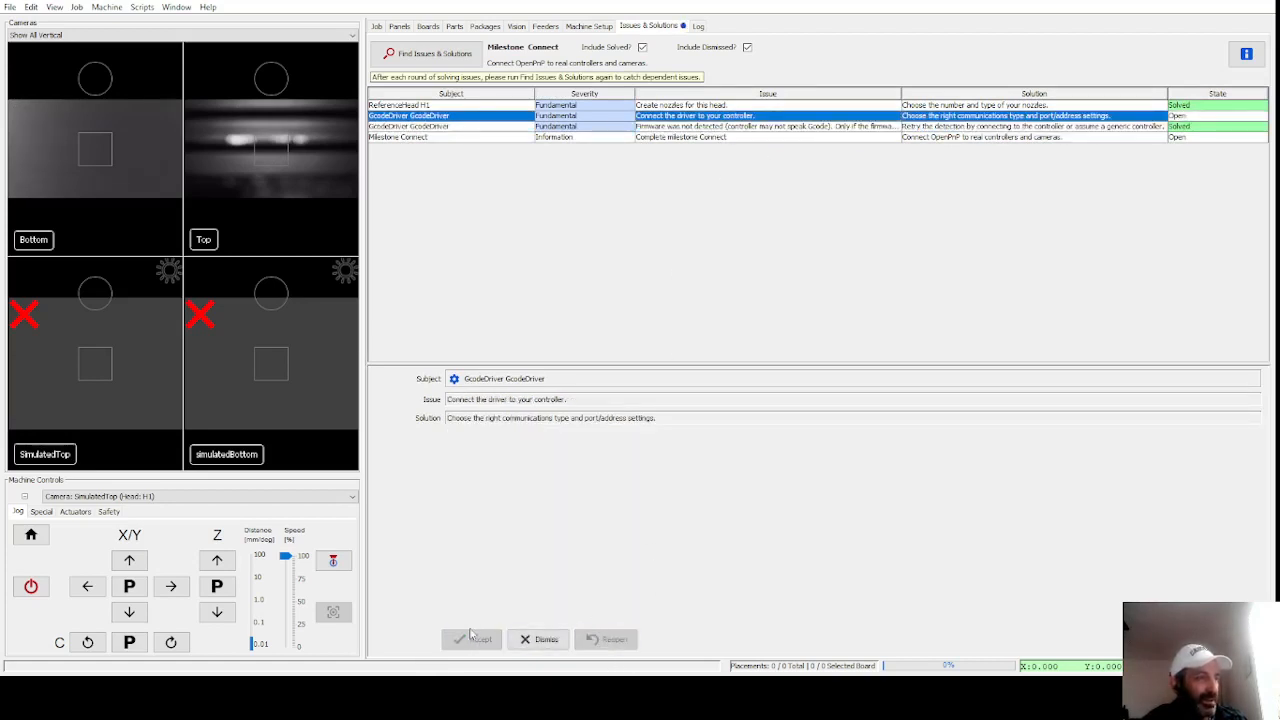
pyautogui.click(428, 53)
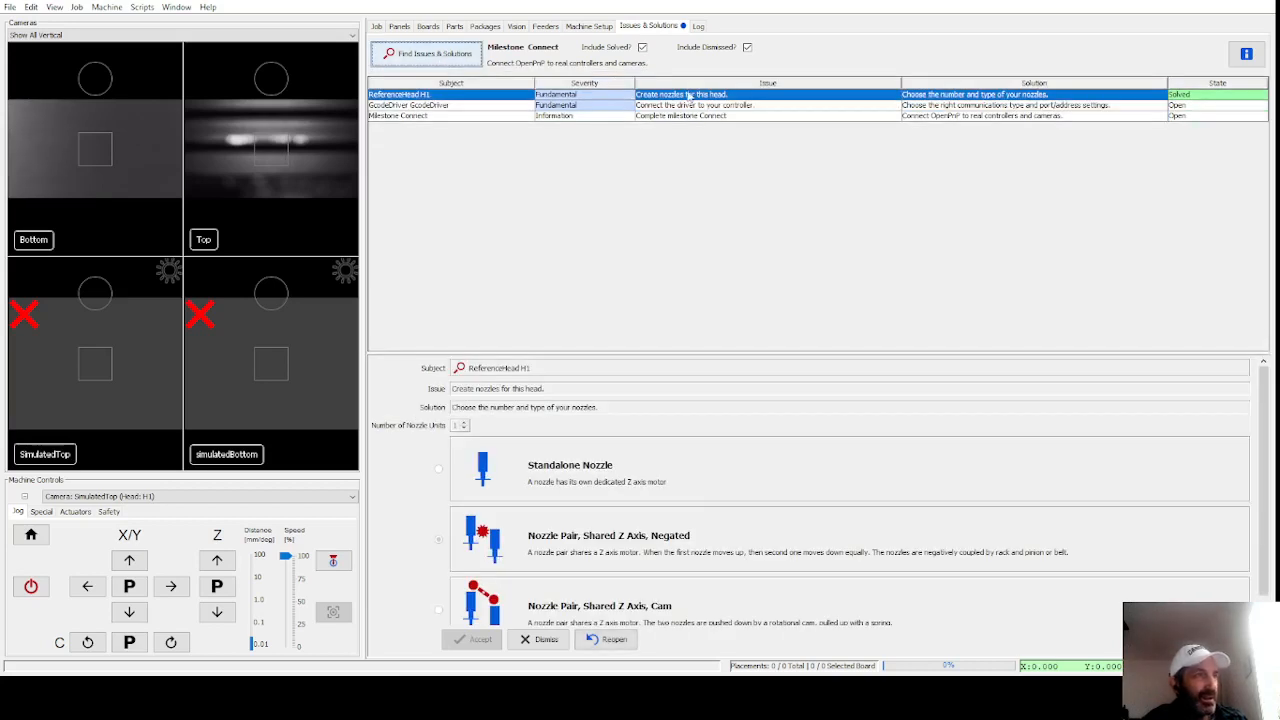
# Step: Dismiss GcodeDriver's connection issue and complete the Connect milestone by proceeding to Basics, running Find Issues & Solutions once more
pyautogui.click(680, 104)
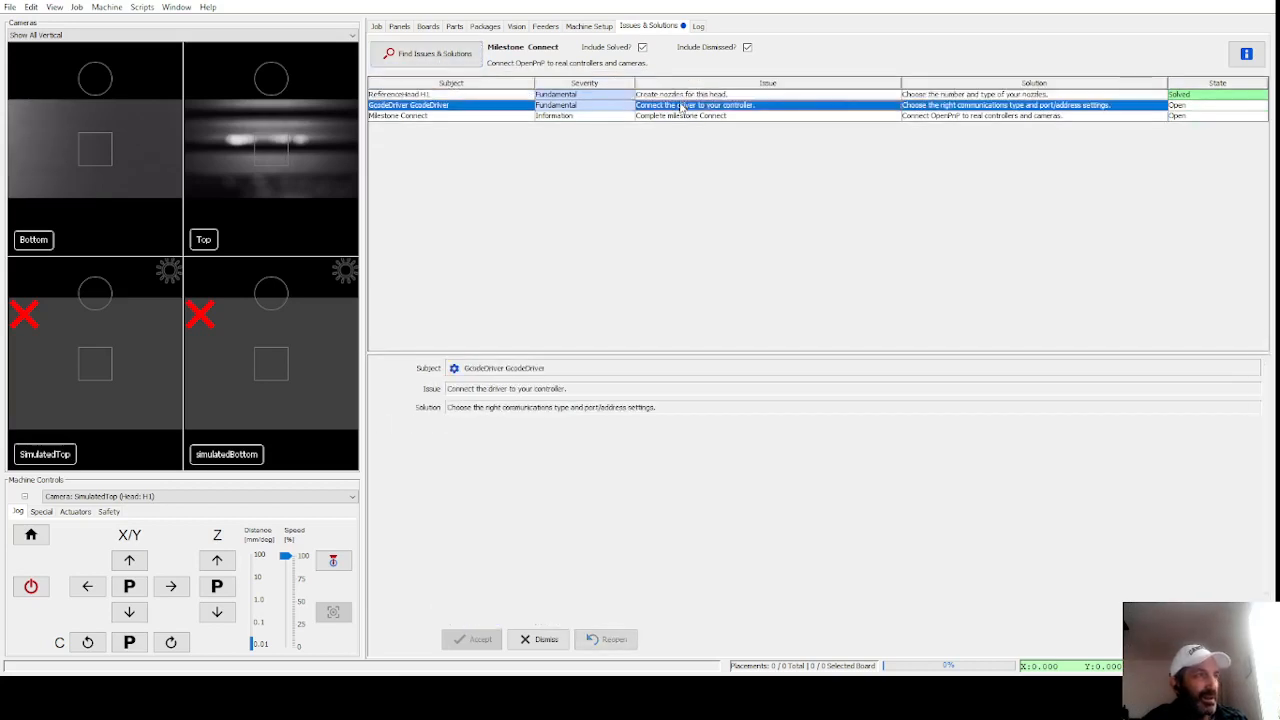
pyautogui.click(539, 634)
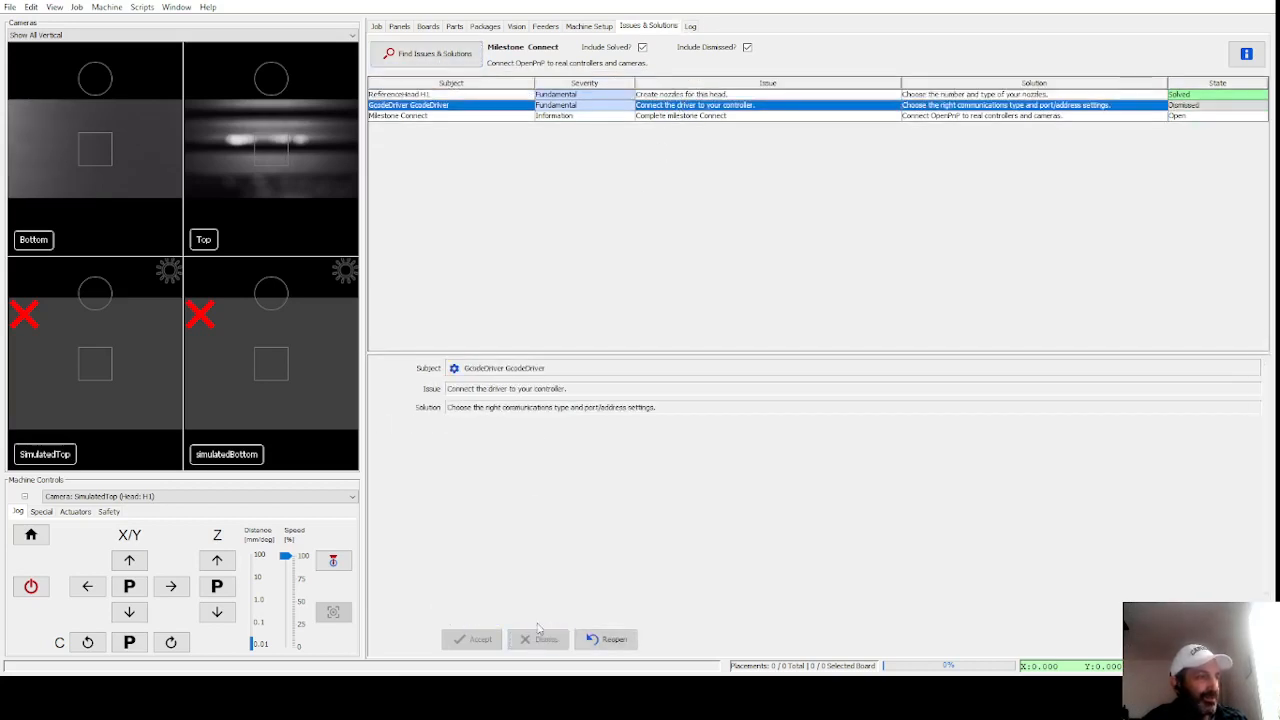
pyautogui.click(835, 116)
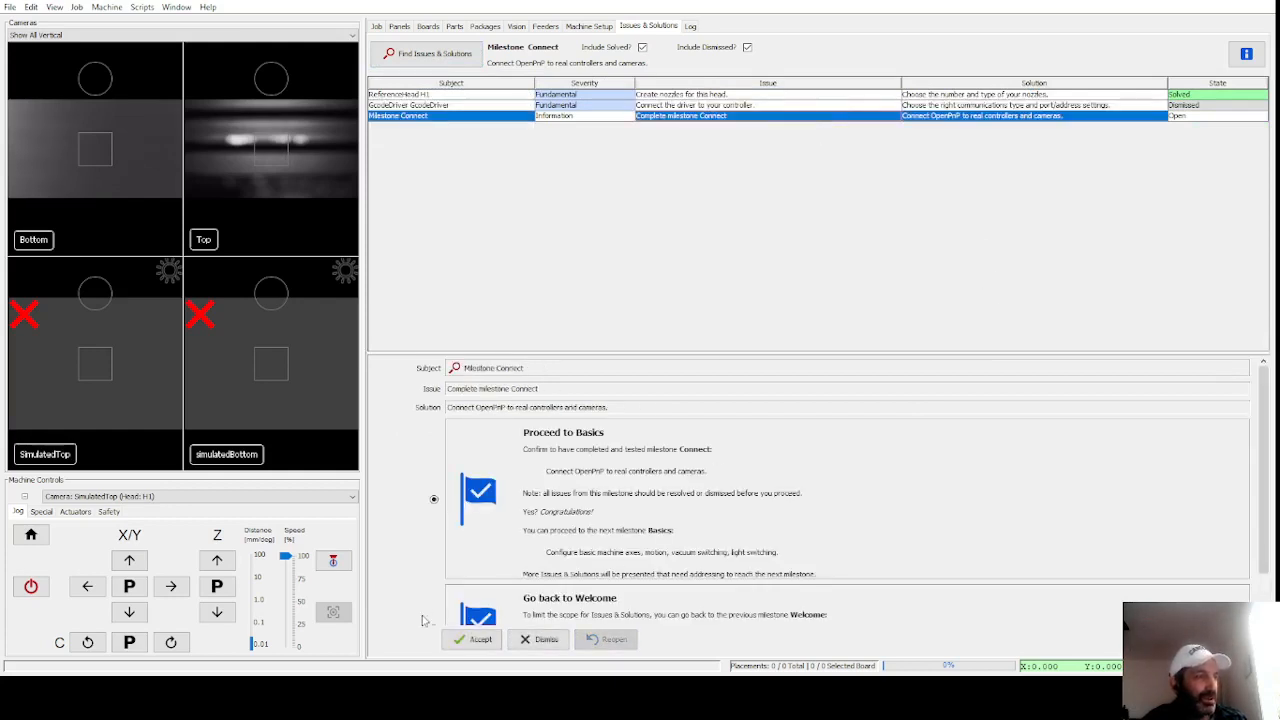
pyautogui.click(466, 645)
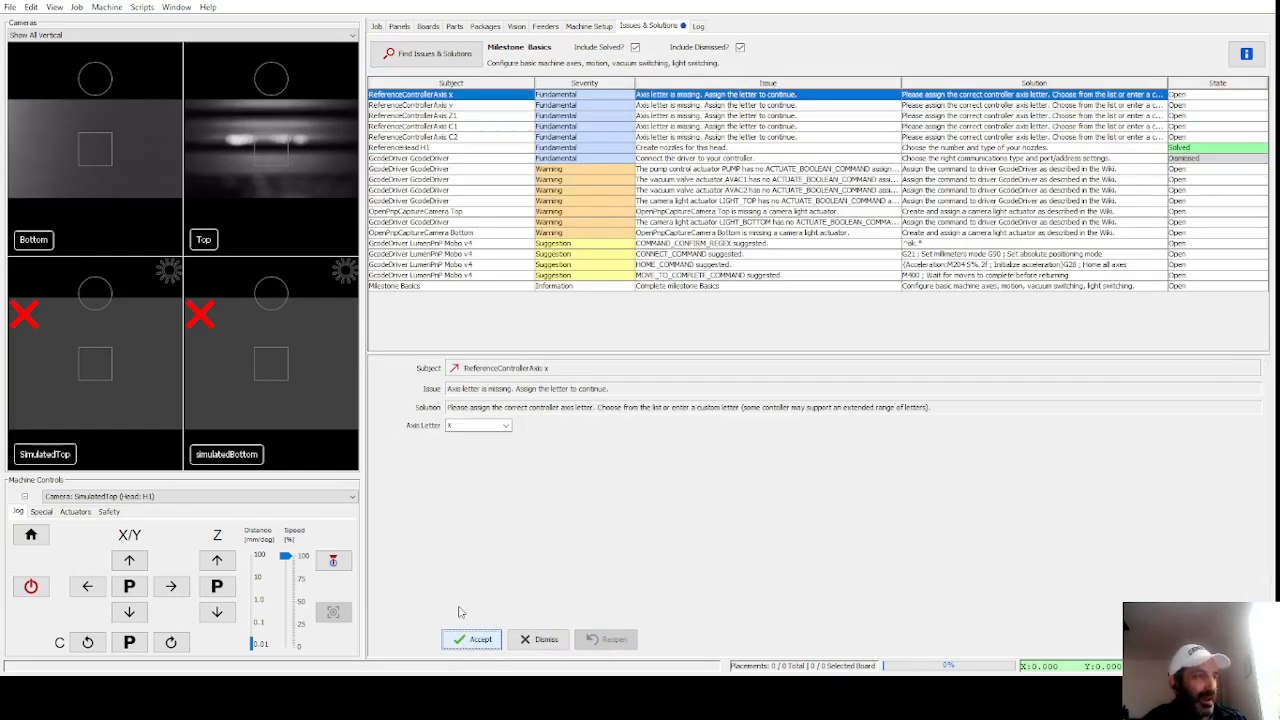
pyautogui.click(435, 58)
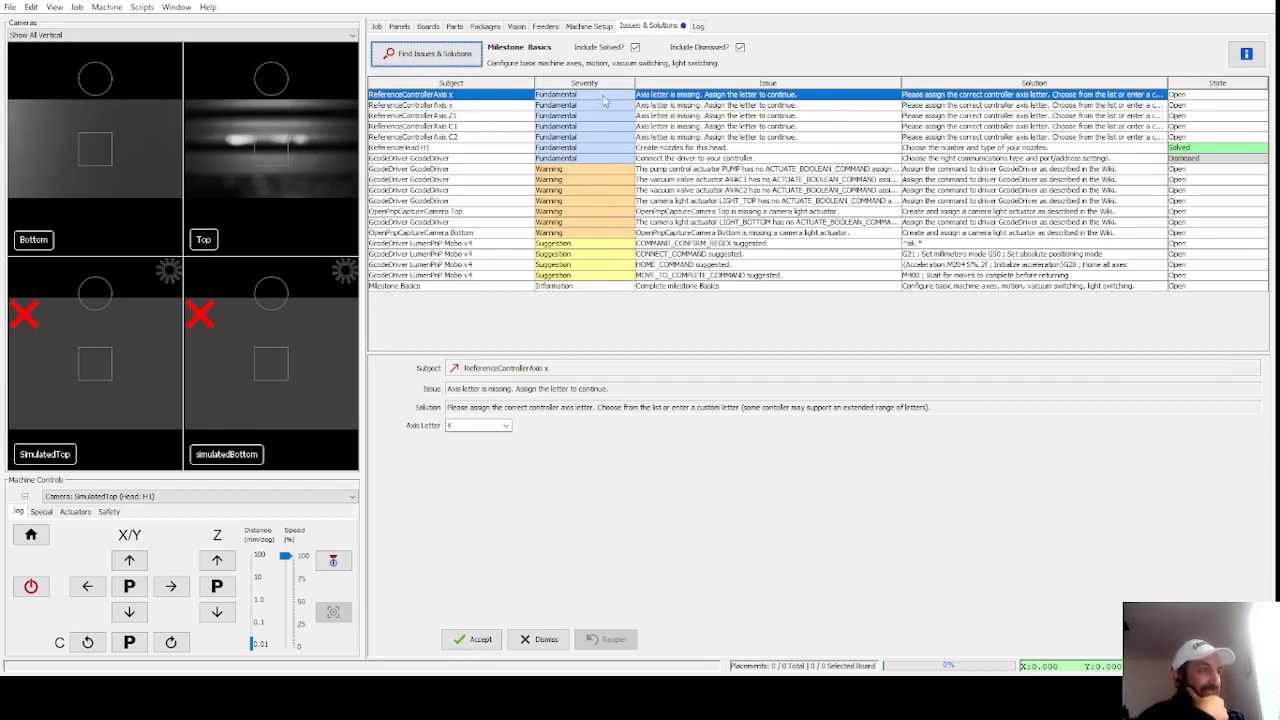
# Step: Rename the lowercase x and y controller axes in the machine setup to X and Y
pyautogui.click(588, 26)
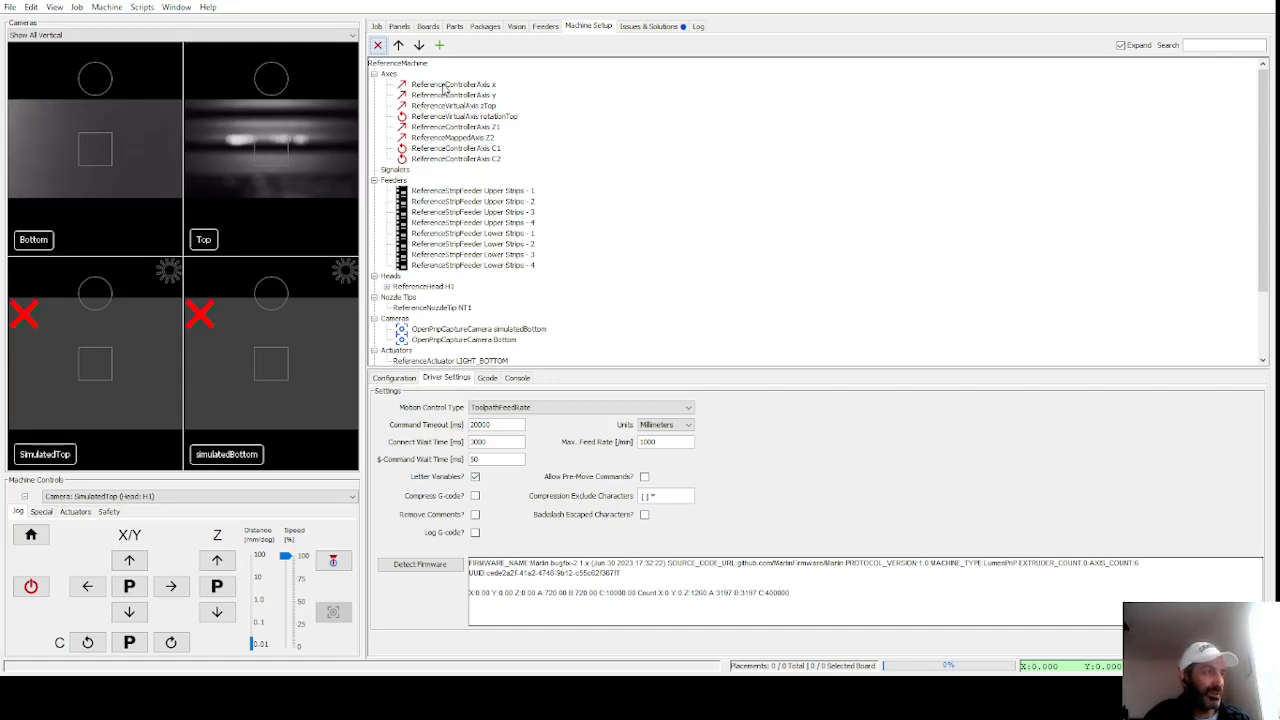
pyautogui.click(447, 85)
pyautogui.doubleClick(496, 424)
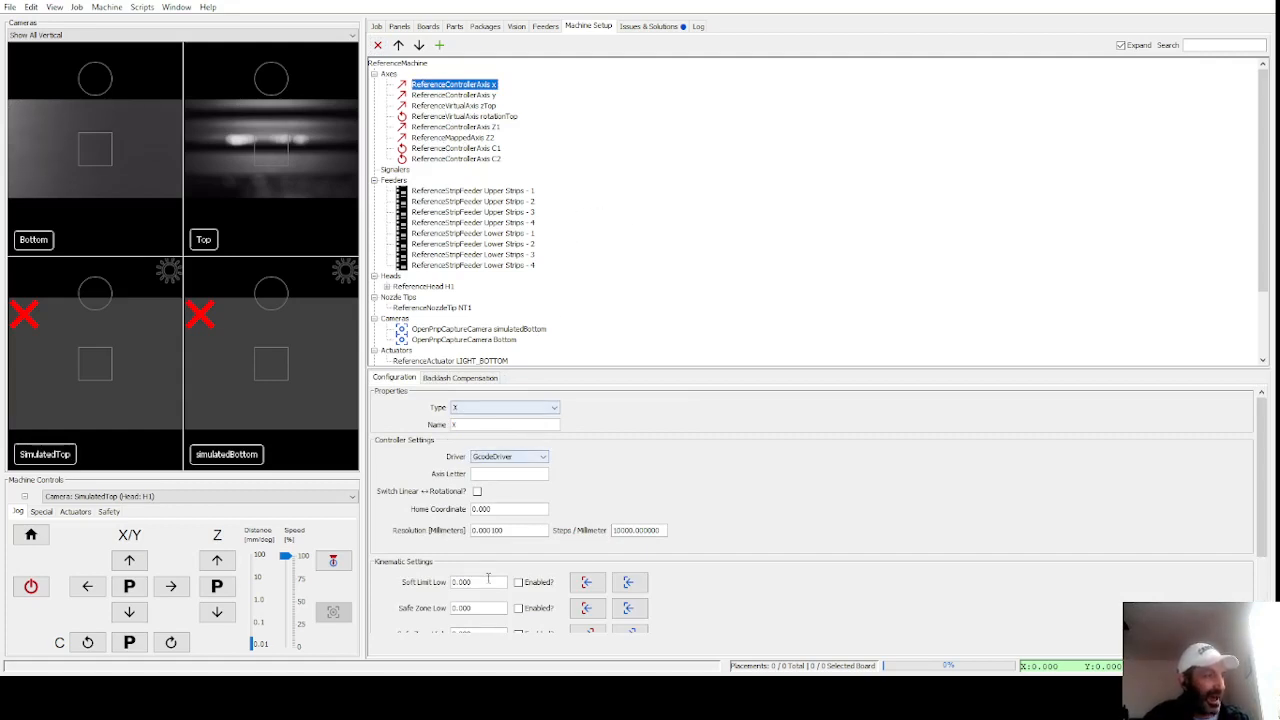
pyautogui.write('X')
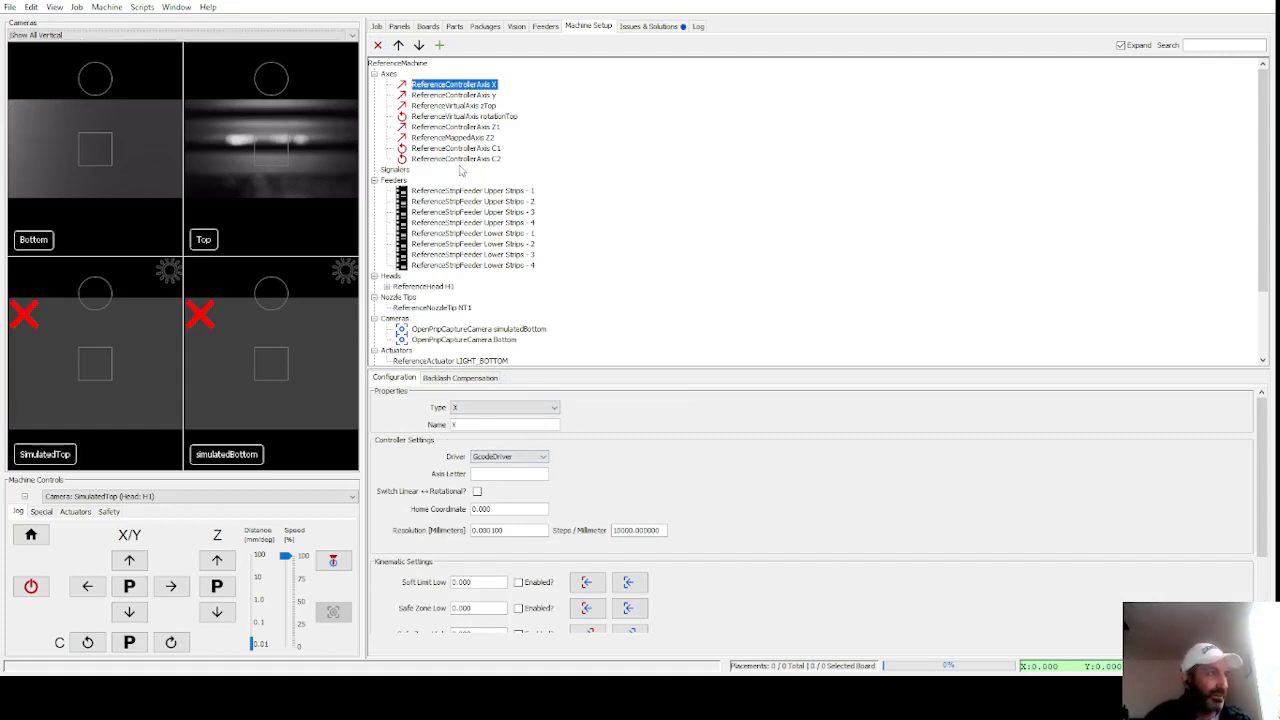
pyautogui.click(453, 95)
pyautogui.doubleClick(497, 424)
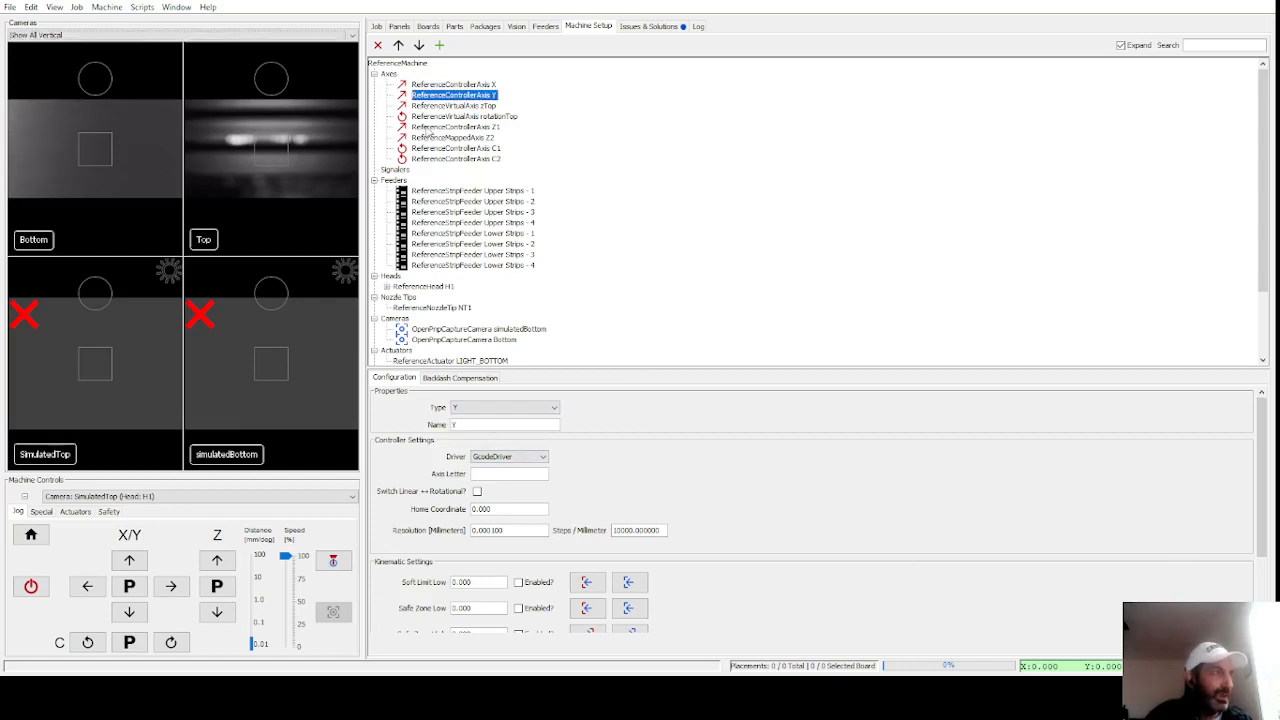
# Step: Assign axis letter X to the X controller axis and axis letter Y to the Y controller axis
pyautogui.click(443, 85)
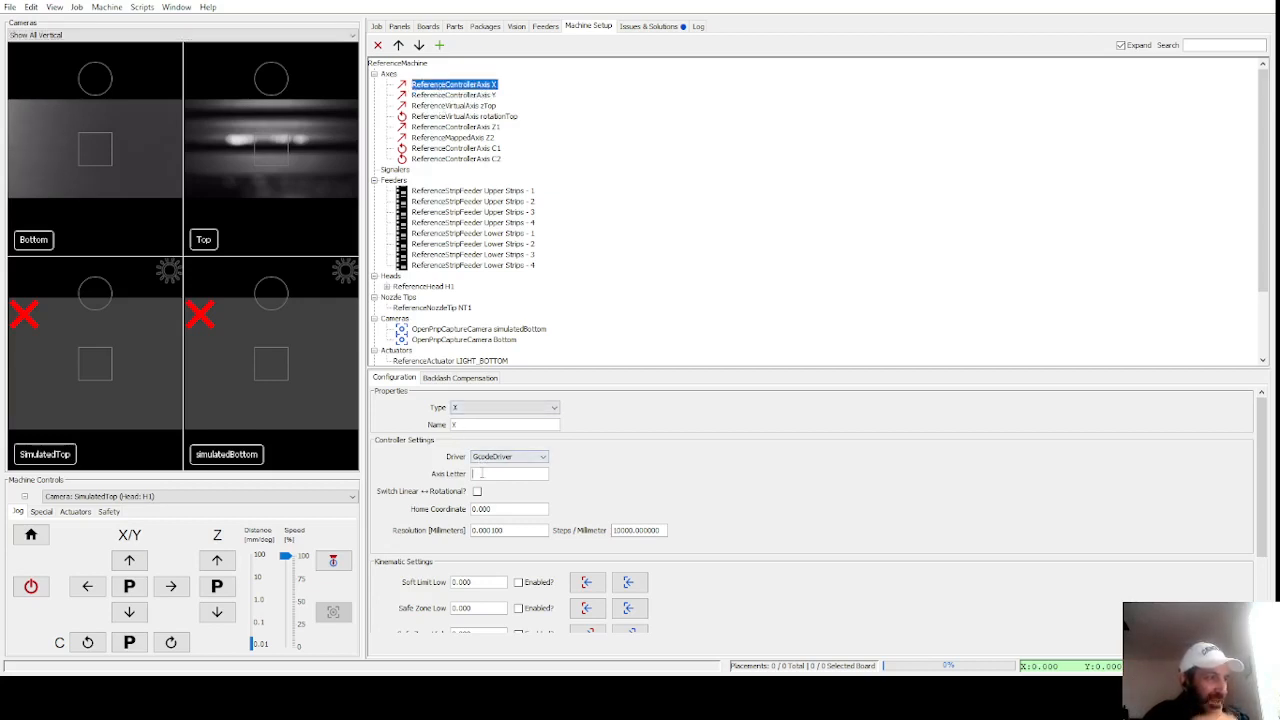
pyautogui.click(486, 474)
pyautogui.write('x')
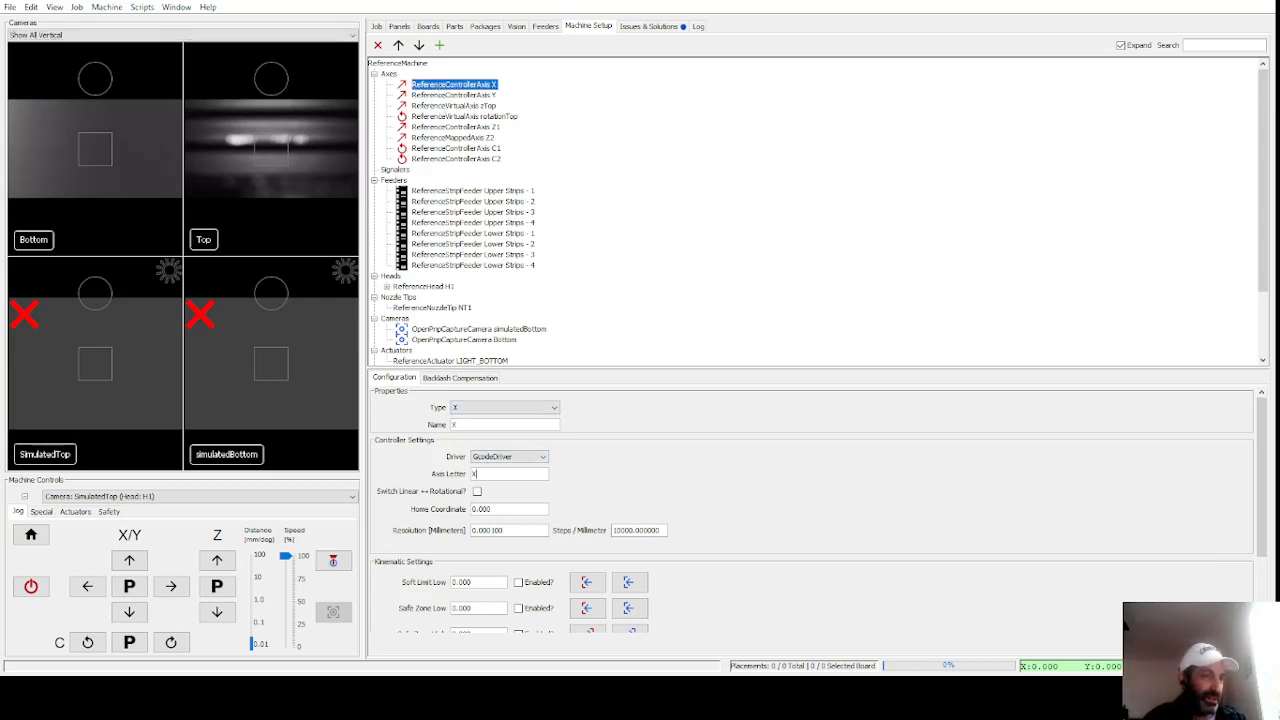
pyautogui.click(474, 106)
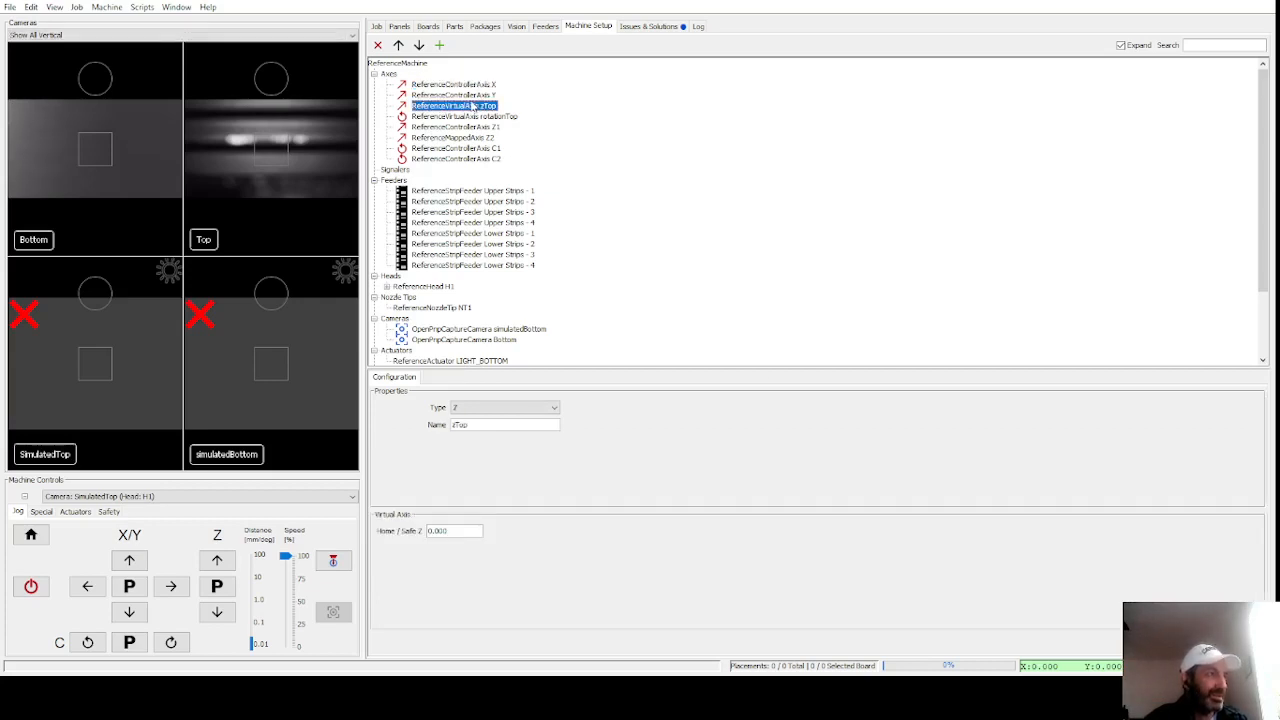
pyautogui.click(470, 96)
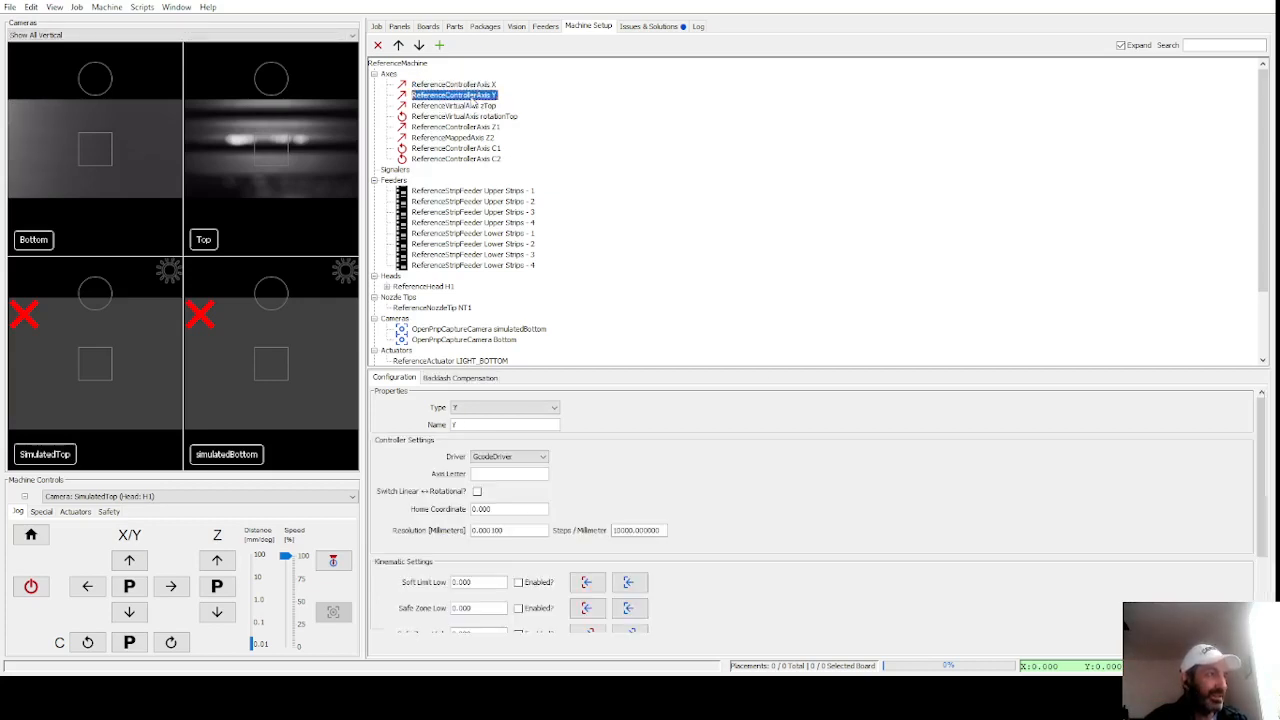
pyautogui.click(488, 475)
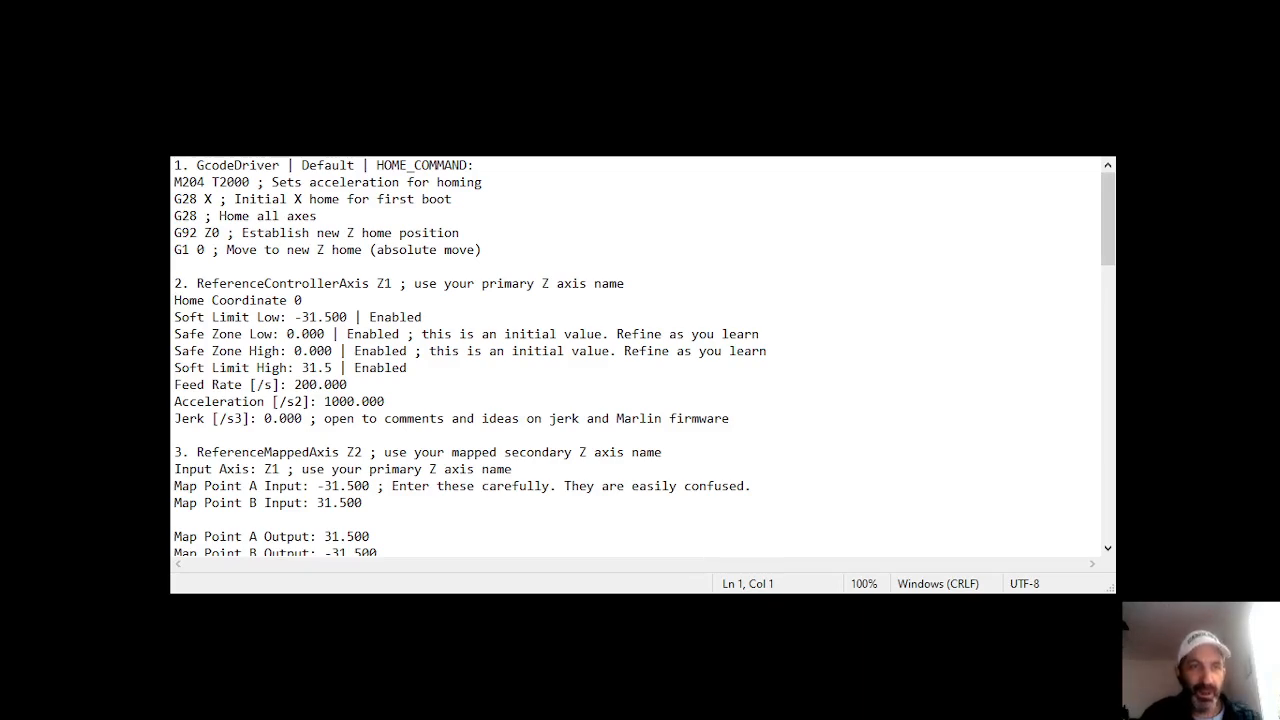
# Step: Enable the Y axis's Soft Limit High at 433, set its feed rate to 200 /s and acceleration to 1000 /s², and apply
pyautogui.scroll(-6, 644, 357)
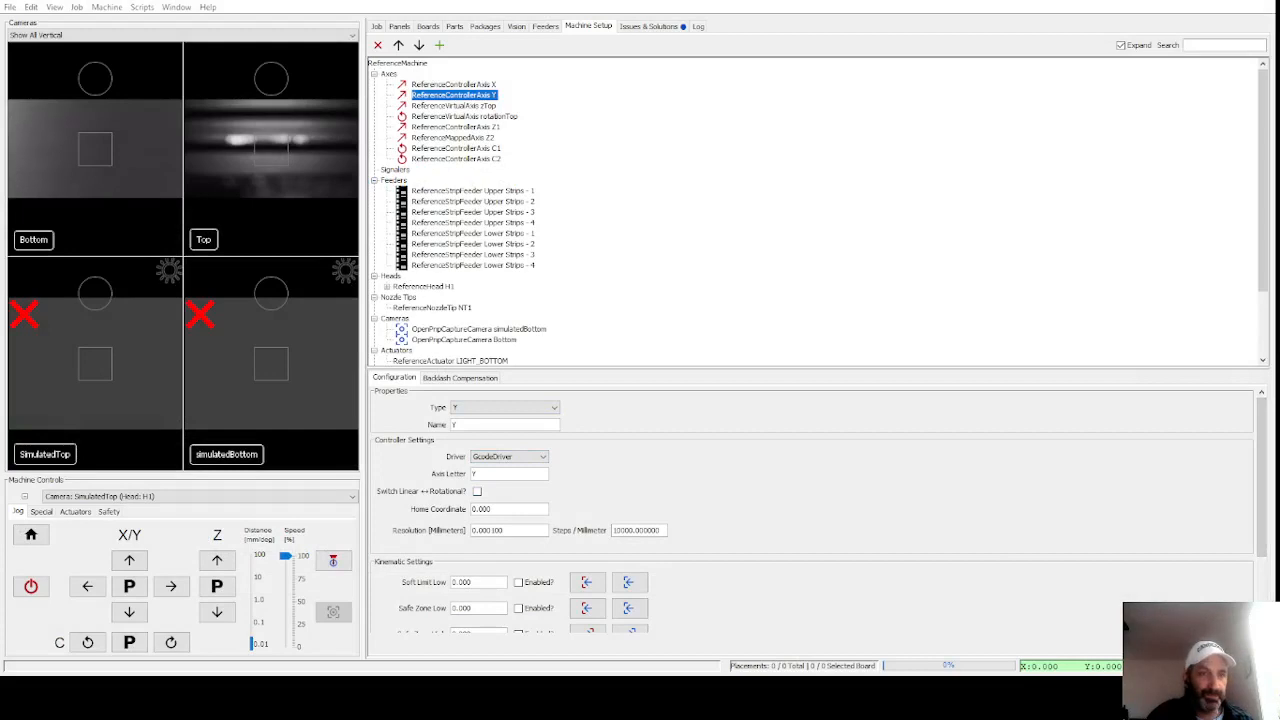
pyautogui.scroll(-3, 810, 510)
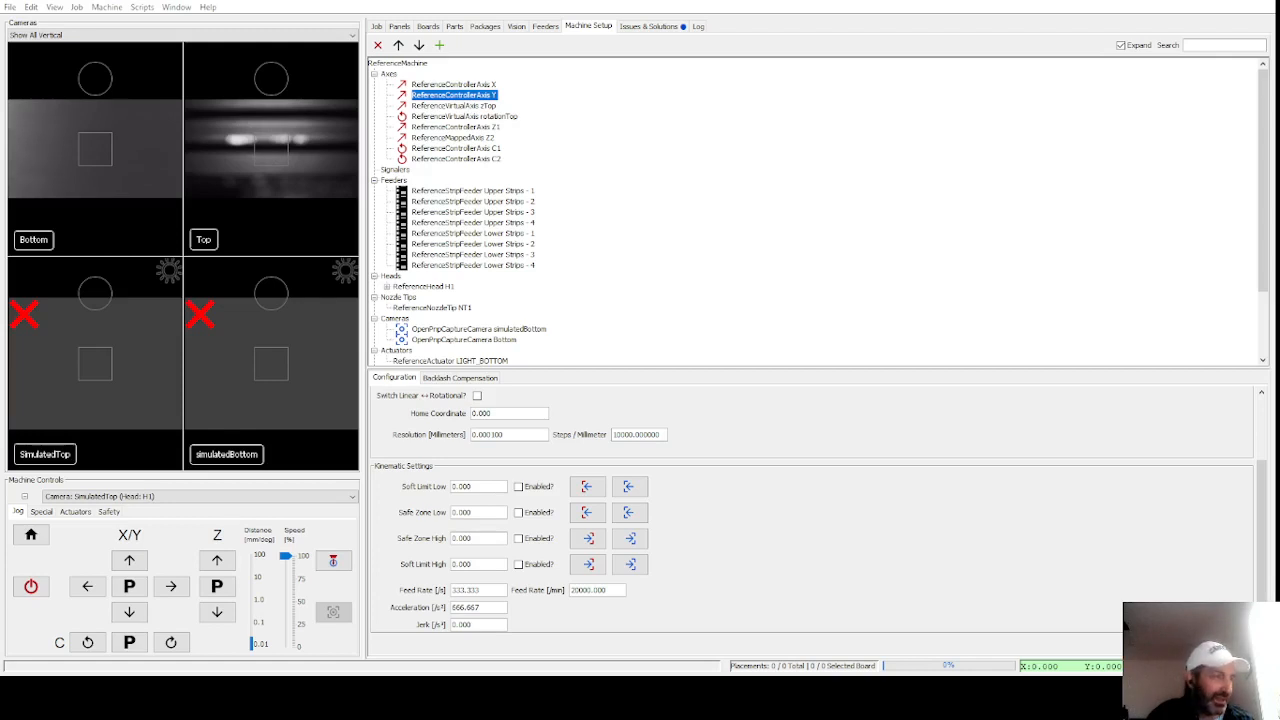
pyautogui.doubleClick(473, 564)
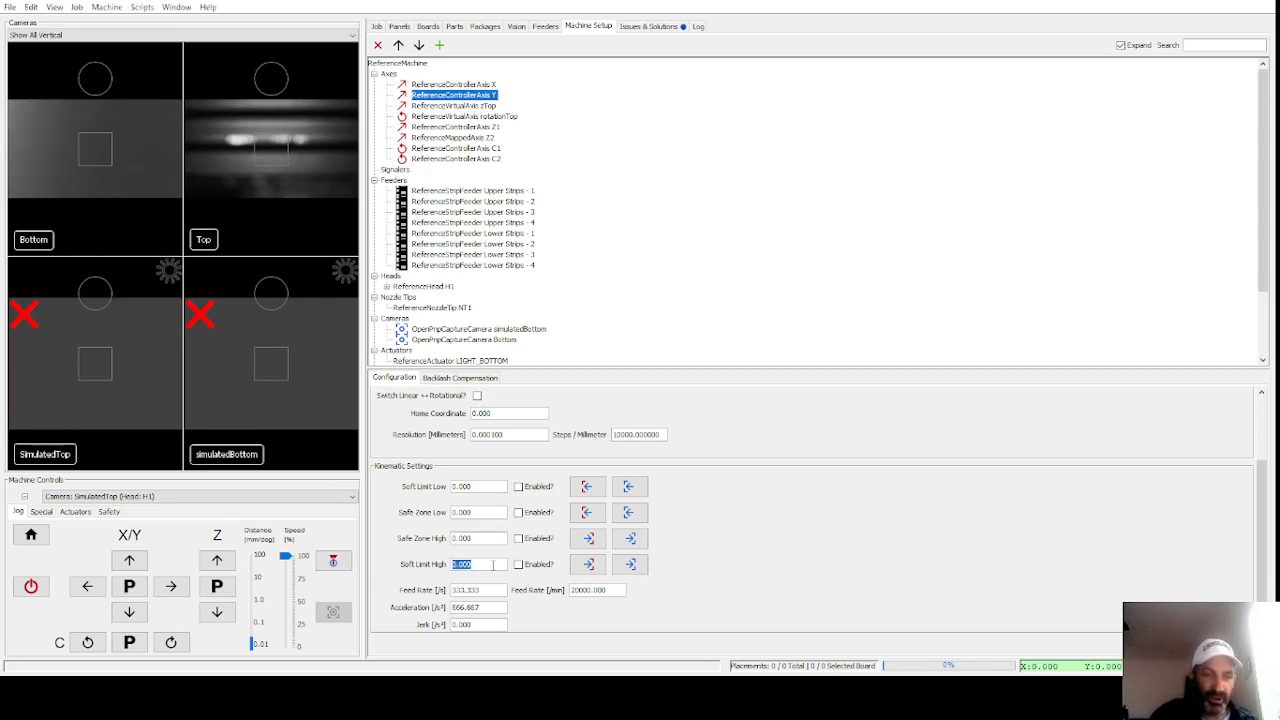
pyautogui.write('433')
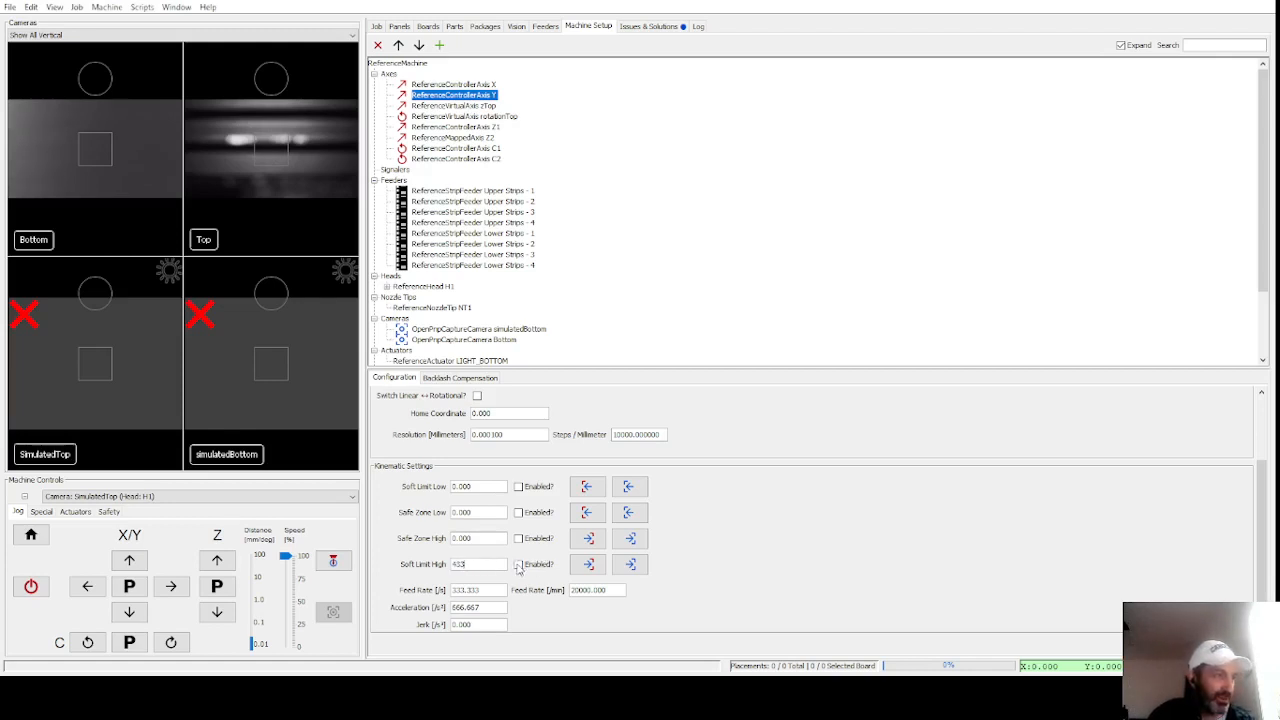
pyautogui.click(518, 565)
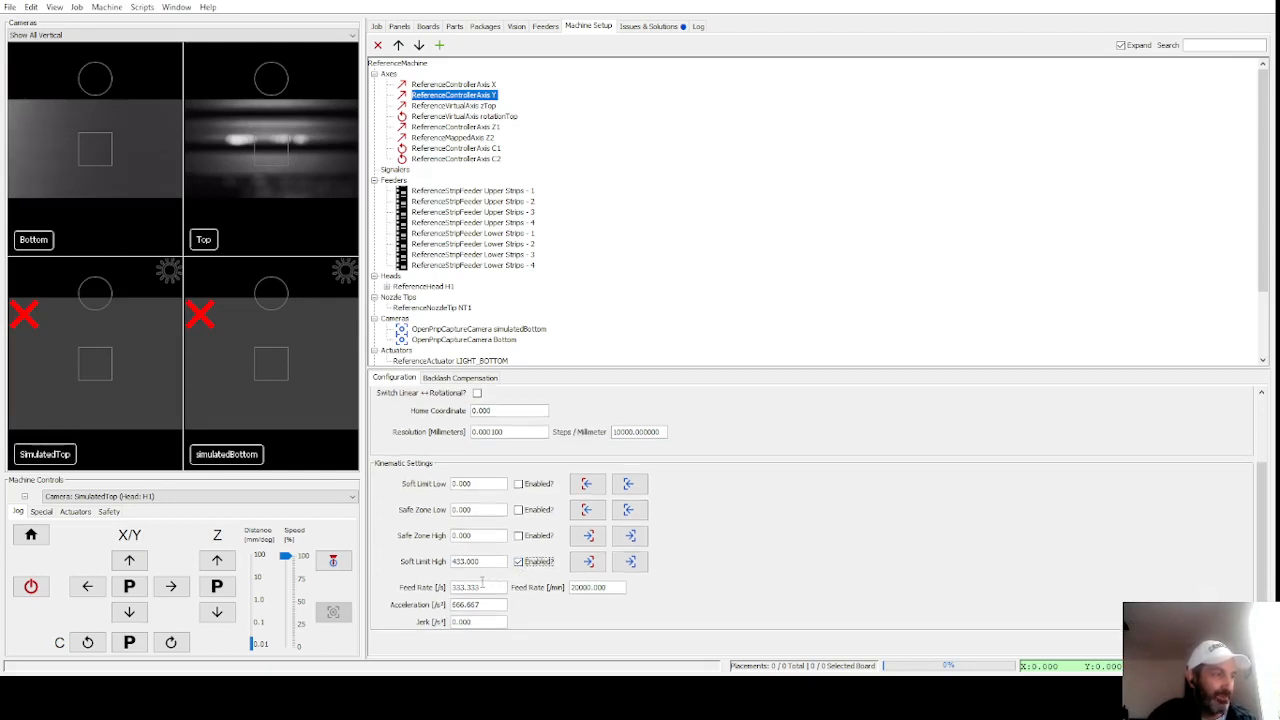
pyautogui.click(485, 587)
pyautogui.write('200')
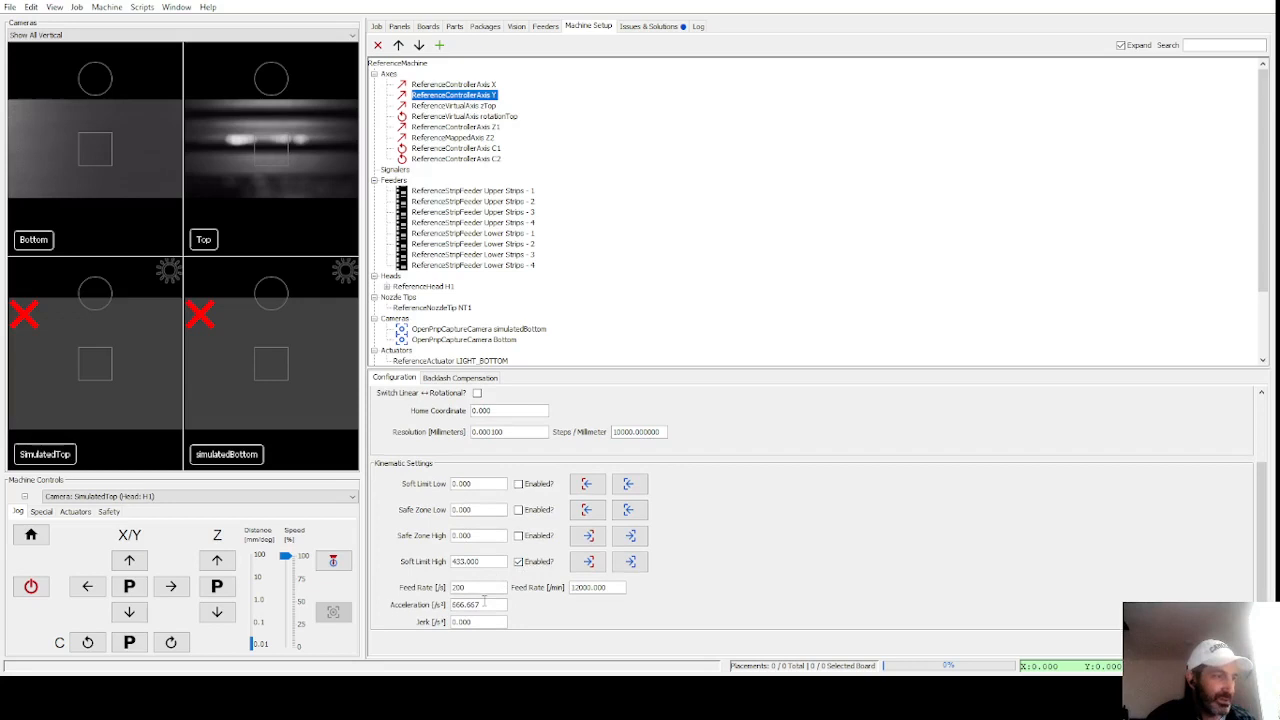
pyautogui.click(484, 604)
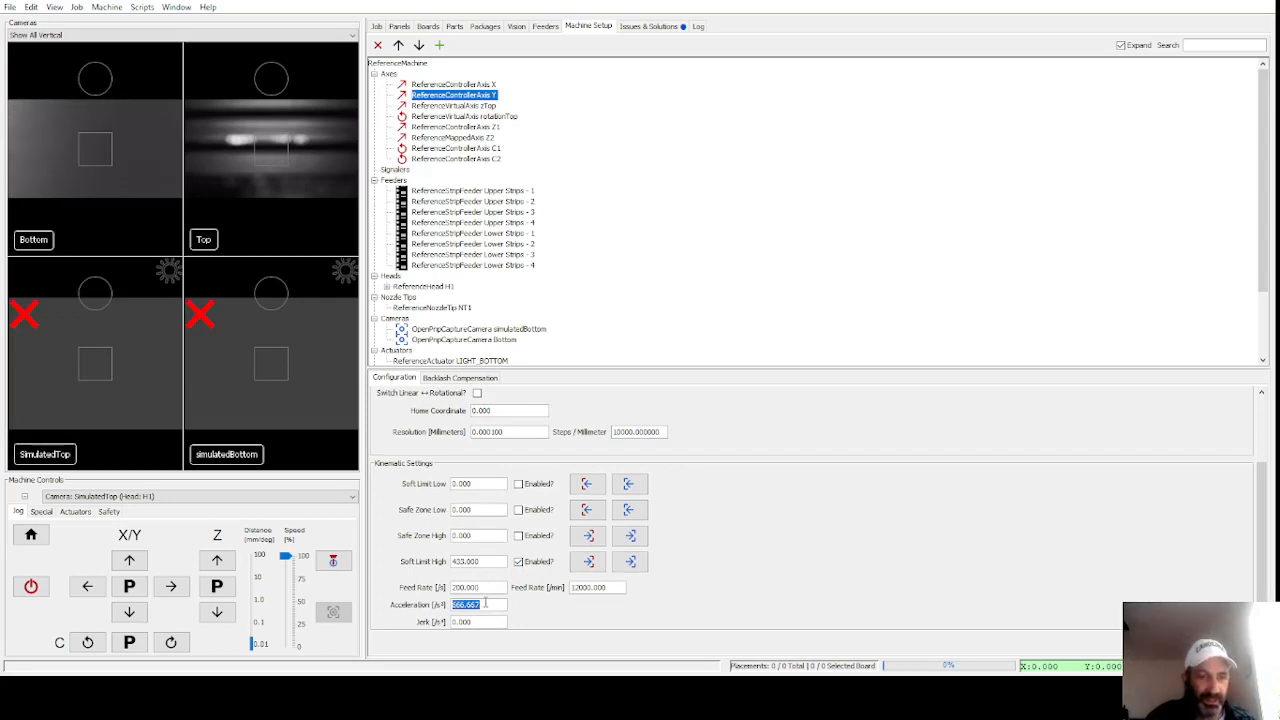
pyautogui.write('1000')
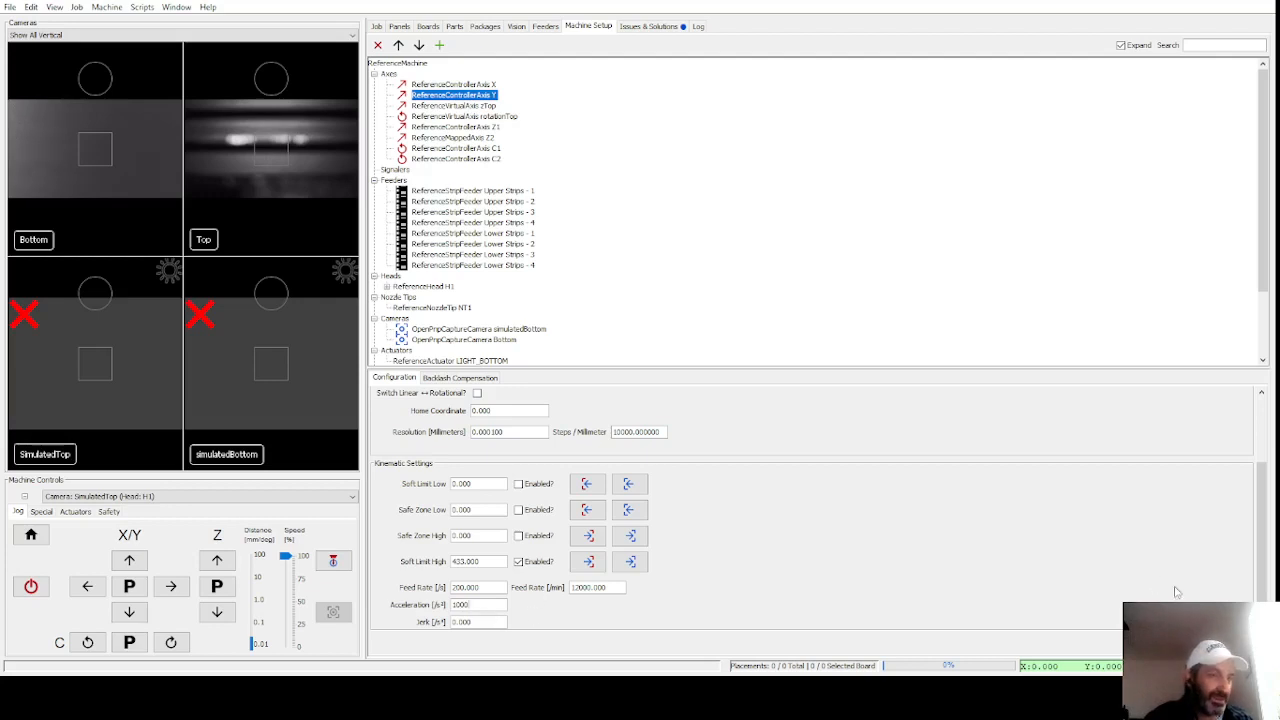
pyautogui.click(1238, 643)
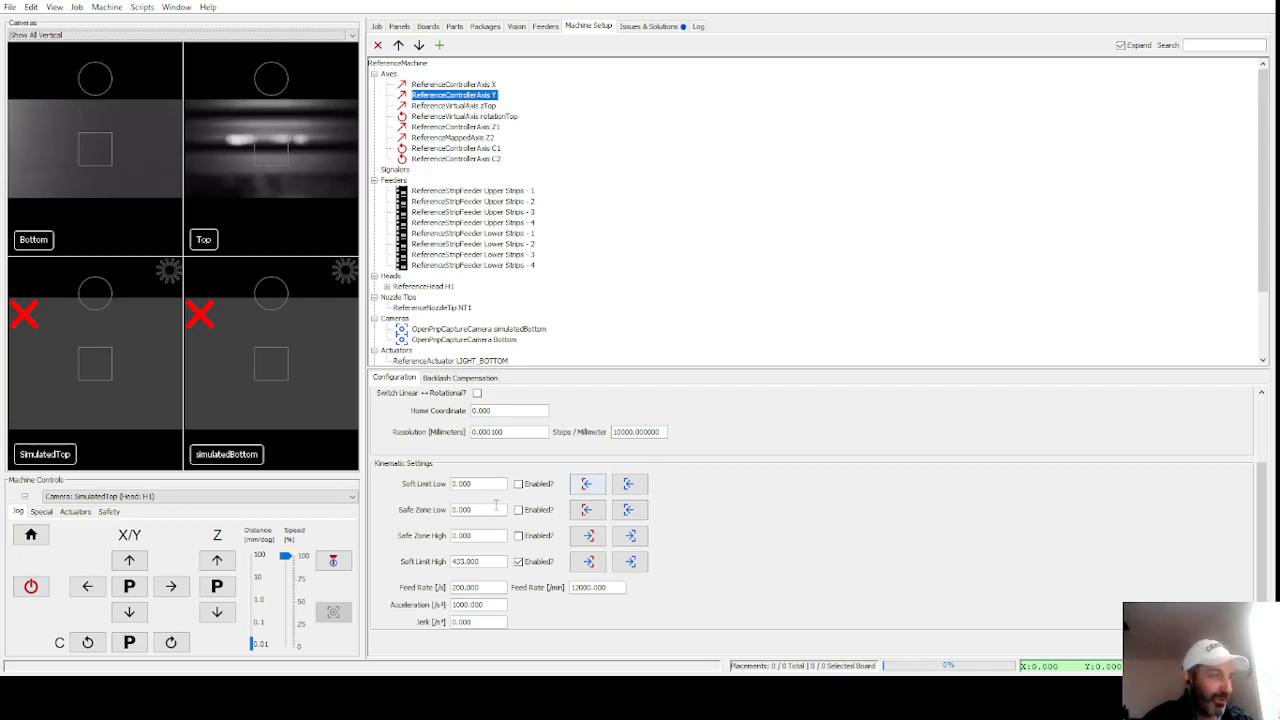
# Step: Change the Y axis's Soft Limit High to 487
pyautogui.doubleClick(465, 561)
pyautogui.moveTo(465, 561); pyautogui.dragTo(500, 563)
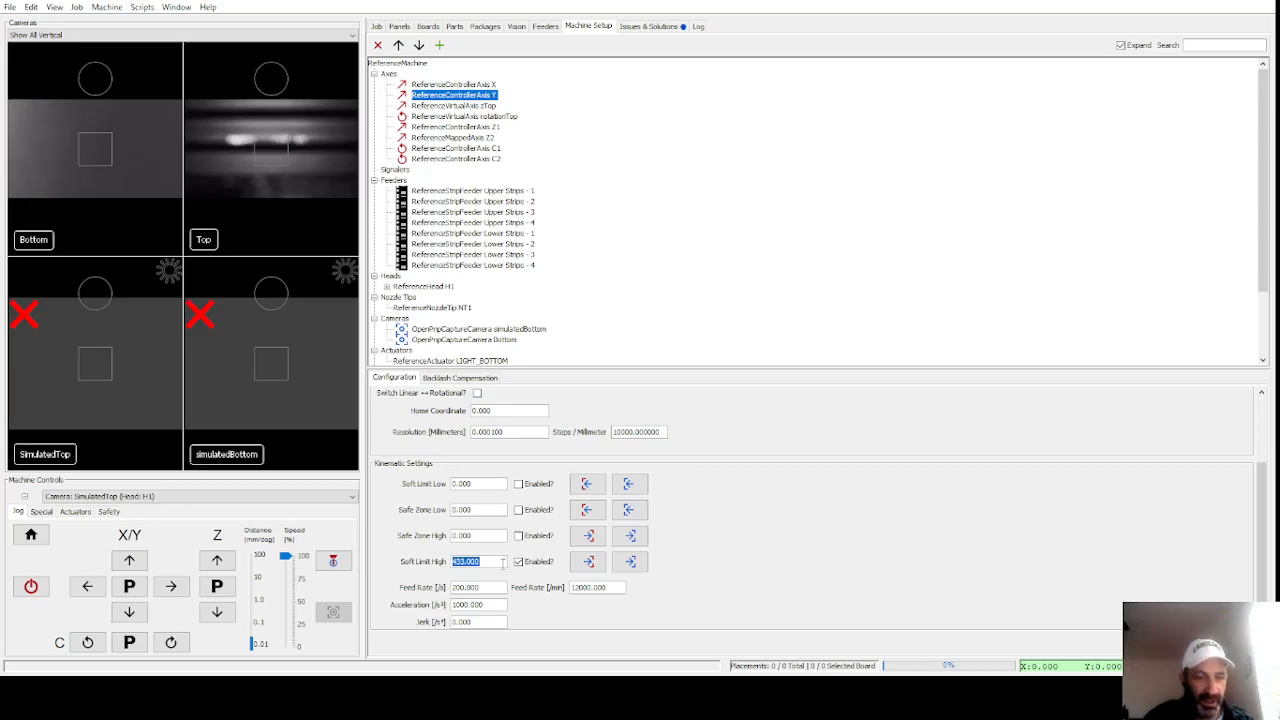
pyautogui.write('4')
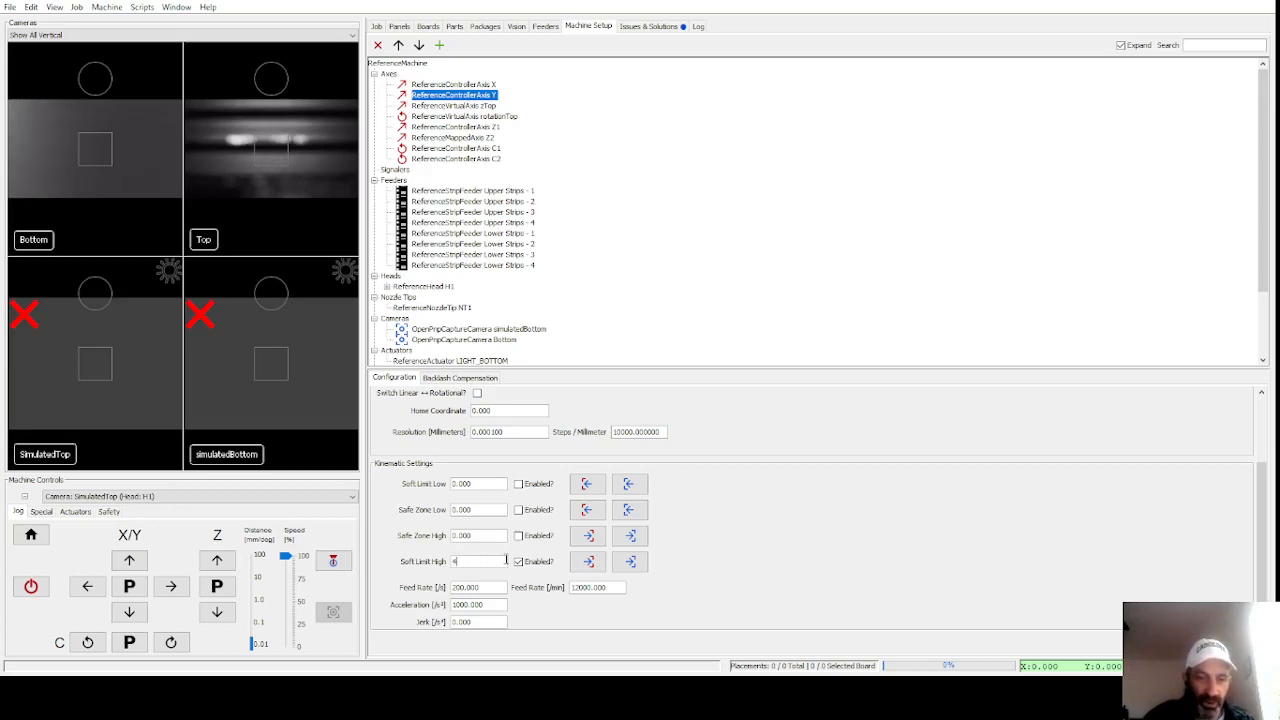
pyautogui.write('87')
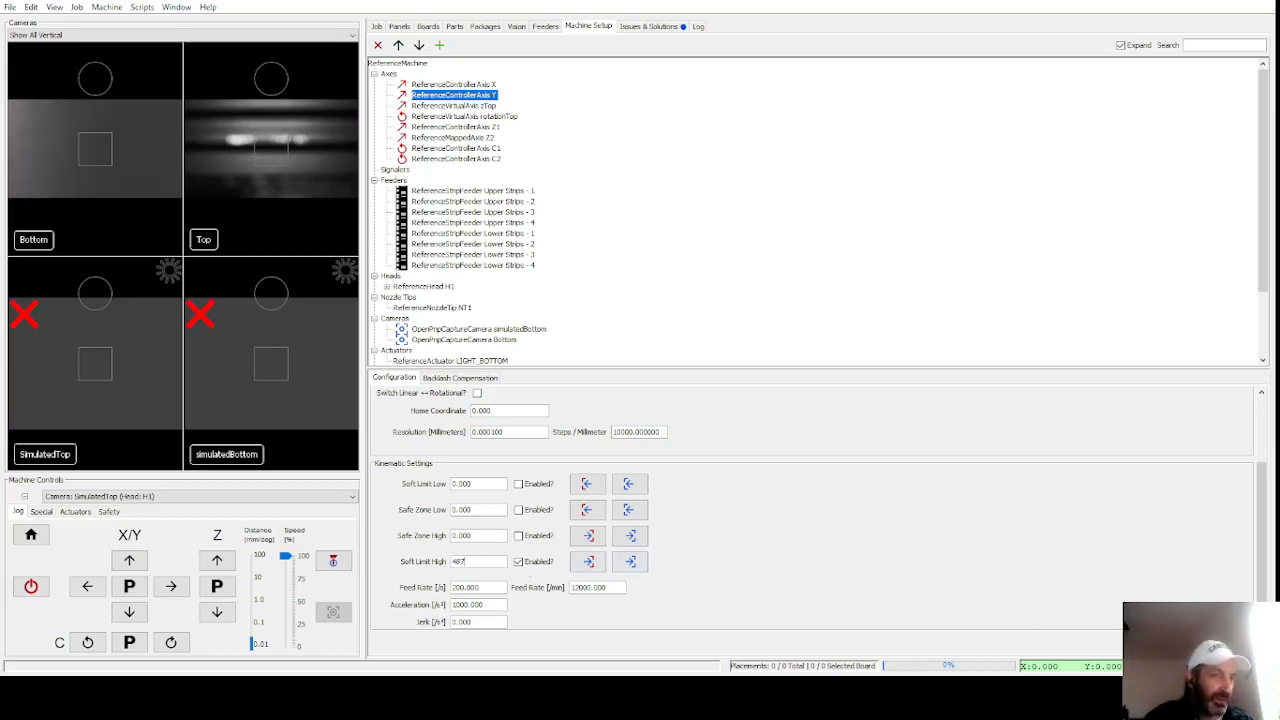
pyautogui.press('Return')
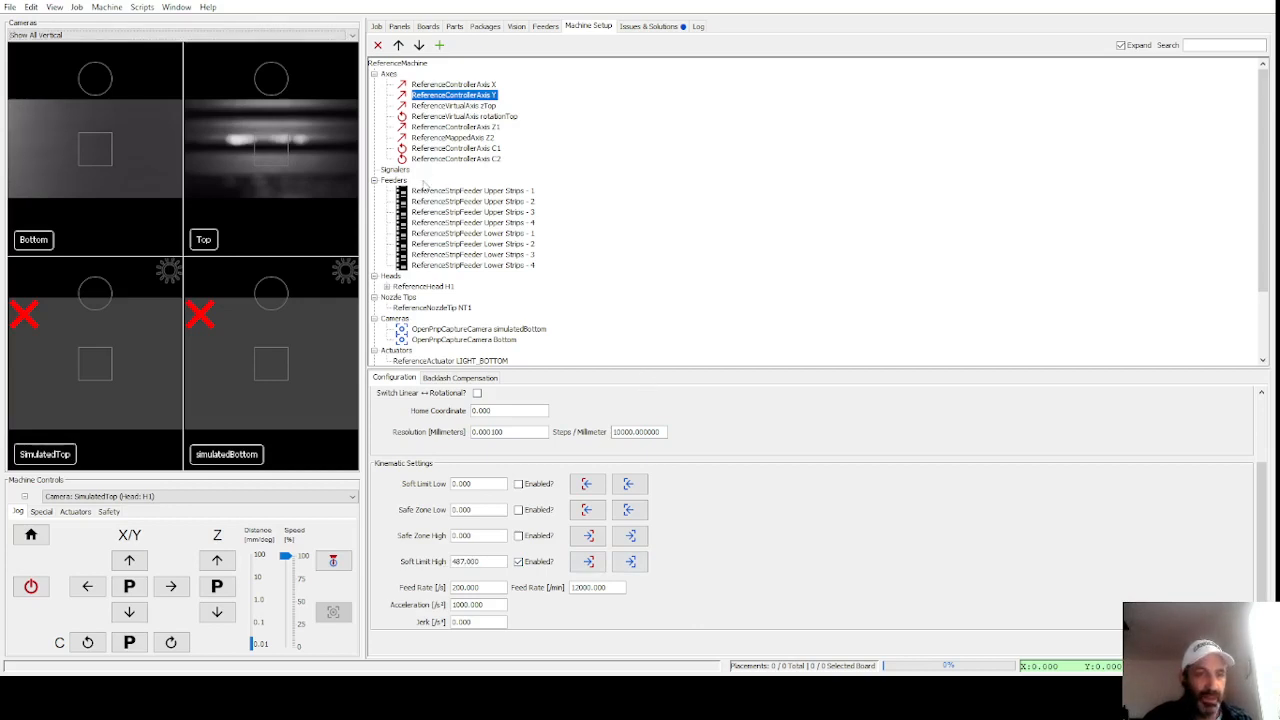
# Step: Enable the X axis's Soft Limit High at 433, set its feed rate to 200 /s and acceleration to 1000 /s², and apply
pyautogui.click(446, 88)
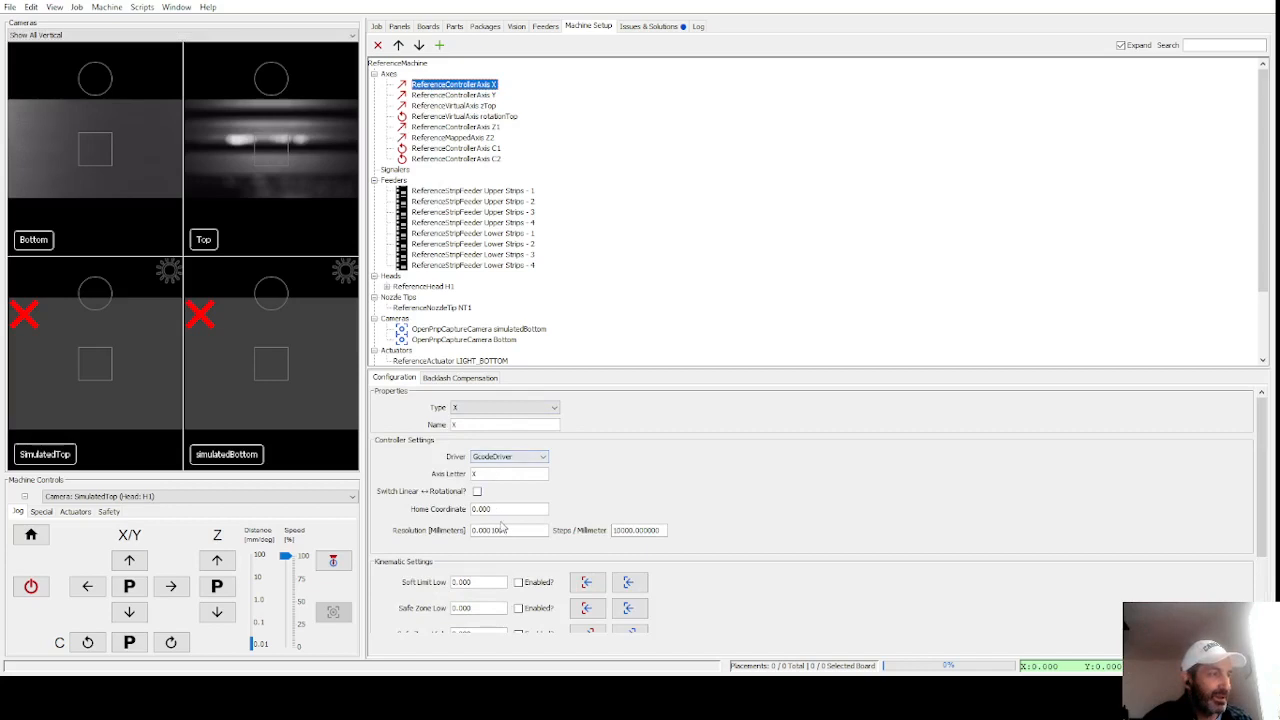
pyautogui.scroll(-3, 506, 575)
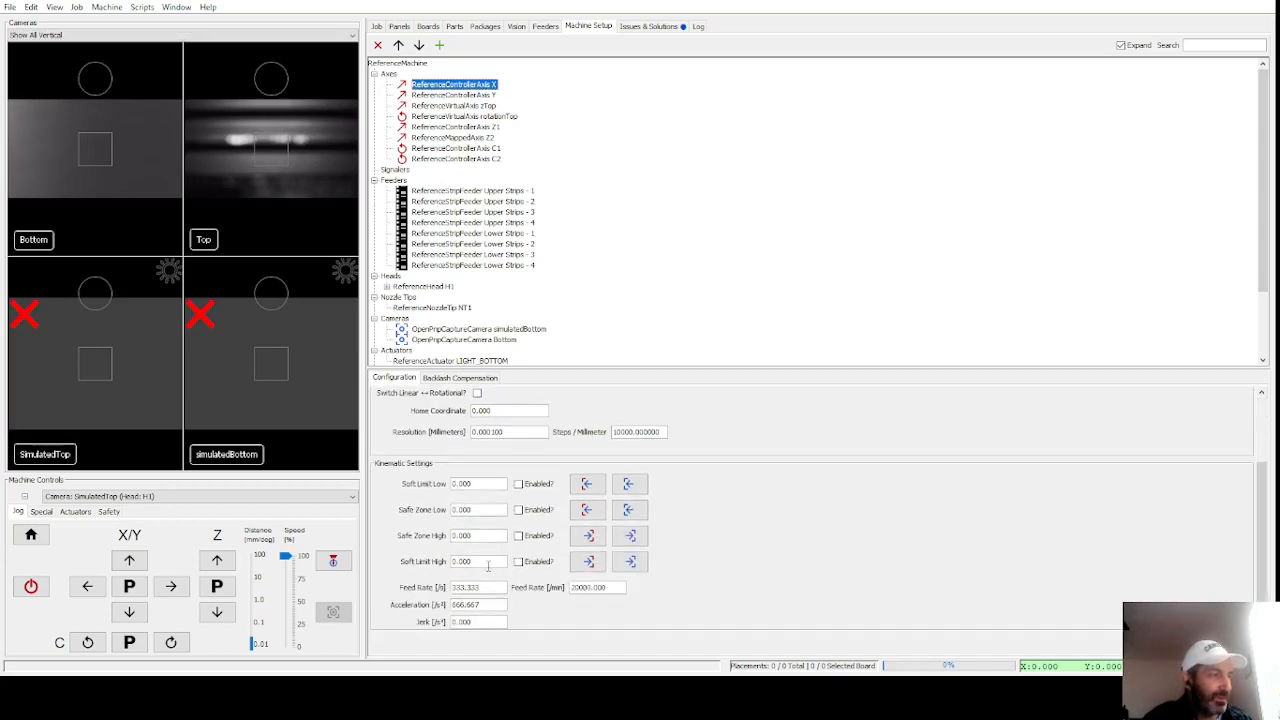
pyautogui.doubleClick(482, 561)
pyautogui.write('433.000')
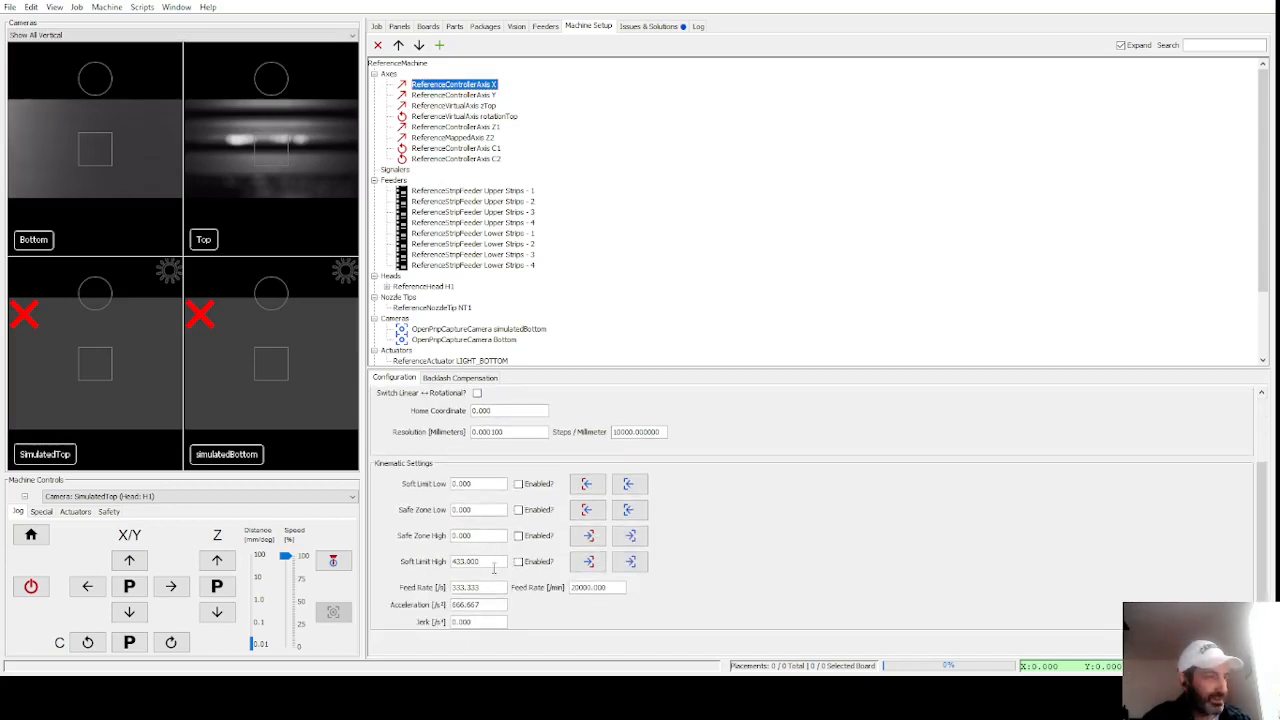
pyautogui.click(518, 561)
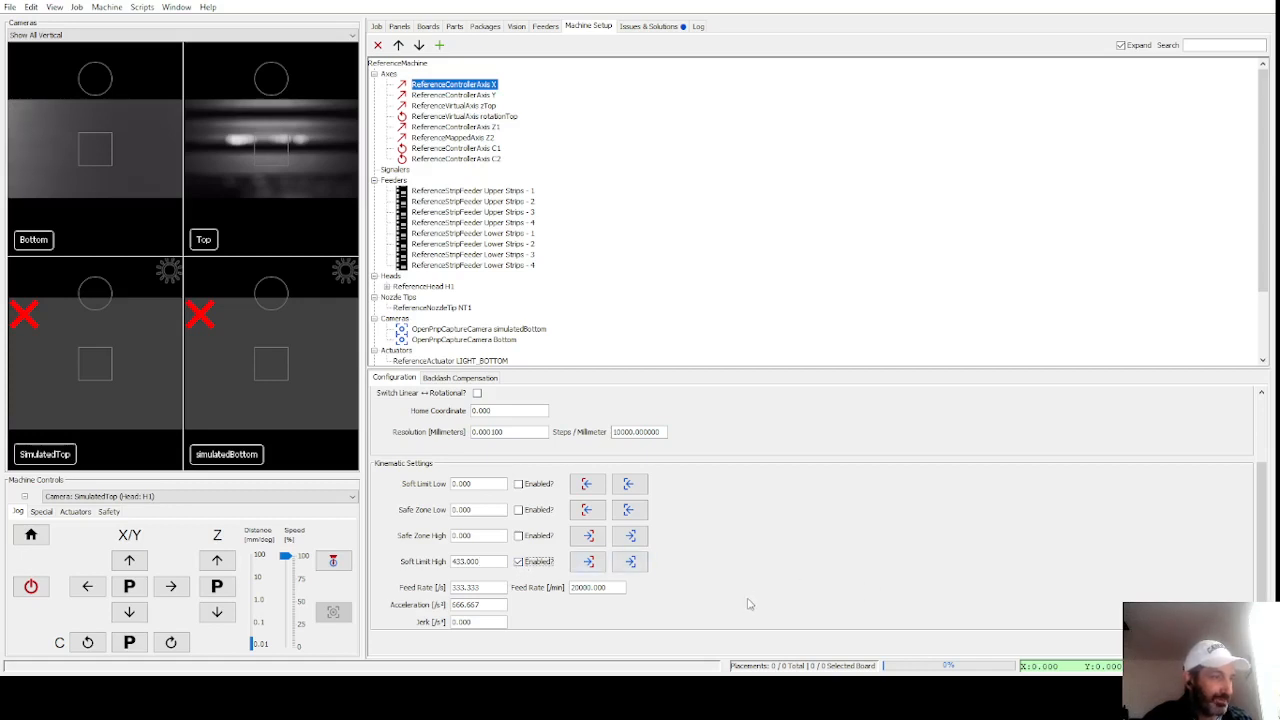
pyautogui.doubleClick(484, 588)
pyautogui.write('200')
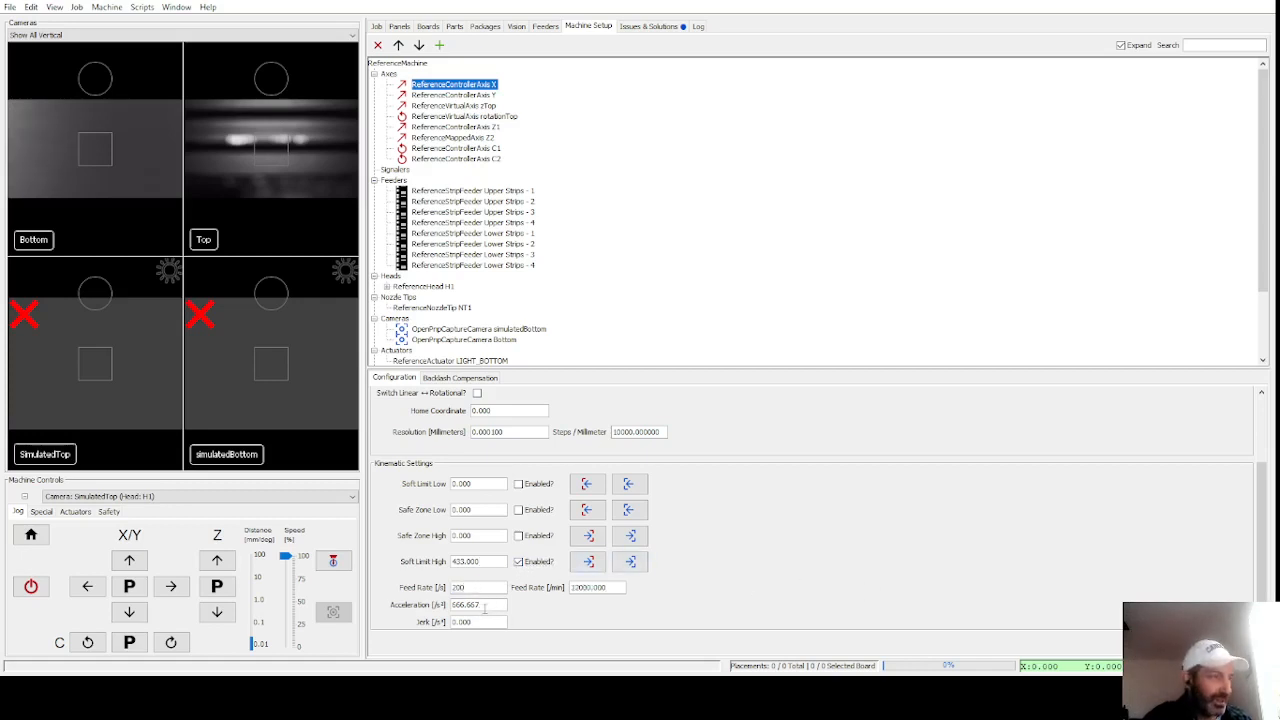
pyautogui.doubleClick(484, 605)
pyautogui.write('1000')
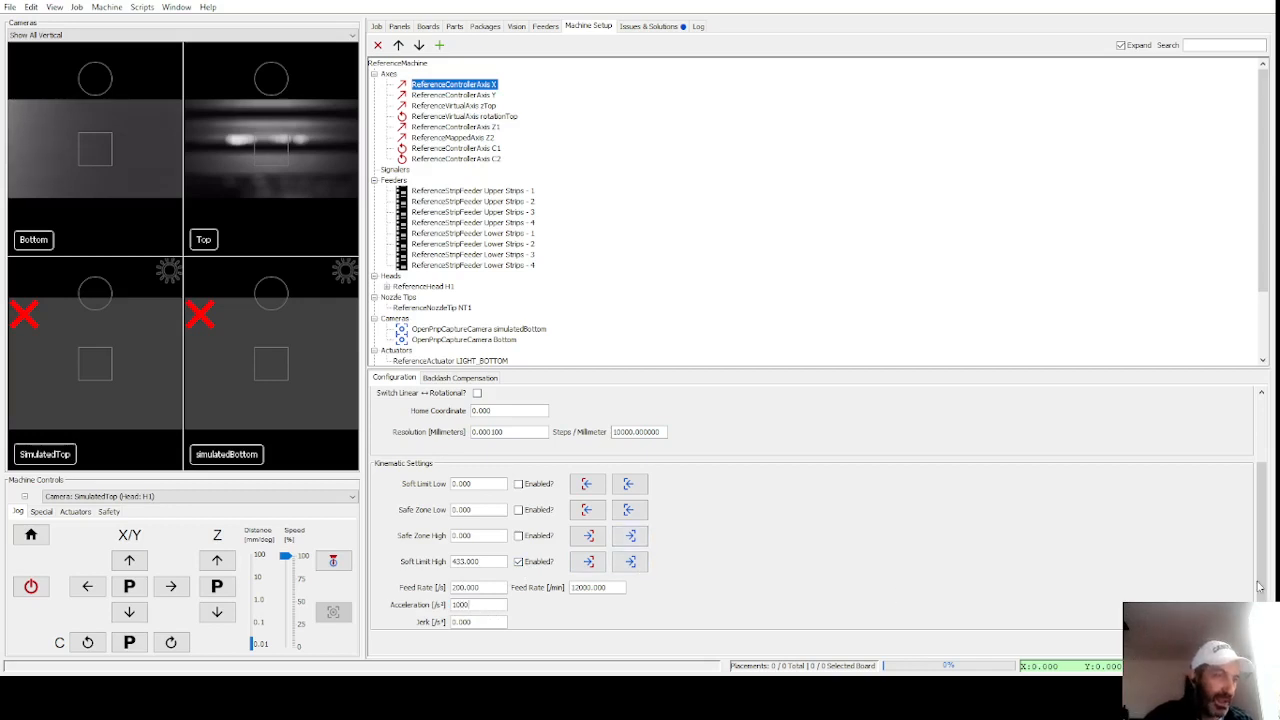
pyautogui.click(1240, 643)
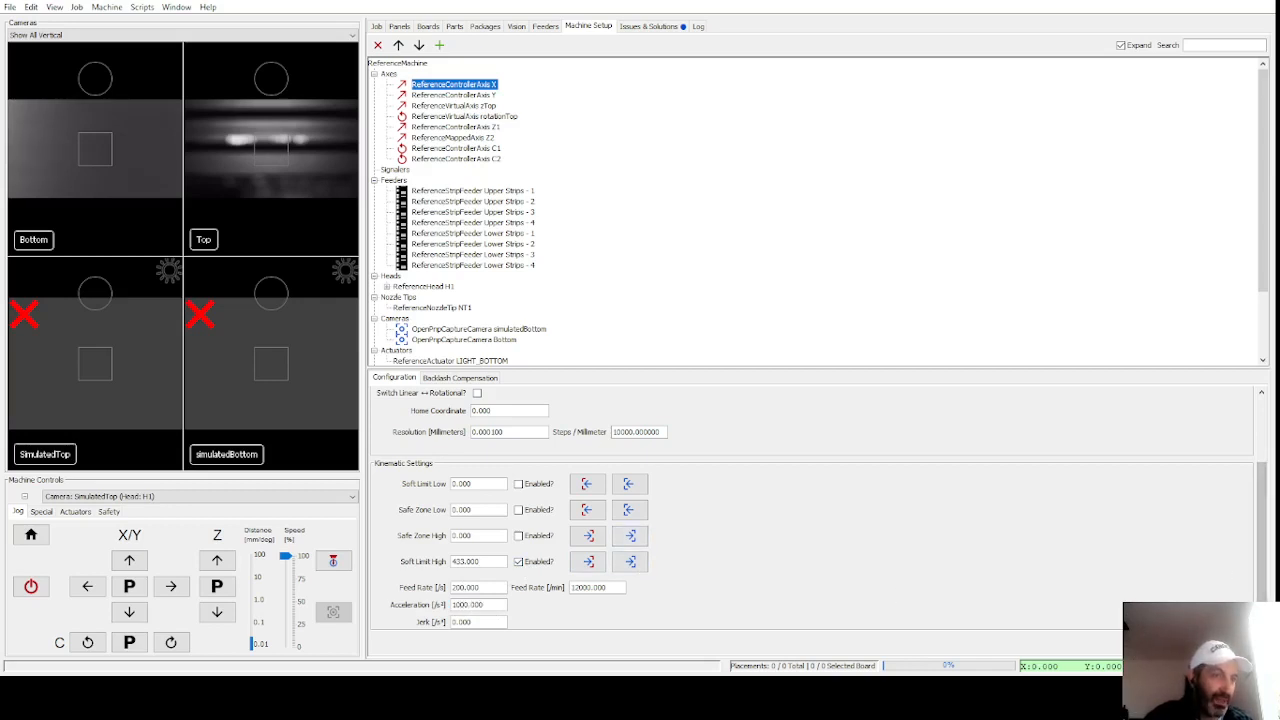
# Step: Enlarge the axis configuration area and compare the controller and kinematic settings of the X and Y axes
pyautogui.click(463, 95)
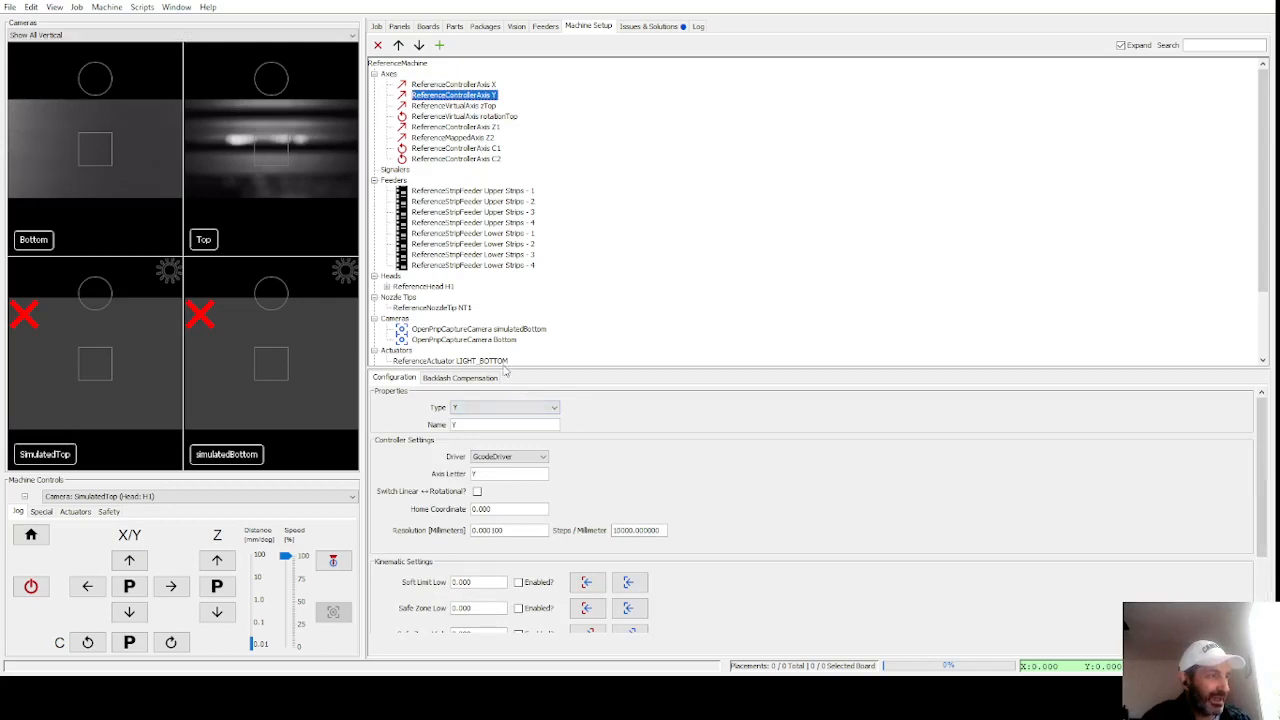
pyautogui.moveTo(503, 368); pyautogui.dragTo(503, 242)
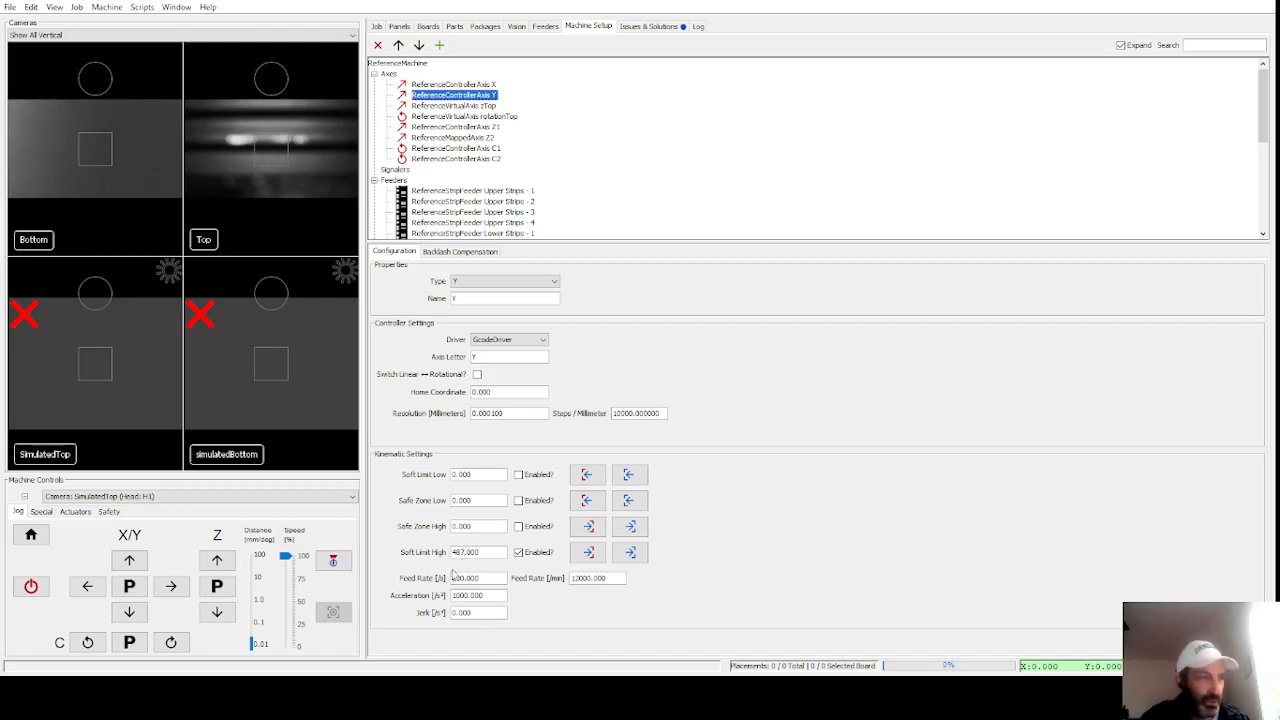
pyautogui.click(474, 85)
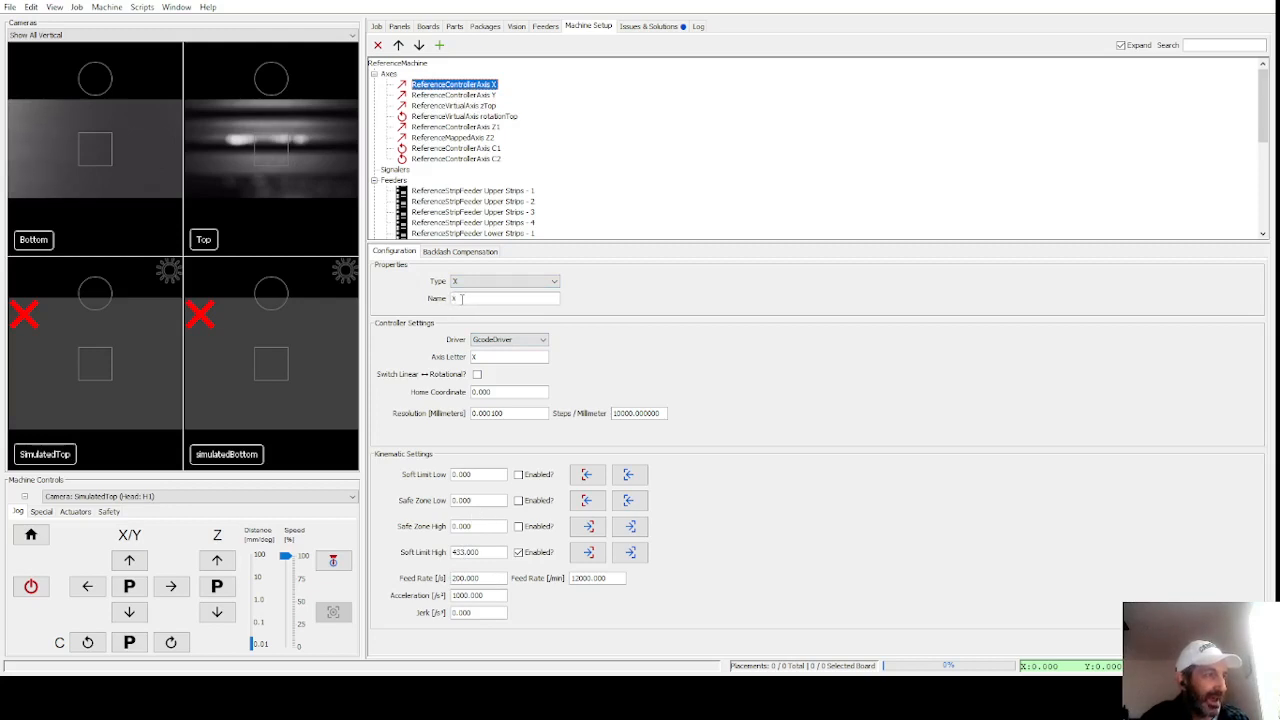
pyautogui.click(463, 95)
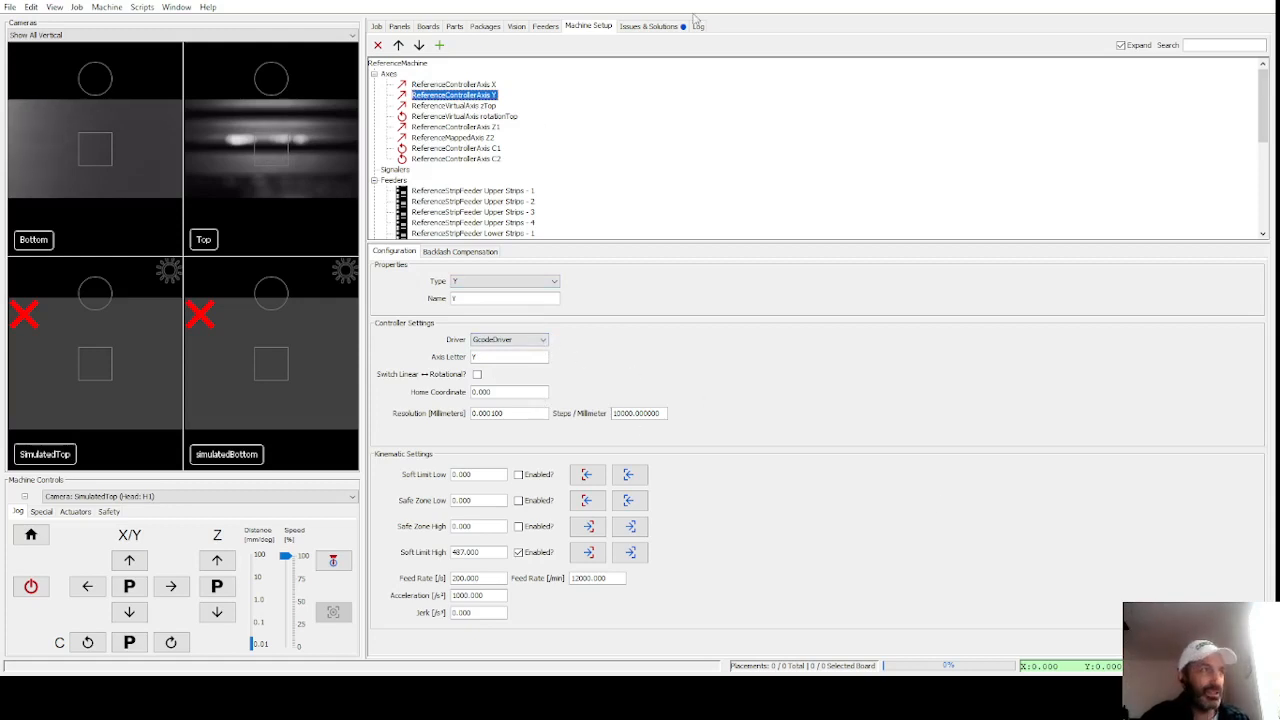
# Step: Accept the missing axis letter solutions for the X and Y controller axes in Issues & Solutions
pyautogui.click(655, 27)
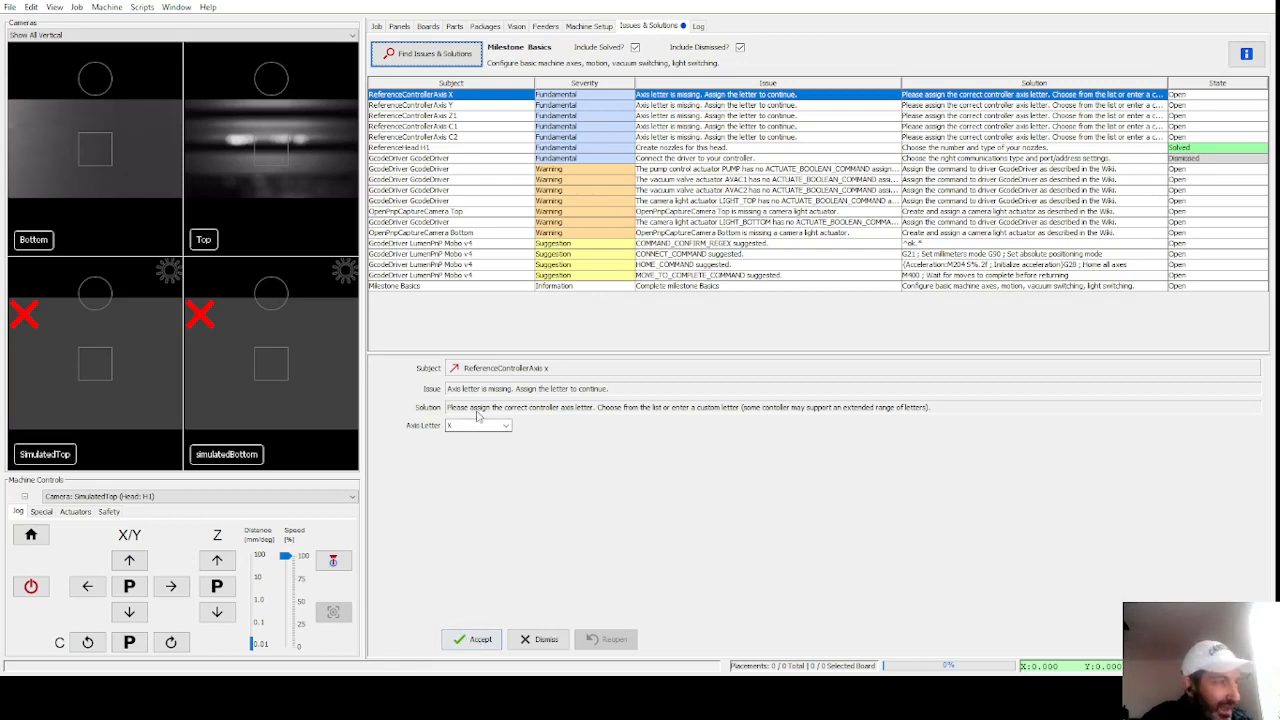
pyautogui.click(478, 640)
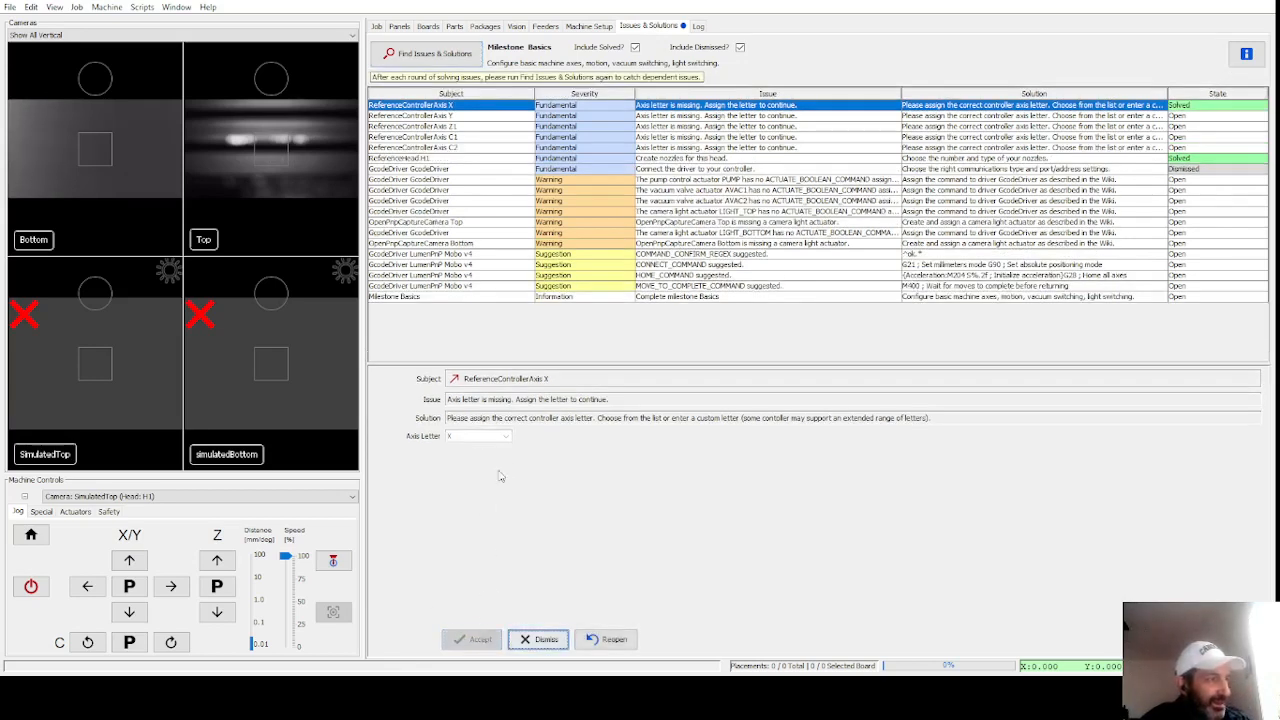
pyautogui.click(734, 116)
pyautogui.click(470, 639)
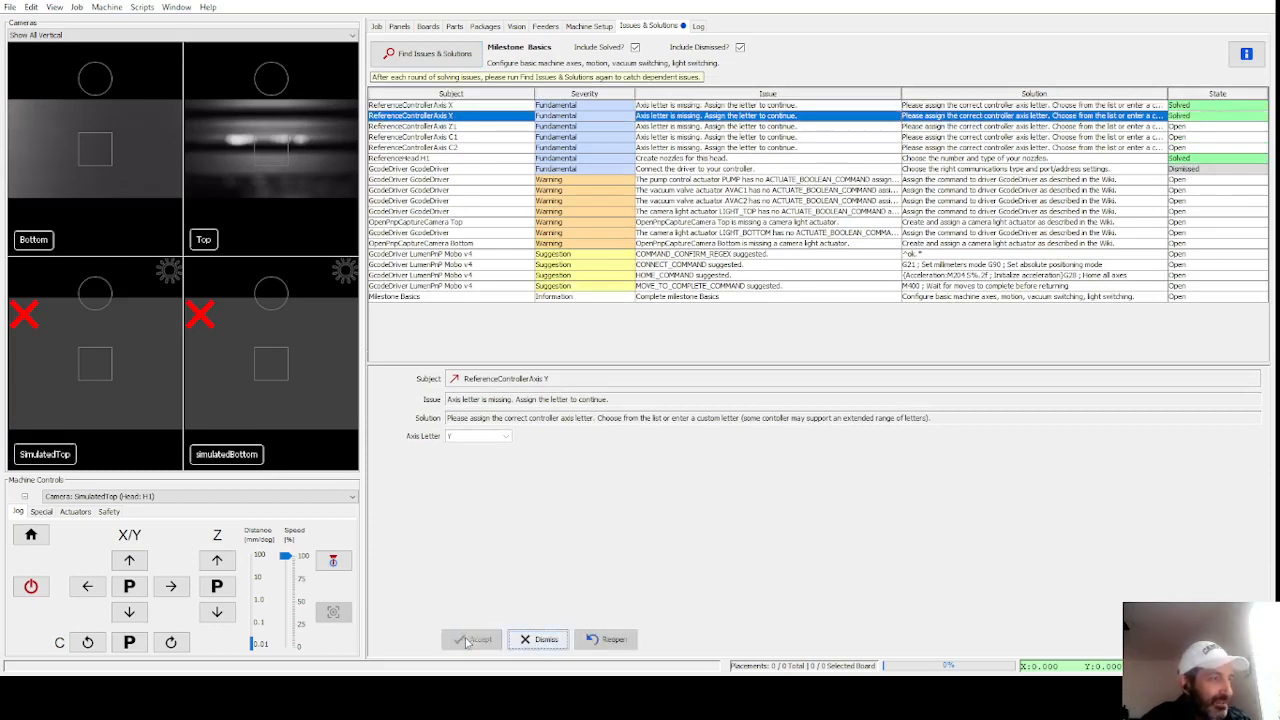
pyautogui.click(686, 127)
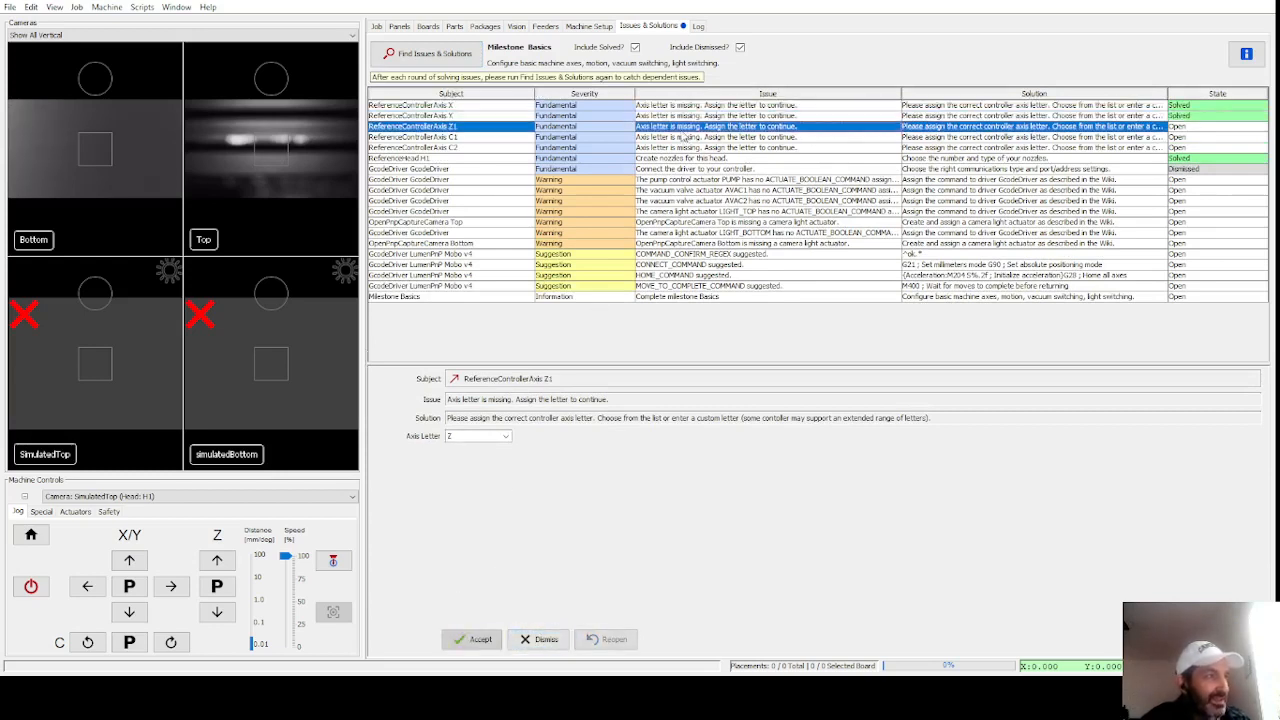
pyautogui.click(506, 438)
pyautogui.click(506, 442)
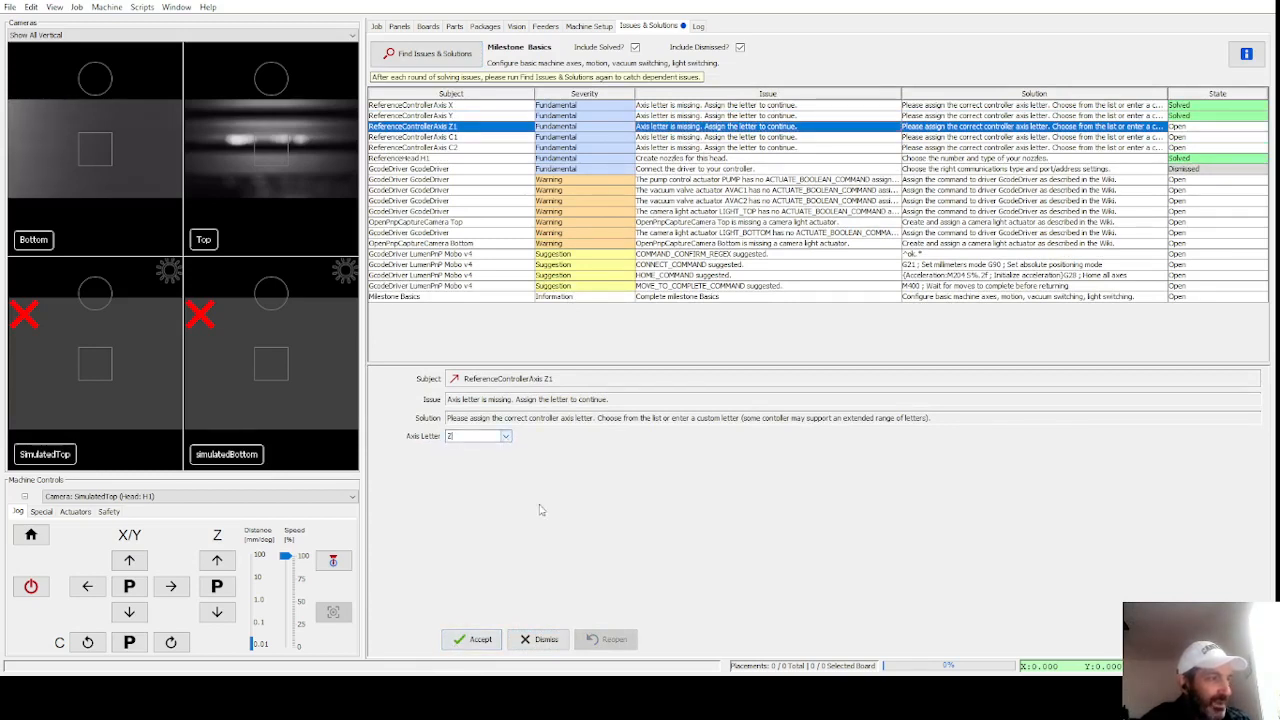
pyautogui.click(540, 641)
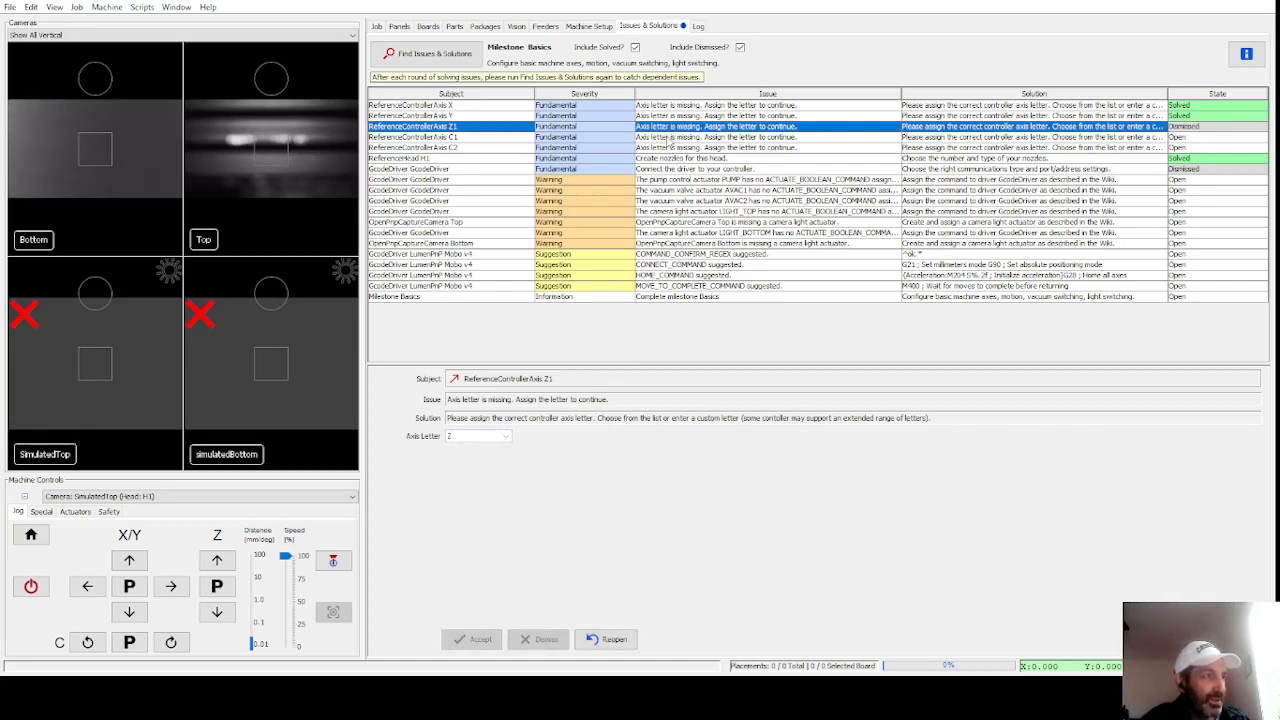
pyautogui.click(668, 137)
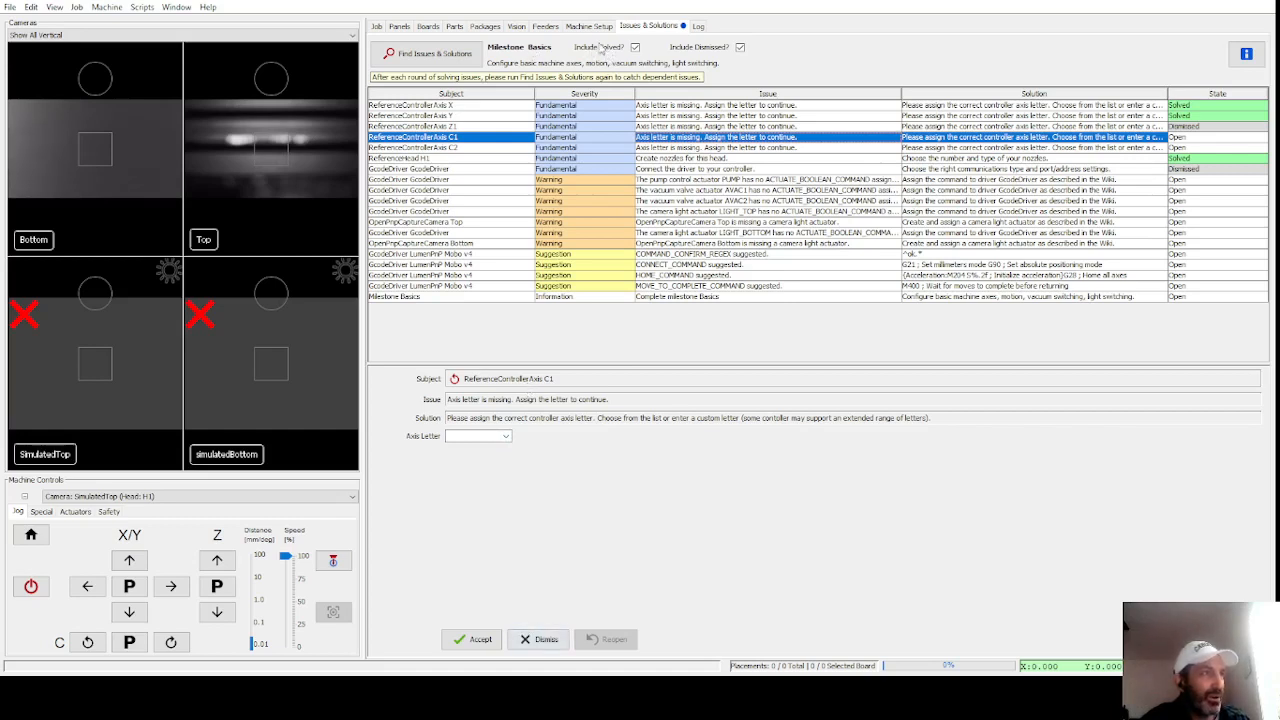
pyautogui.click(668, 127)
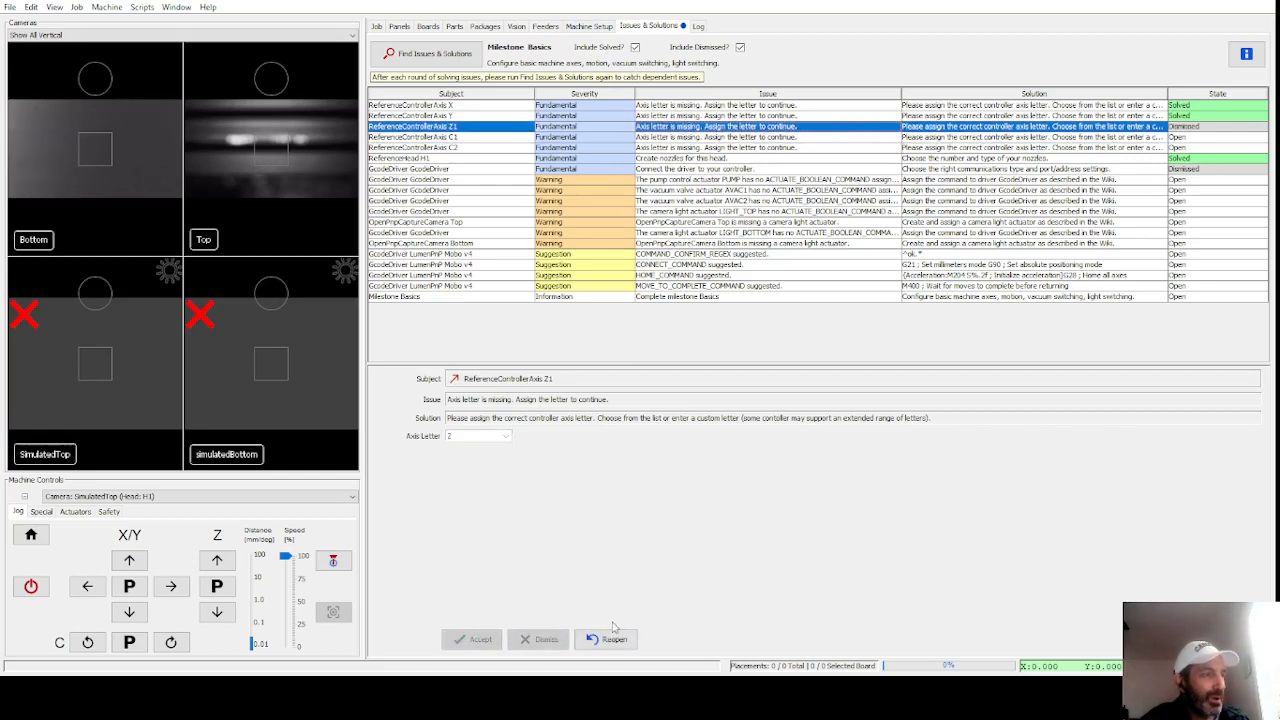
pyautogui.click(606, 639)
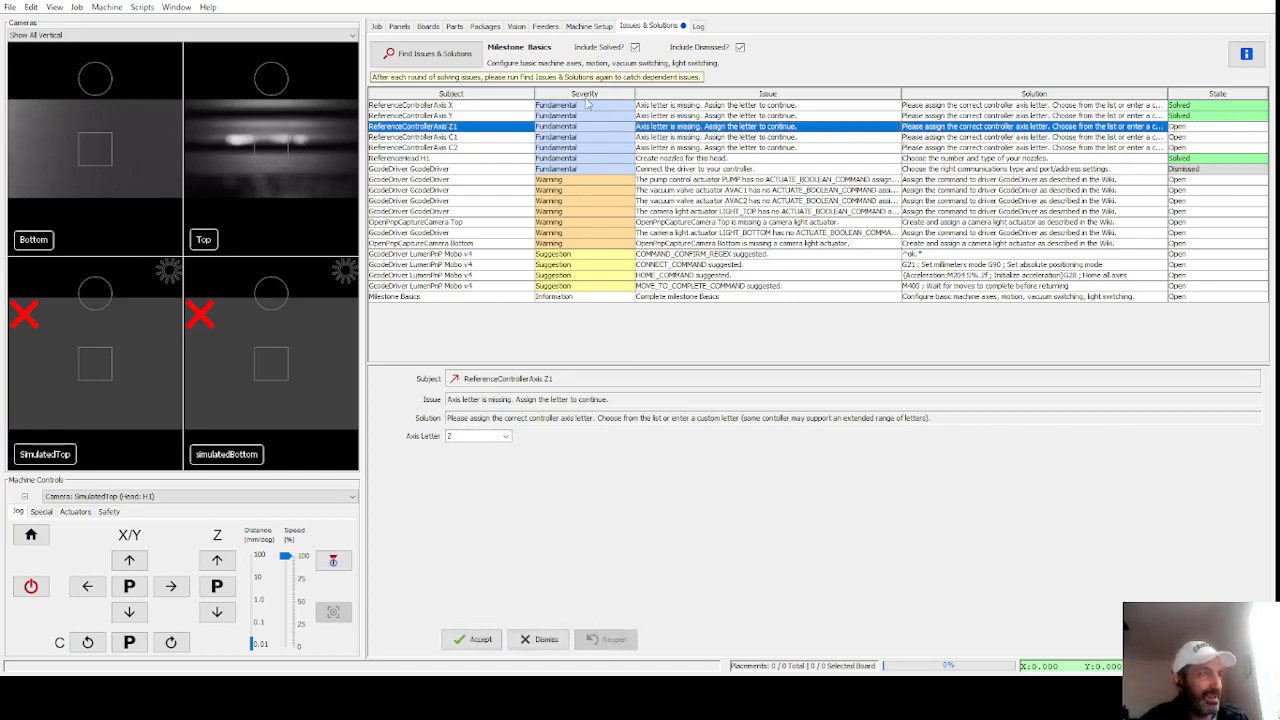
# Step: Assign axis letter Z to the Z1 controller axis in the machine setup
pyautogui.click(576, 29)
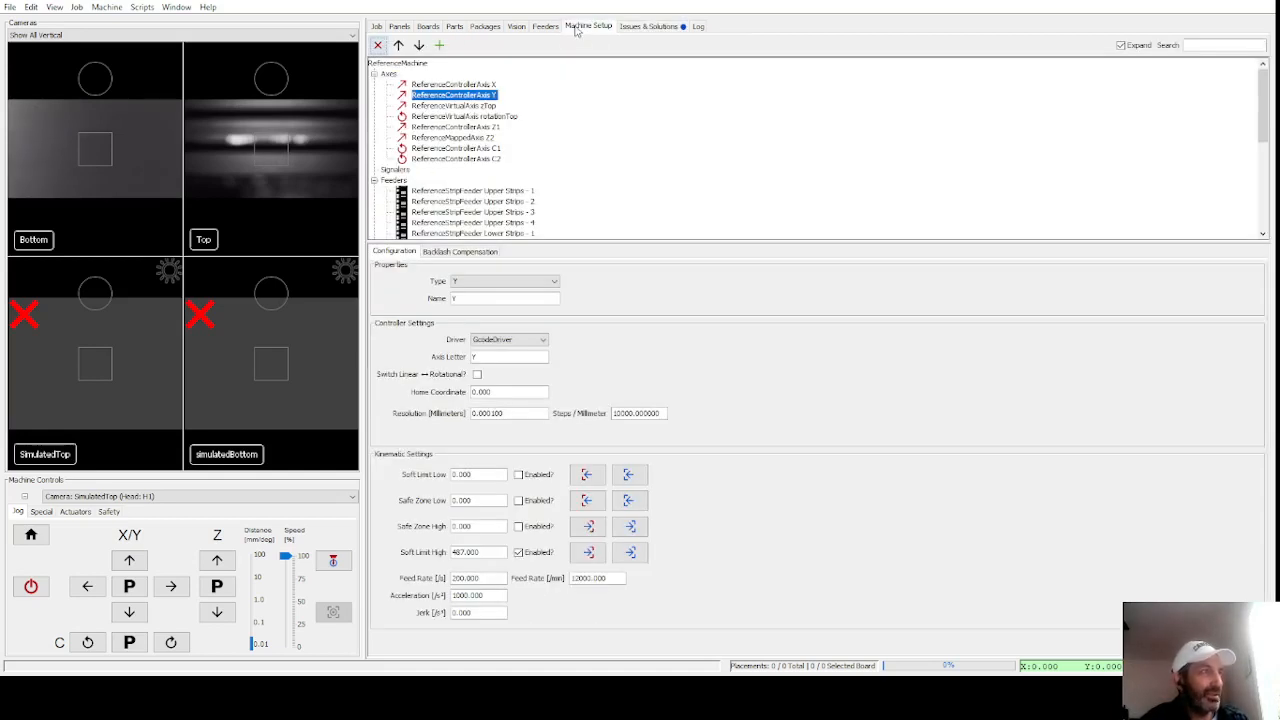
pyautogui.click(465, 128)
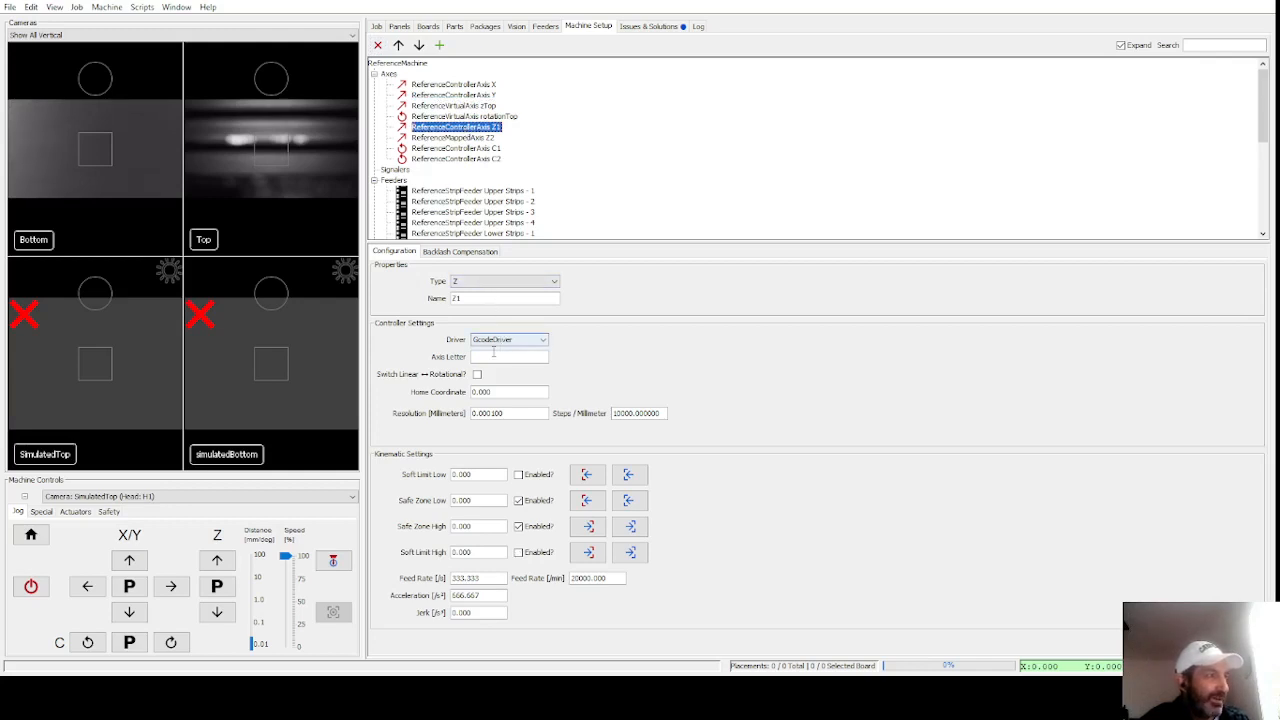
pyautogui.click(495, 357)
pyautogui.write('Z')
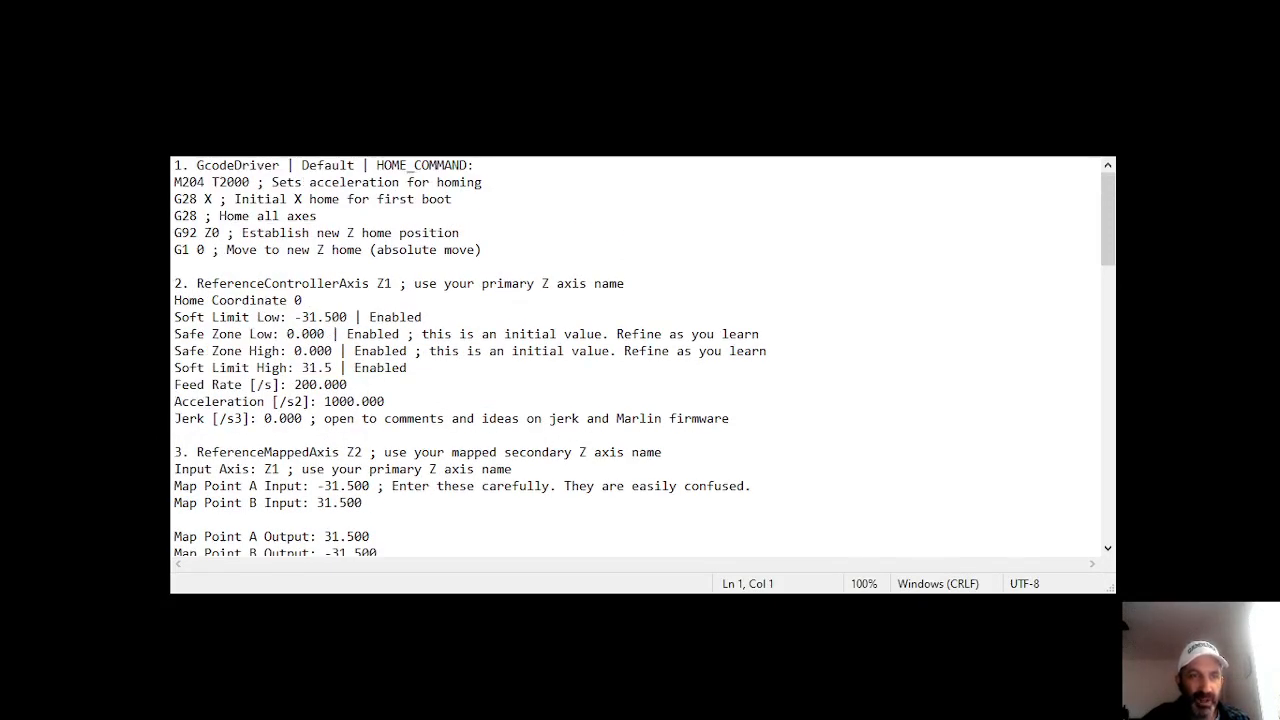
# Step: Switch to the Notepad settings notes and look through them, highlighting the ReferenceControllerAxis Z1 heading
pyautogui.scroll(-1, 644, 357)
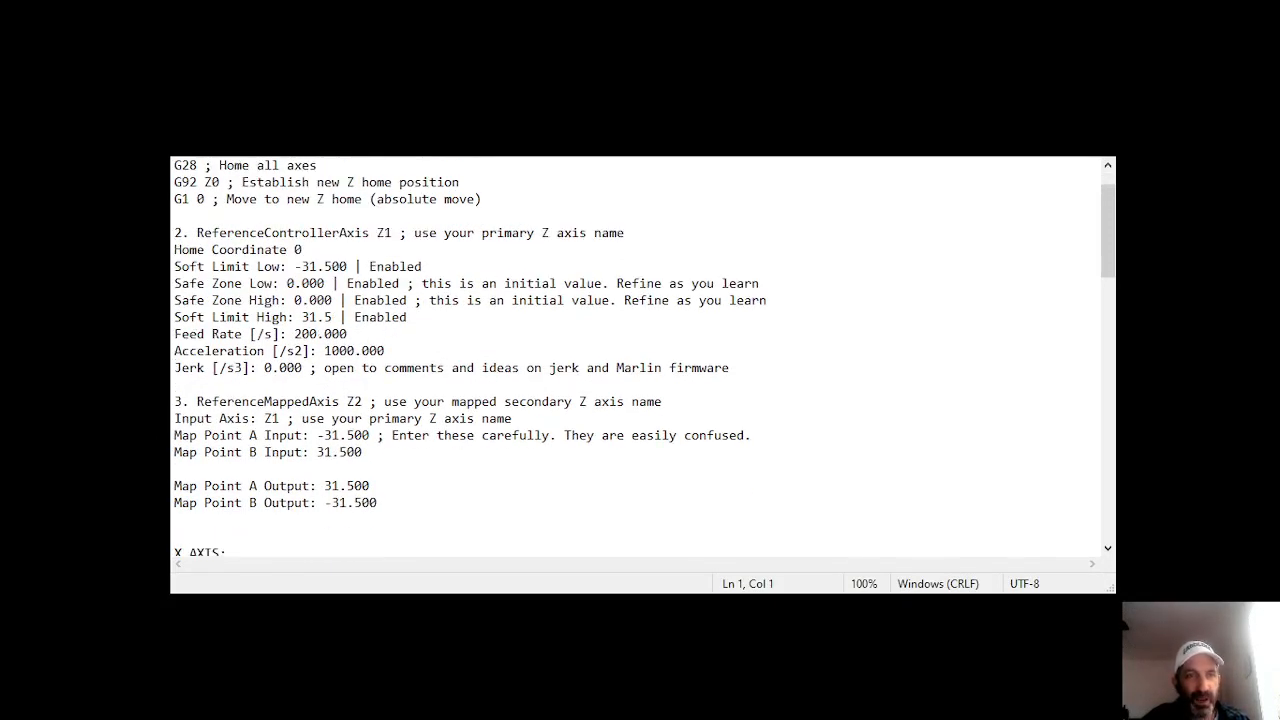
pyautogui.moveTo(196, 232); pyautogui.dragTo(610, 232)
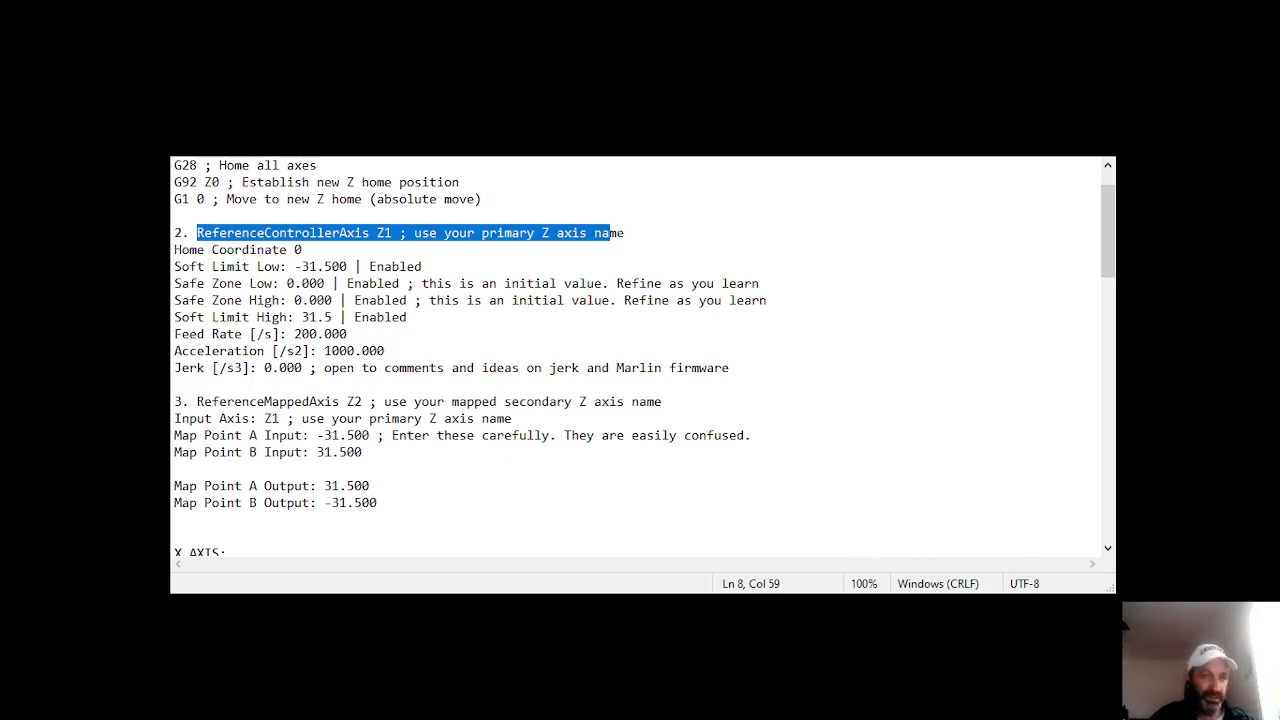
pyautogui.scroll(-20, 640, 355)
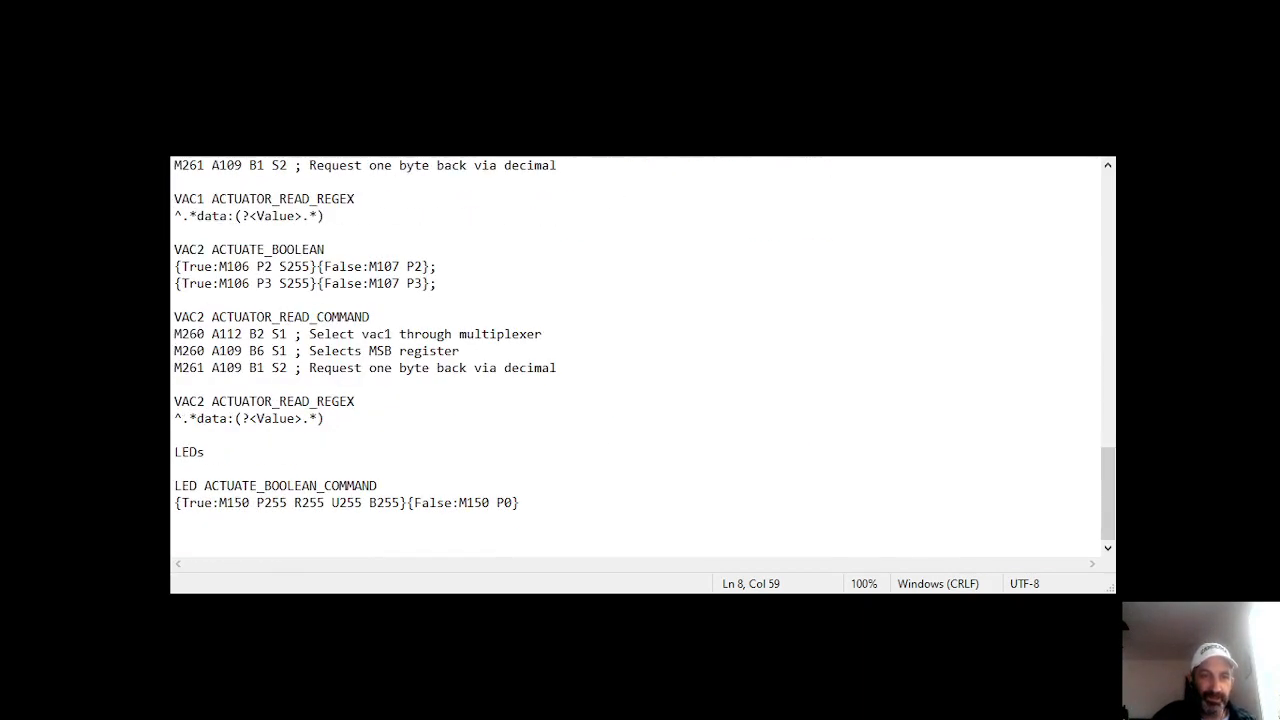
pyautogui.scroll(20, 640, 355)
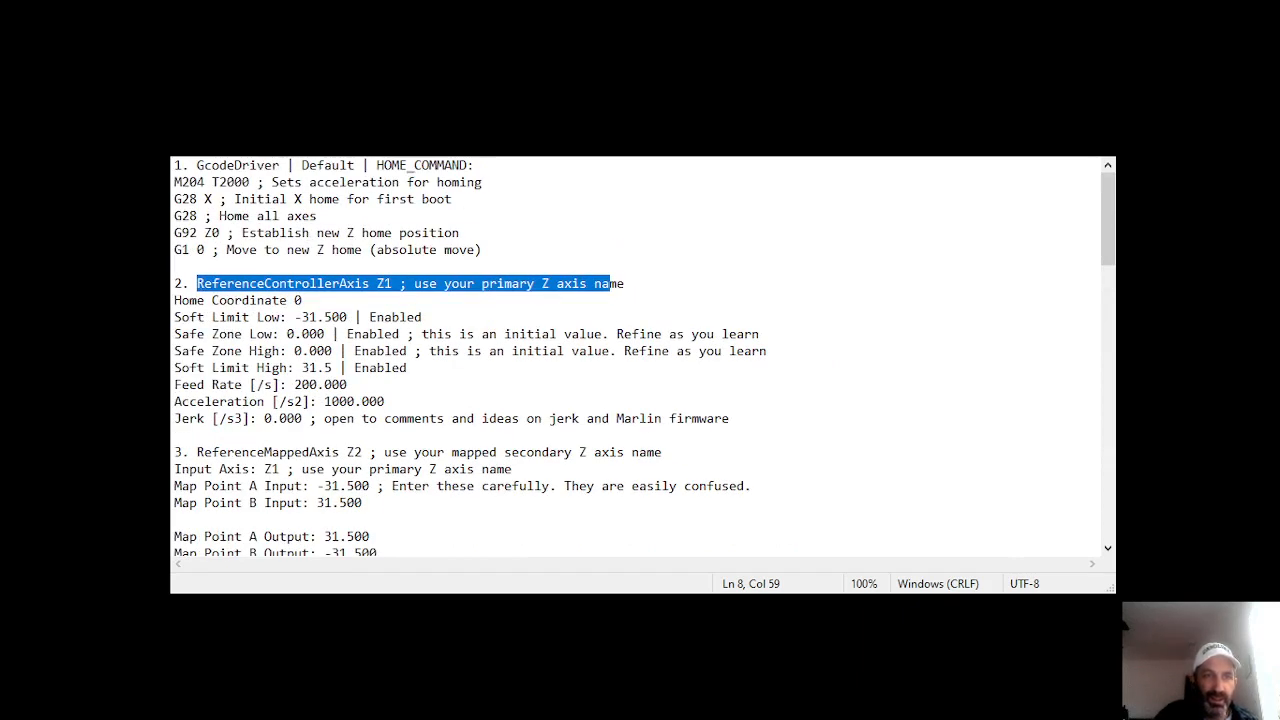
# Step: Add the line "N1 N2 rotate axes" followed by a blank line at the very start of the notes
pyautogui.hotkey('ctrl', 'Home')
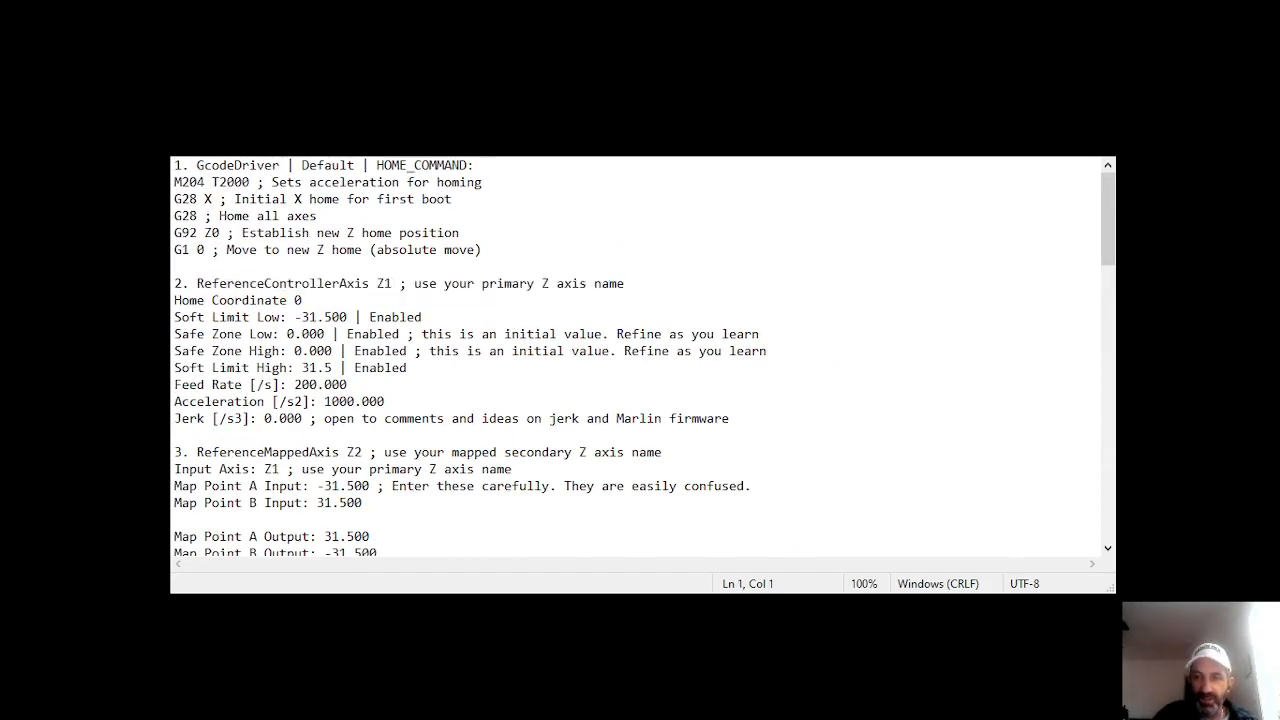
pyautogui.press('Return')
pyautogui.press('Up')
pyautogui.press('Return')
pyautogui.press('Up')
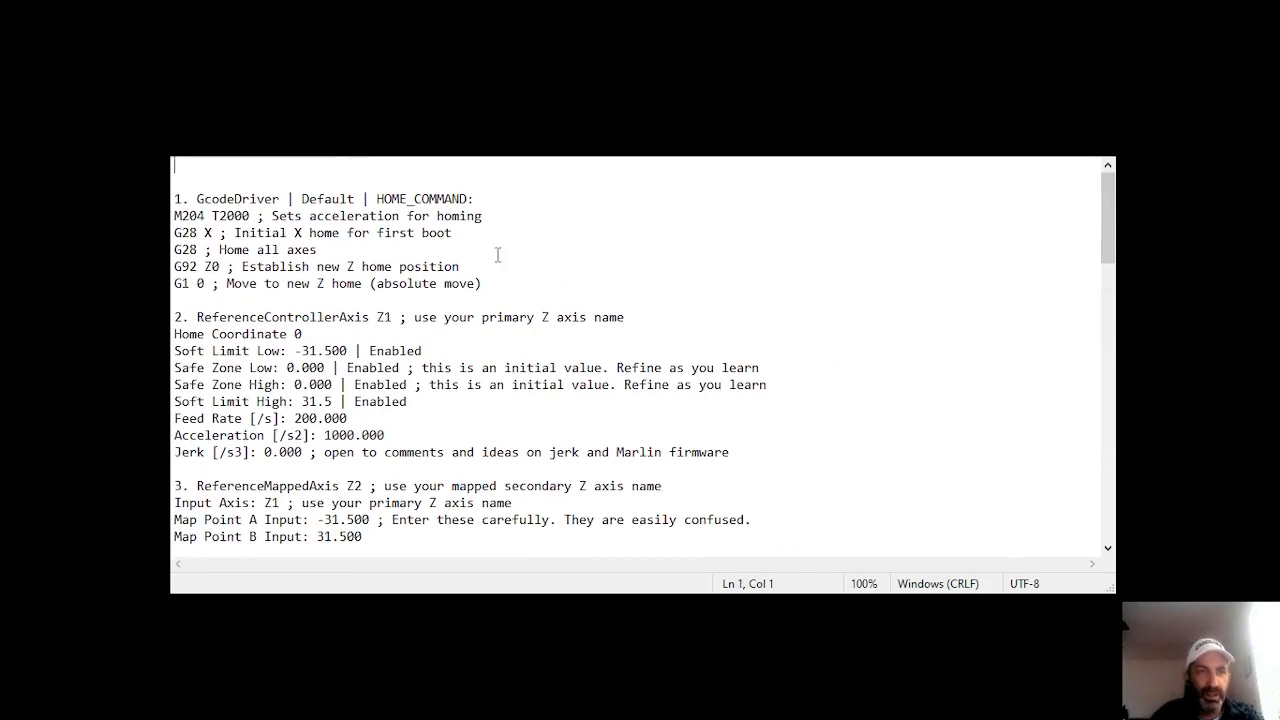
pyautogui.write('N1 ')
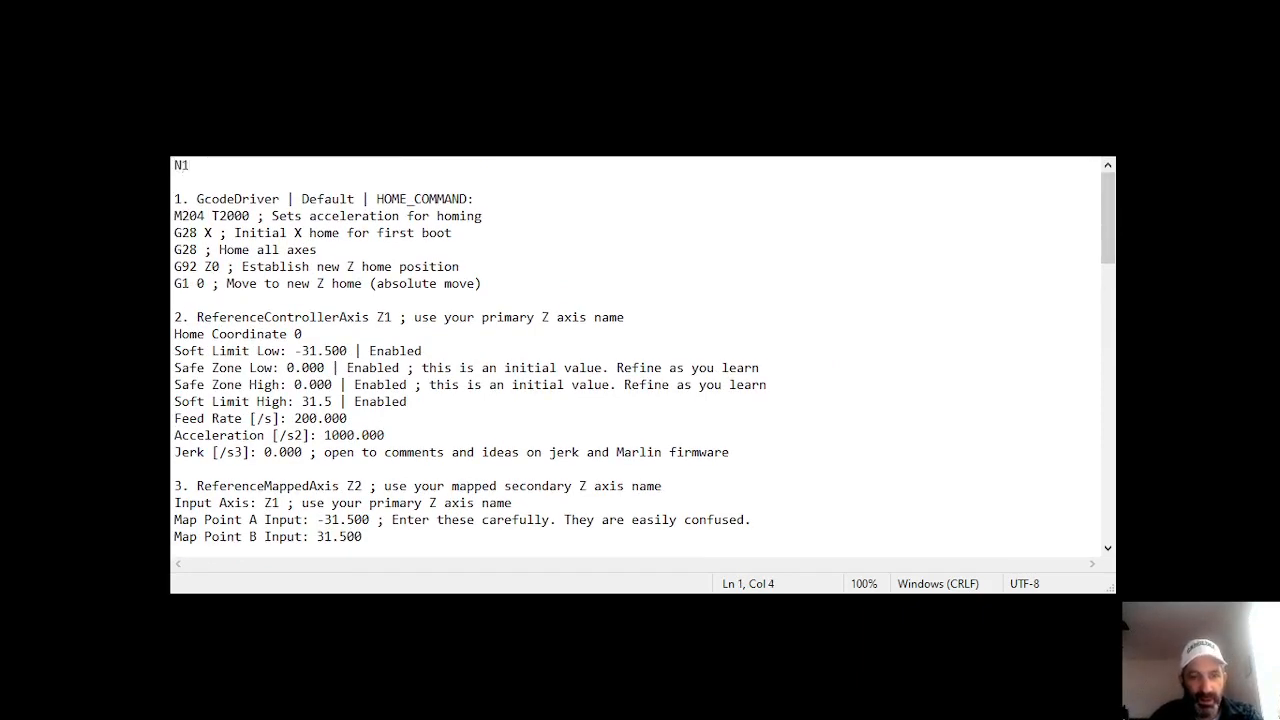
pyautogui.write('N2 rotate a')
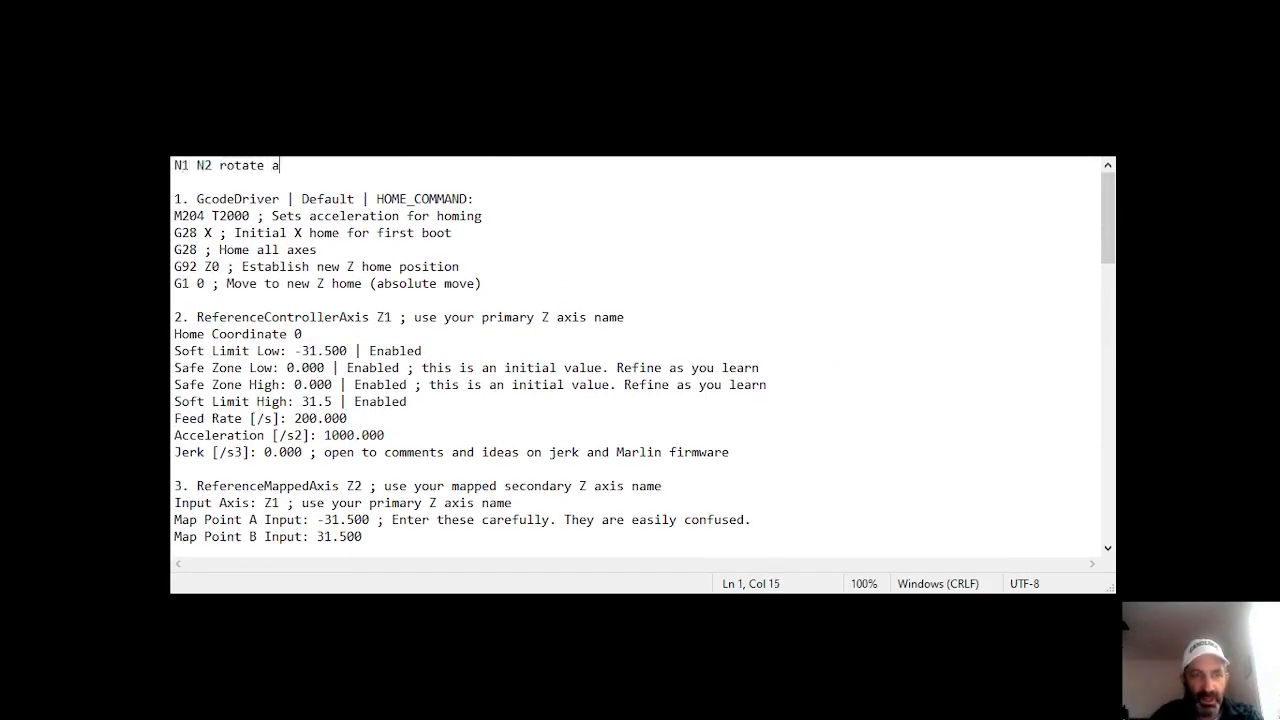
pyautogui.write('xes')
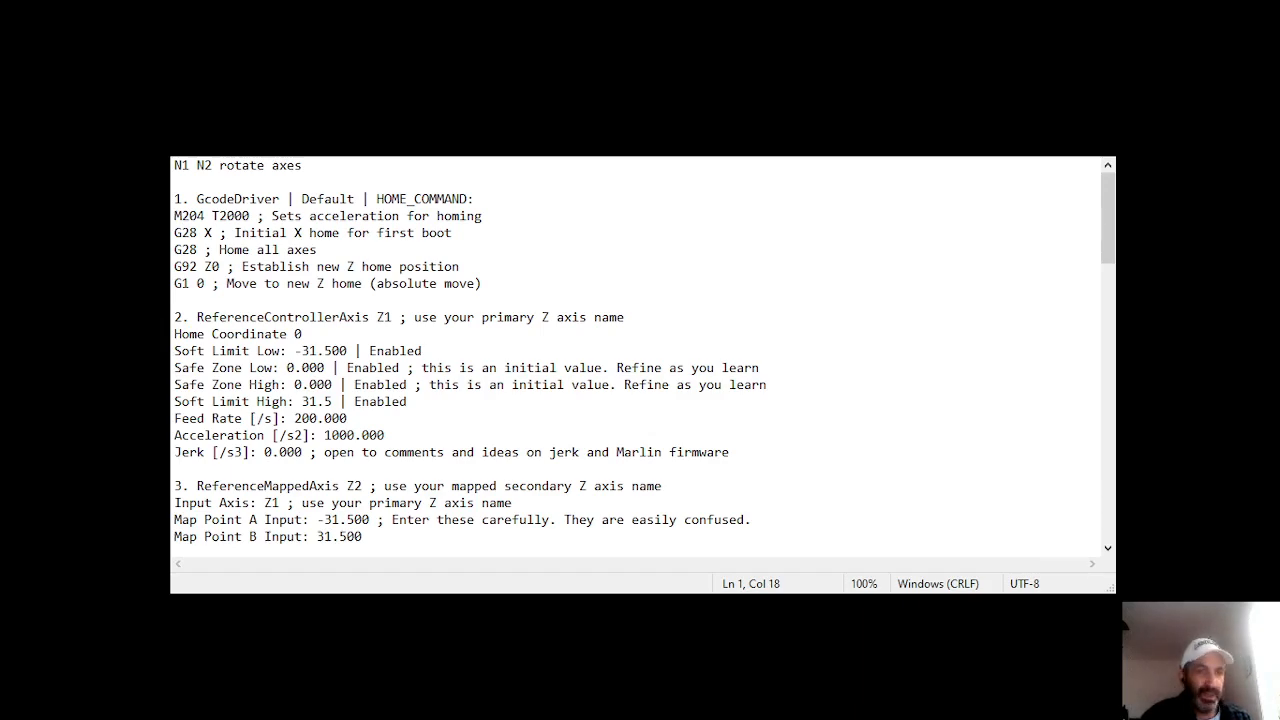
# Step: Examine the X and Y axis values and the GcodeDriver MoveTo and CONNECT_COMMAND sections of the notes
pyautogui.scroll(-13, 640, 355)
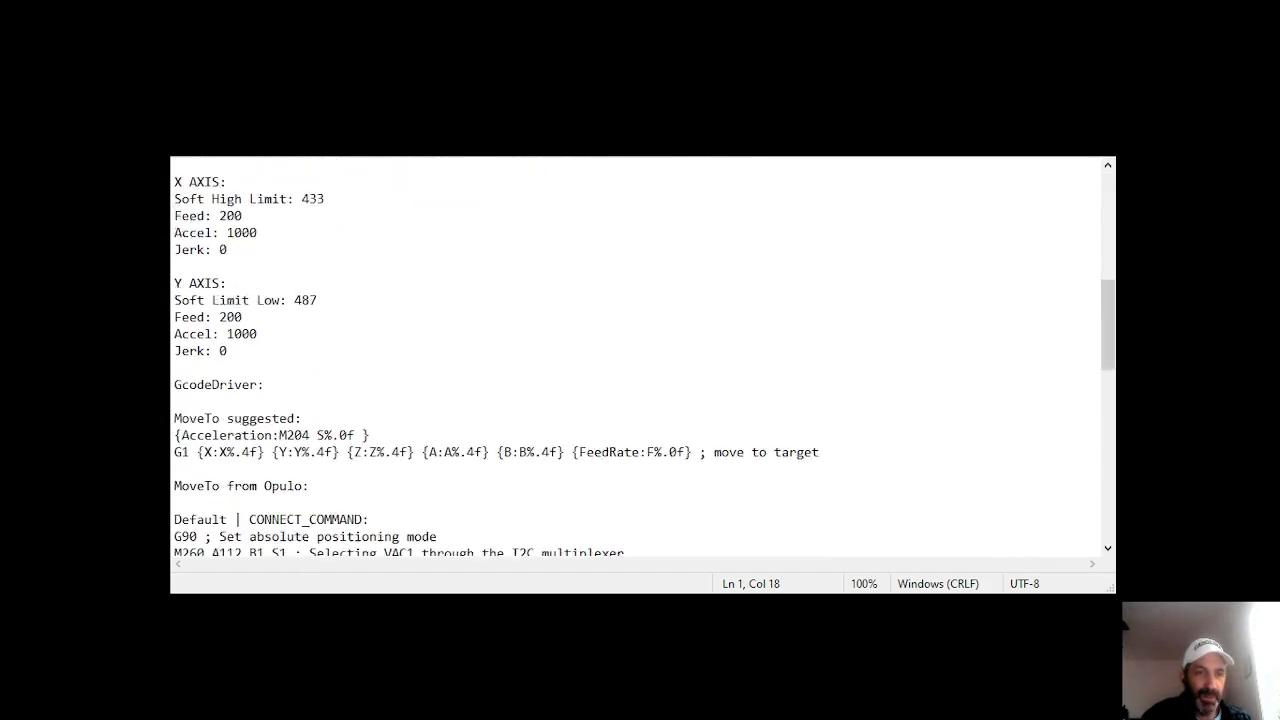
pyautogui.scroll(-1, 640, 355)
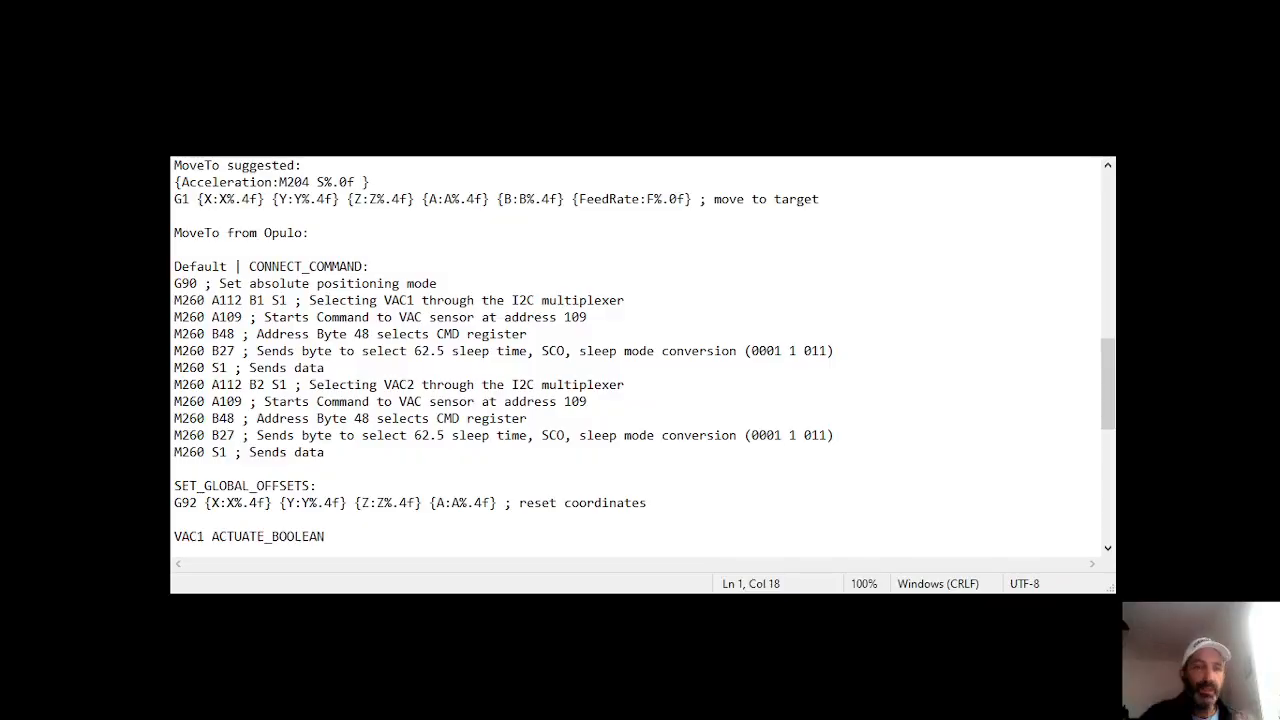
pyautogui.scroll(3, 640, 360)
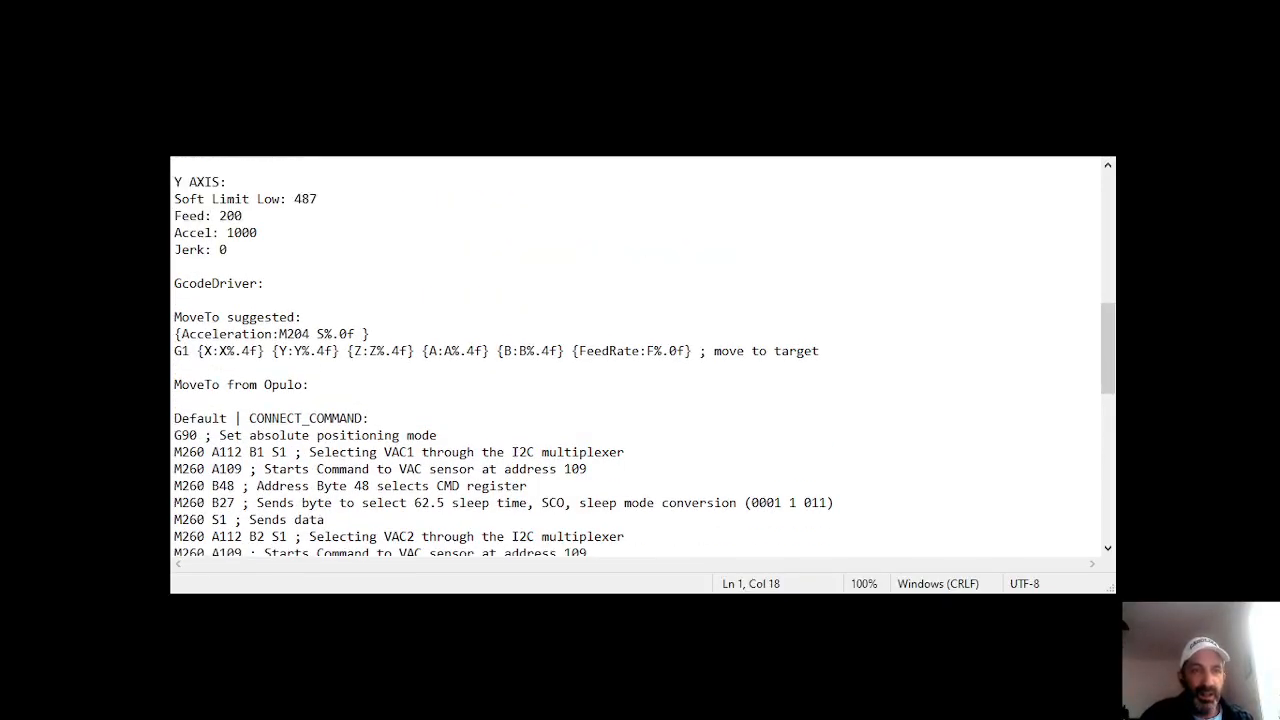
# Step: Look through the VAC1 and VAC2 actuator sections of the notes and highlight the VAC1 ACTUATOR_READ_COMMAND lines
pyautogui.scroll(-5, 640, 360)
pyautogui.scroll(-5, 640, 360)
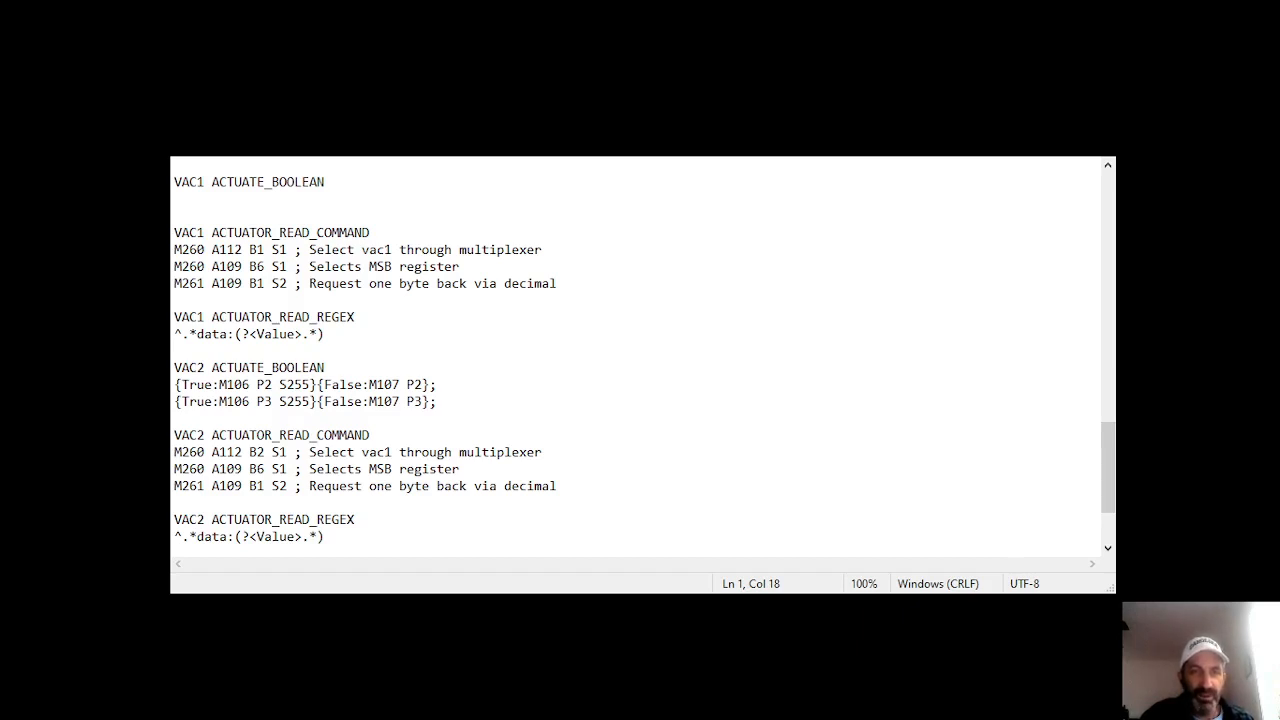
pyautogui.moveTo(557, 284); pyautogui.dragTo(175, 250)
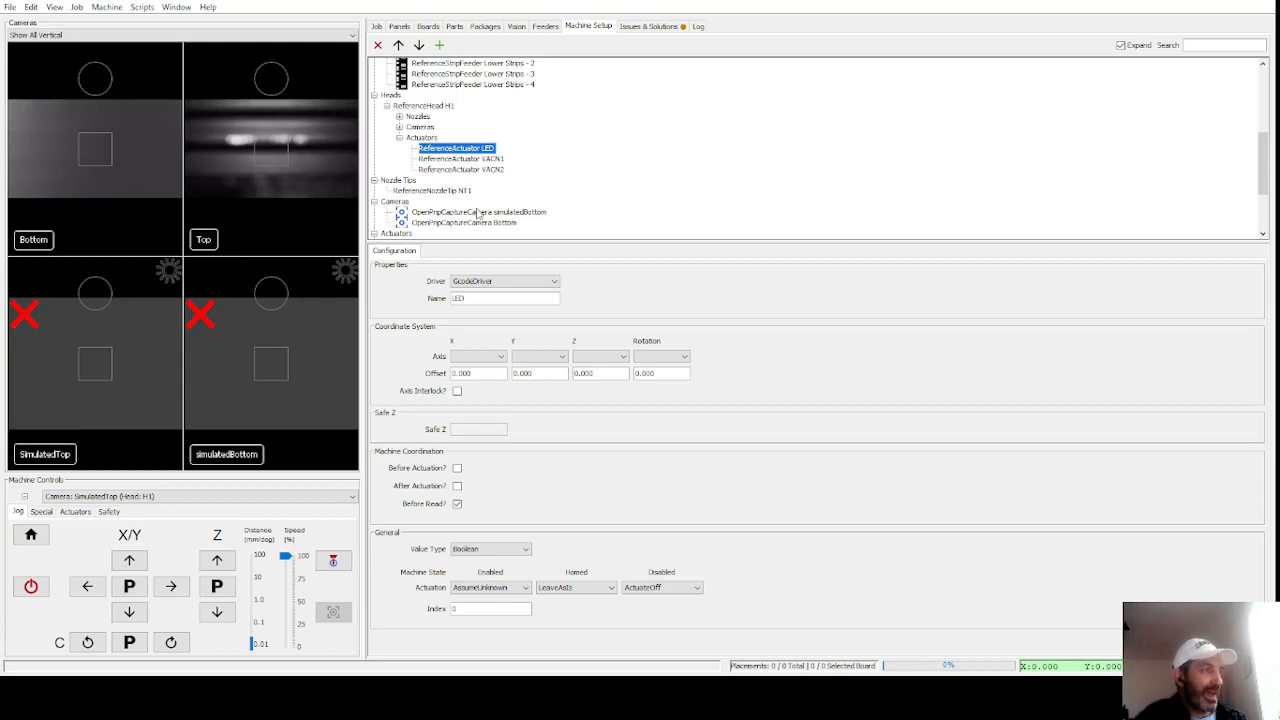
# Step: Switch to OpenPnP and delete the driver named GcodeDriver from the machine setup, keeping LumenPnP Mobo v4
pyautogui.scroll(-2, 479, 213)
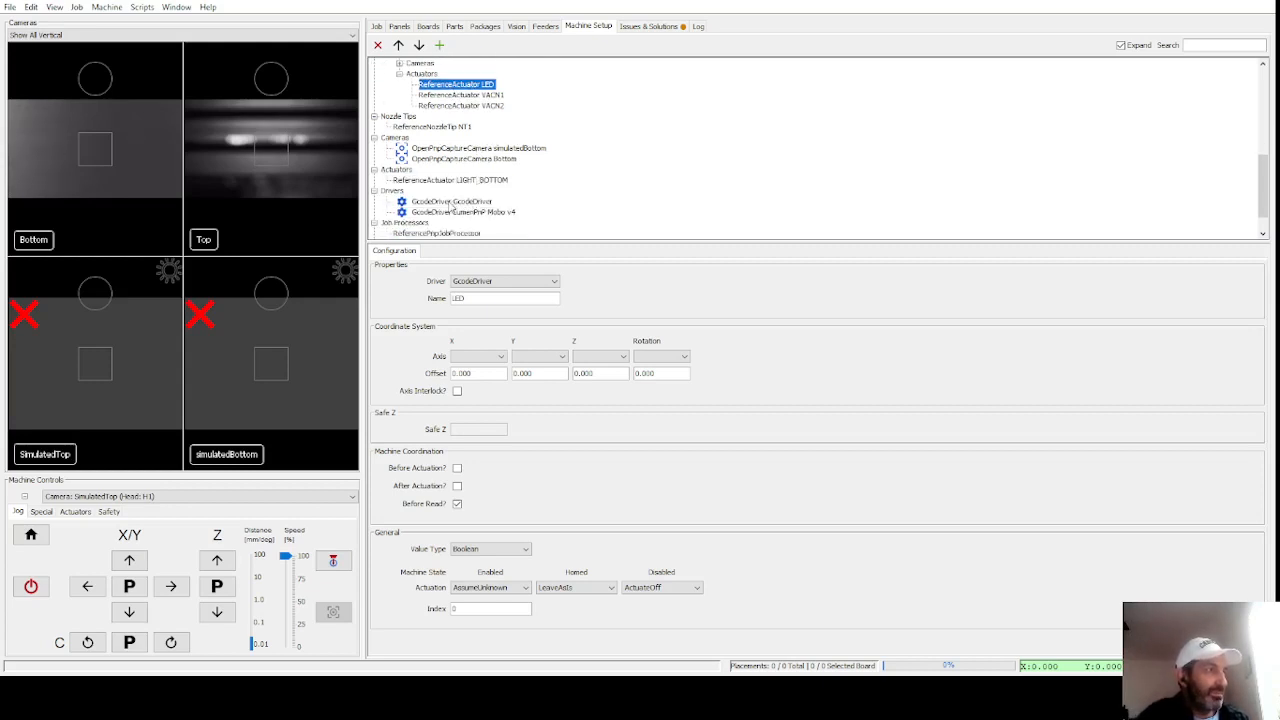
pyautogui.click(452, 202)
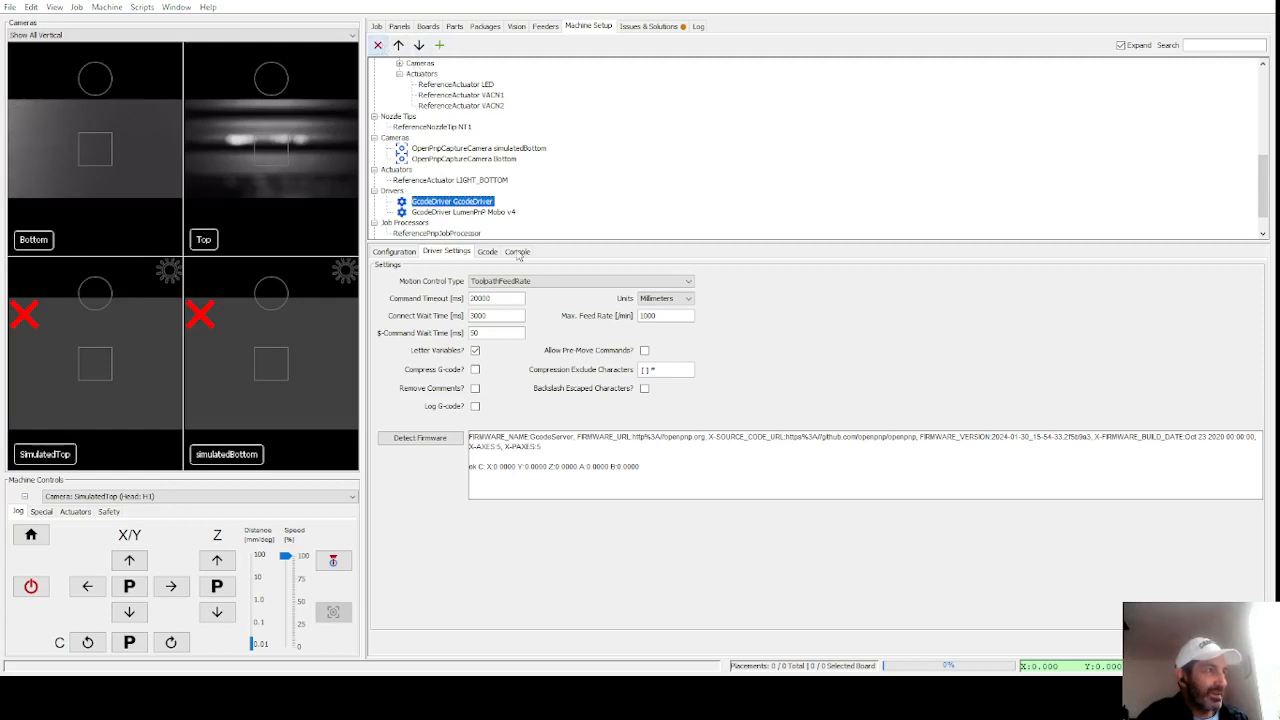
pyautogui.click(614, 353)
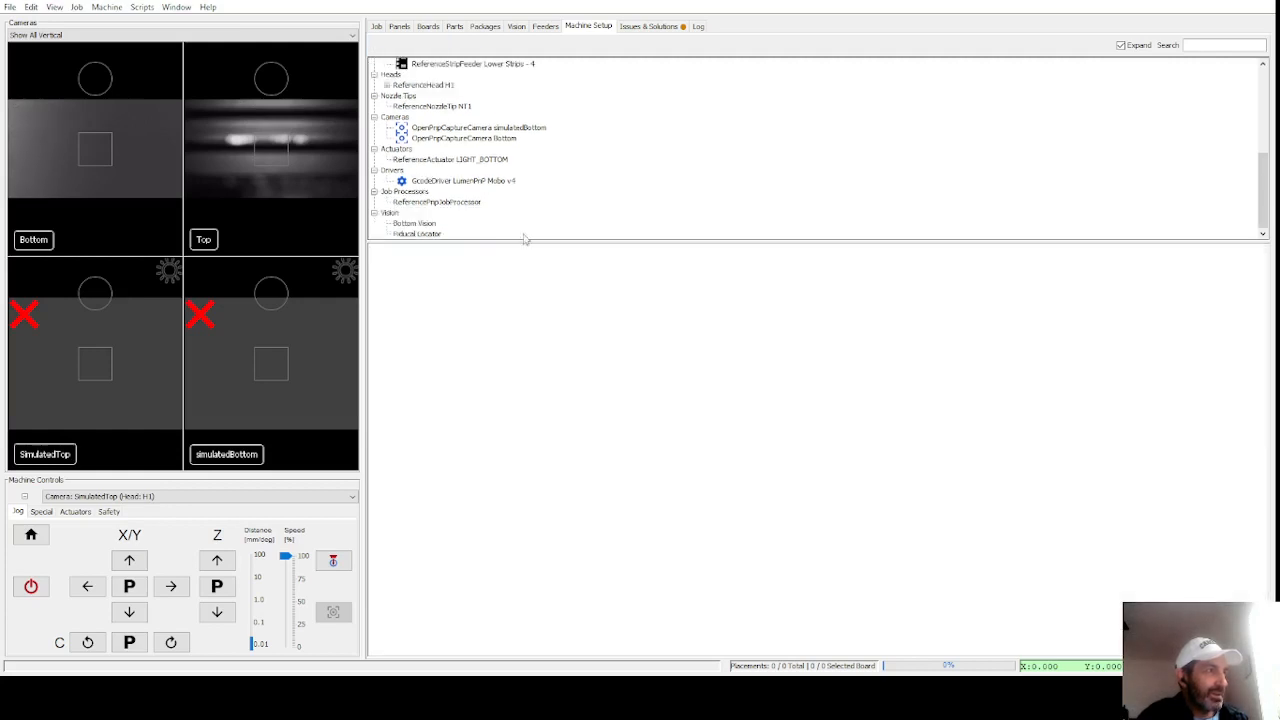
# Step: Check the head mountables offered in the LumenPnP Mobo v4 driver's G-code settings and glance over the Basics milestone issues
pyautogui.click(445, 181)
pyautogui.click(488, 252)
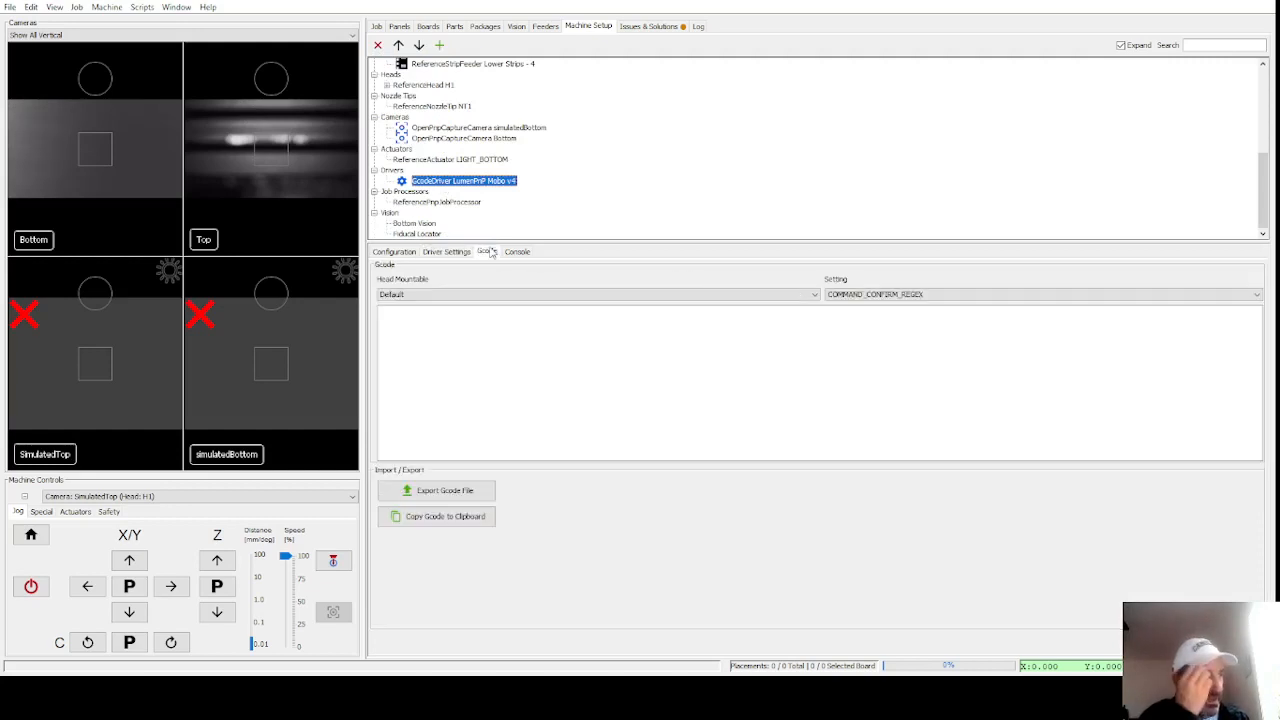
pyautogui.click(513, 296)
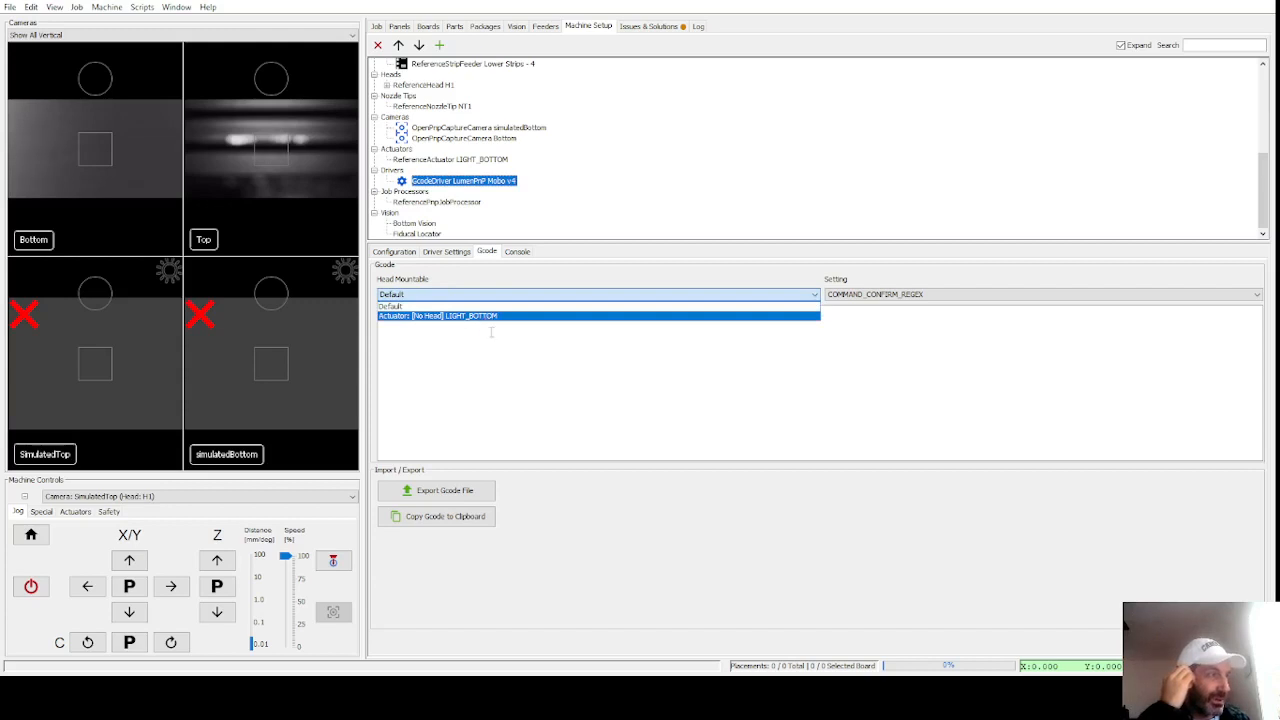
pyautogui.click(491, 289)
pyautogui.click(471, 295)
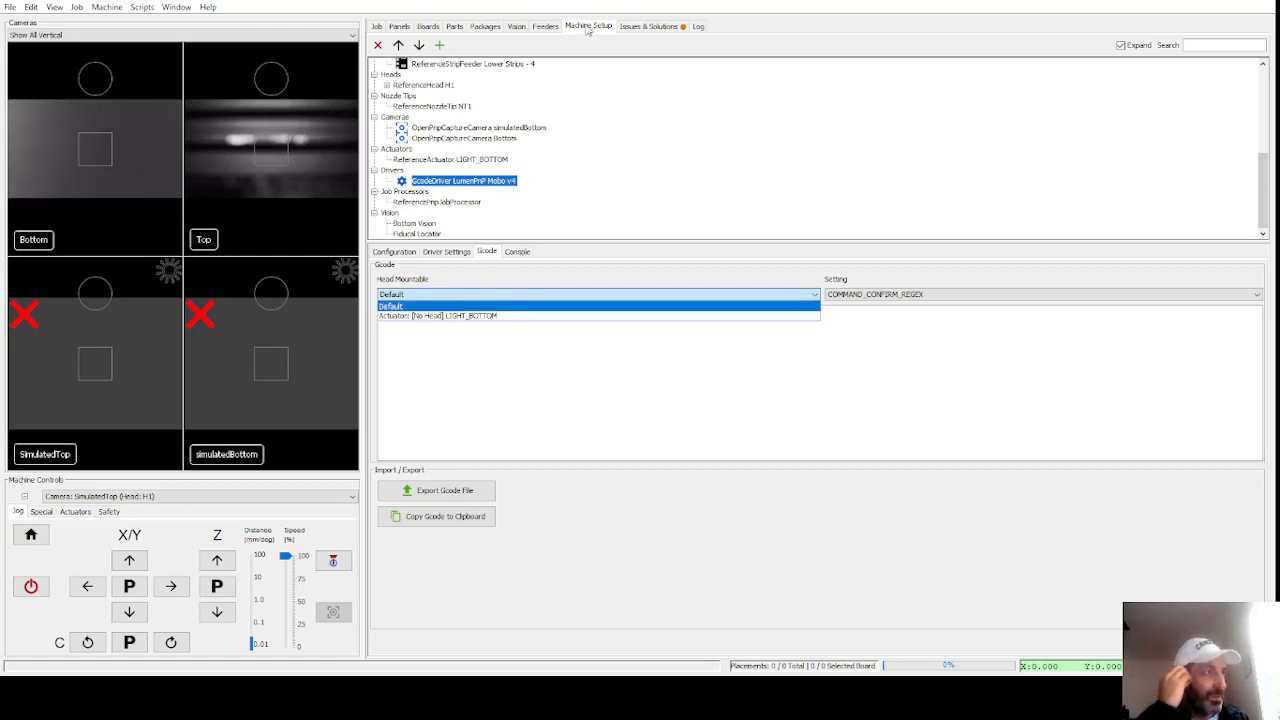
pyautogui.click(641, 28)
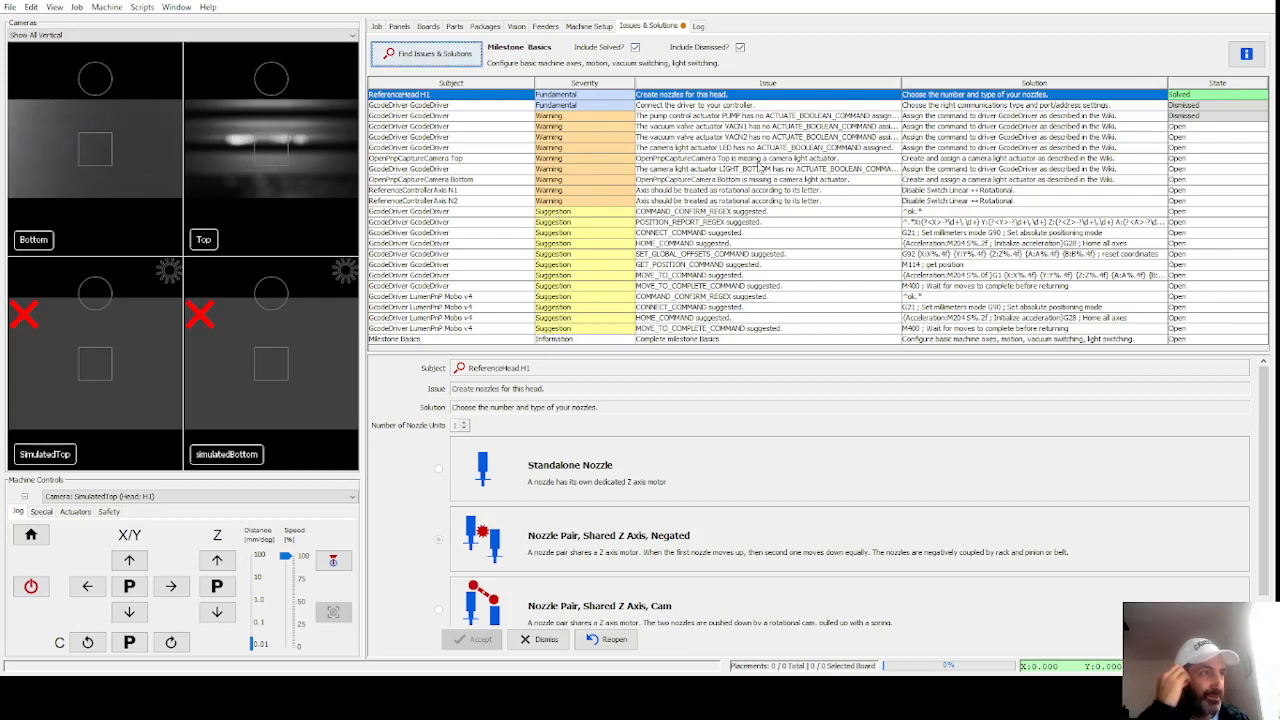
pyautogui.click(582, 28)
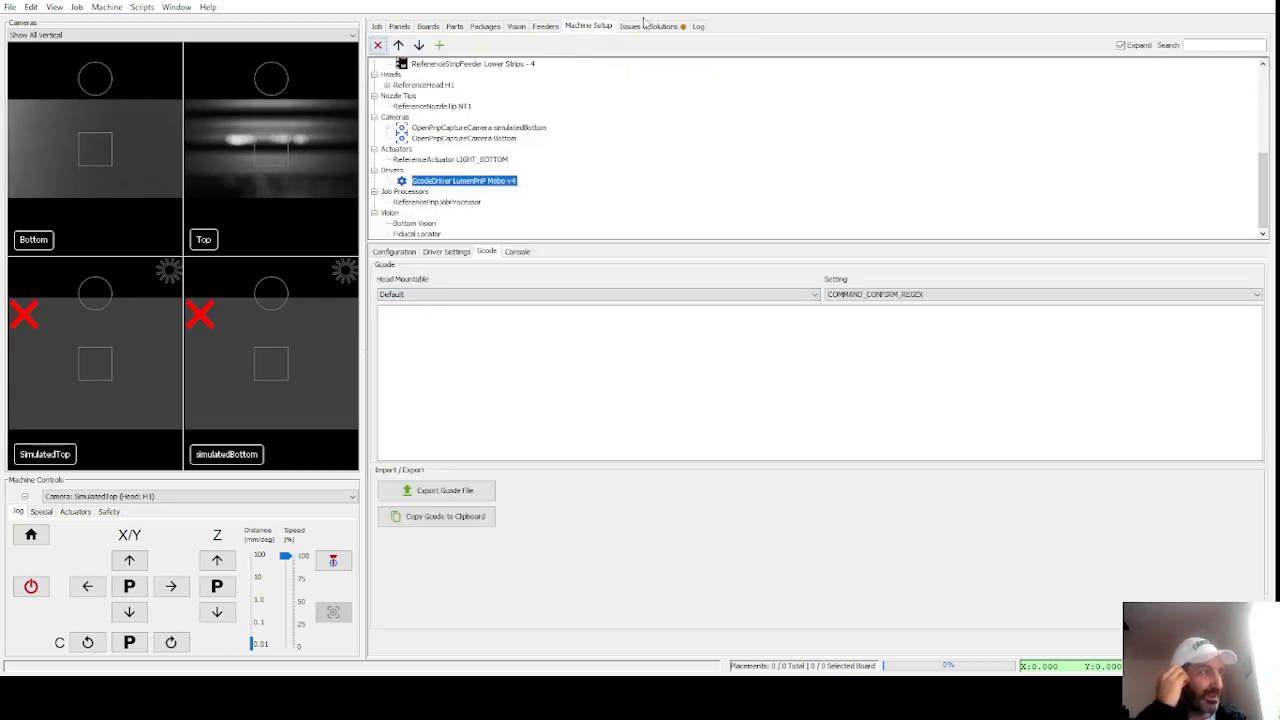
# Step: Expand the actuators of ReferenceHead H1 and check the VACN1 actuator's configuration
pyautogui.scroll(2, 470, 135)
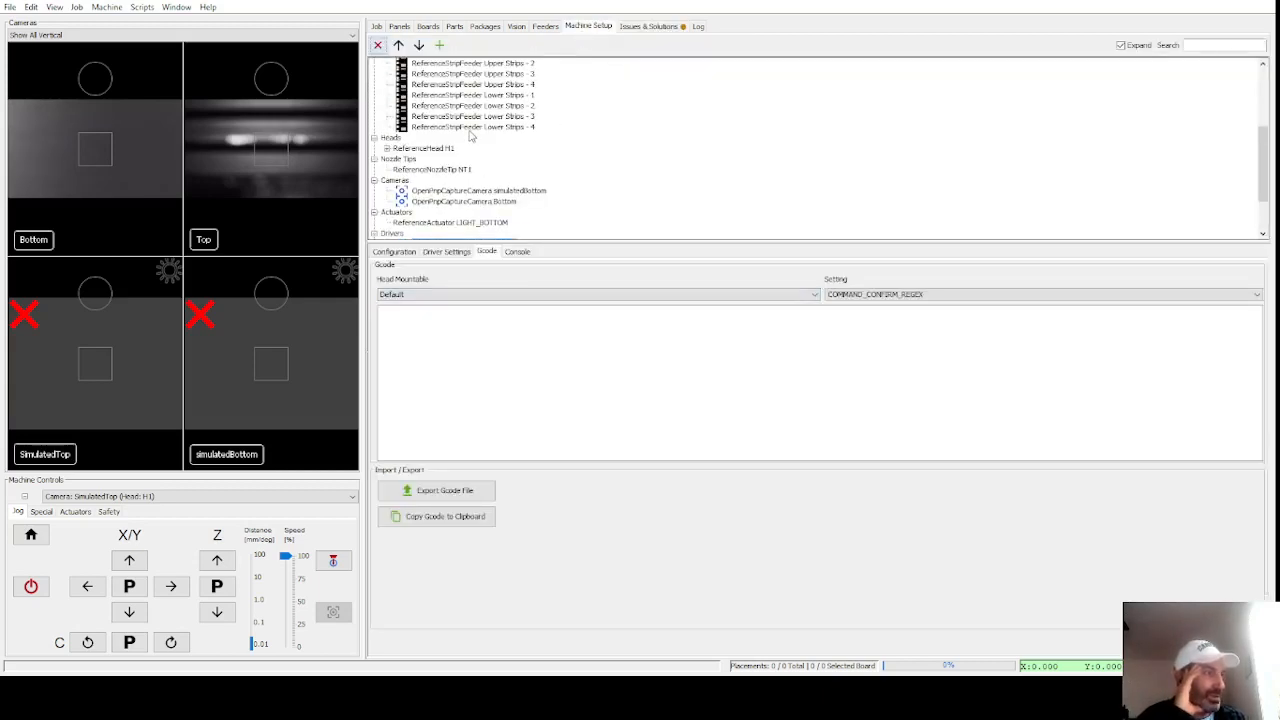
pyautogui.scroll(-1, 472, 138)
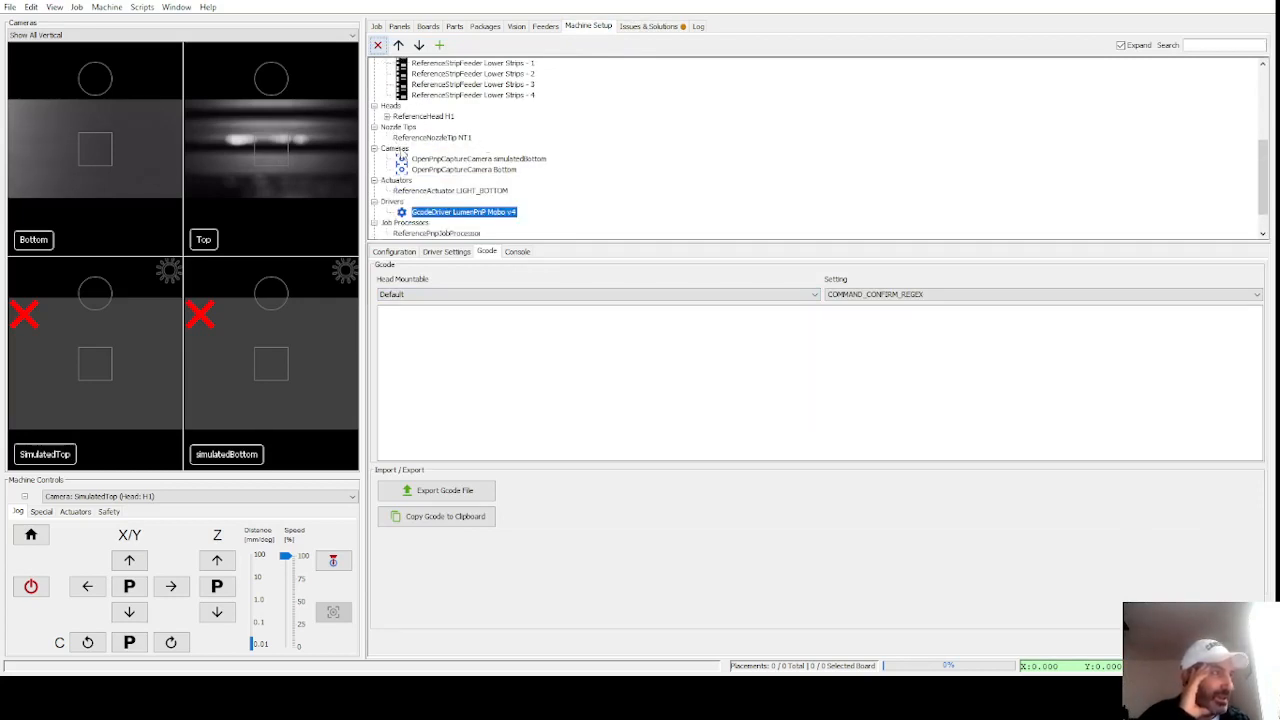
pyautogui.scroll(3, 400, 158)
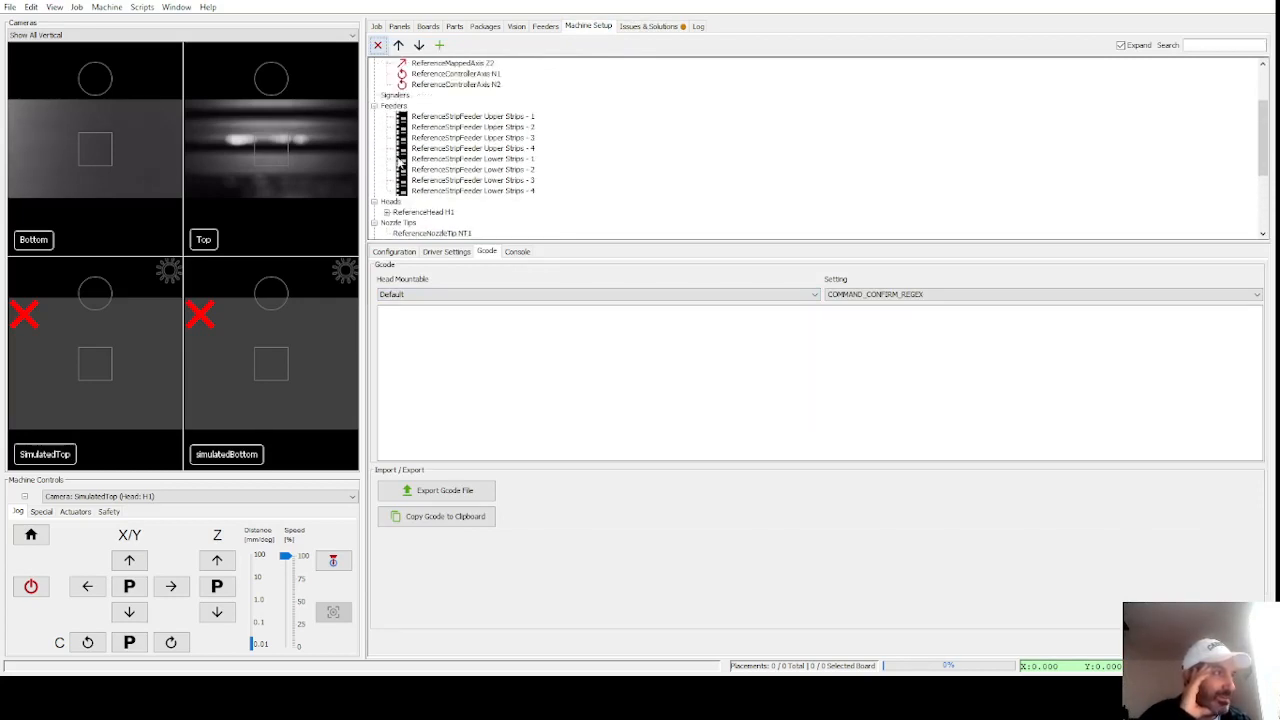
pyautogui.scroll(-1, 406, 160)
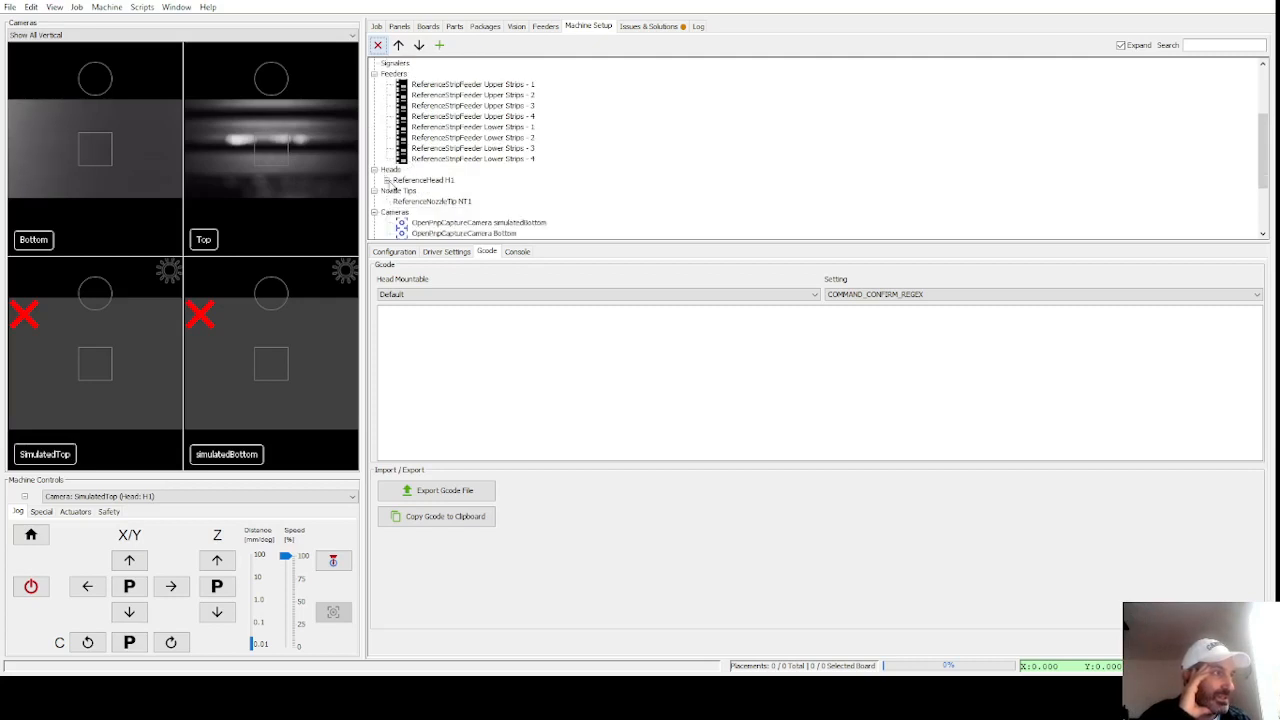
pyautogui.click(386, 180)
pyautogui.scroll(-1, 405, 192)
pyautogui.click(399, 180)
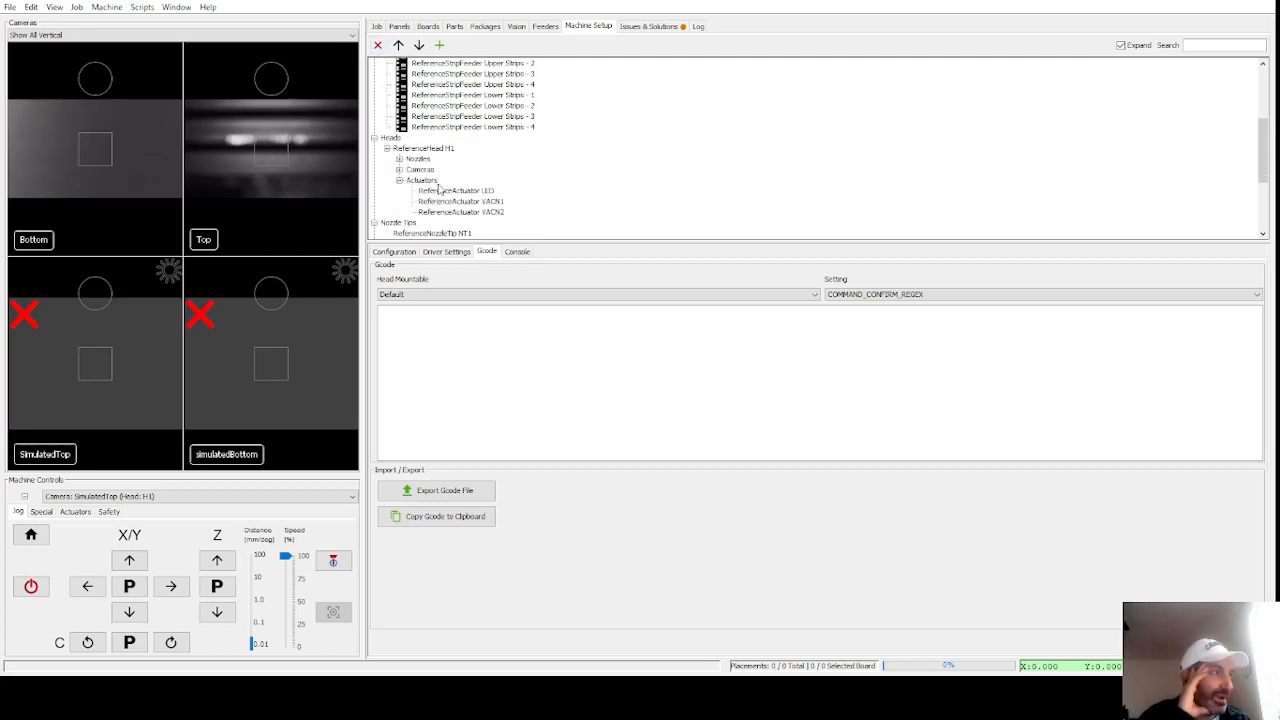
pyautogui.scroll(-1, 438, 189)
pyautogui.click(458, 170)
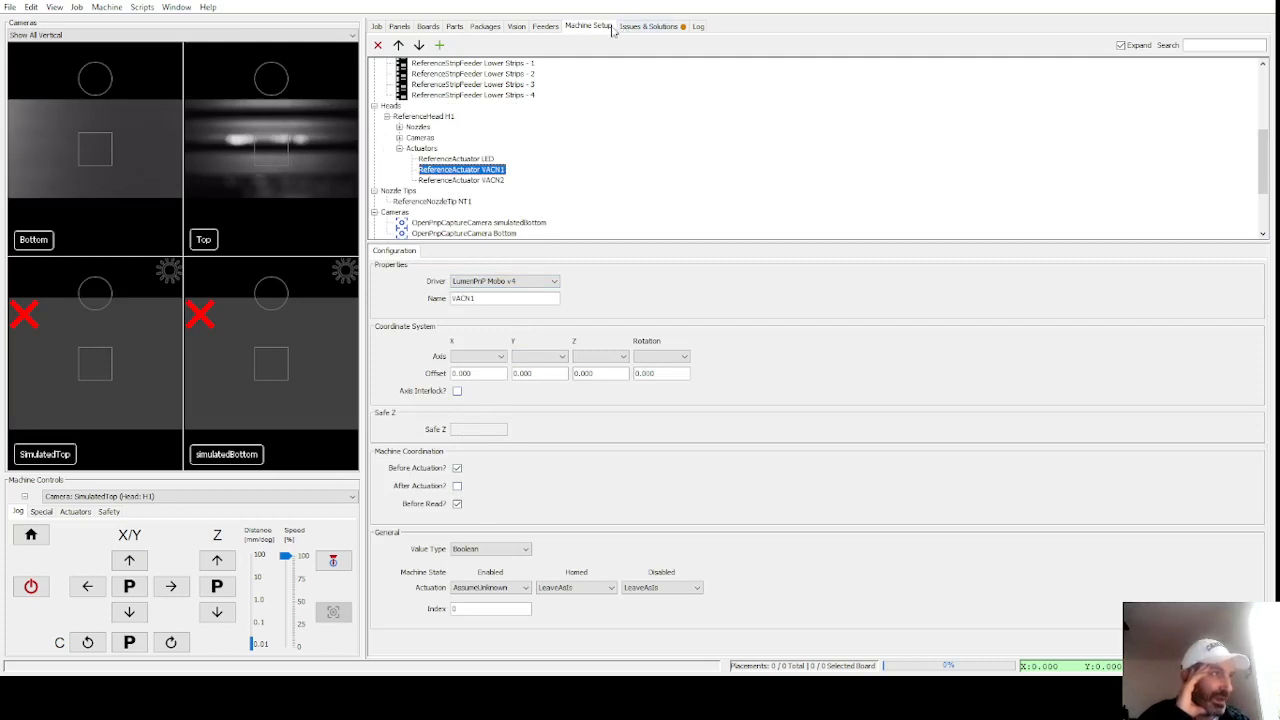
# Step: Review the LumenPnP Mobo v4 driver's configuration, driver settings and G-code pages
pyautogui.scroll(-2, 508, 182)
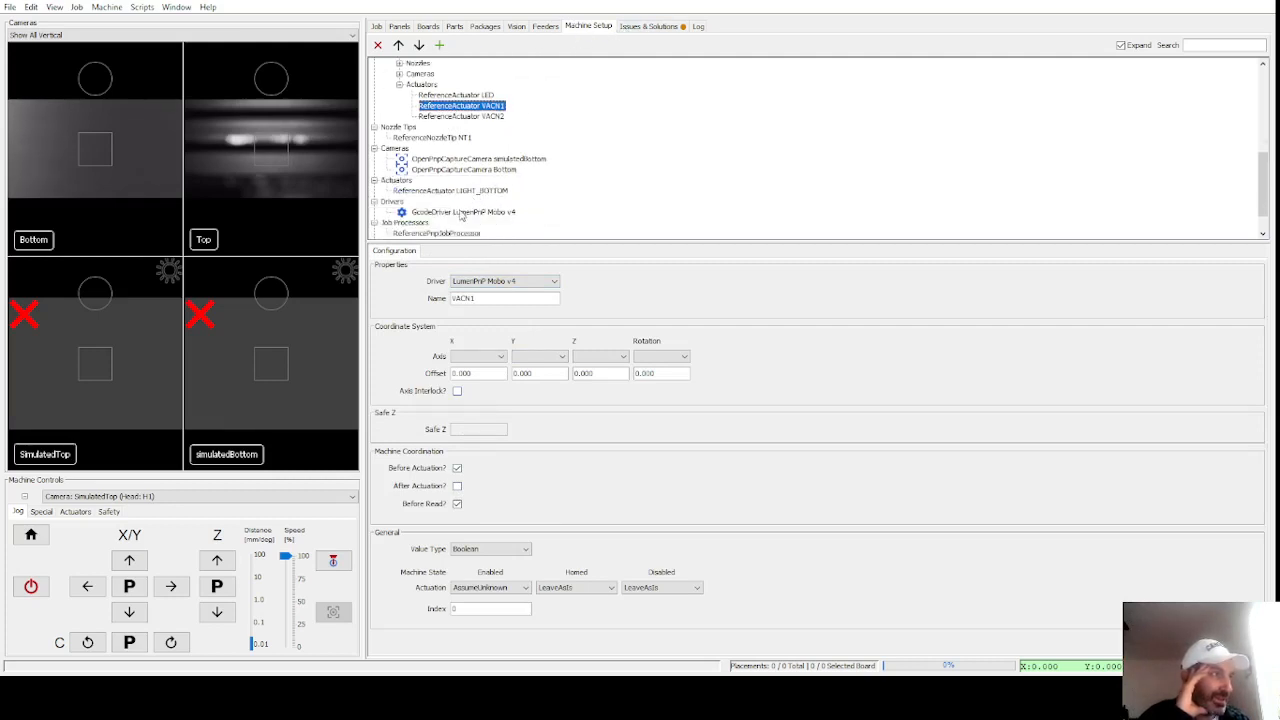
pyautogui.click(461, 212)
pyautogui.click(440, 252)
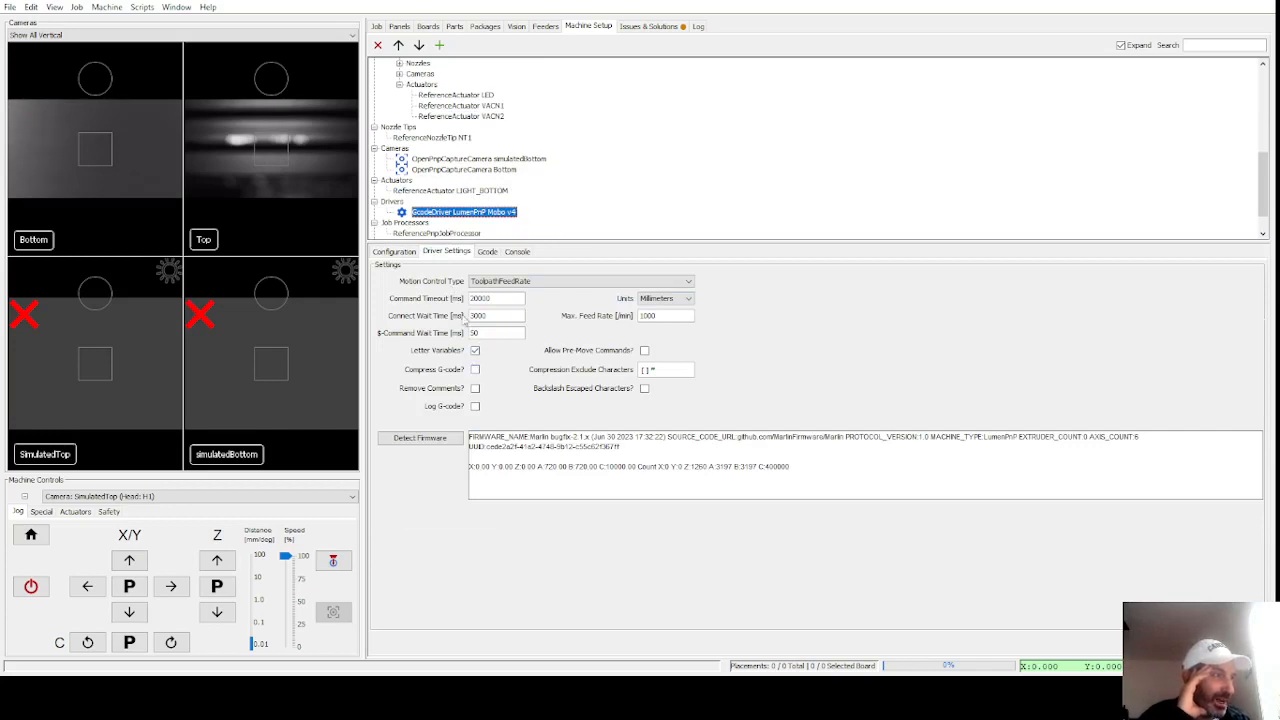
pyautogui.click(486, 252)
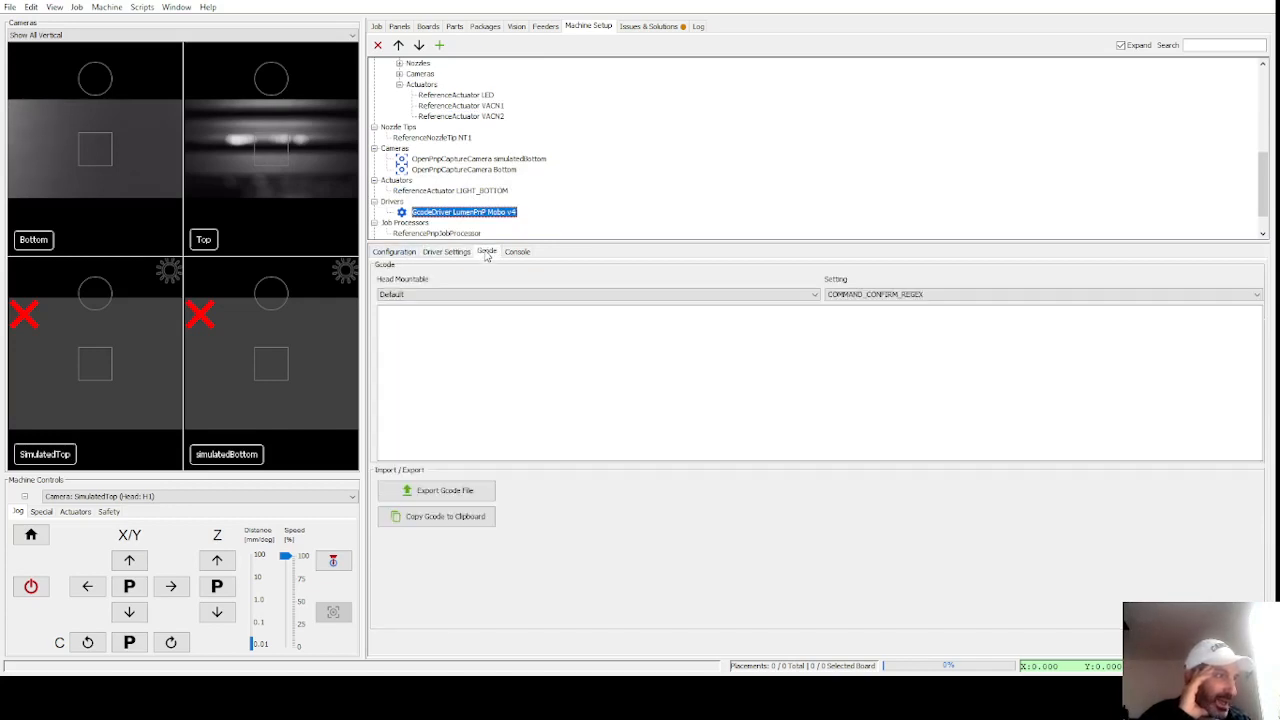
pyautogui.click(404, 253)
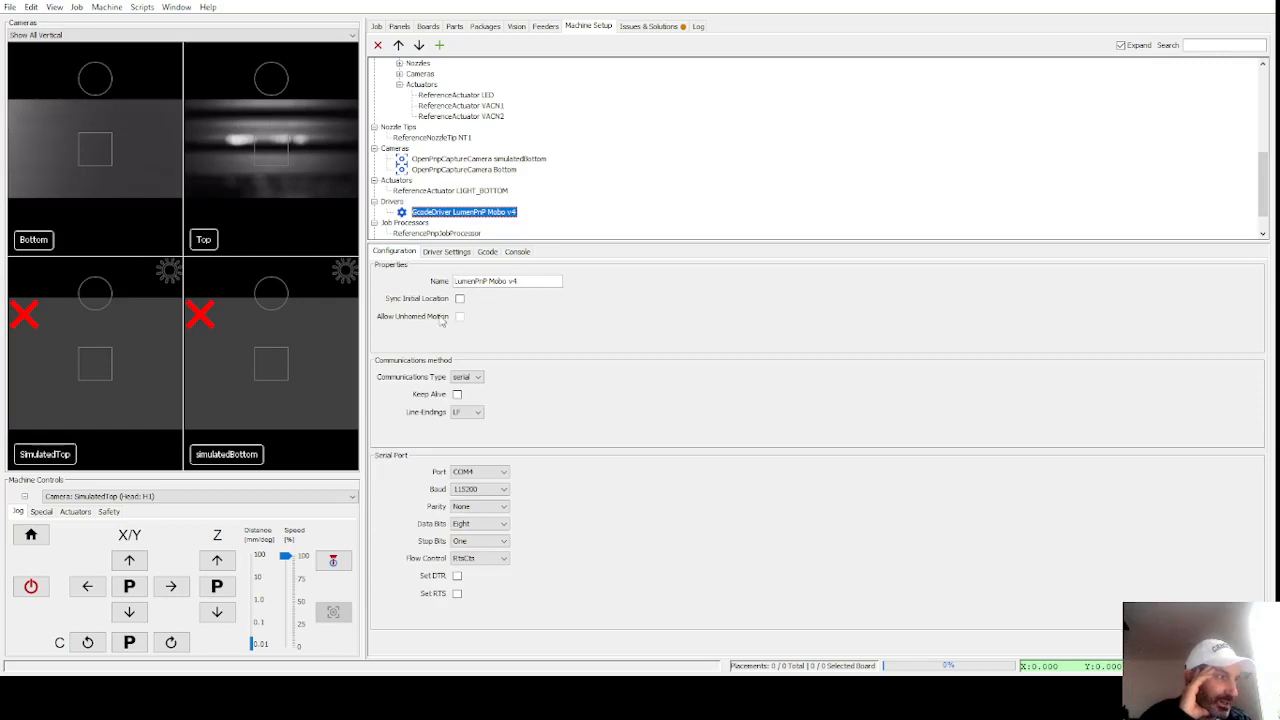
pyautogui.click(446, 252)
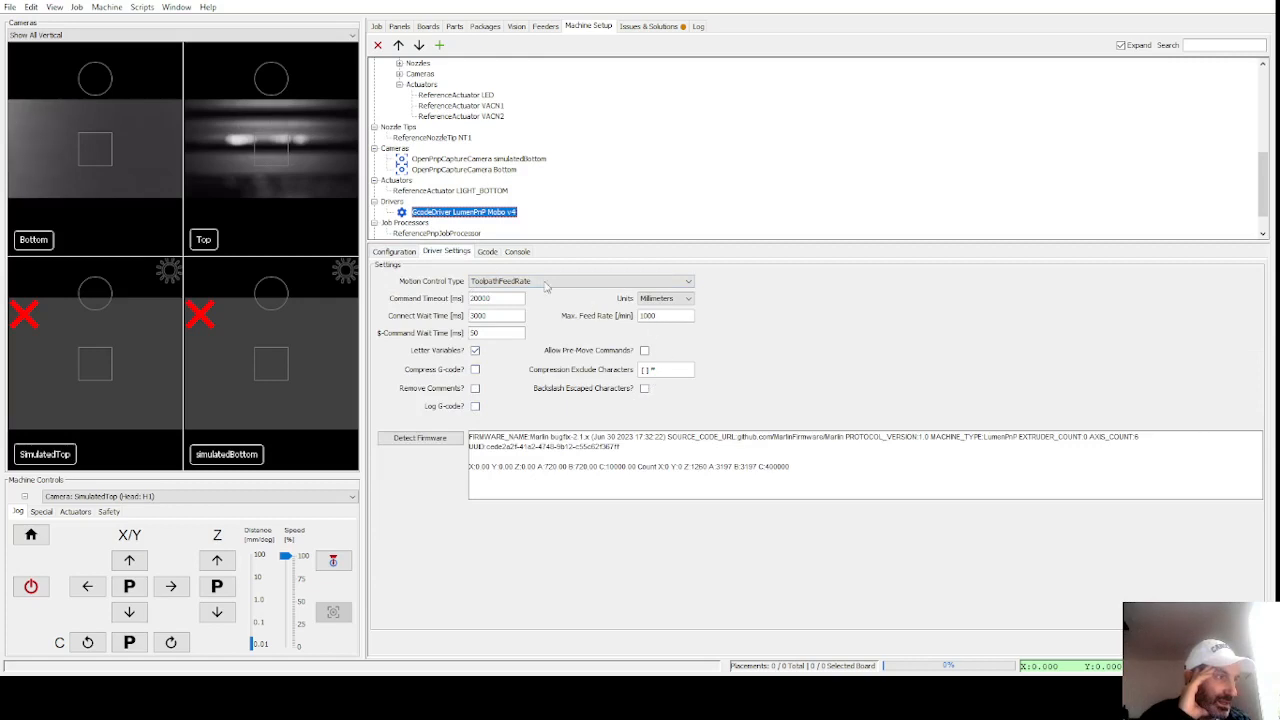
pyautogui.click(486, 252)
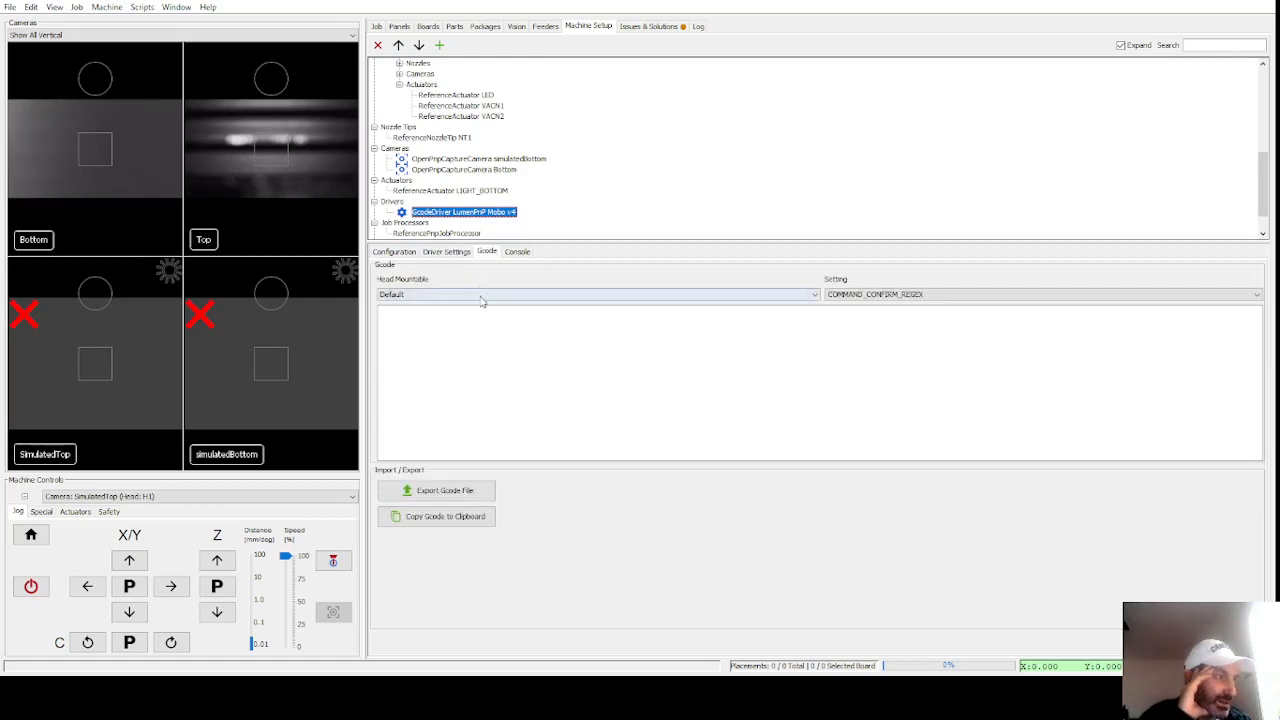
# Step: Recheck the issues list and the H1 LED actuator, and list the head mountables in the LumenPnP Mobo v4 G-code settings
pyautogui.click(632, 28)
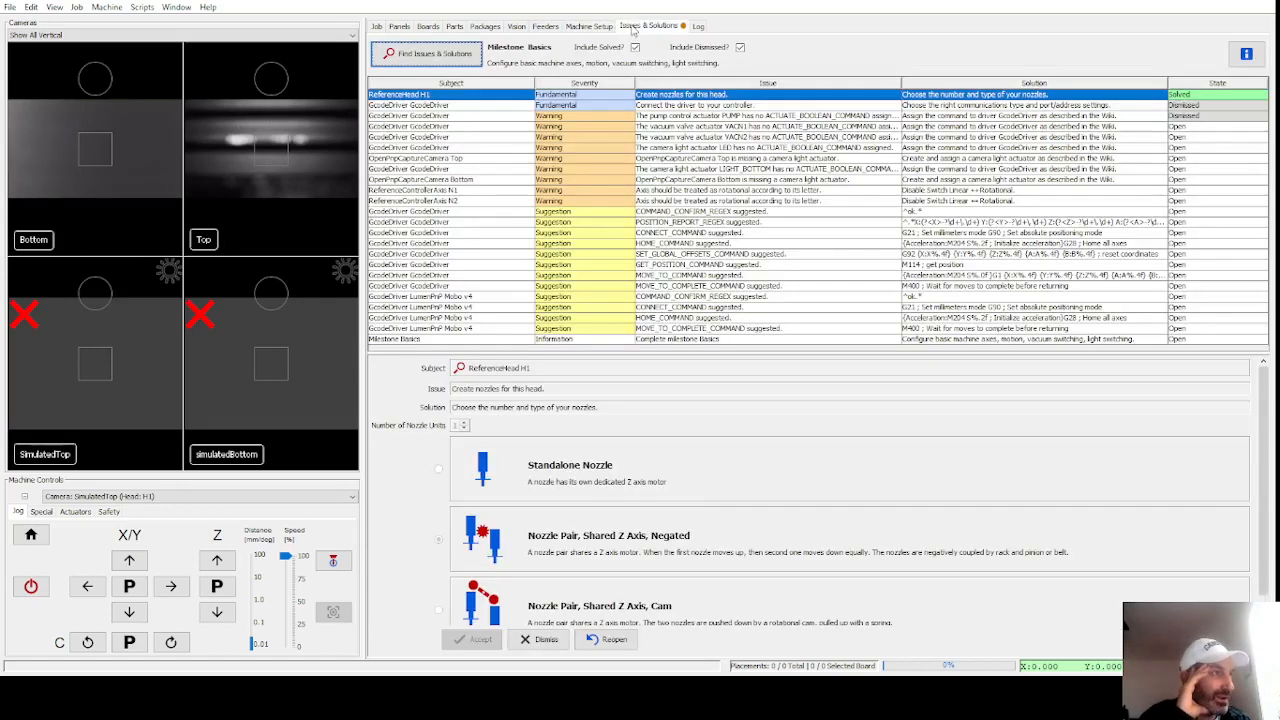
pyautogui.click(587, 26)
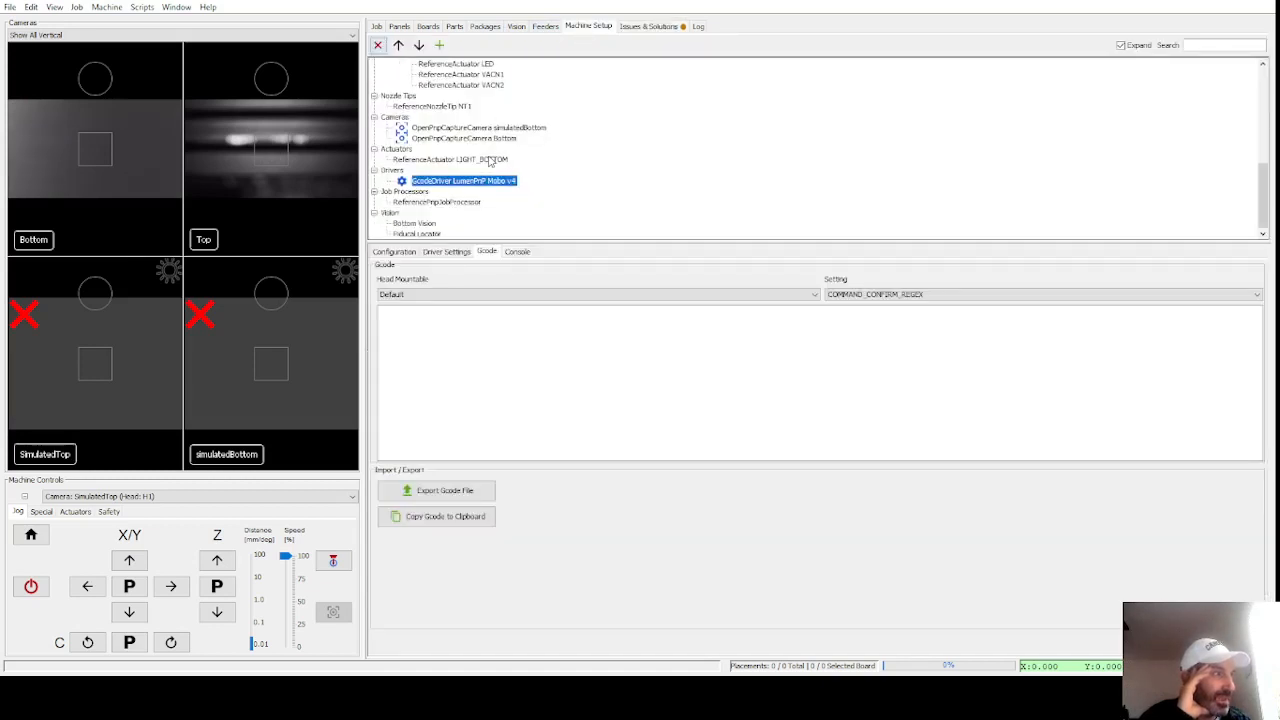
pyautogui.scroll(2, 484, 158)
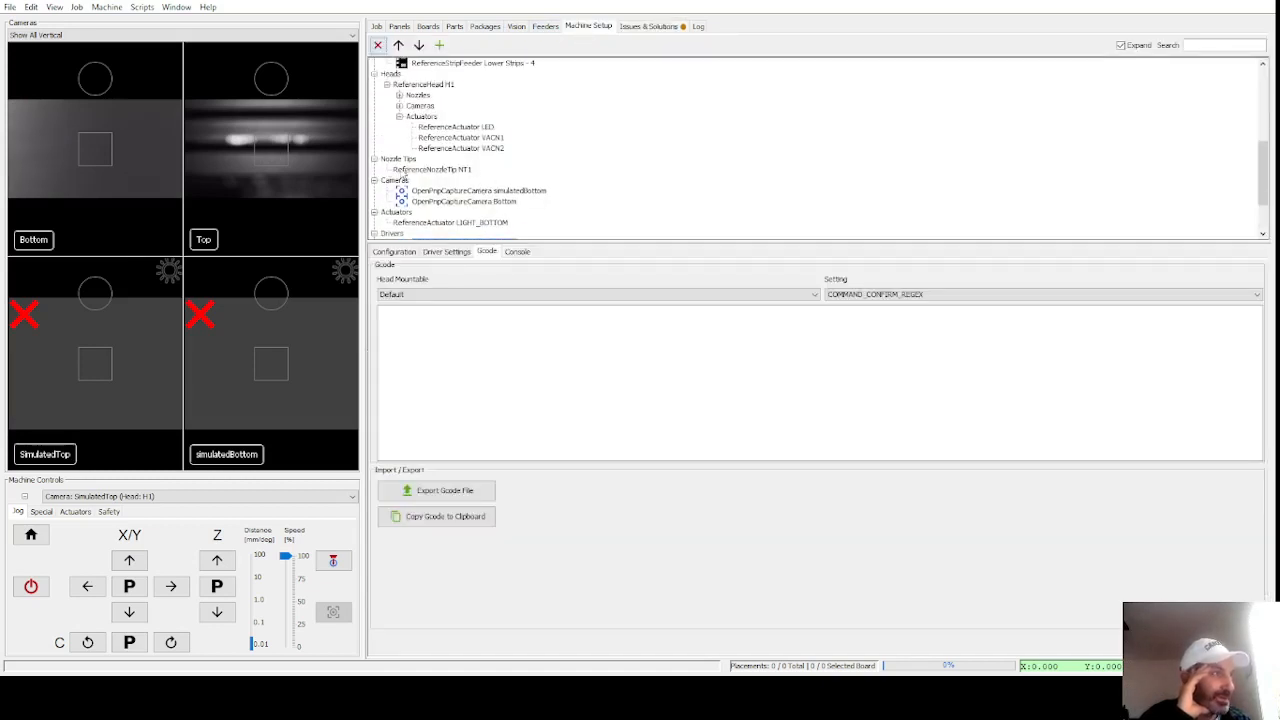
pyautogui.click(440, 127)
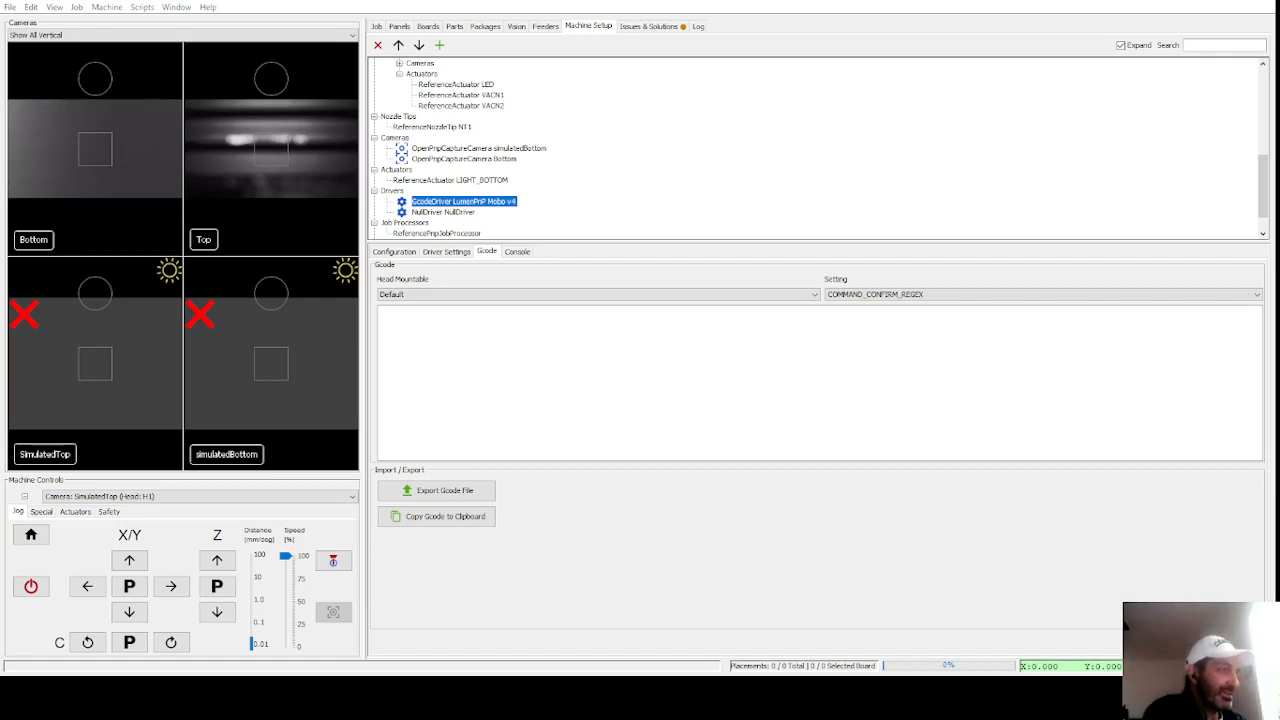
pyautogui.click(445, 294)
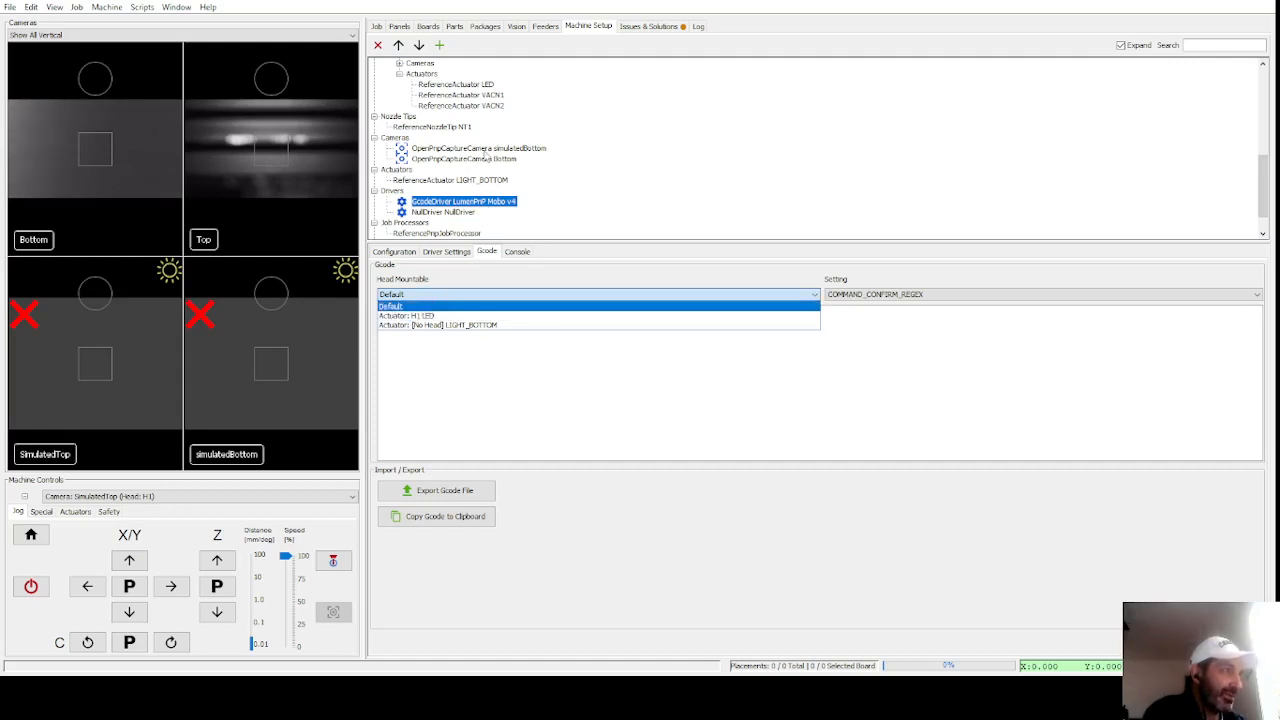
# Step: Switch the VACN1 actuator's driver to NullDriver and back to LumenPnP Mobo v4 to reassign it
pyautogui.scroll(1, 465, 115)
pyautogui.click(465, 127)
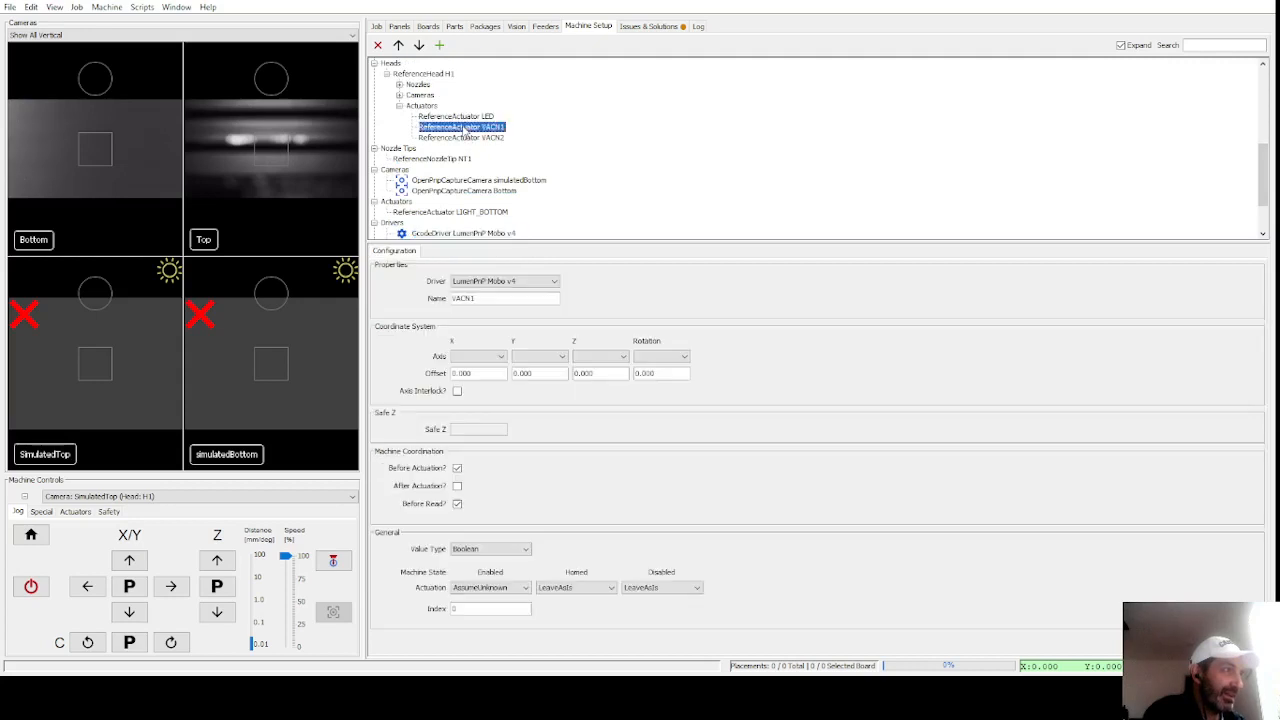
pyautogui.click(494, 283)
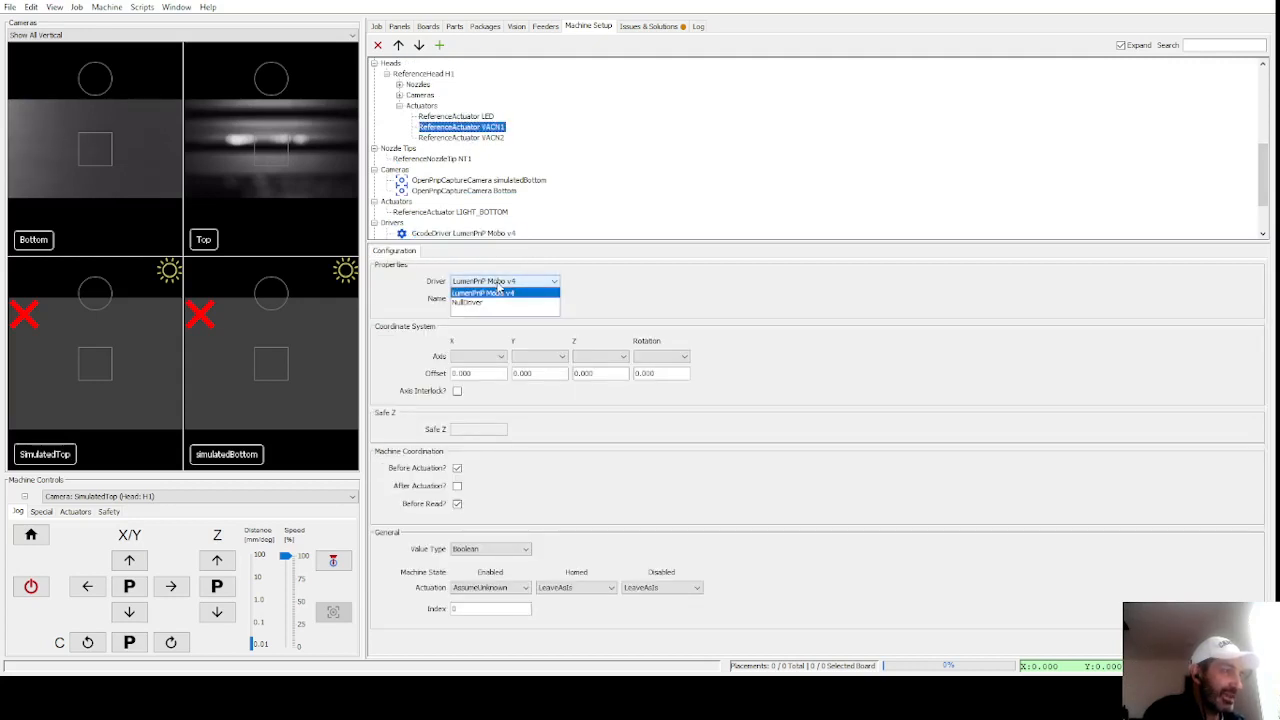
pyautogui.click(479, 305)
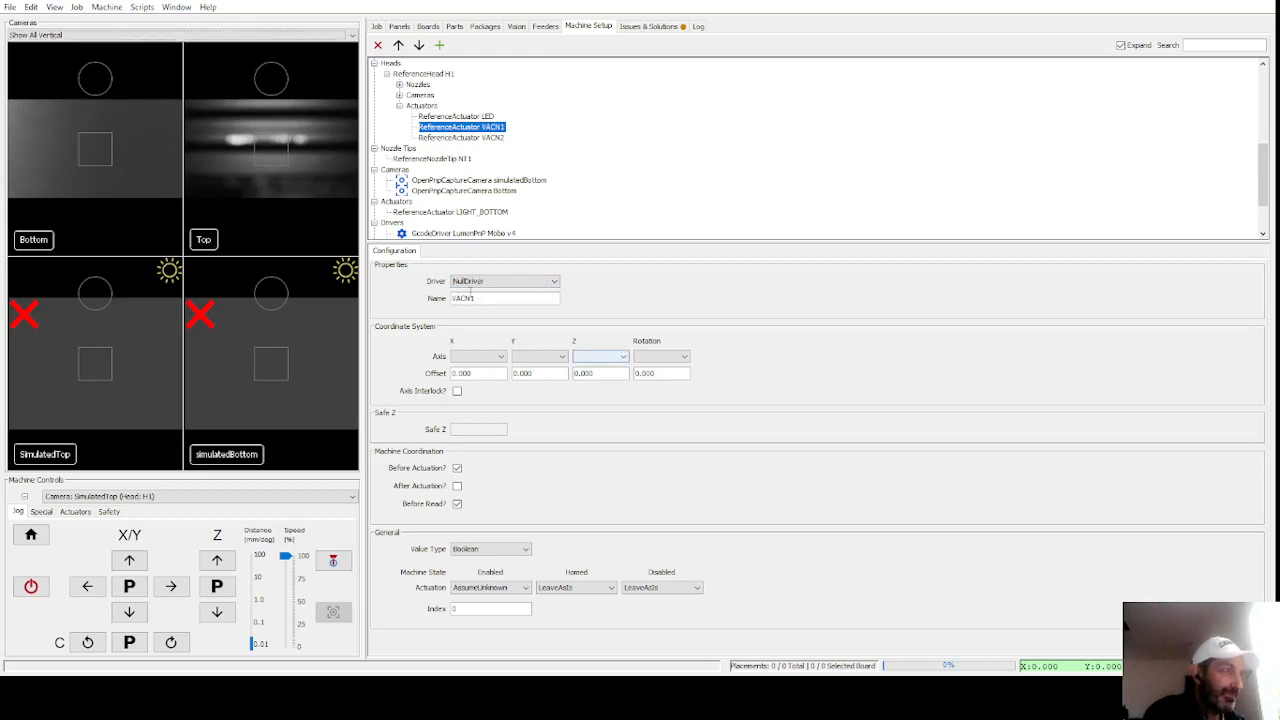
pyautogui.click(470, 281)
pyautogui.click(461, 293)
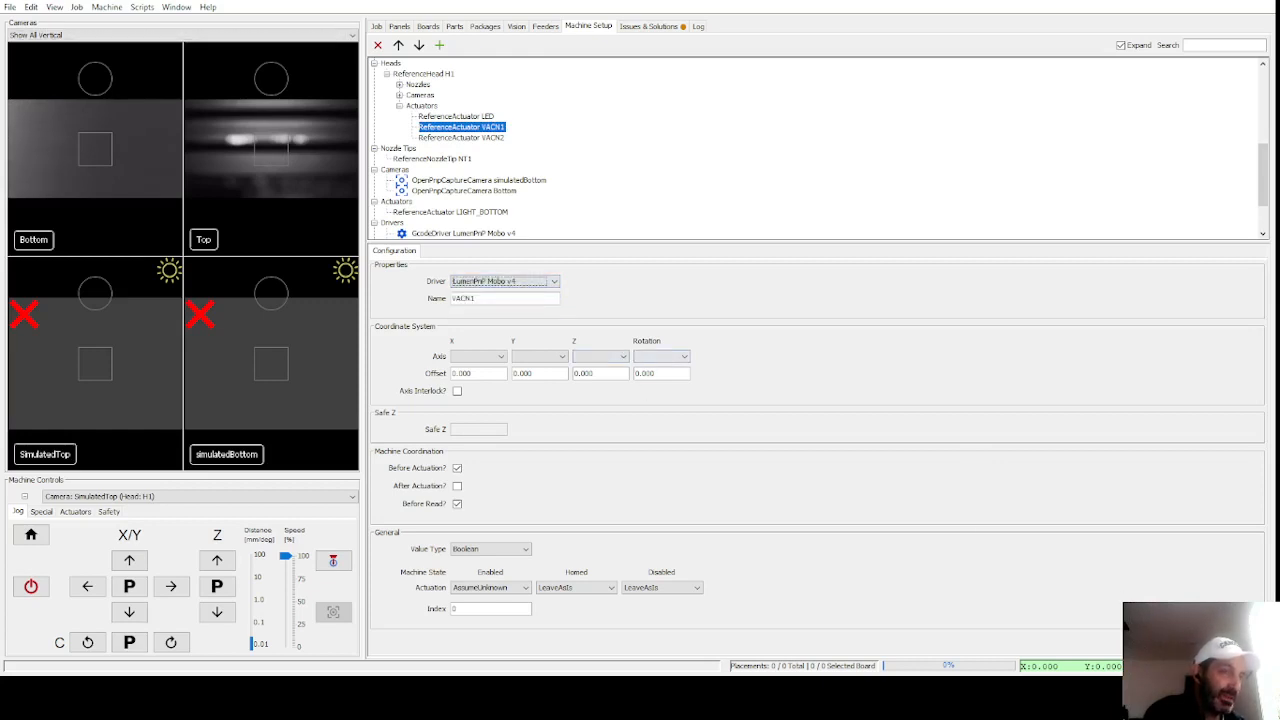
# Step: Check for VACN1 among the head mountables in the LumenPnP Mobo v4 driver's G-code settings
pyautogui.scroll(-1, 413, 159)
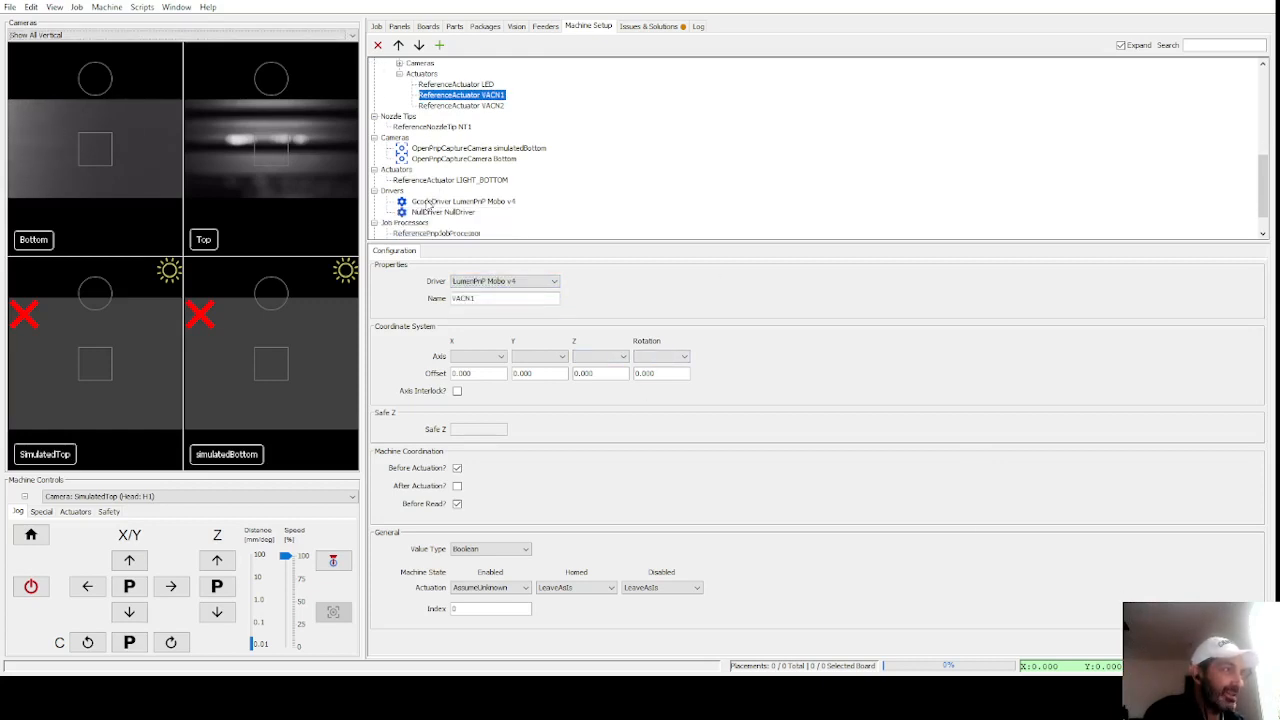
pyautogui.click(428, 202)
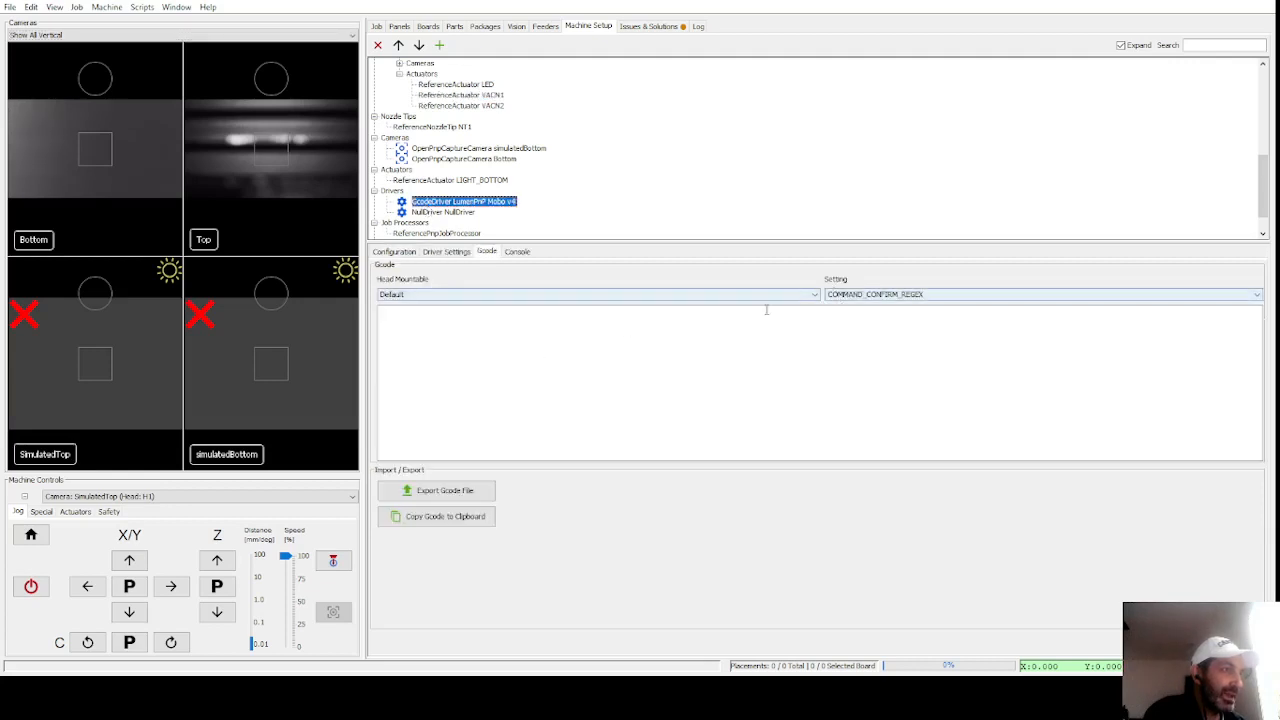
pyautogui.click(476, 300)
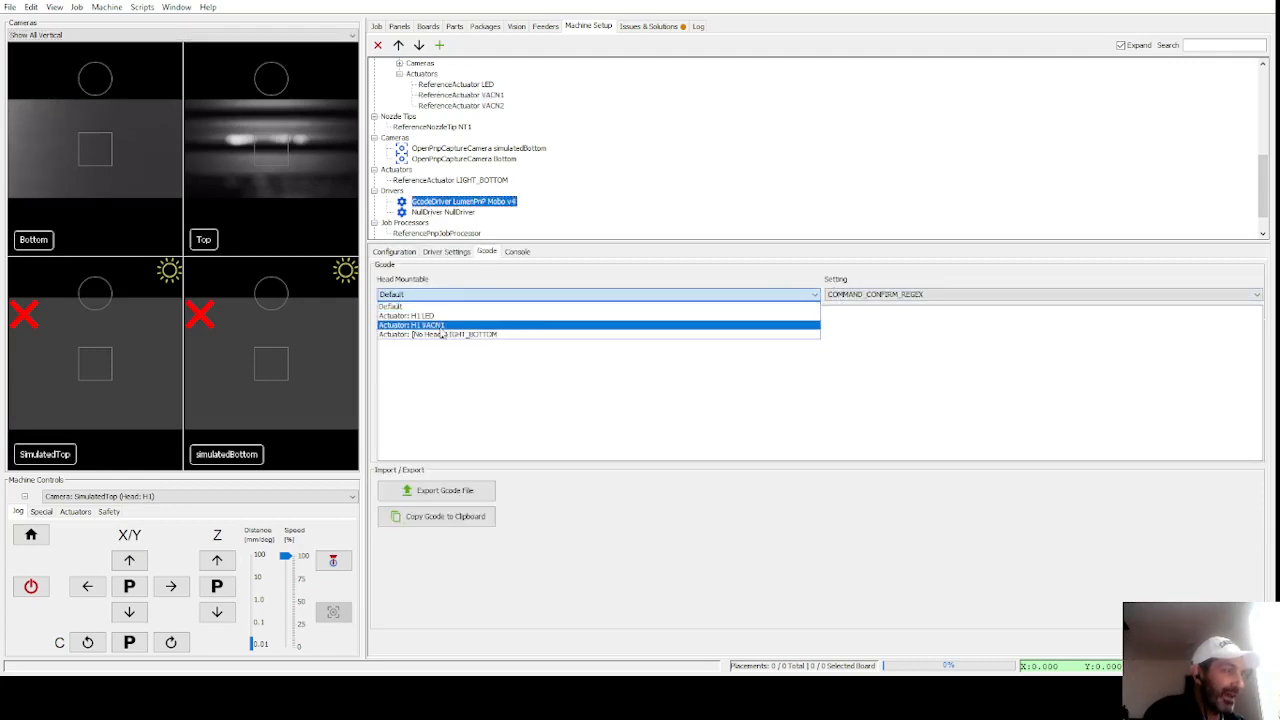
# Step: Switch the VACN2 actuator's driver to NullDriver and back to LumenPnP Mobo v4 to reassign it
pyautogui.click(455, 106)
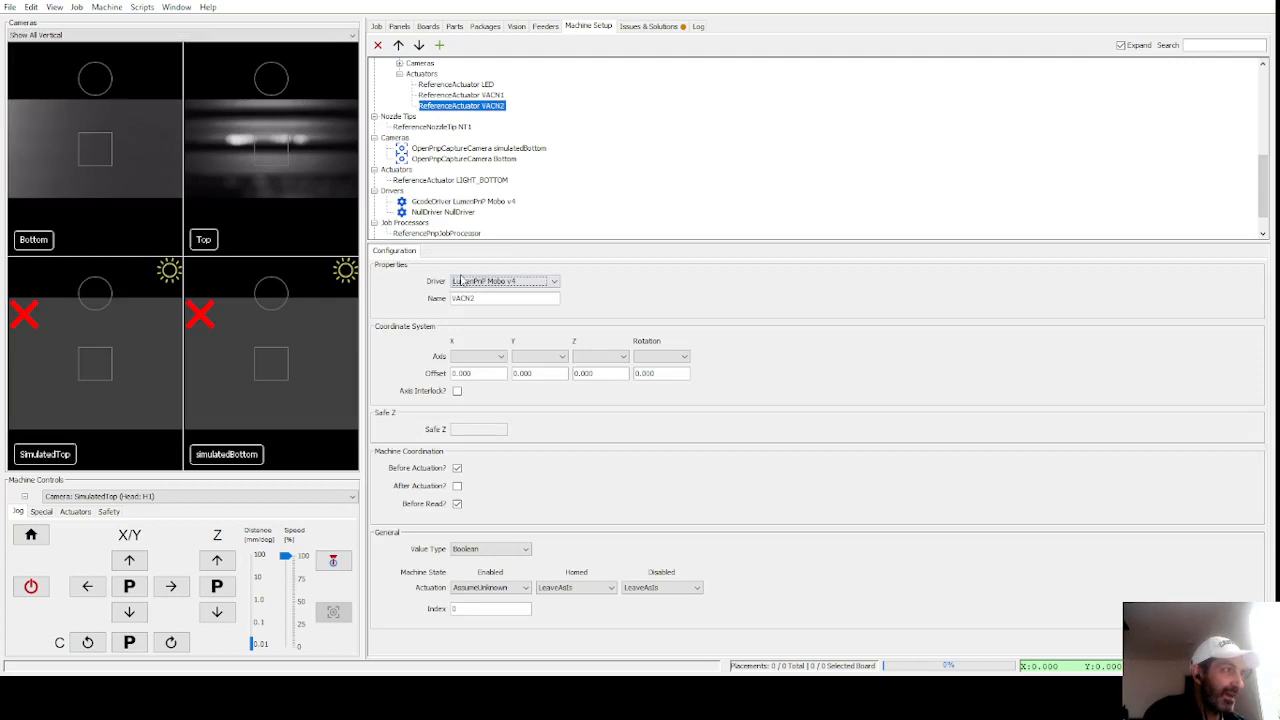
pyautogui.click(465, 281)
pyautogui.click(463, 303)
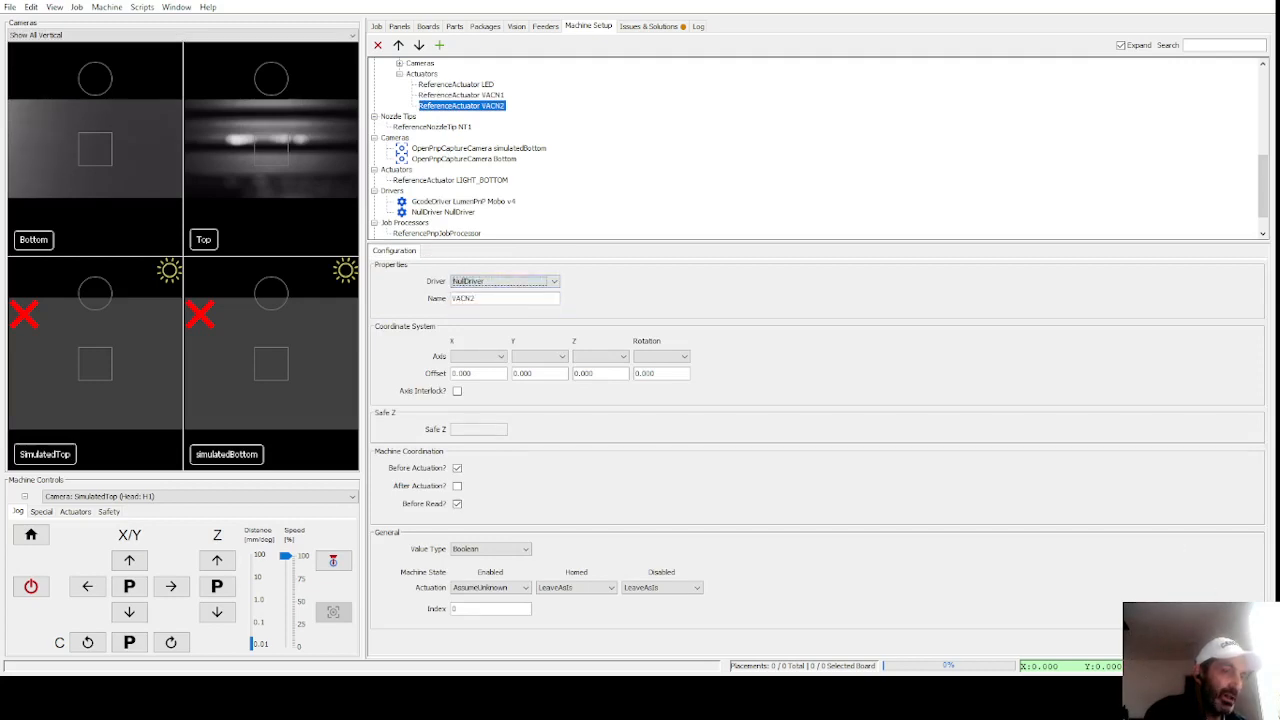
pyautogui.click(514, 284)
pyautogui.click(500, 293)
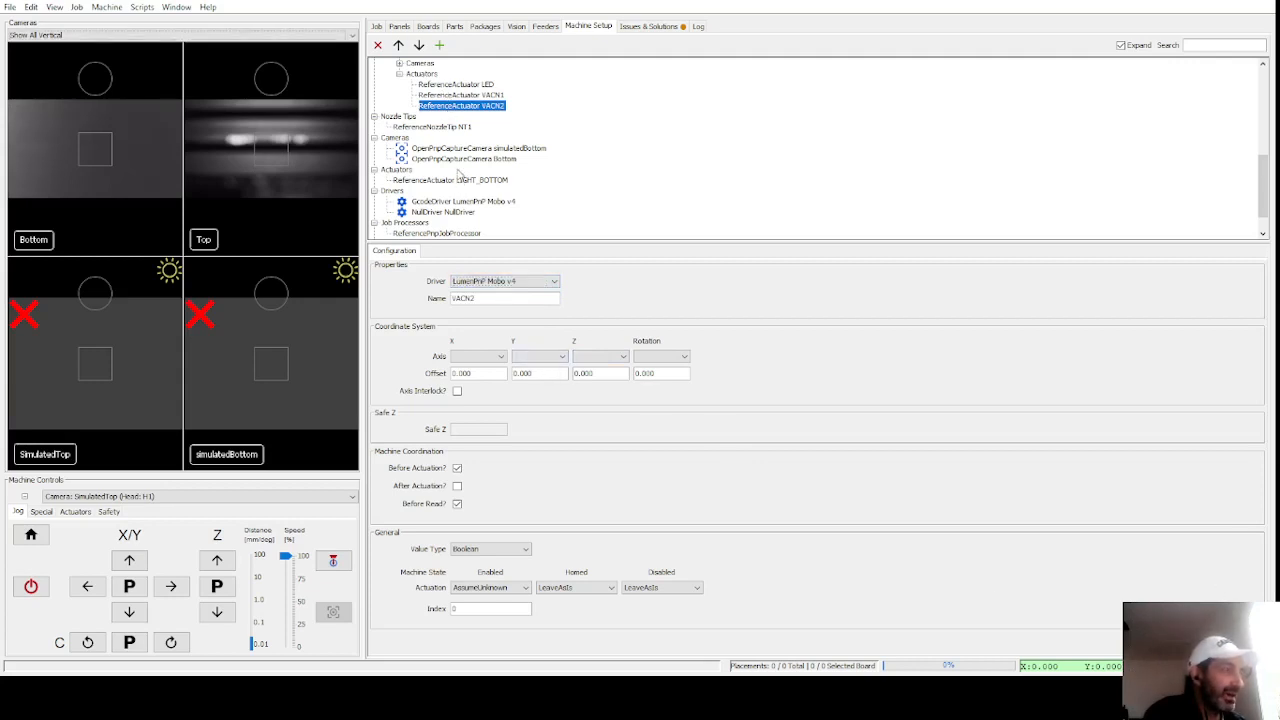
# Step: Switch the head LED actuator's driver to NullDriver and back to LumenPnP Mobo v4
pyautogui.click(451, 85)
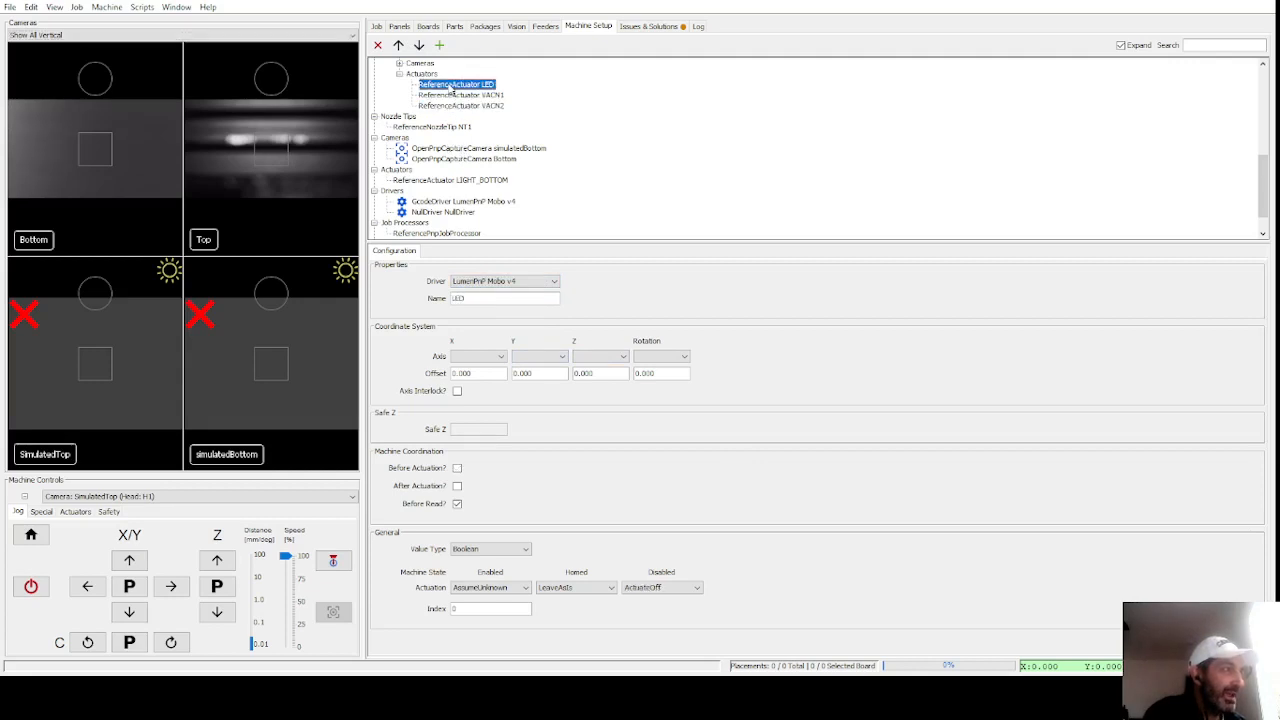
pyautogui.click(505, 281)
pyautogui.click(490, 299)
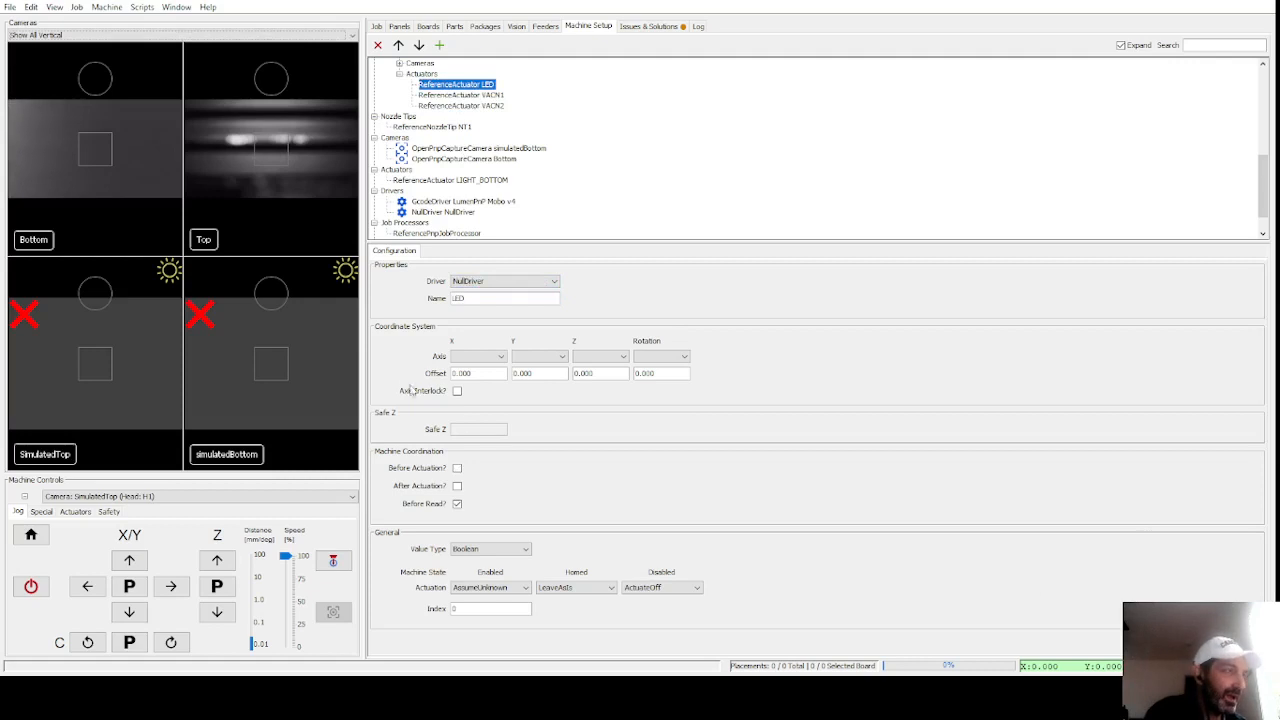
pyautogui.click(458, 284)
pyautogui.click(460, 292)
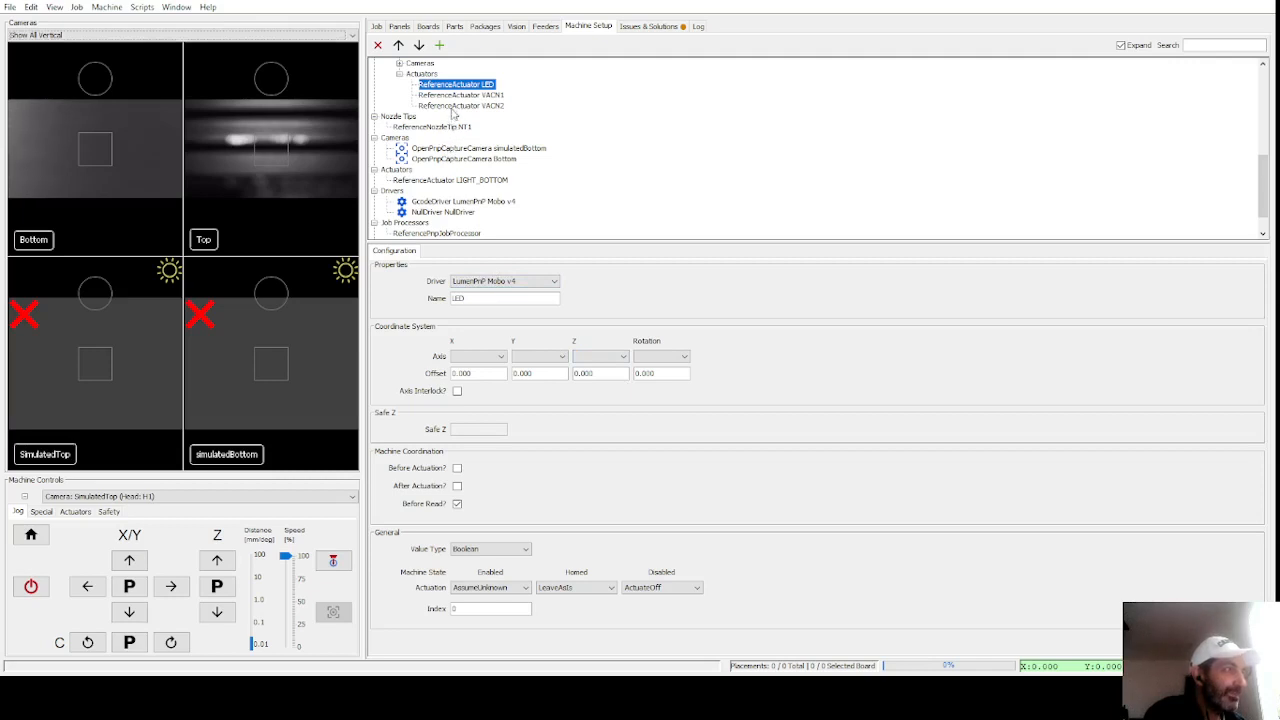
# Step: Check the head mountables listed in the LumenPnP Mobo v4 driver's G-code settings for the reassigned actuators
pyautogui.click(432, 202)
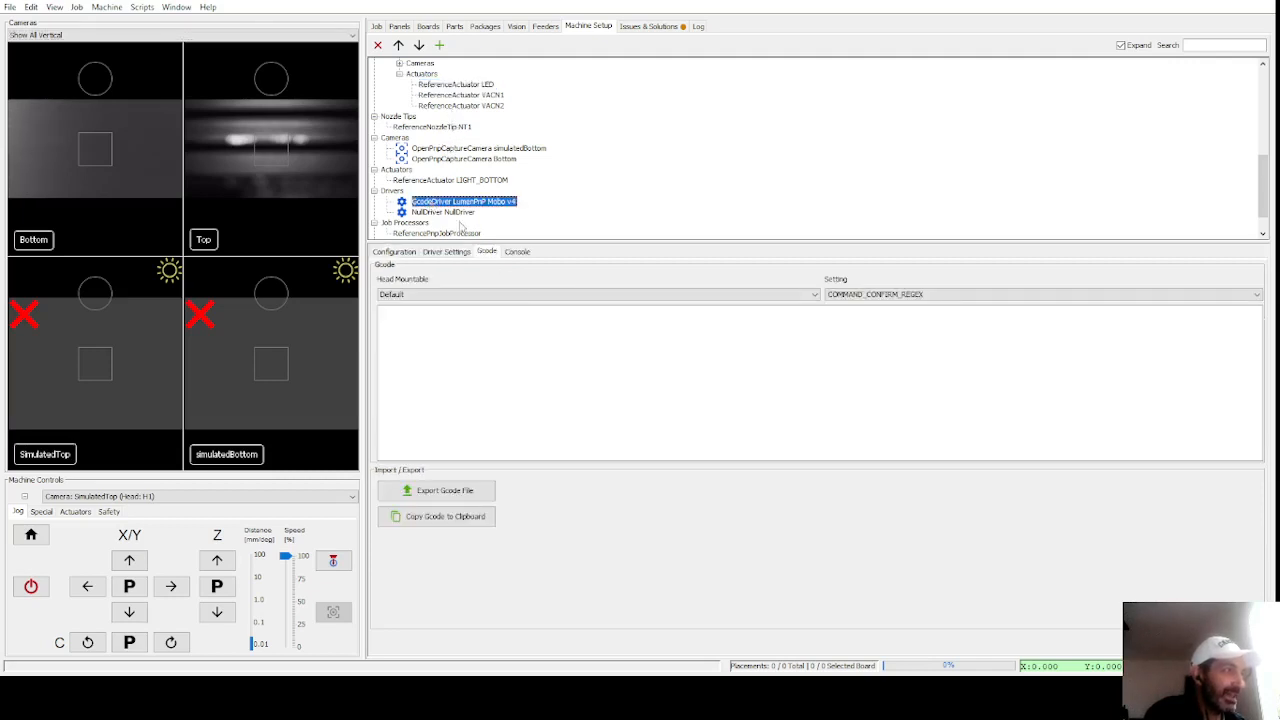
pyautogui.click(470, 295)
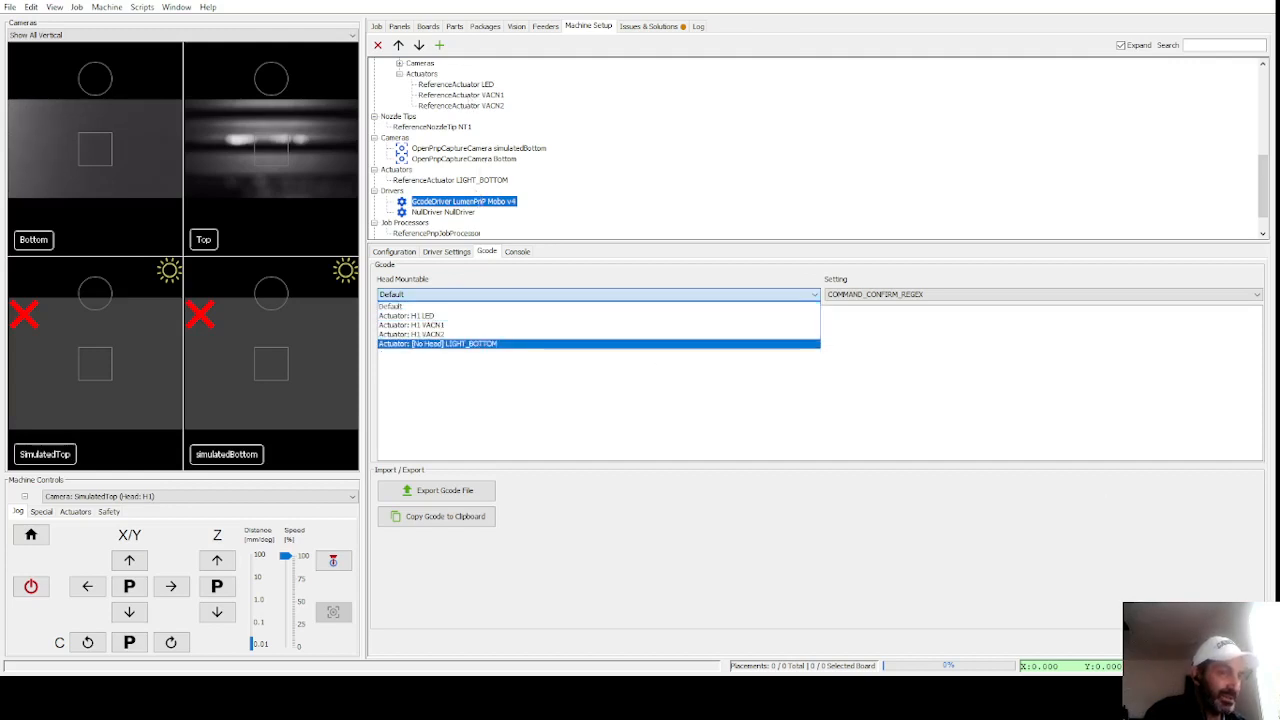
pyautogui.click(853, 381)
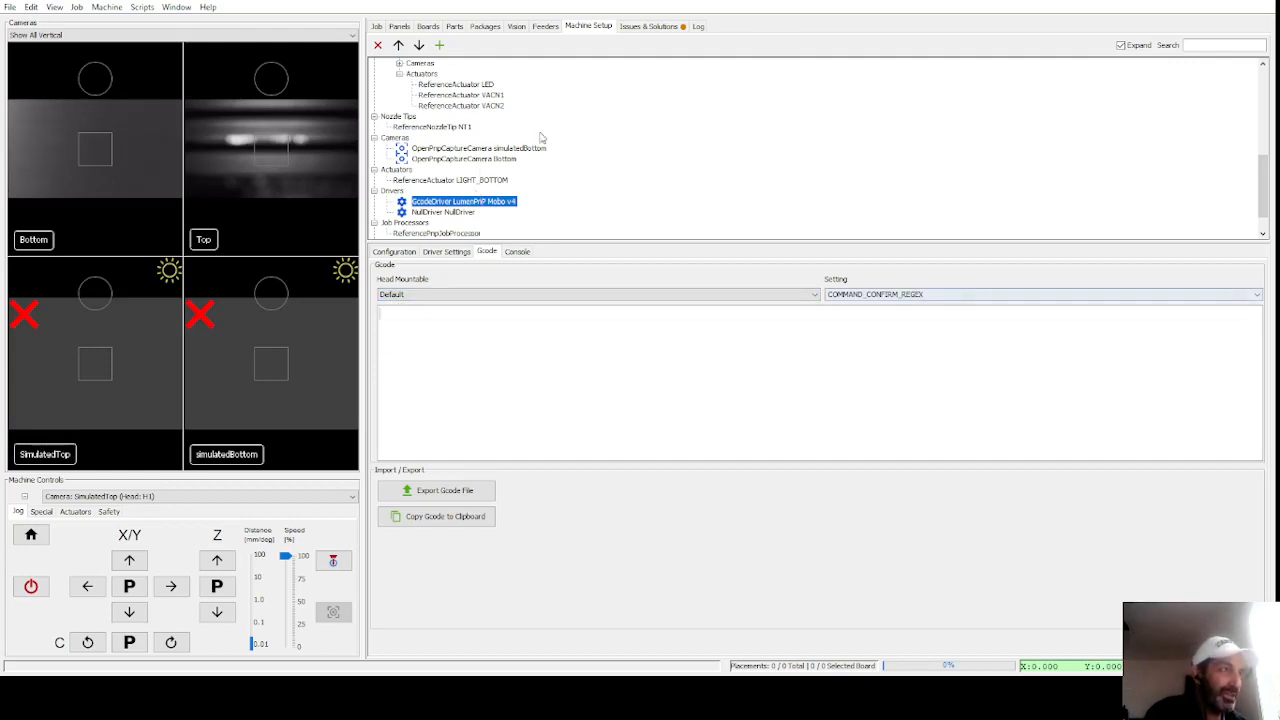
# Step: Delete the LED actuator from head H1 and rename the machine-level LIGHT_BOTTOM actuator to LED
pyautogui.click(448, 85)
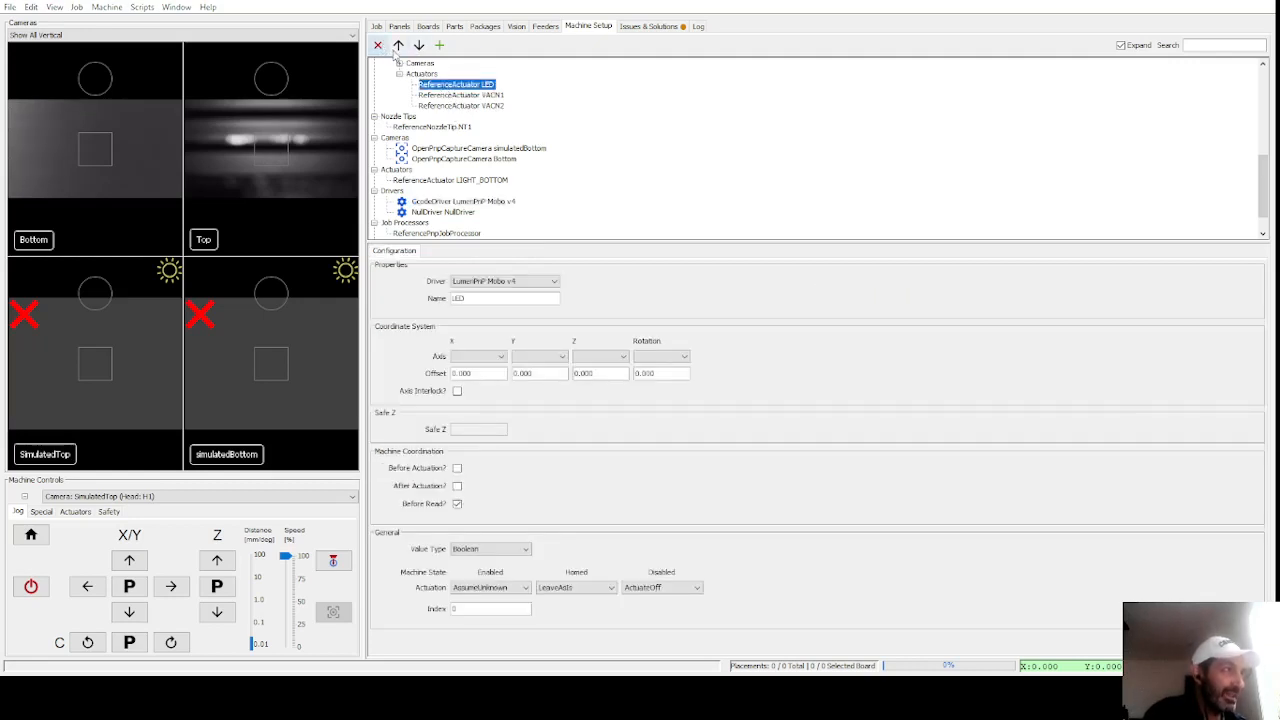
pyautogui.click(614, 352)
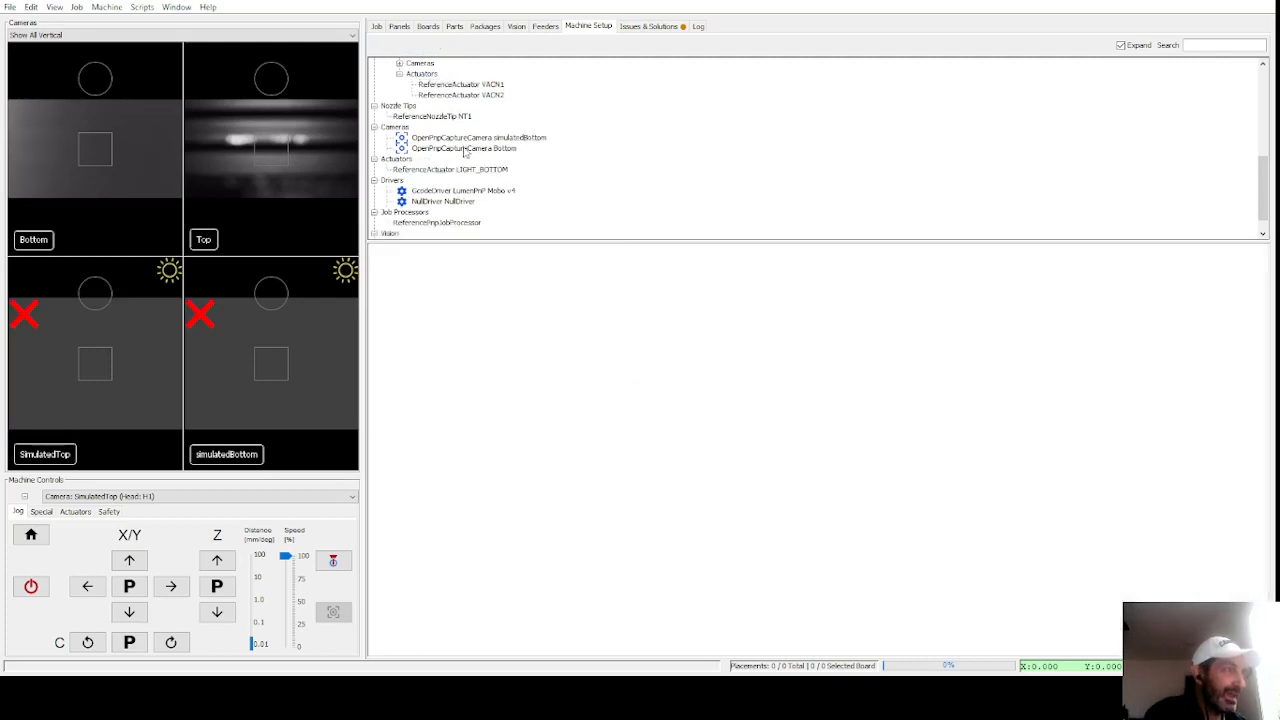
pyautogui.click(457, 170)
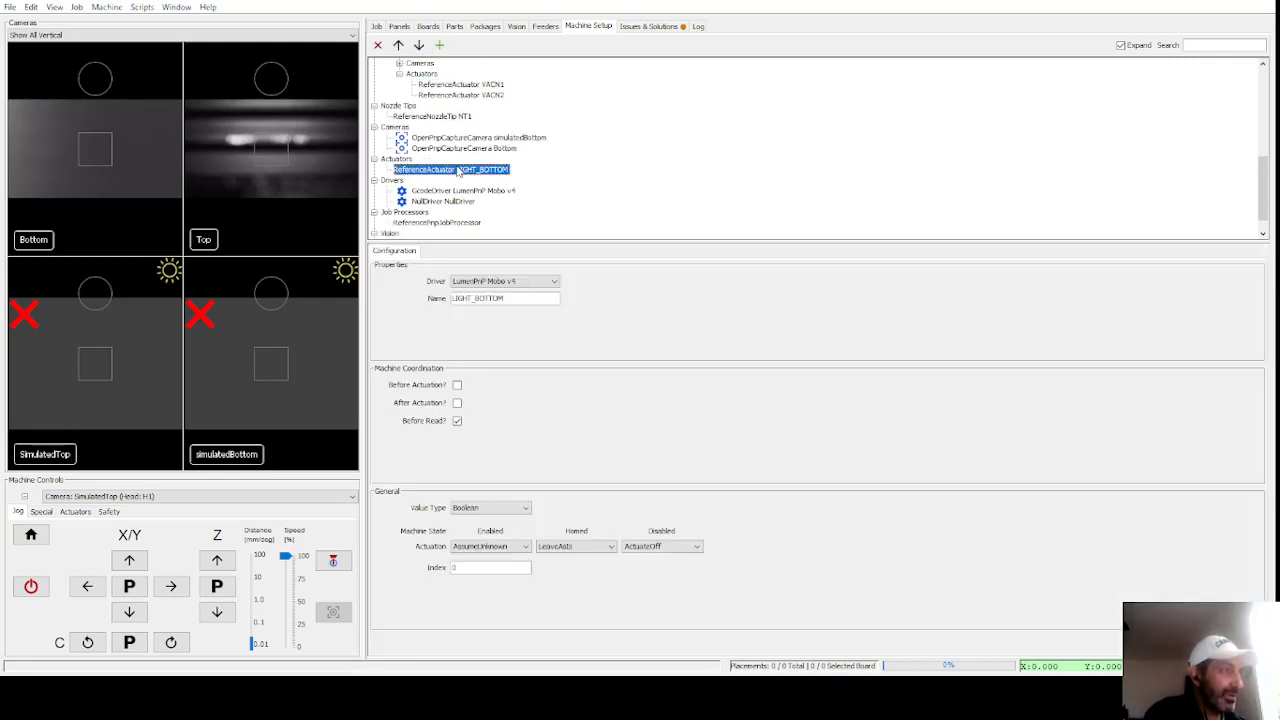
pyautogui.doubleClick(521, 298)
pyautogui.write('LED')
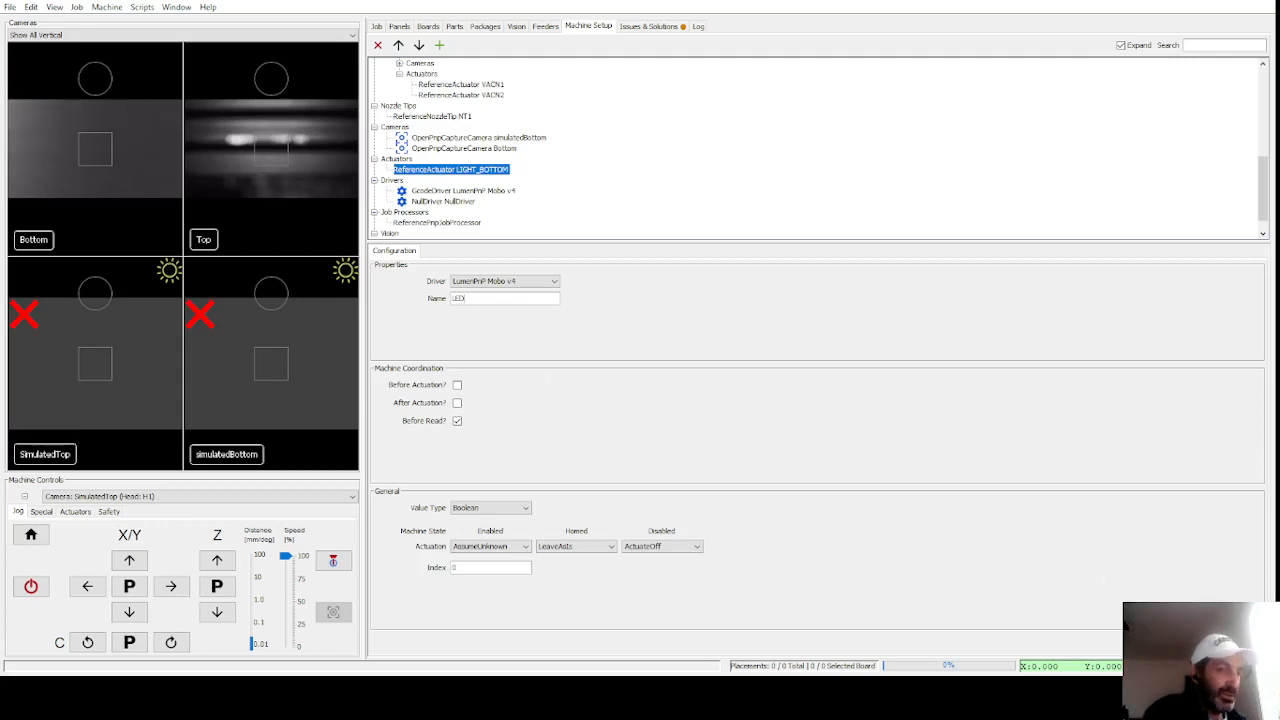
pyautogui.click(1236, 643)
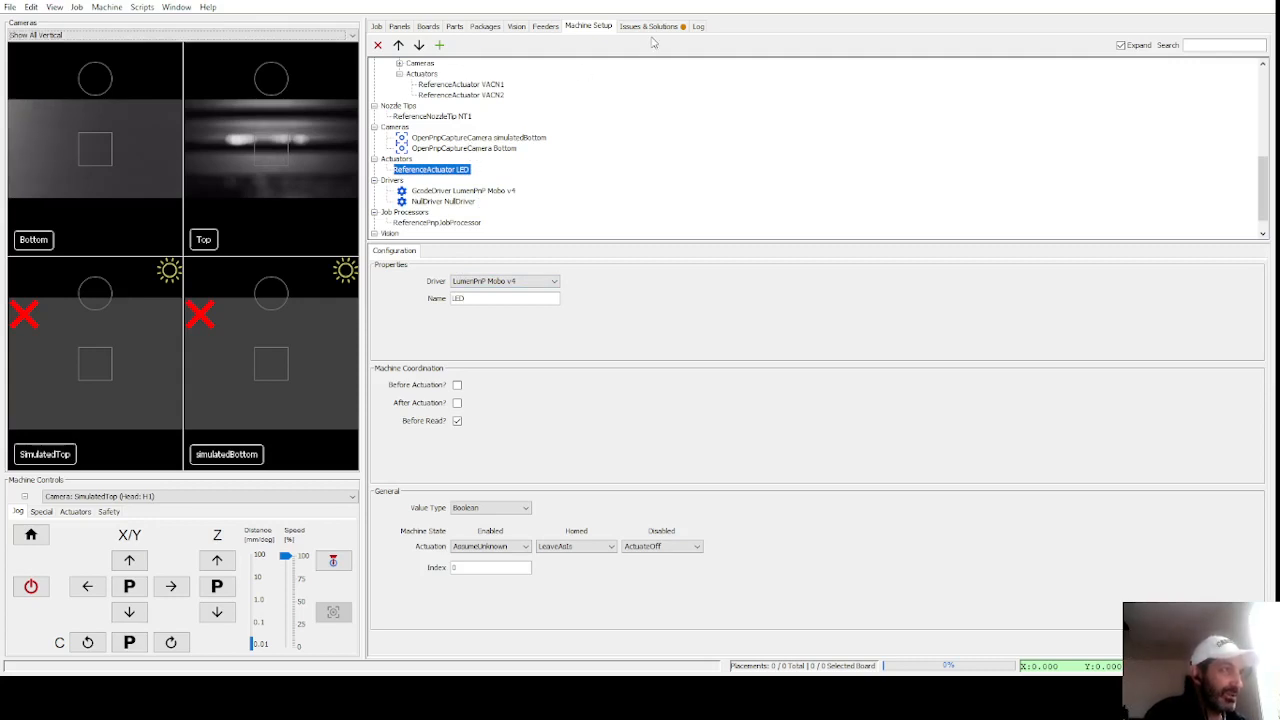
# Step: Delete the NullDriver and list the head mountables in the LumenPnP Mobo v4 driver's G-code settings
pyautogui.click(450, 201)
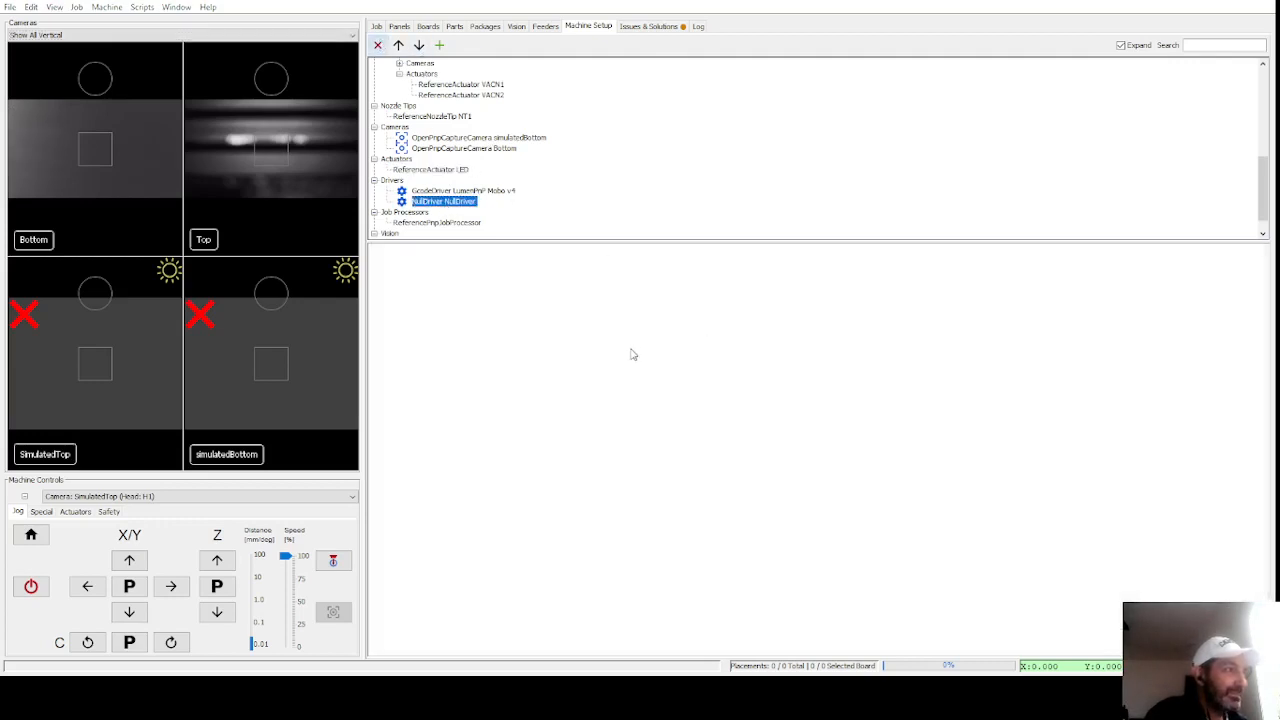
pyautogui.click(477, 183)
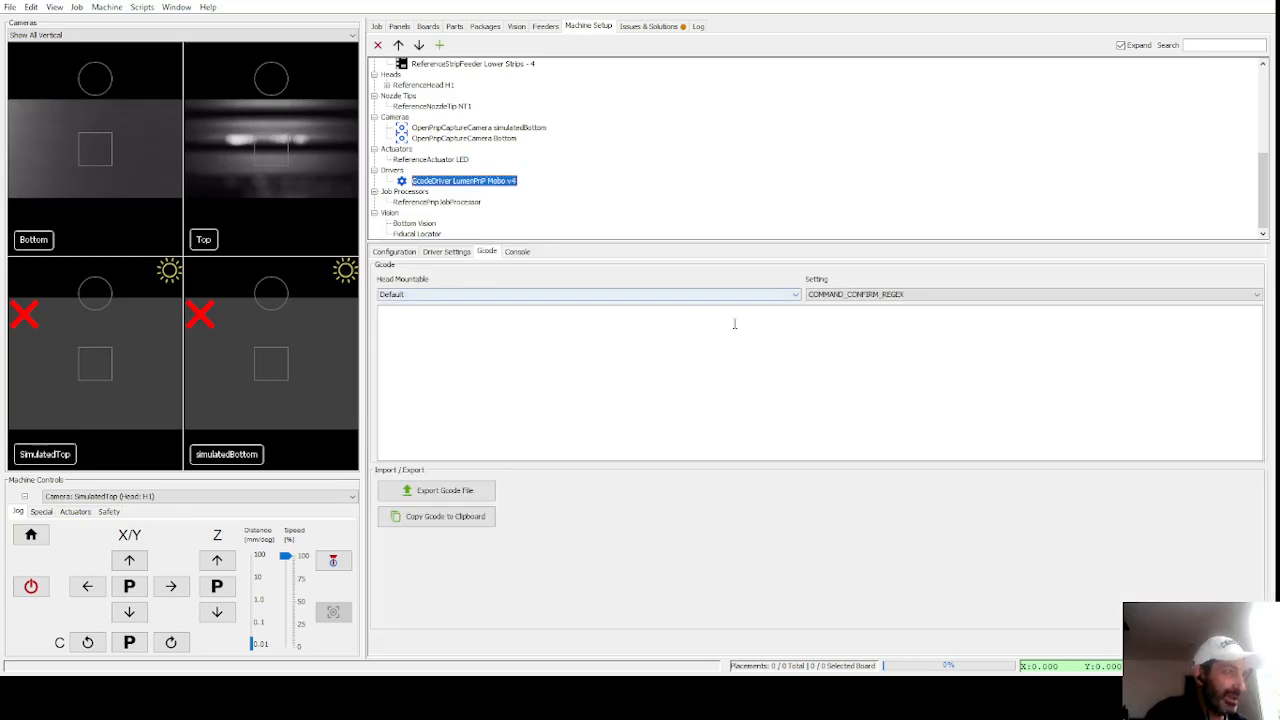
pyautogui.click(776, 296)
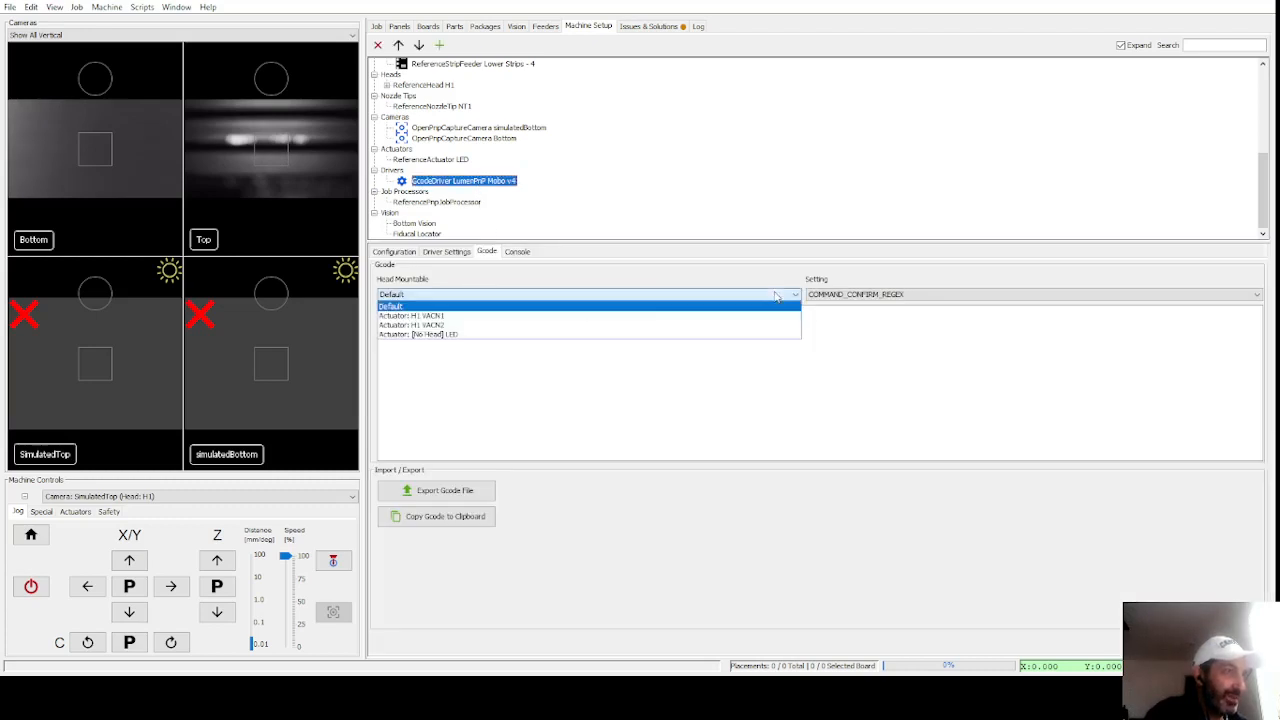
pyautogui.click(429, 352)
# Step: Rerun the issues search and dismiss the warning about the PUMP actuator's missing ACTUATE_BOOLEAN_COMMAND
pyautogui.click(666, 28)
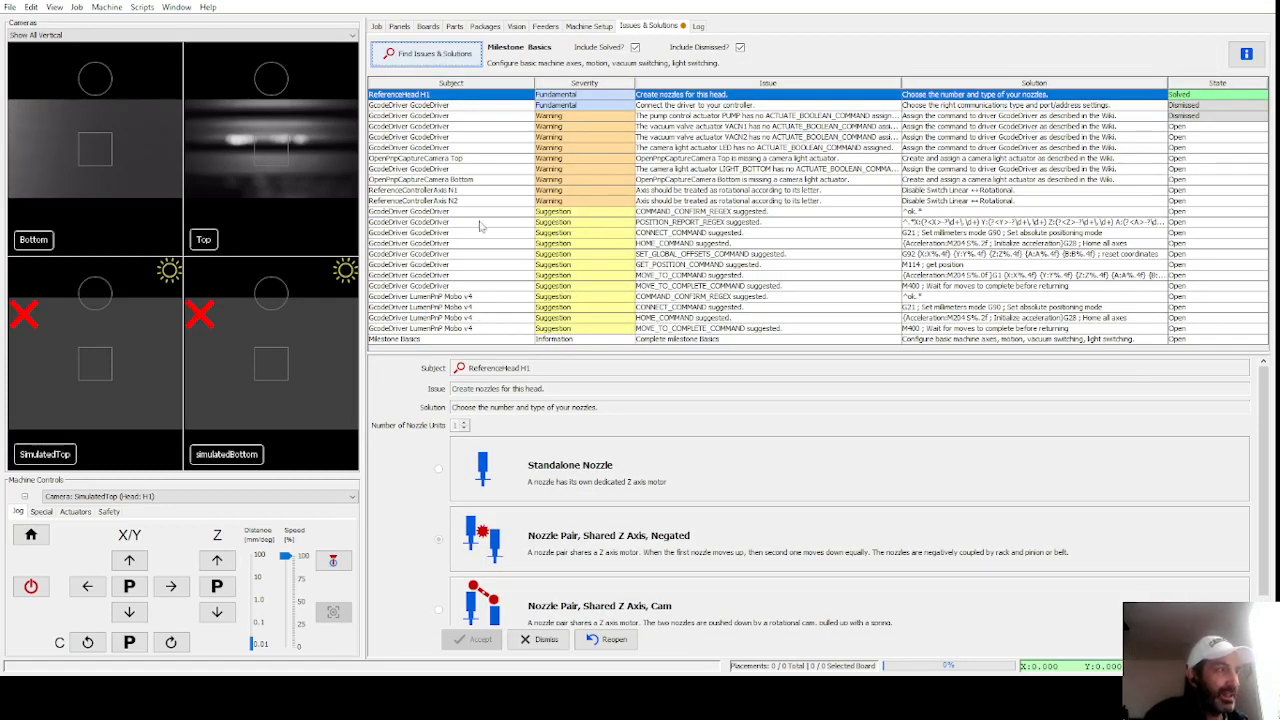
pyautogui.click(446, 58)
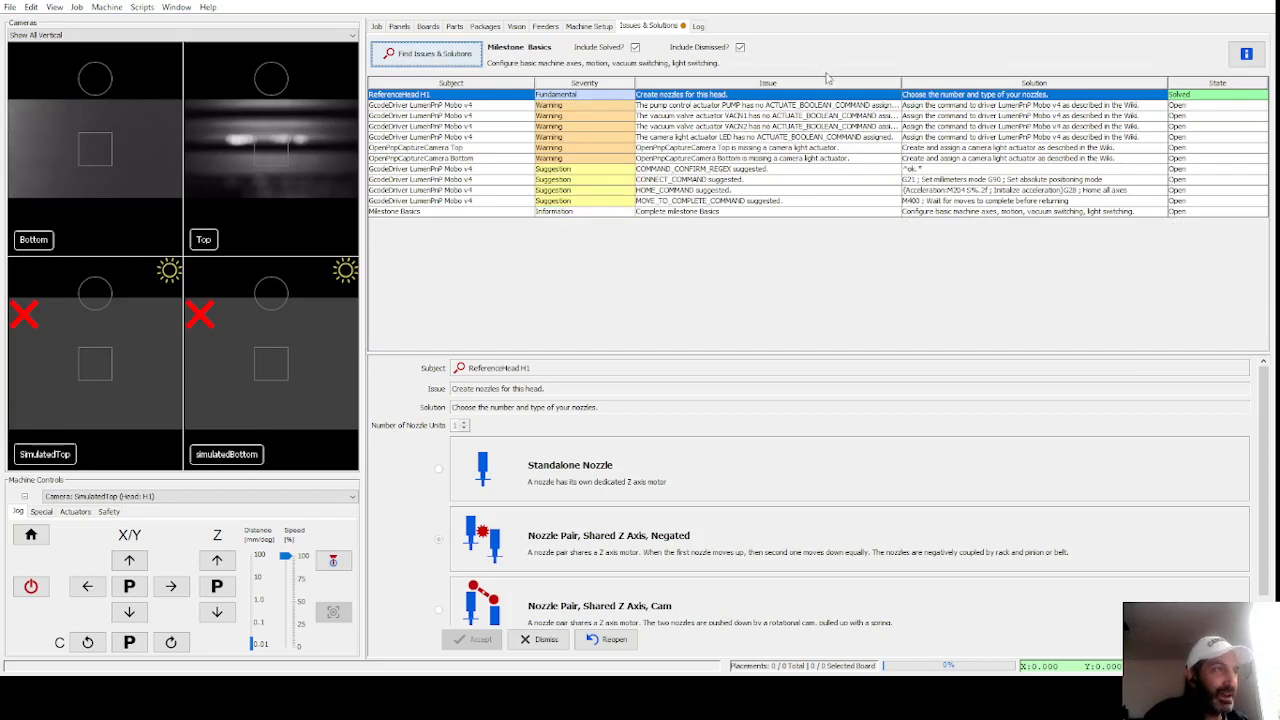
pyautogui.click(739, 108)
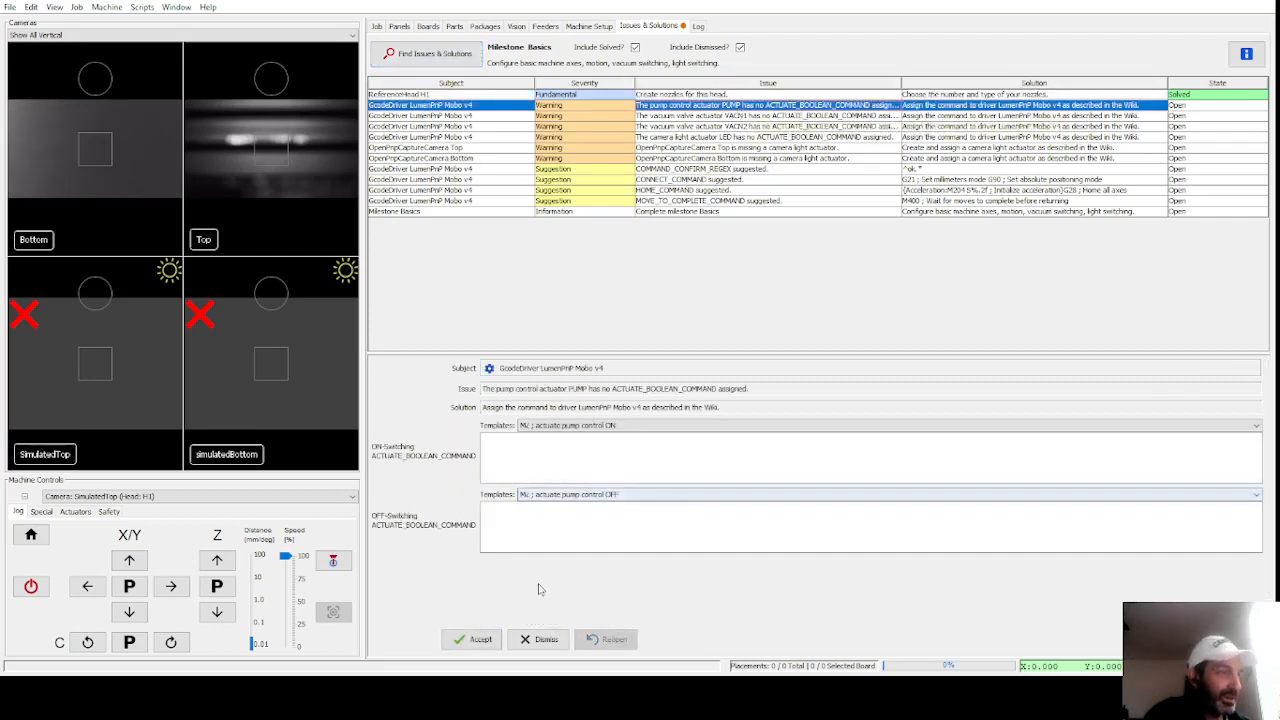
pyautogui.click(546, 643)
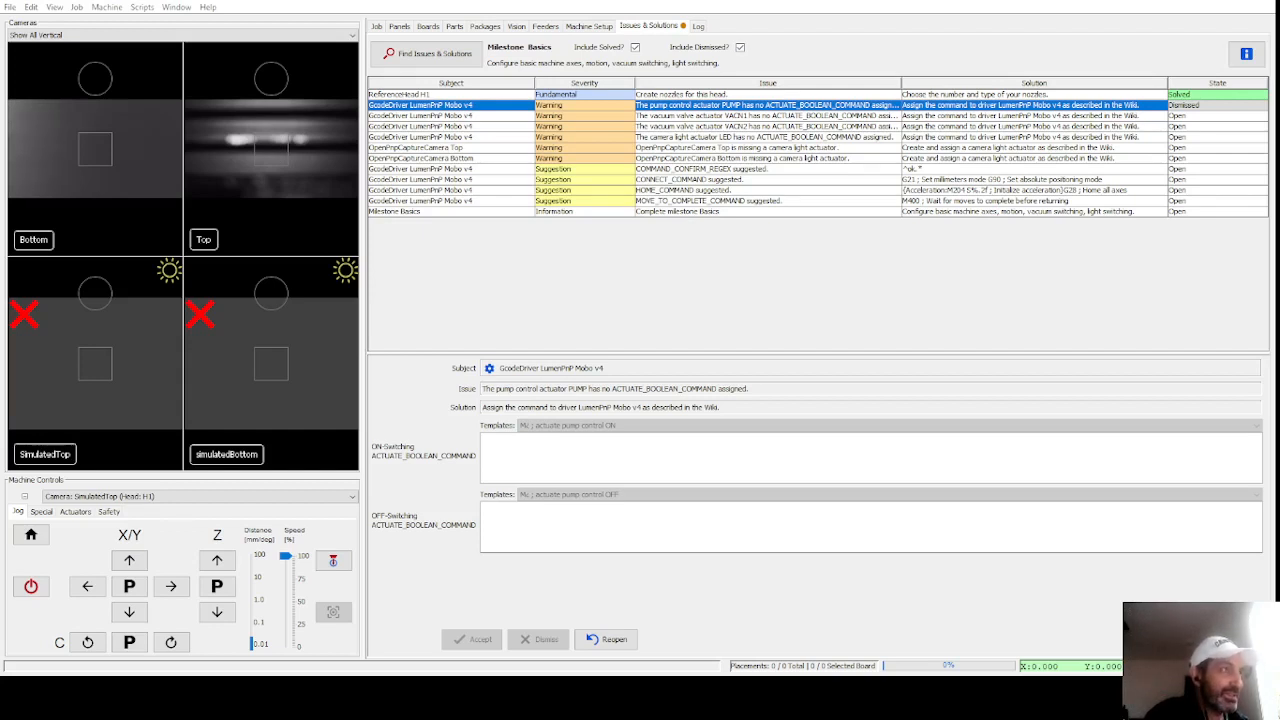
# Step: Expand head H1's actuators in the machine setup and select VACN1
pyautogui.click(584, 27)
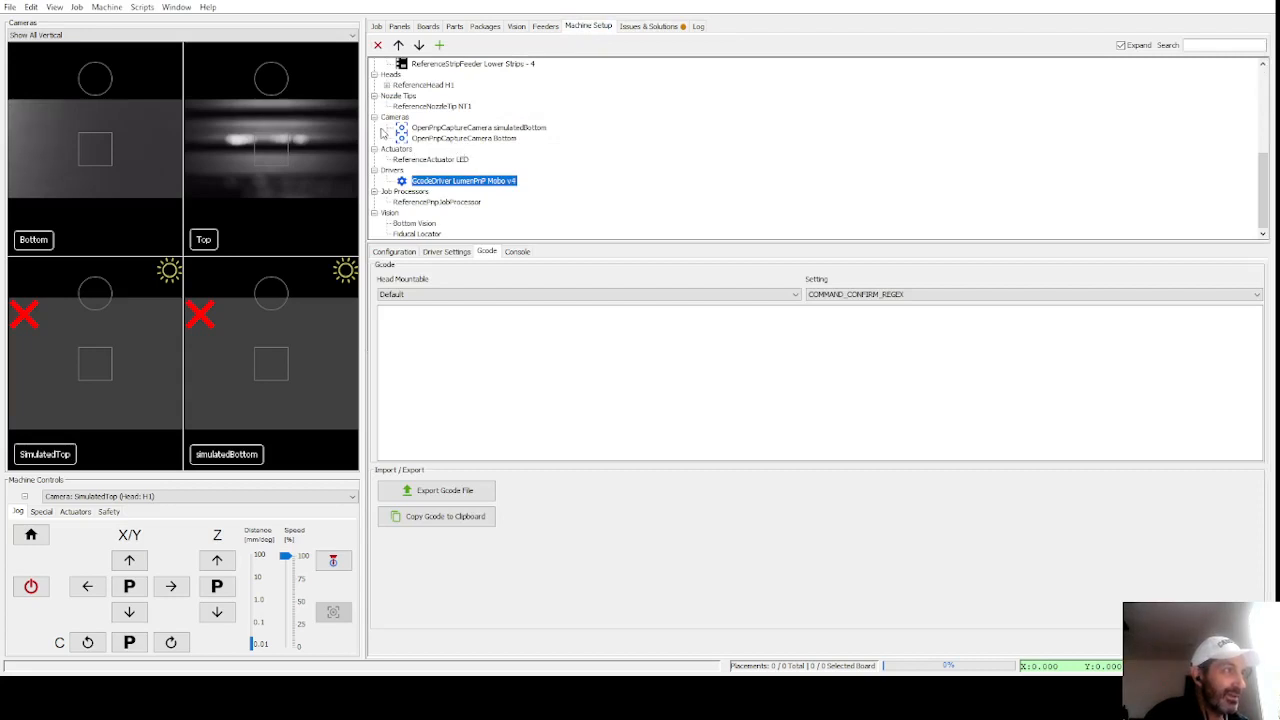
pyautogui.click(388, 86)
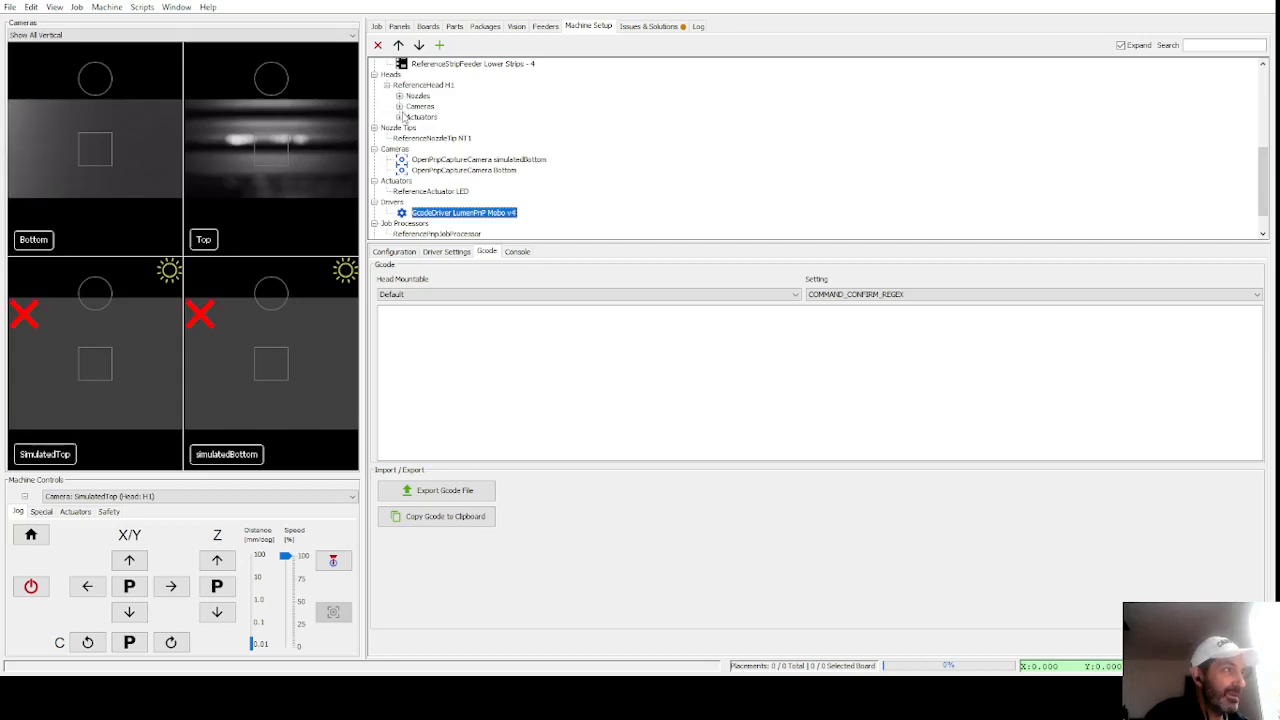
pyautogui.click(399, 117)
pyautogui.click(428, 130)
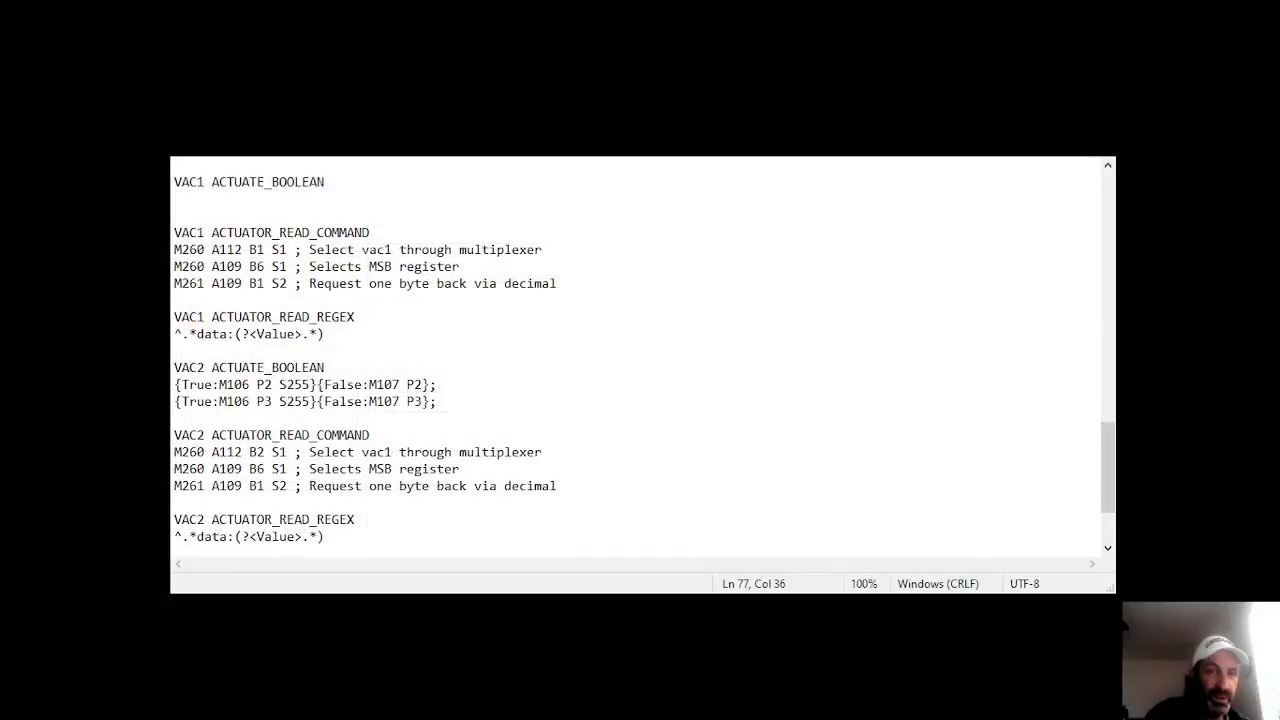
# Step: In the text editor's G-code notes, copy the two command lines under VAC2 ACTUATE_BOOLEAN
pyautogui.click(1053, 420)
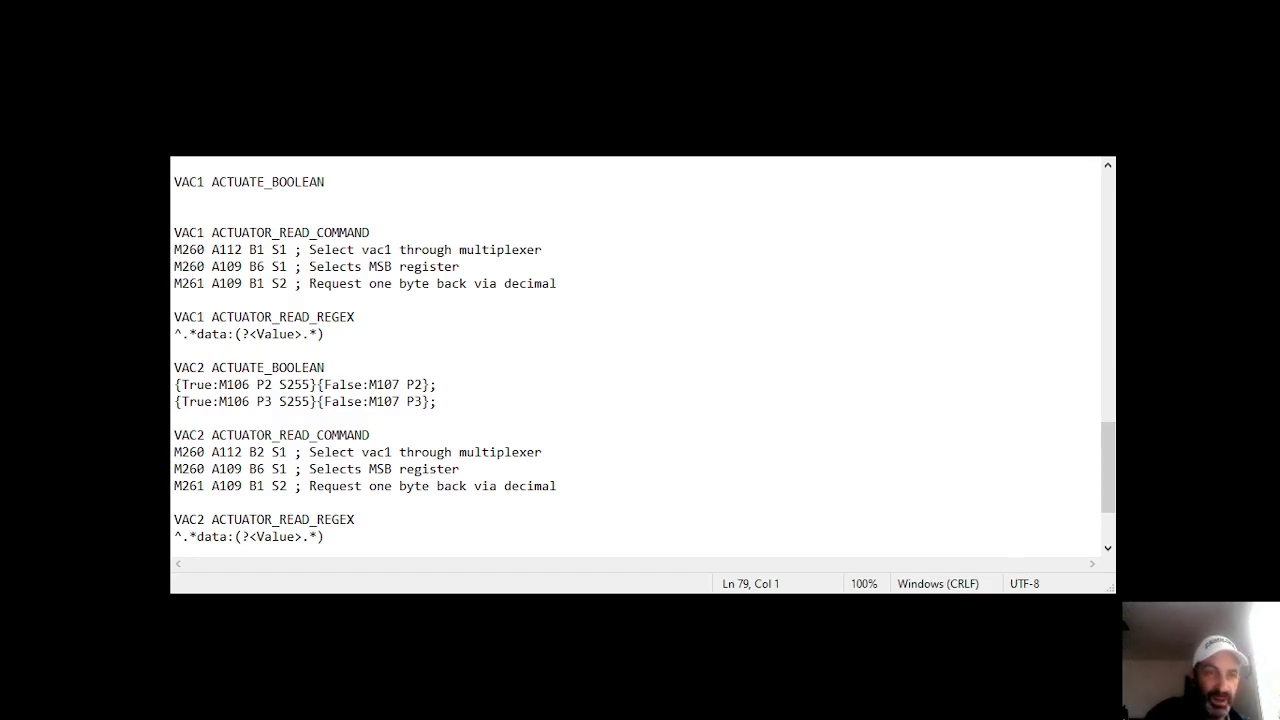
pyautogui.scroll(2, 640, 360)
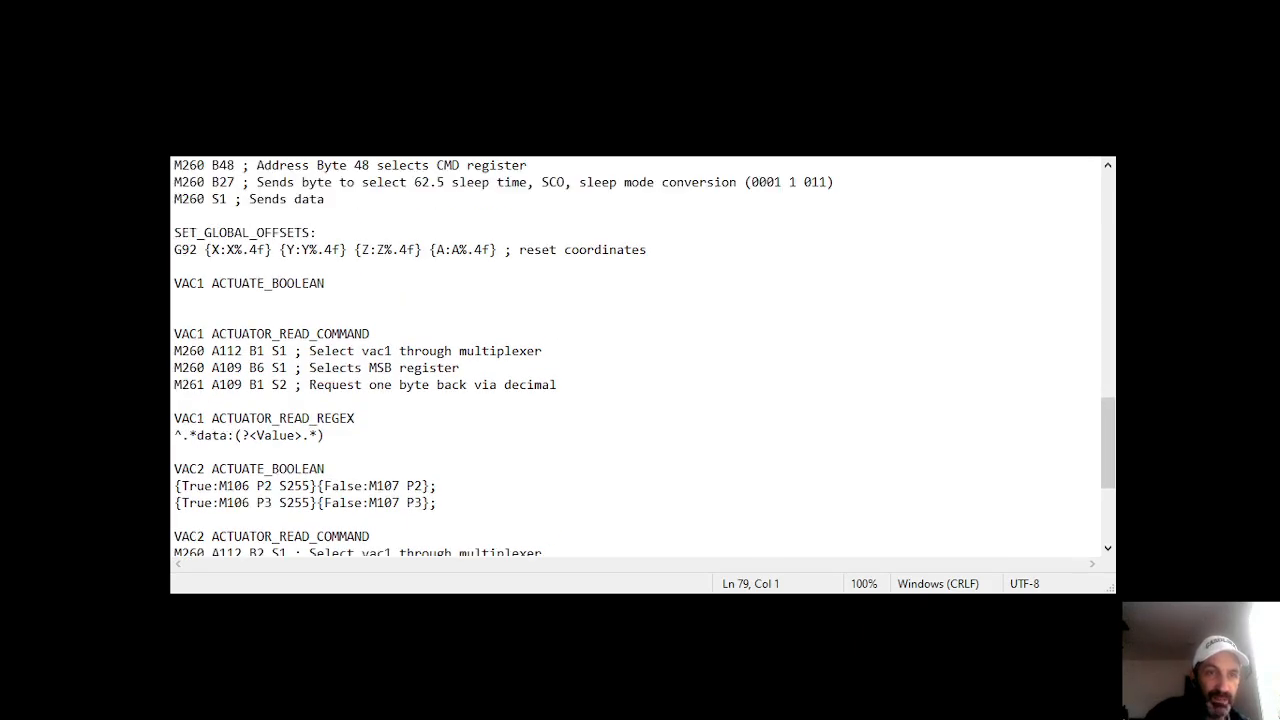
pyautogui.scroll(3, 644, 358)
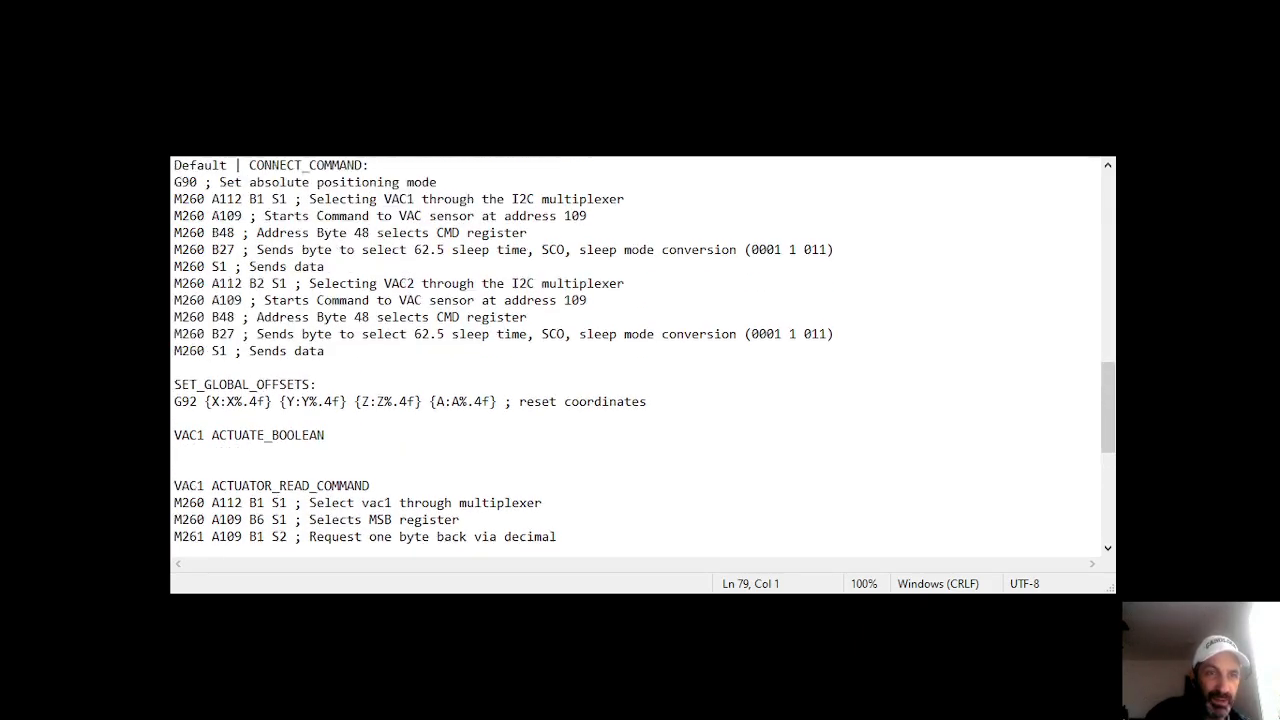
pyautogui.scroll(1, 640, 360)
pyautogui.scroll(-3, 640, 360)
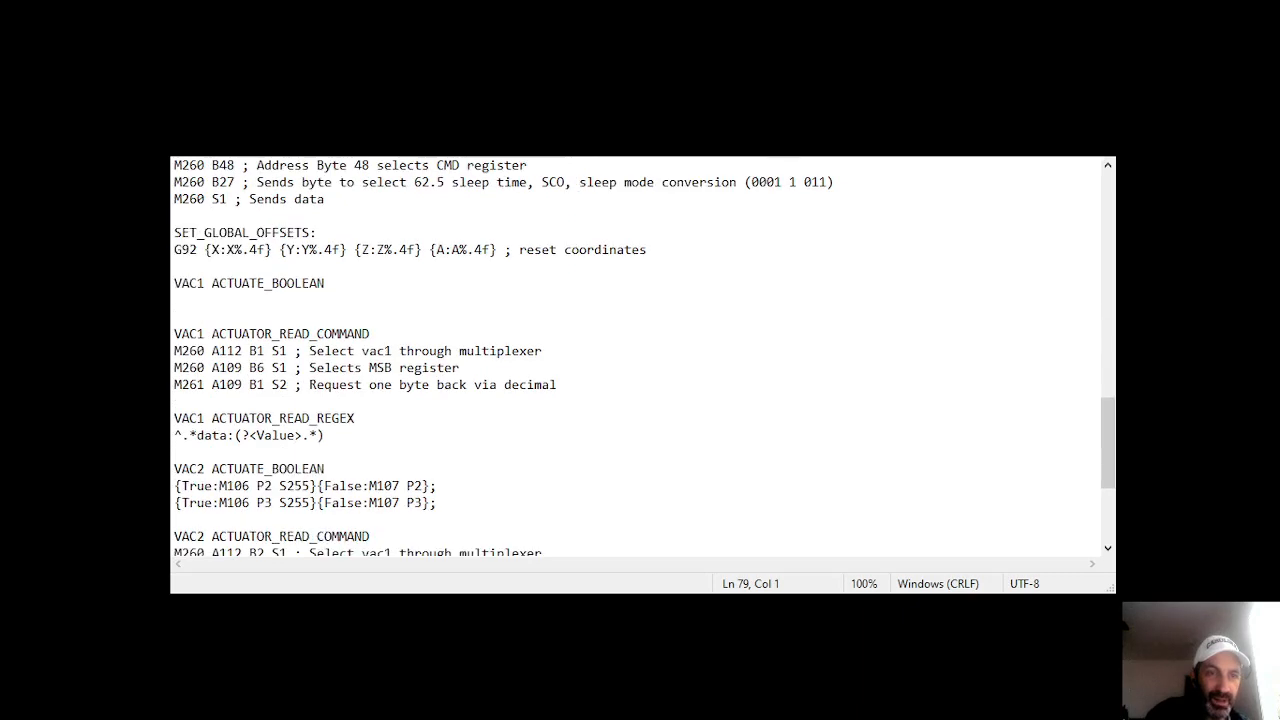
pyautogui.scroll(-3, 640, 360)
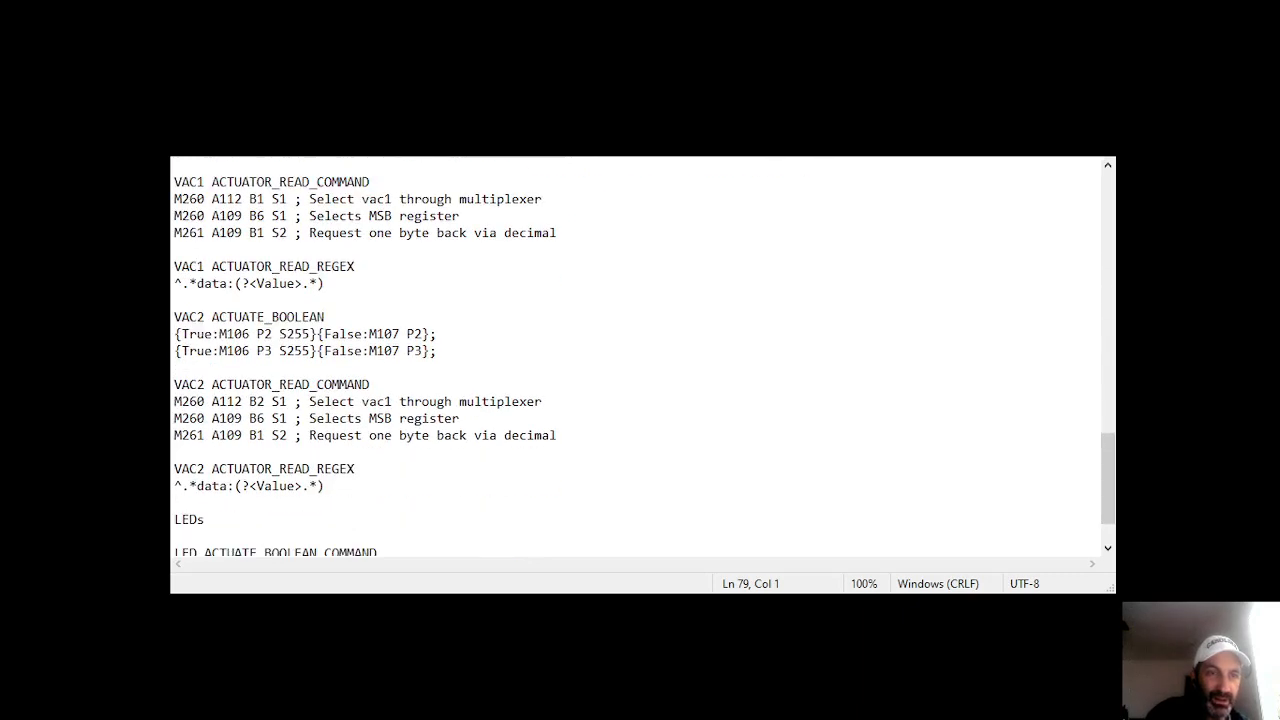
pyautogui.moveTo(437, 351); pyautogui.dragTo(182, 352)
pyautogui.moveTo(440, 351); pyautogui.dragTo(172, 336)
pyautogui.hotkey('ctrl', 'c')
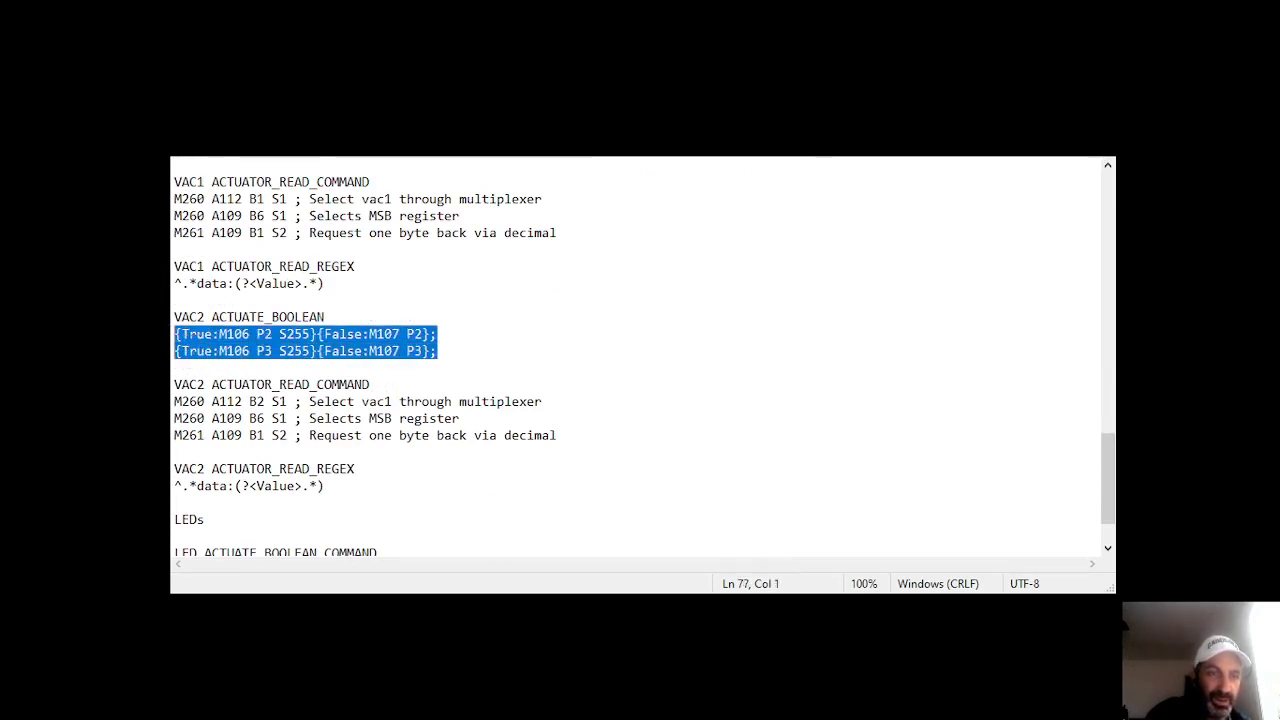
# Step: Return to OpenPnP and paste the copied M106/M107 P2 and P3 lines as the H1 VACN1 actuator's ACTUATE_BOOLEAN_COMMAND
pyautogui.hotkey('alt', 'Tab')
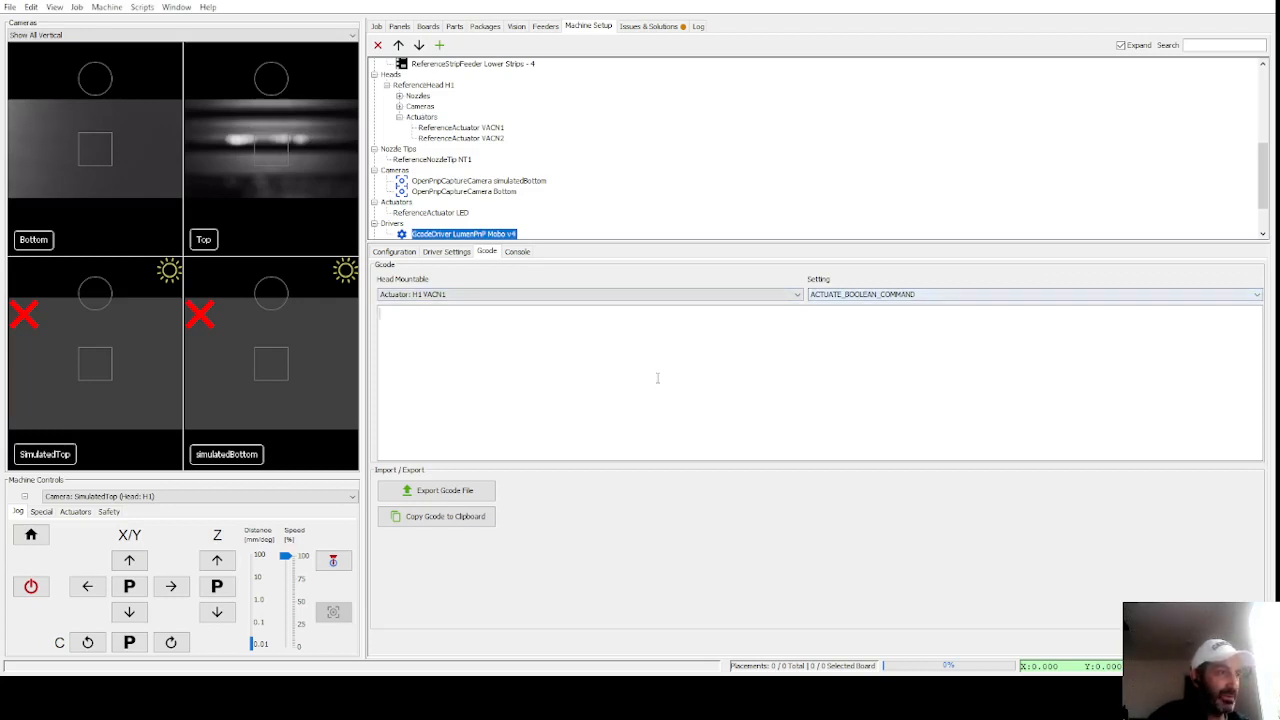
pyautogui.click(580, 399)
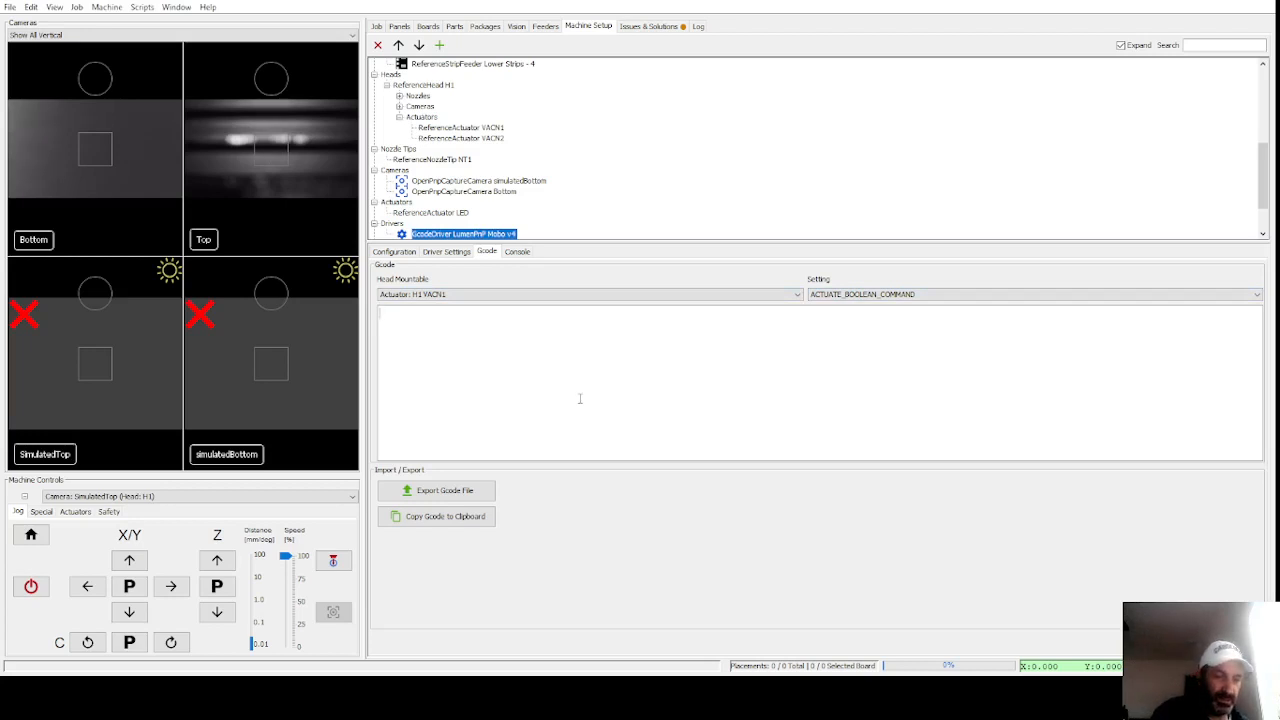
pyautogui.hotkey('ctrl', 'v')
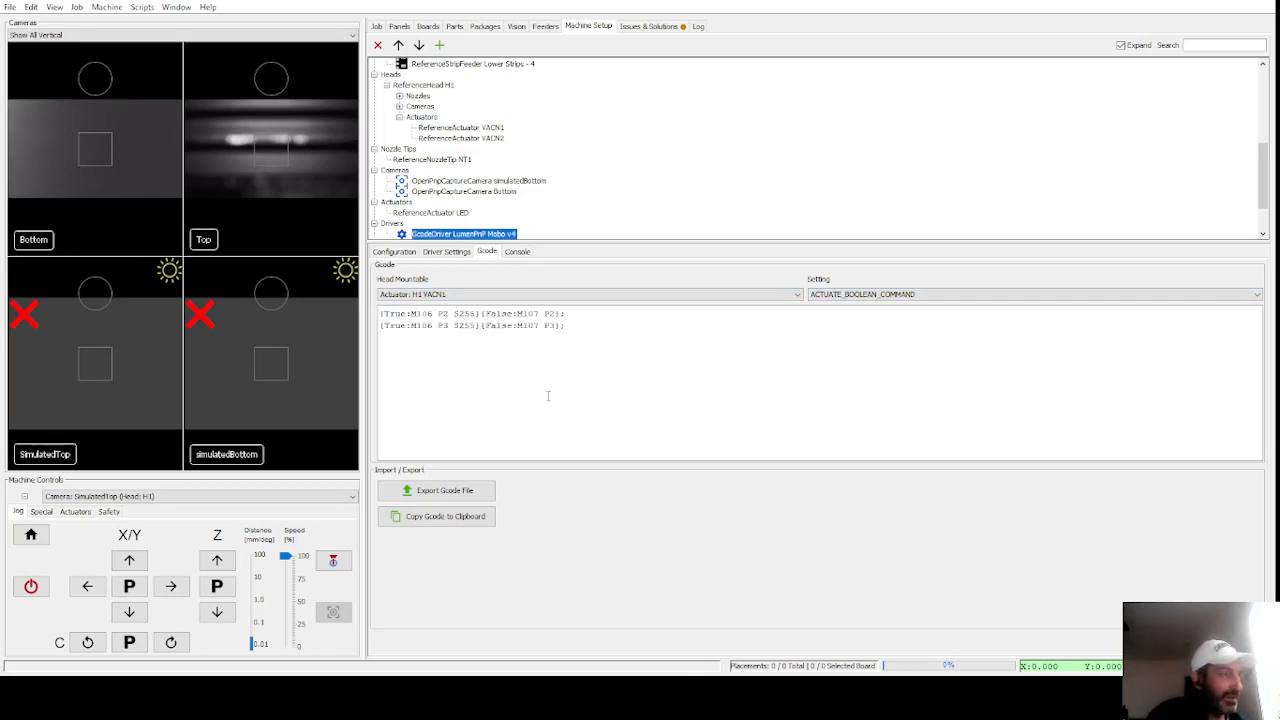
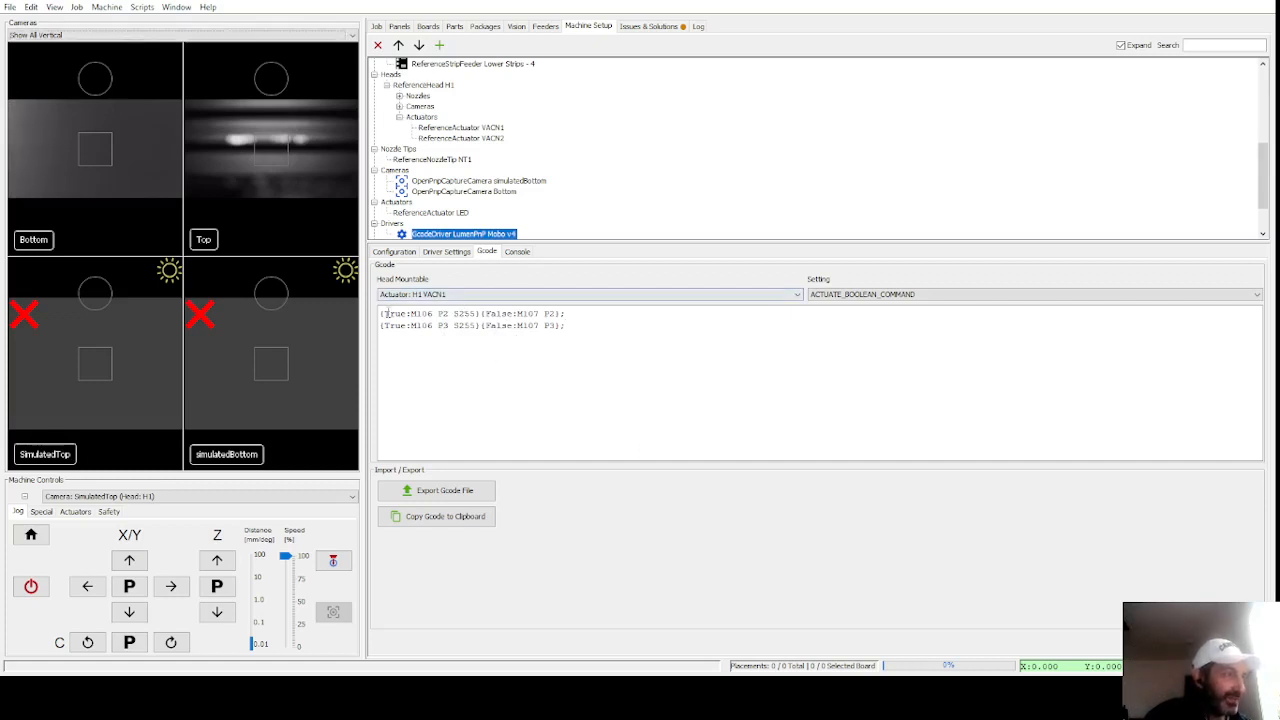
# Step: Send M106 P2 S255, M106 P2 S128 and M107 P2 S128 to the LumenPnP Mobo v4 driver through its G-code console
pyautogui.click(514, 252)
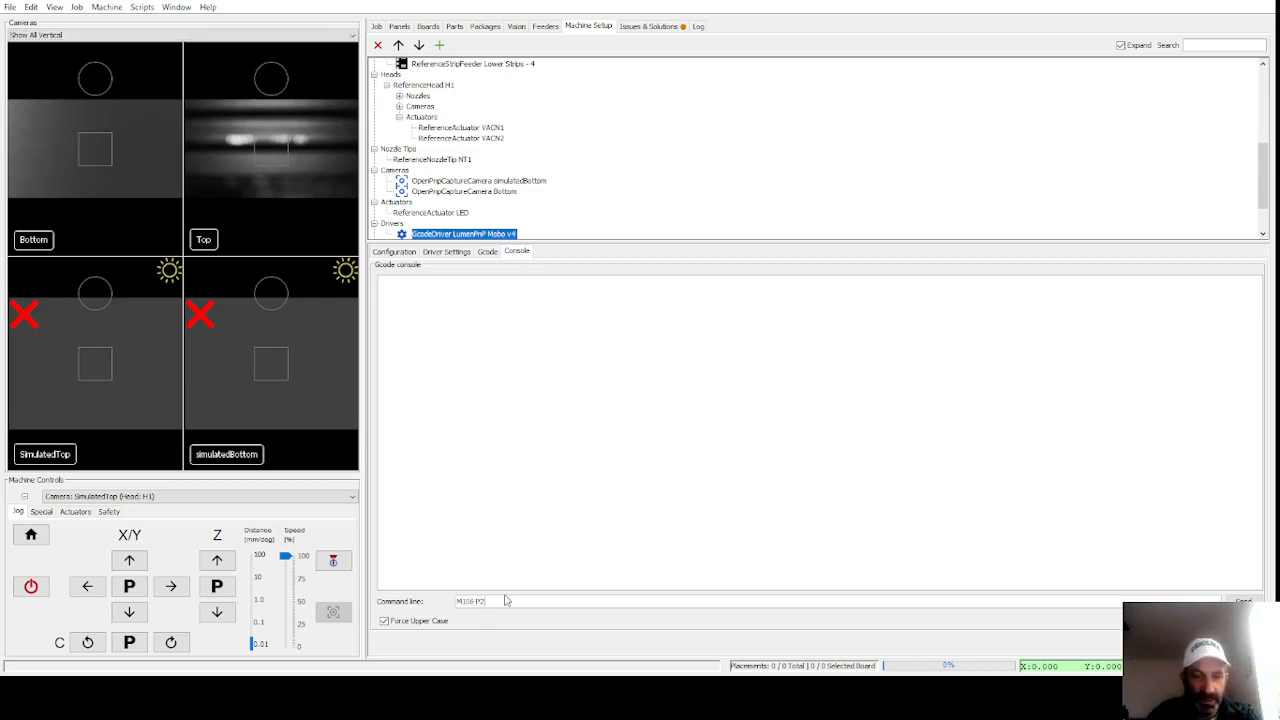
pyautogui.press('Return')
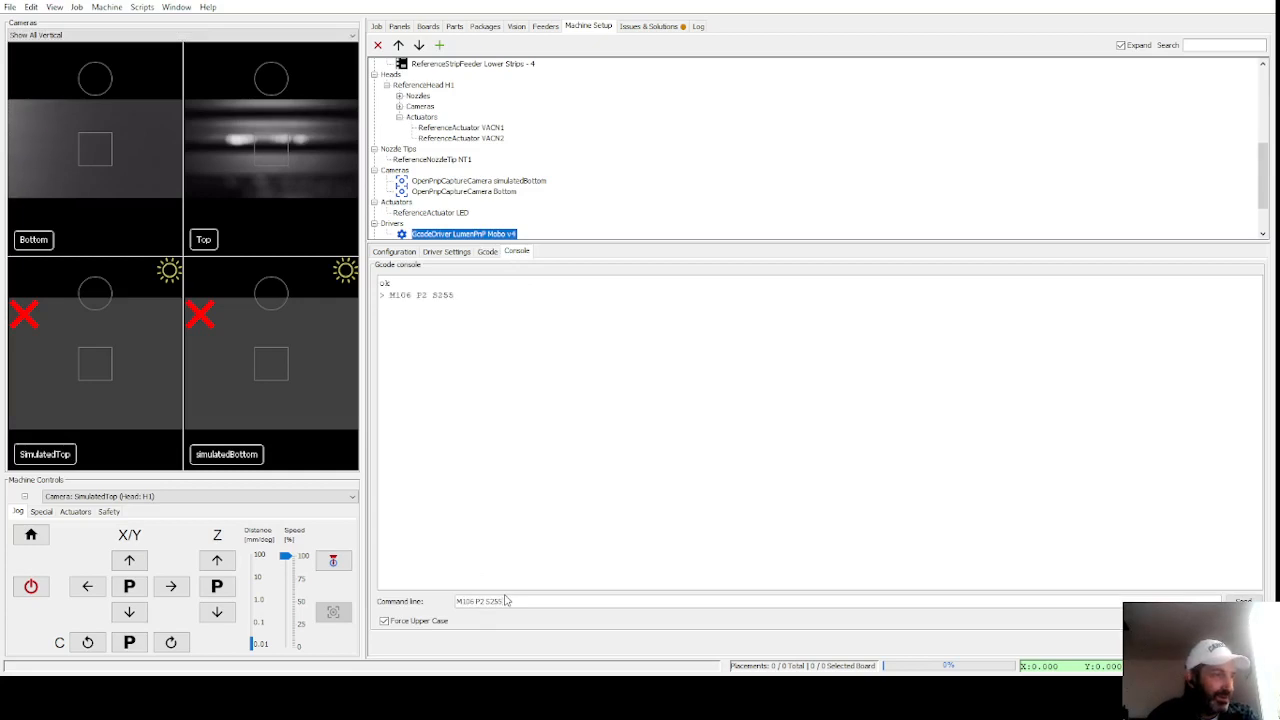
pyautogui.press('BackSpace')
pyautogui.press('BackSpace')
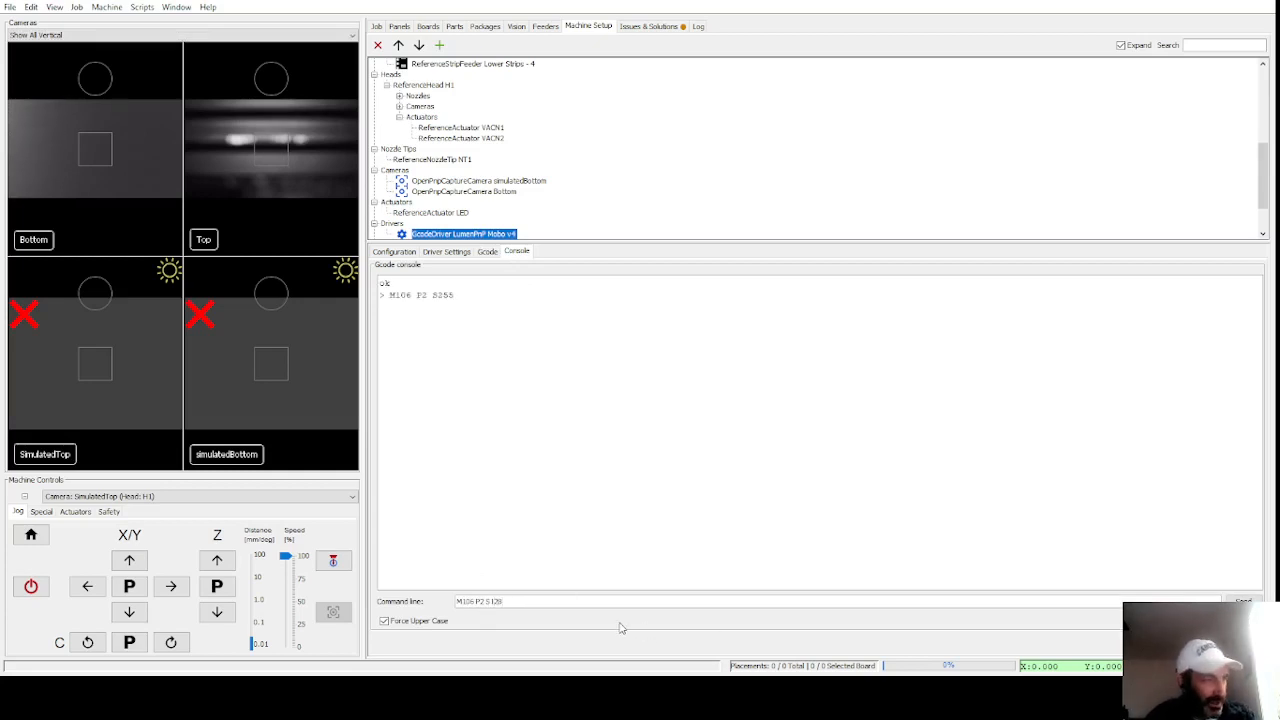
pyautogui.press('Return')
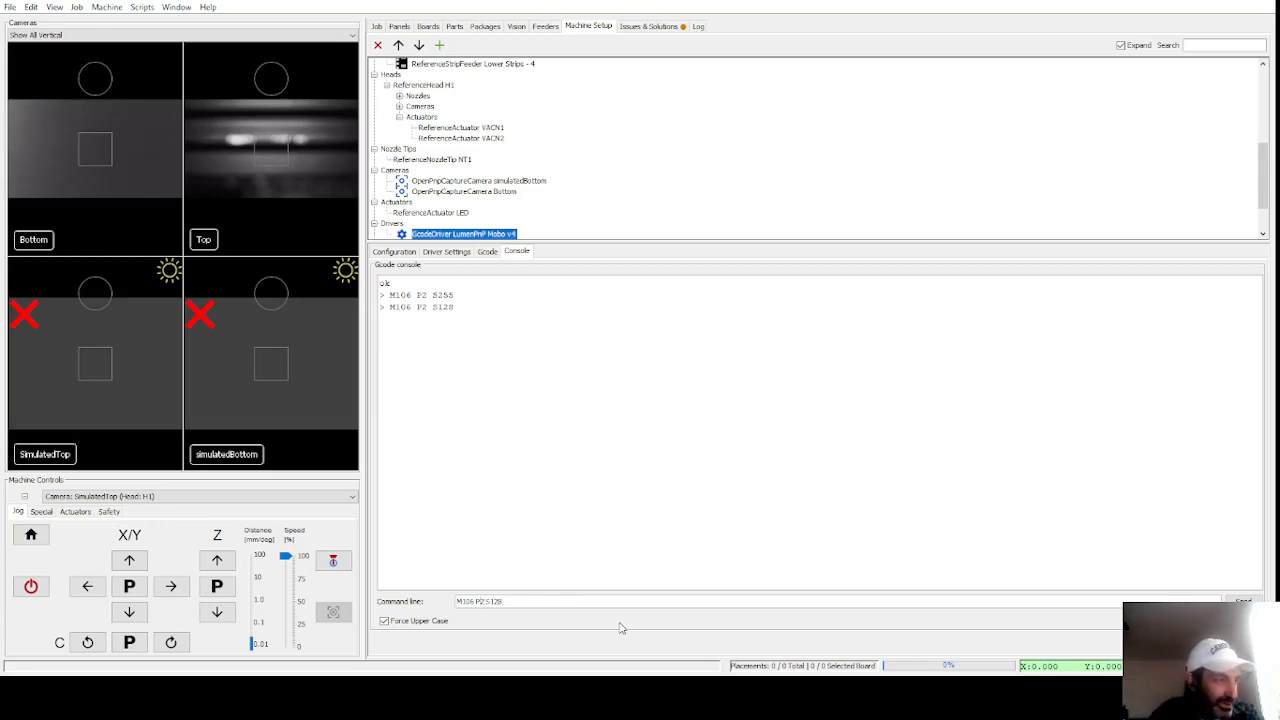
pyautogui.press('BackSpace')
pyautogui.write('7')
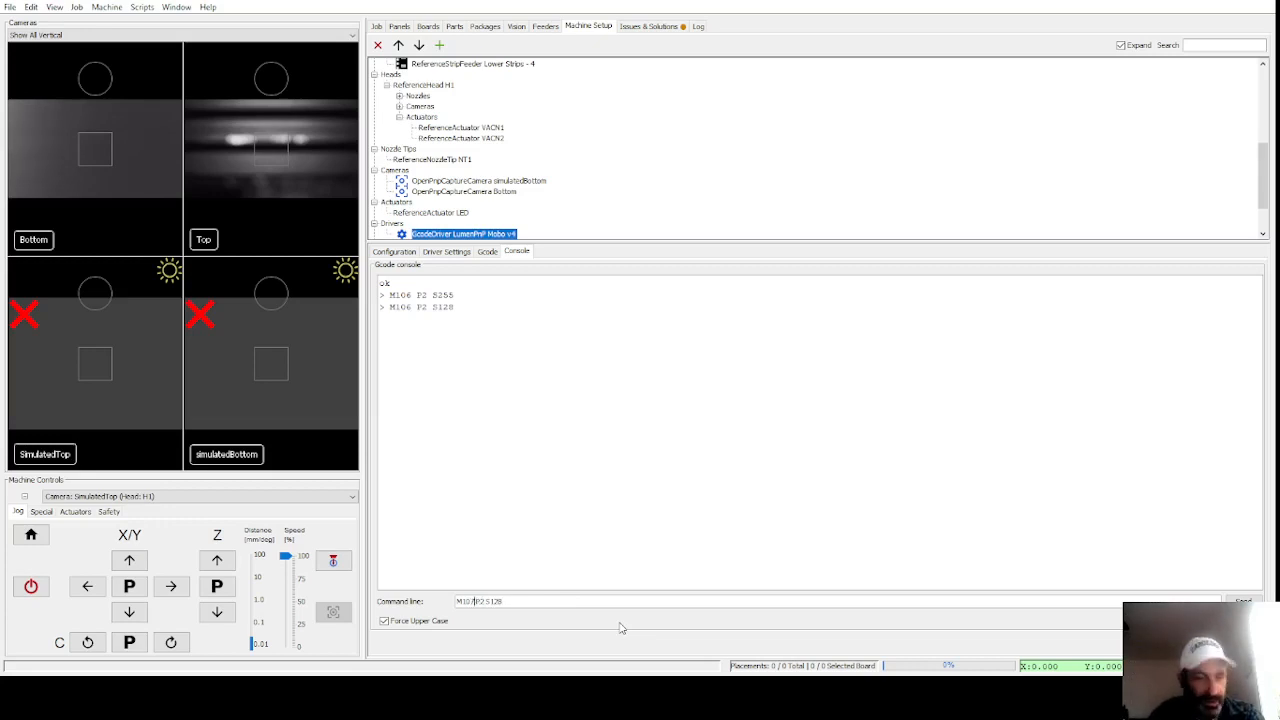
pyautogui.press('Return')
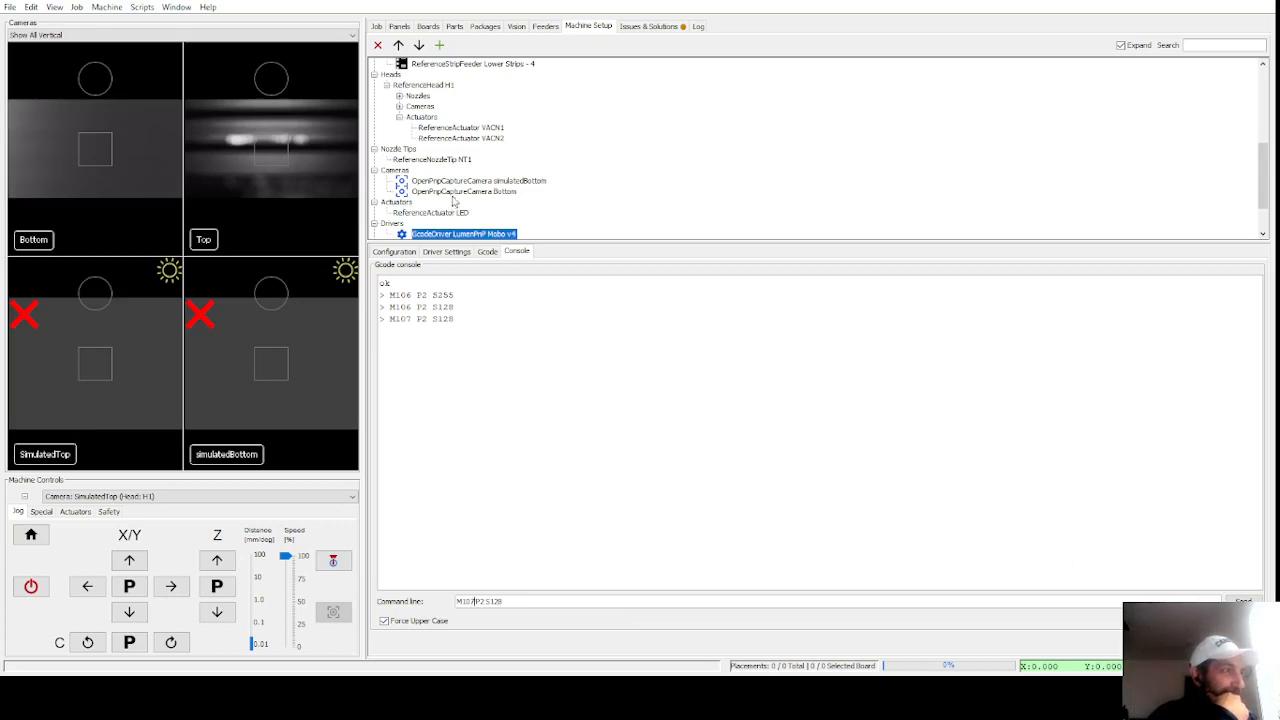
# Step: Return to the driver's G-code settings and copy both lines of the H1 VACN1 actuator's ACTUATE_BOOLEAN_COMMAND
pyautogui.scroll(-2, 453, 200)
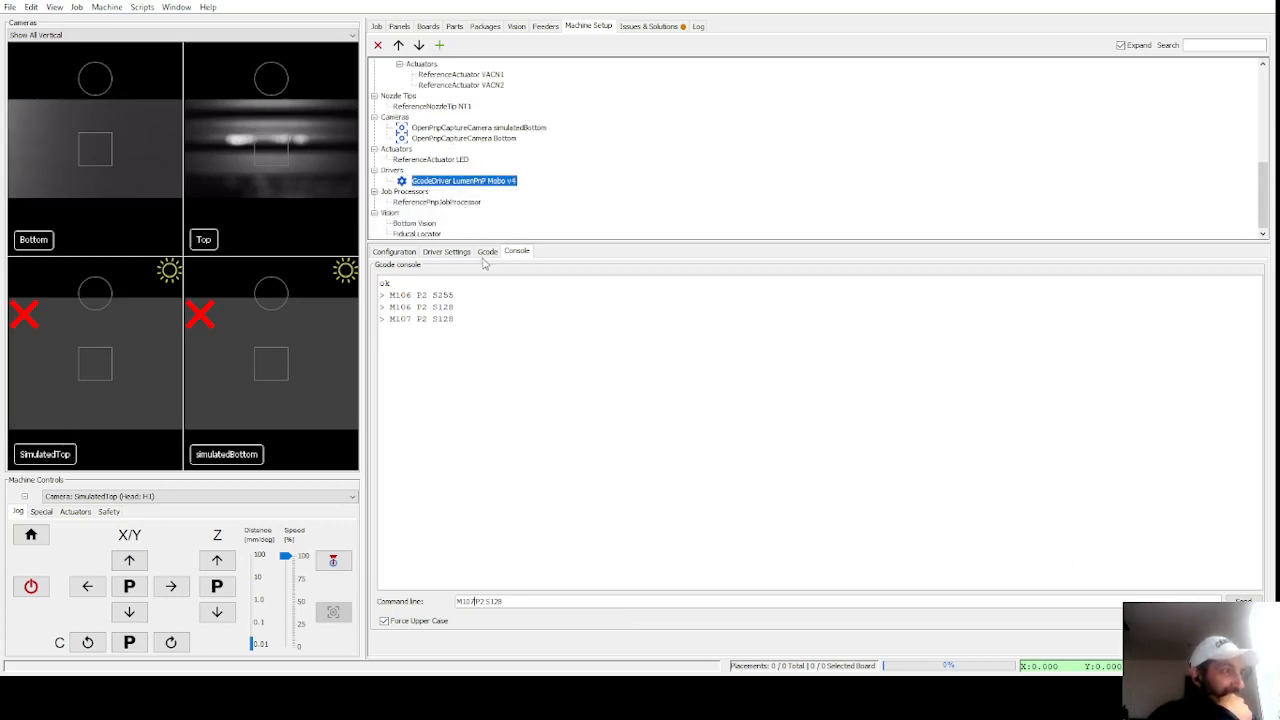
pyautogui.click(486, 254)
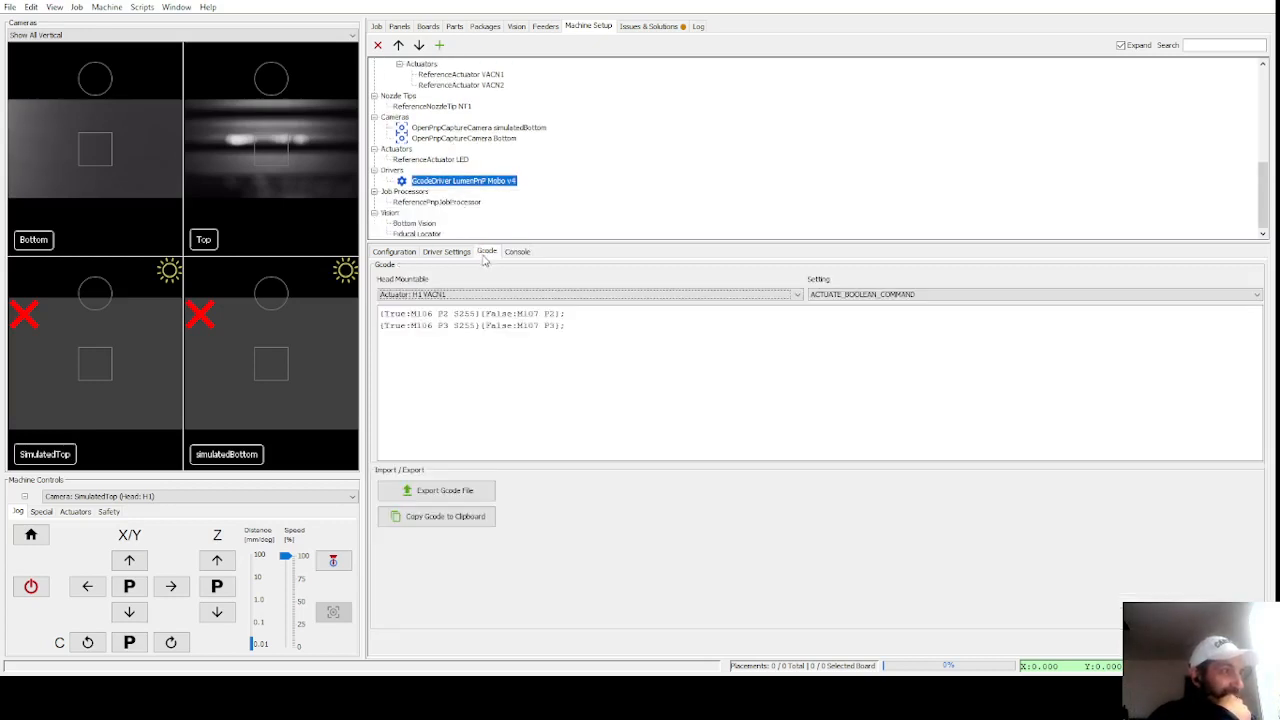
pyautogui.click(575, 325)
pyautogui.hotkey('ctrl', 'a')
pyautogui.hotkey('ctrl', 'c')
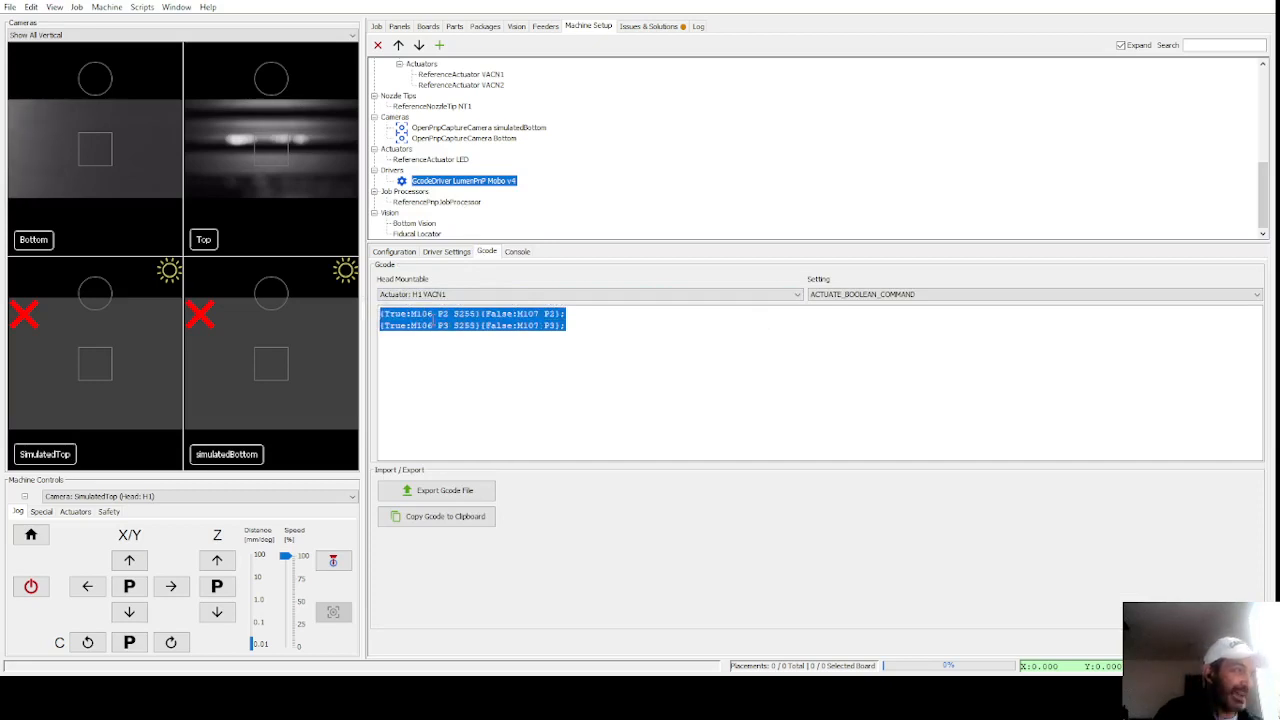
# Step: Change the VACN1 command's M106 and M107 ports to P0 in the first line and P1 in the second
pyautogui.click(443, 313)
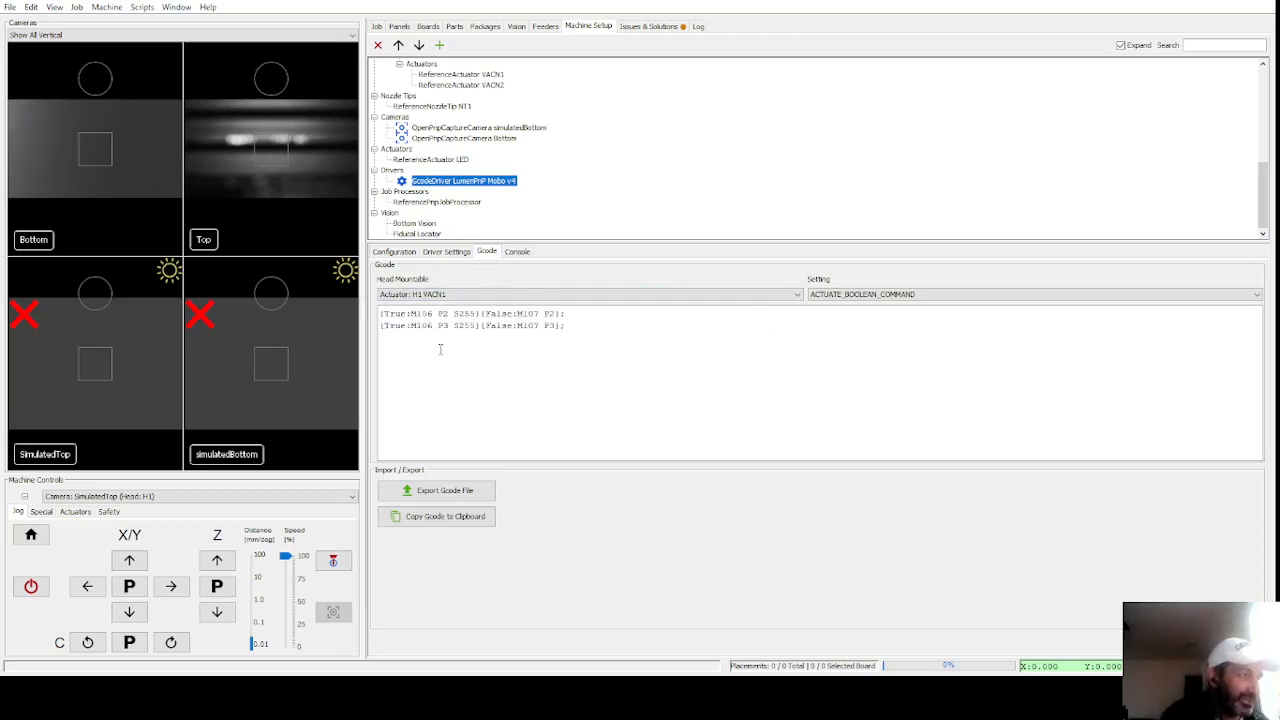
pyautogui.hotkey('shift', 'Left')
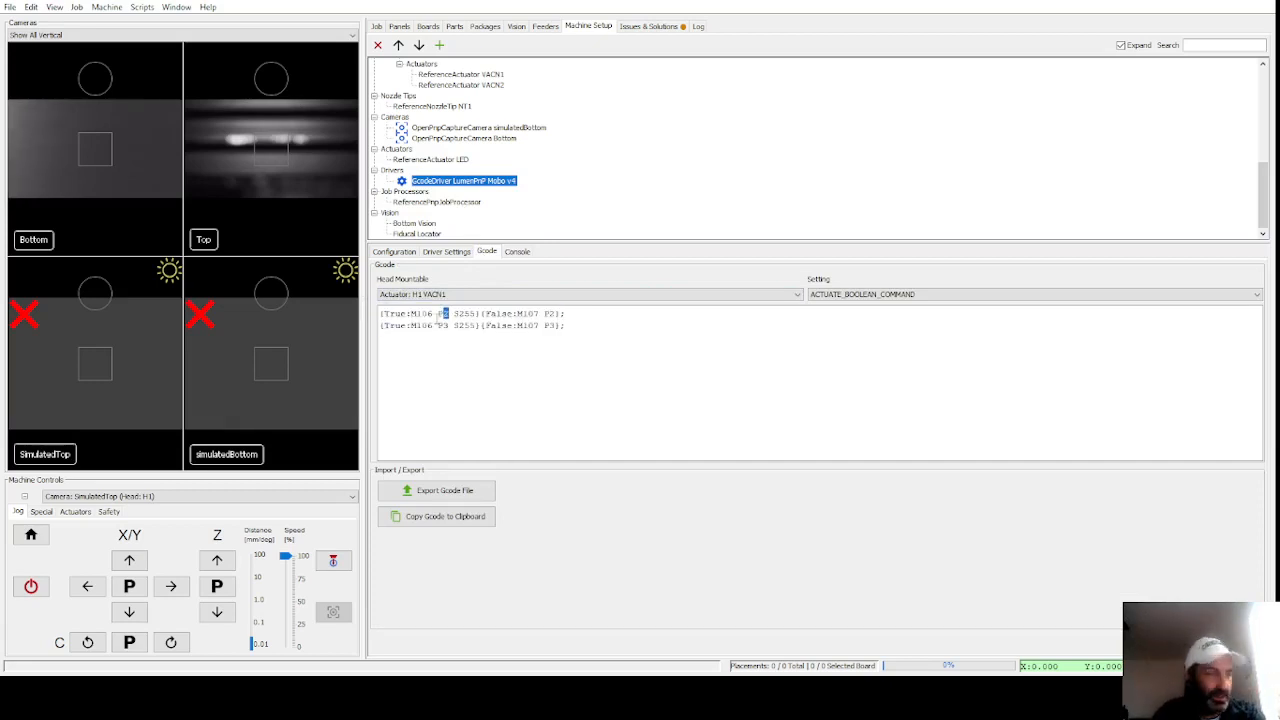
pyautogui.write('0')
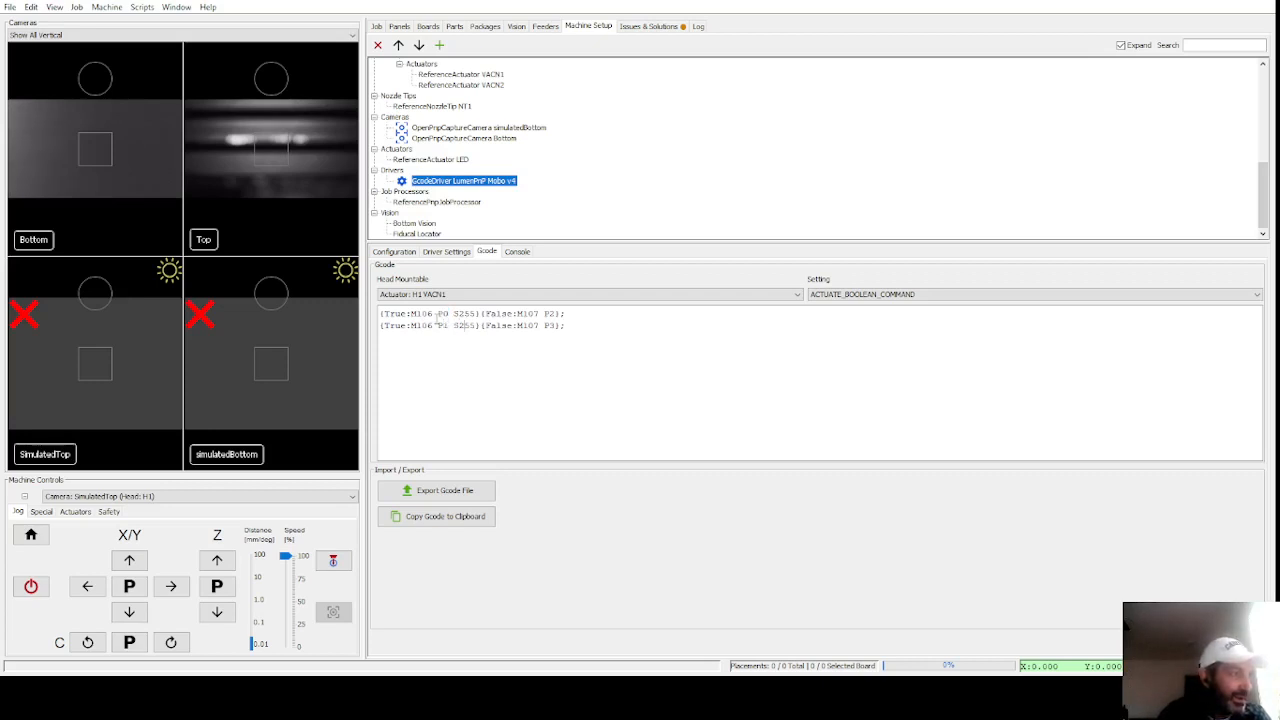
pyautogui.press('Right')
pyautogui.press('BackSpace')
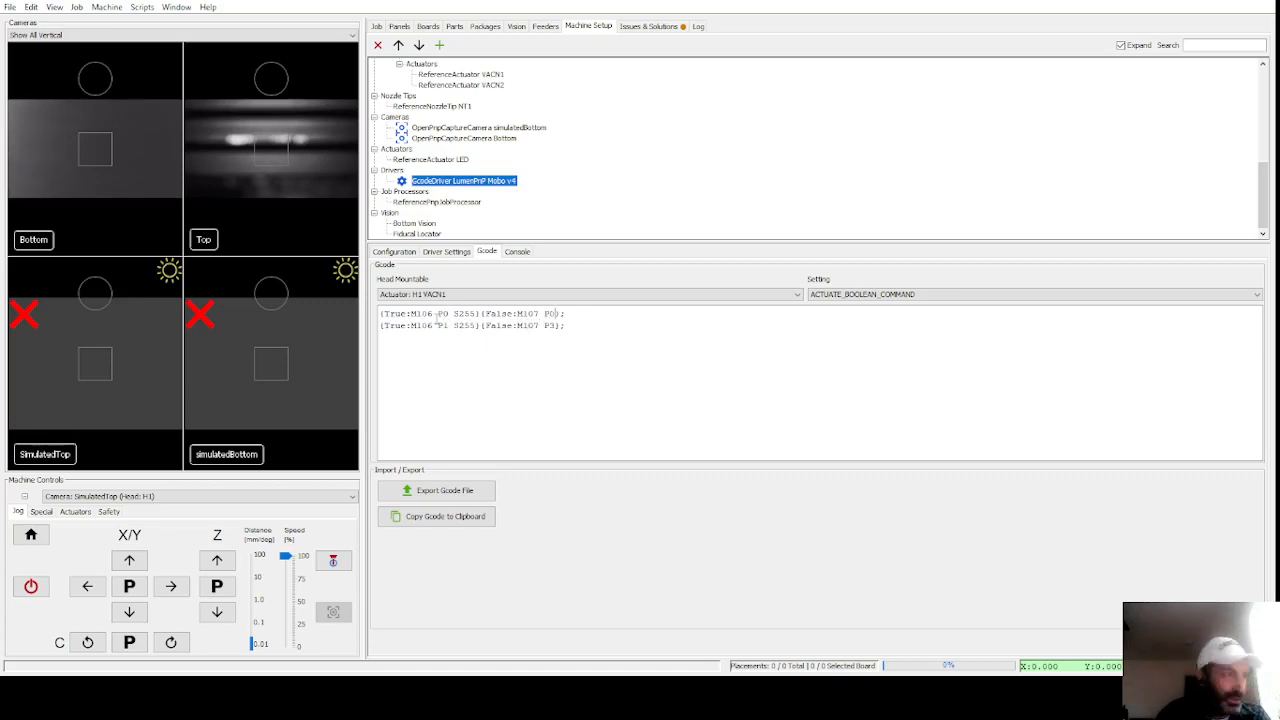
pyautogui.write('1')
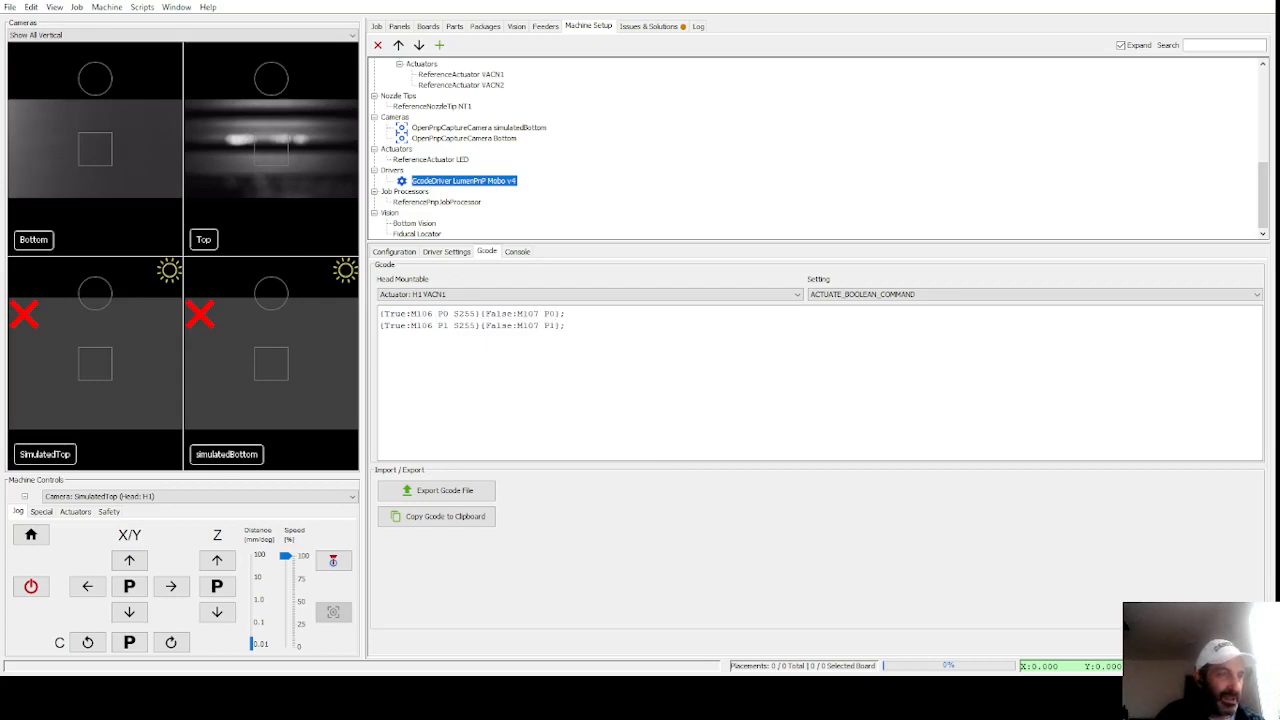
# Step: Paste the copied P2 and P3 lines as the H1 VACN2 actuator's MOVE_TO_COMMAND and rerun the issues search
pyautogui.click(534, 295)
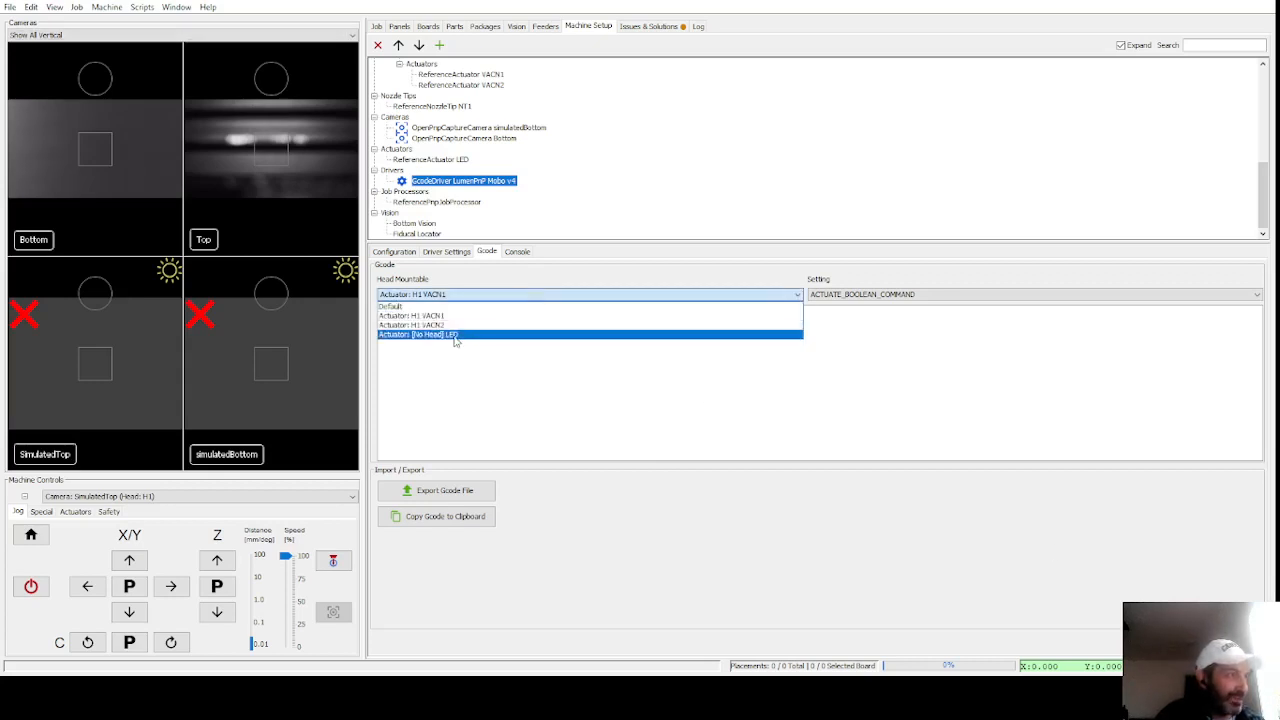
pyautogui.click(460, 325)
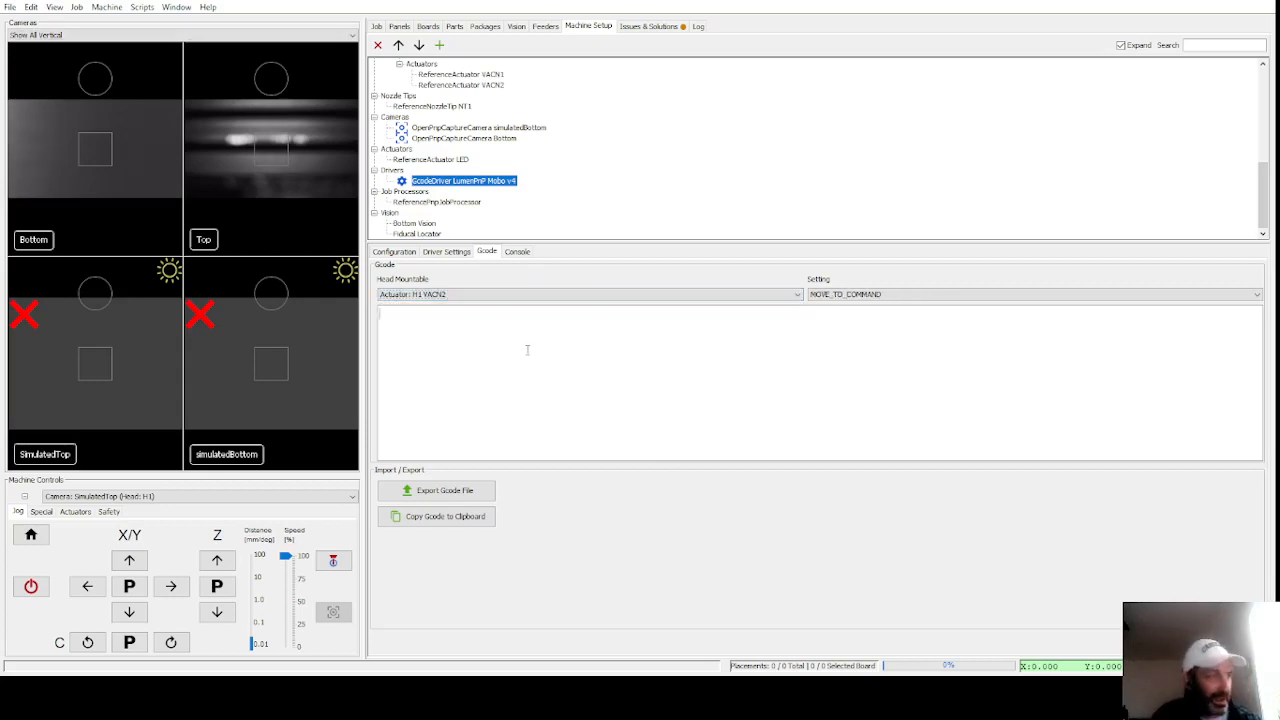
pyautogui.hotkey('ctrl', 'v')
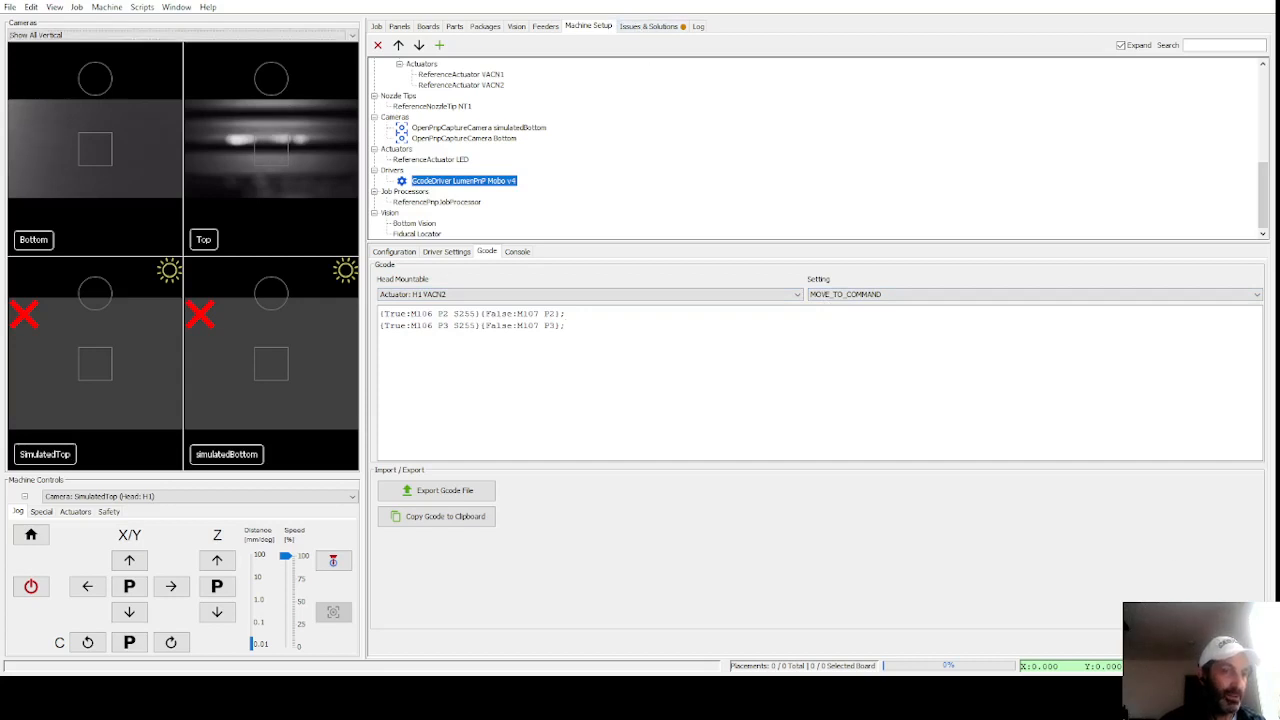
pyautogui.click(652, 26)
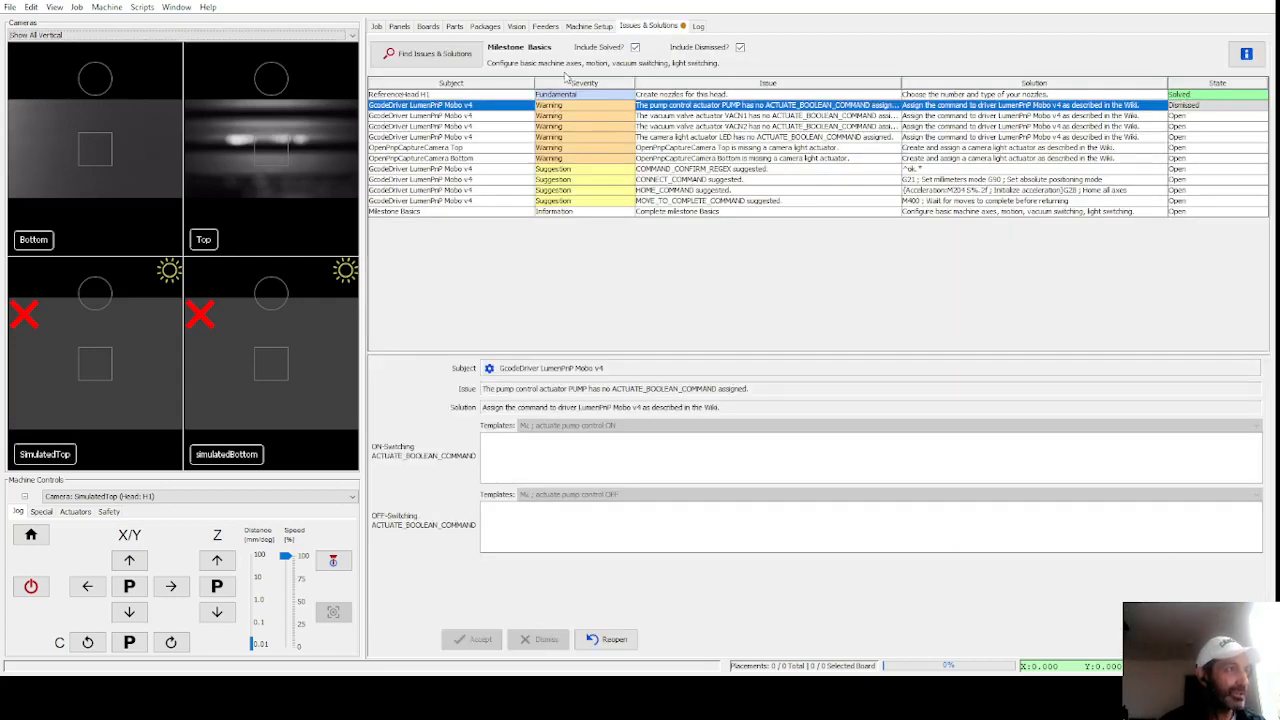
pyautogui.click(452, 58)
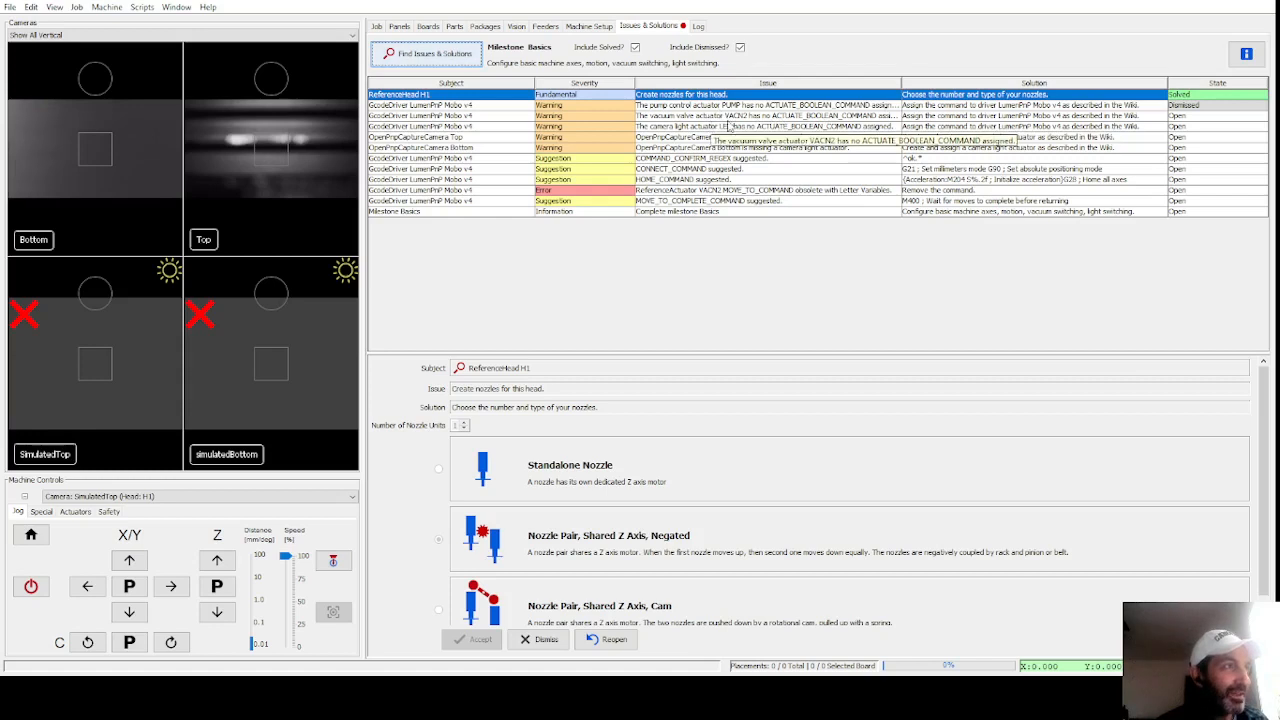
# Step: In the LumenPnP Mobo v4 driver's G-code settings, cut both M106/M107 lines out of the H1 VACN2 actuator's MOVE_TO_COMMAND
pyautogui.click(589, 28)
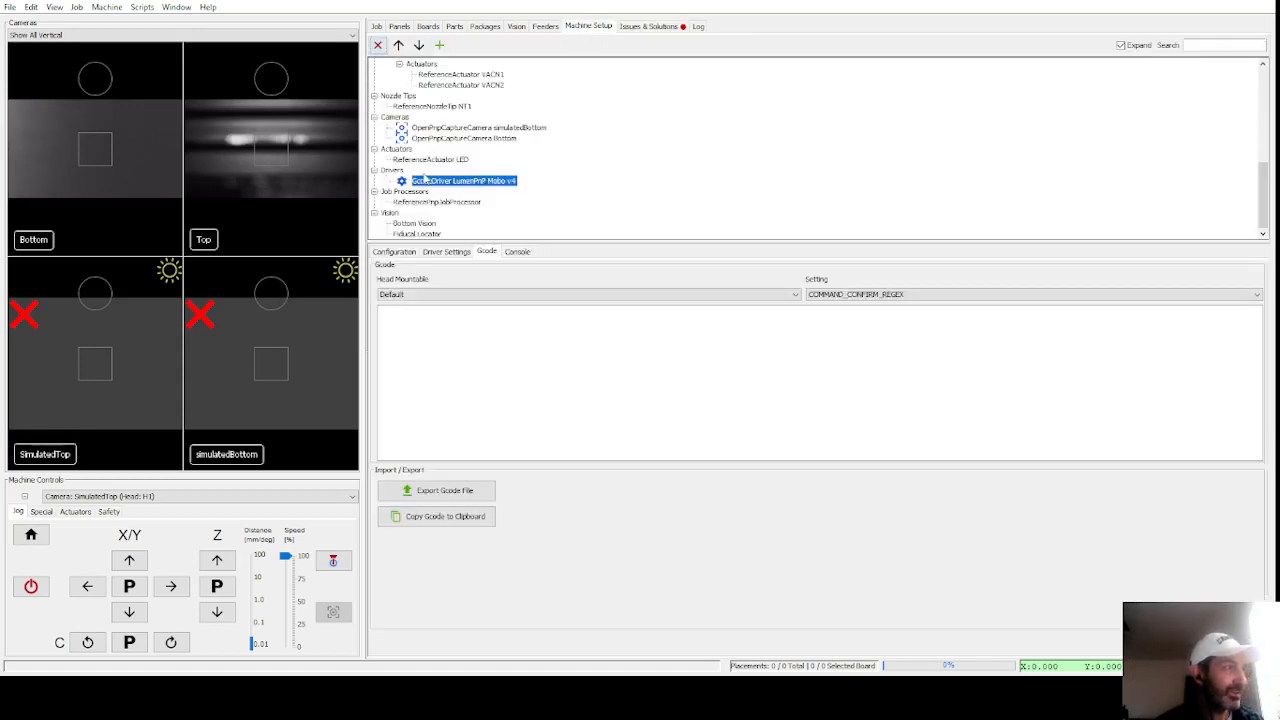
pyautogui.scroll(1, 400, 155)
pyautogui.scroll(1, 398, 158)
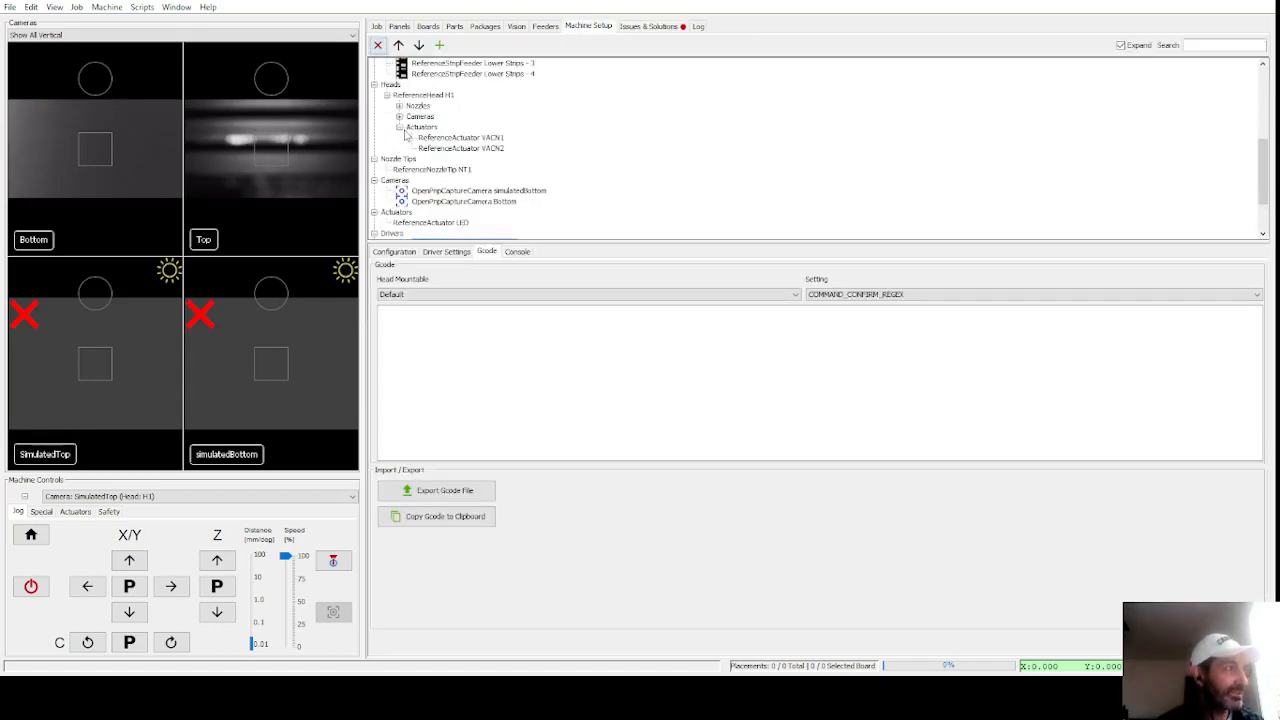
pyautogui.click(450, 148)
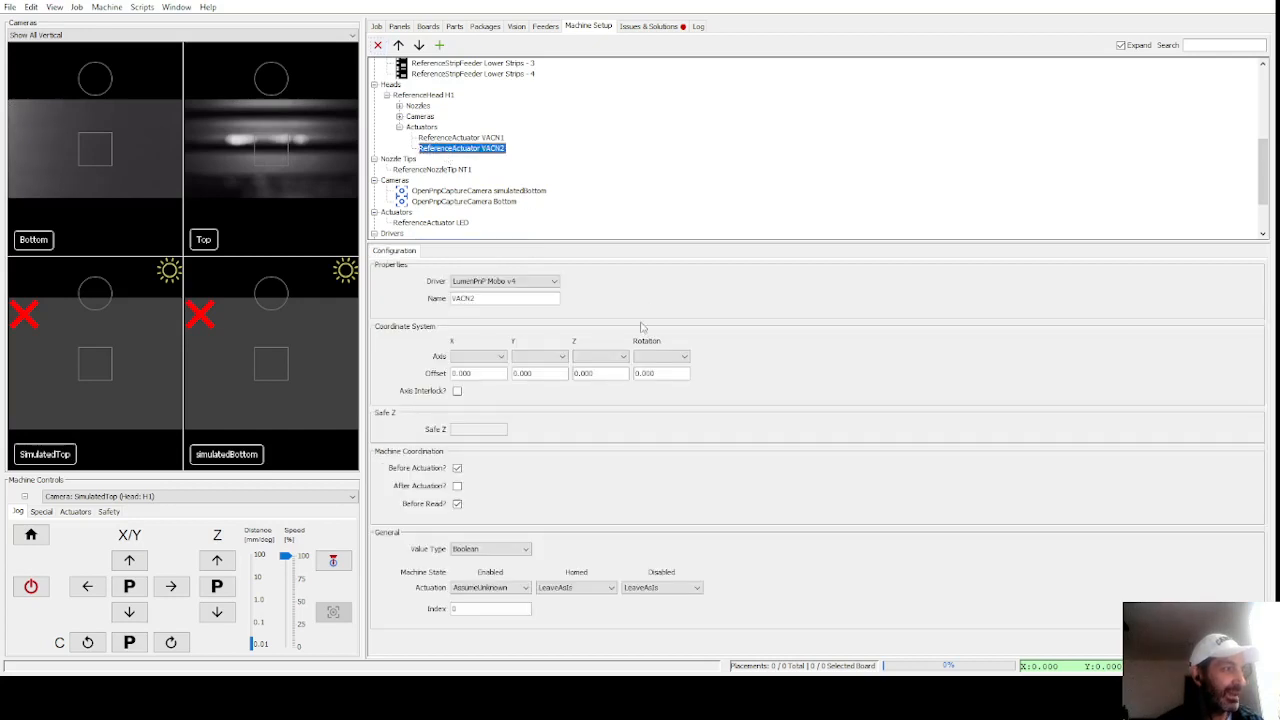
pyautogui.scroll(-1, 443, 174)
pyautogui.click(462, 212)
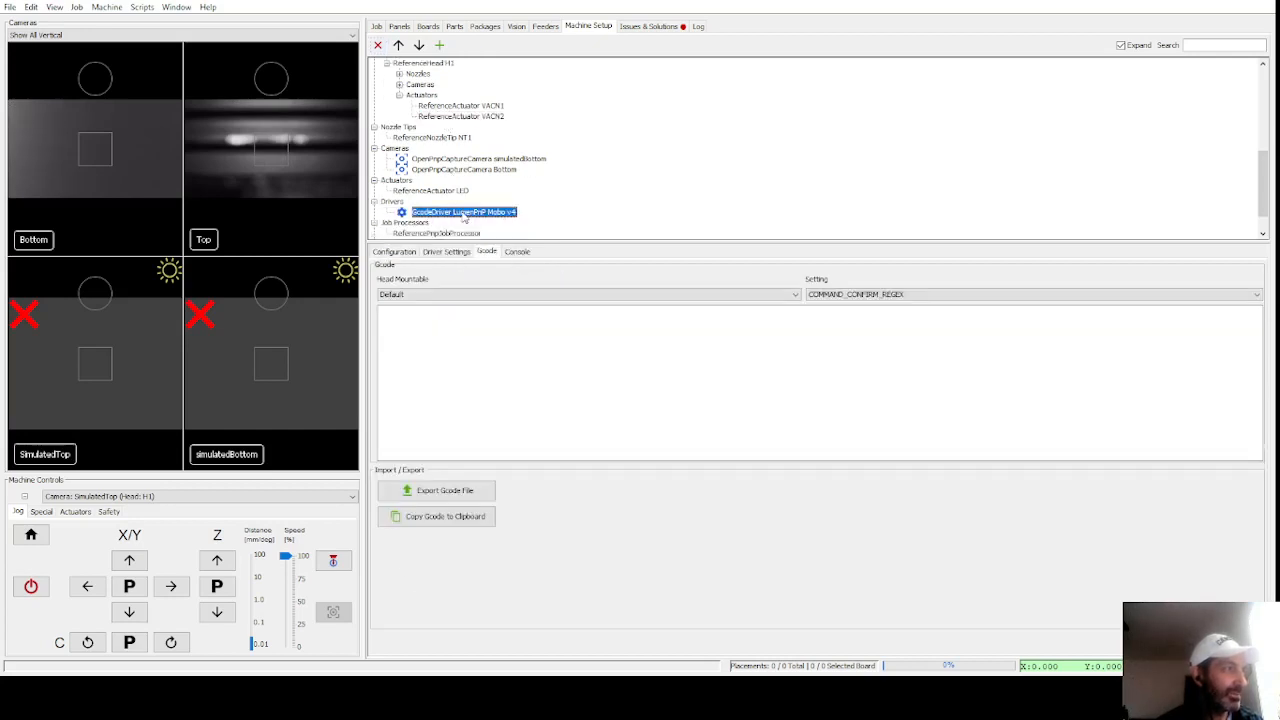
pyautogui.click(729, 294)
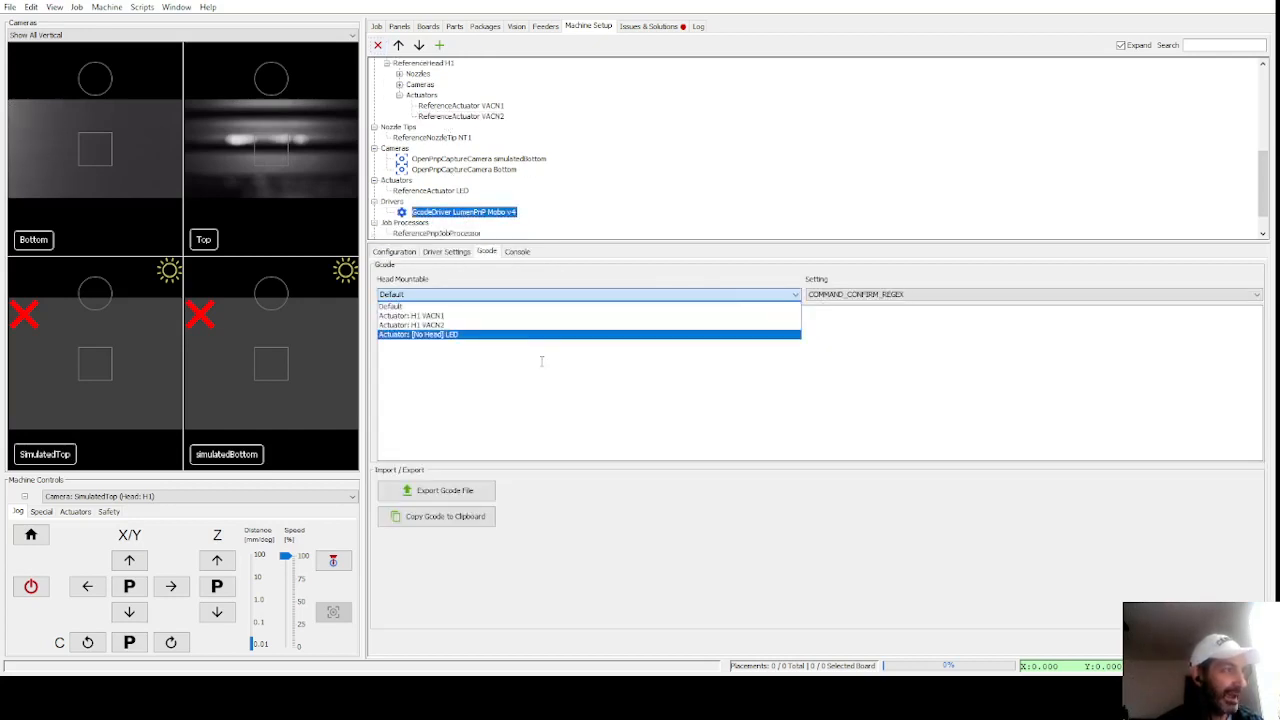
pyautogui.click(511, 326)
pyautogui.click(826, 294)
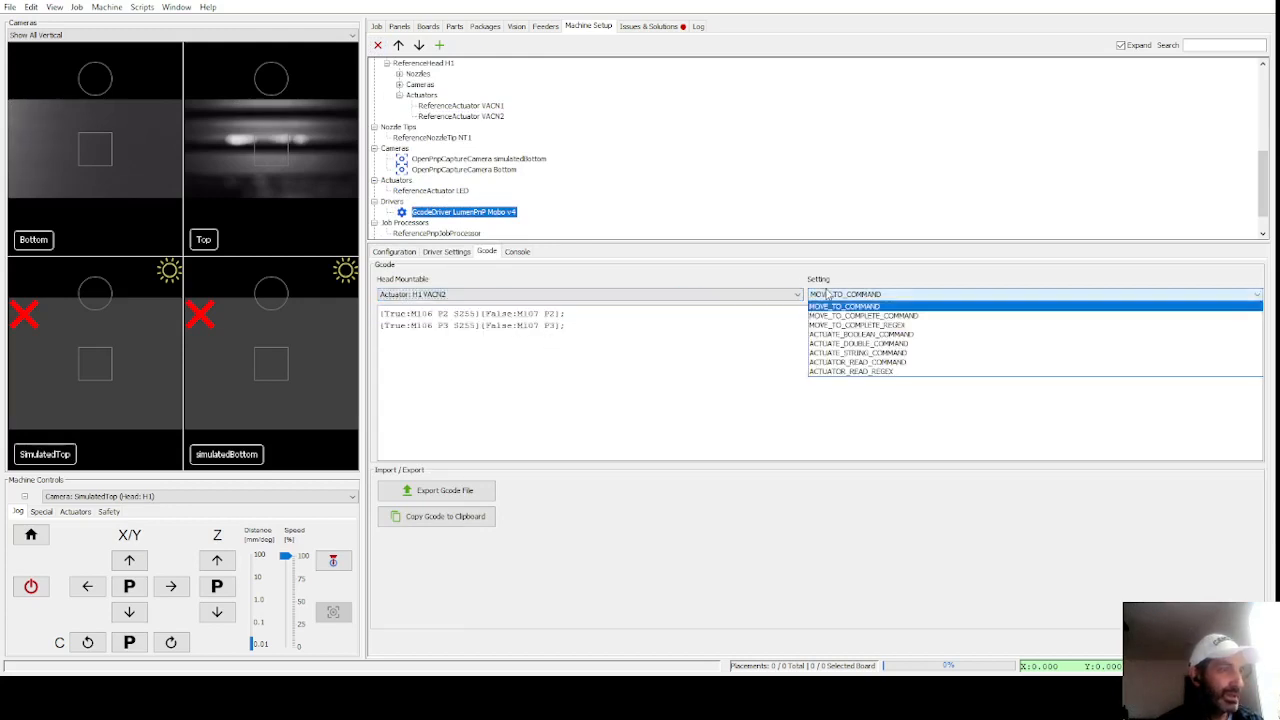
pyautogui.moveTo(593, 334); pyautogui.dragTo(380, 312)
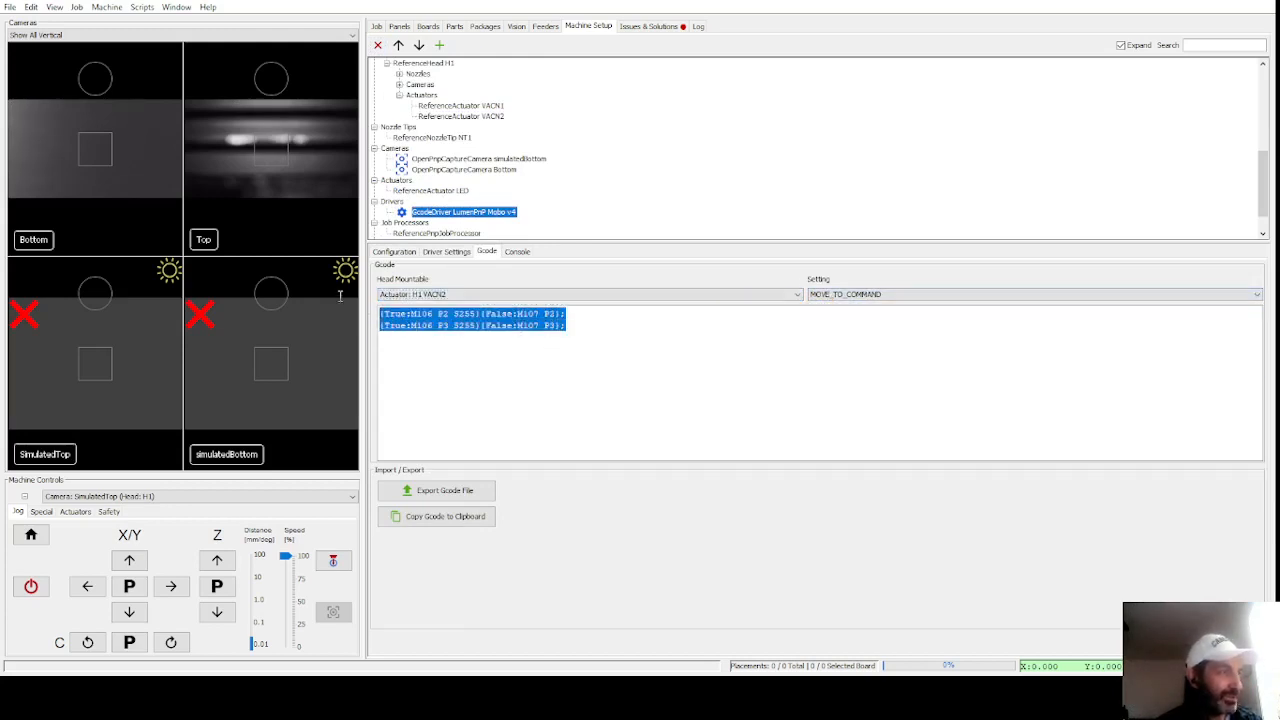
pyautogui.hotkey('ctrl', 'x')
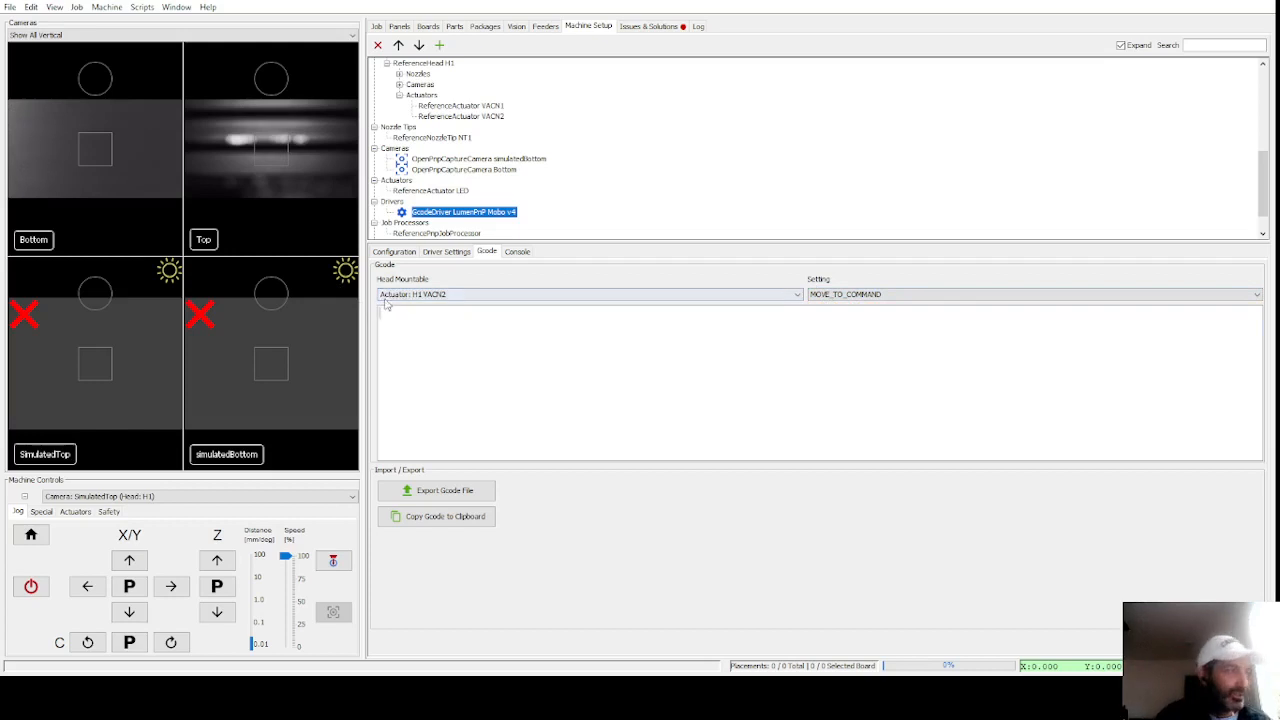
# Step: Paste the cut P2 and P3 lines as the H1 VACN2 actuator's ACTUATE_BOOLEAN_COMMAND and rerun the issues search
pyautogui.click(826, 294)
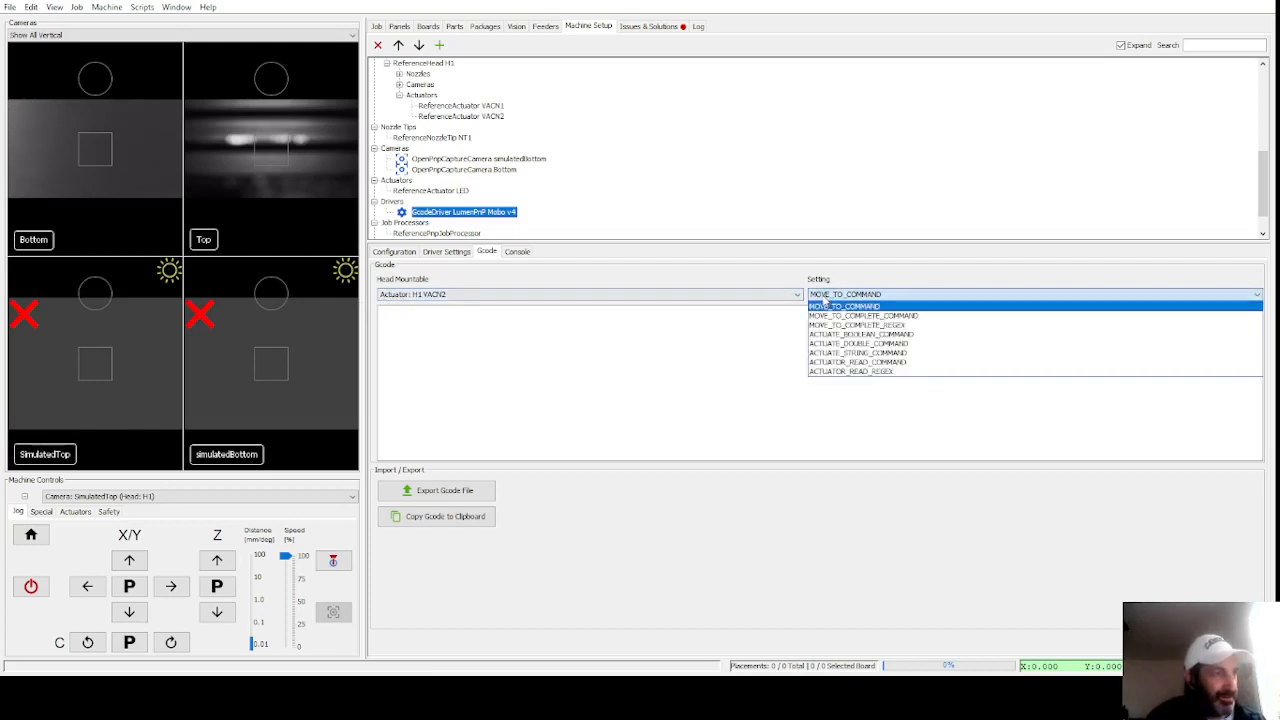
pyautogui.click(821, 336)
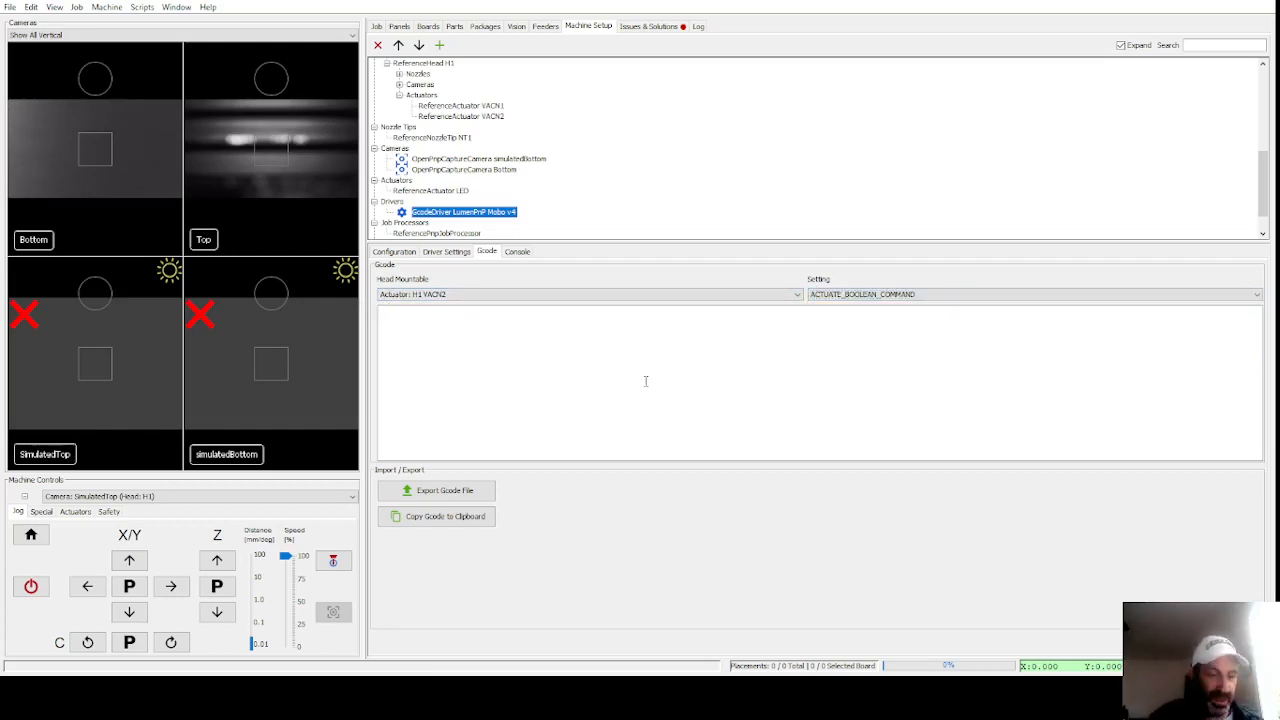
pyautogui.hotkey('ctrl', 'v')
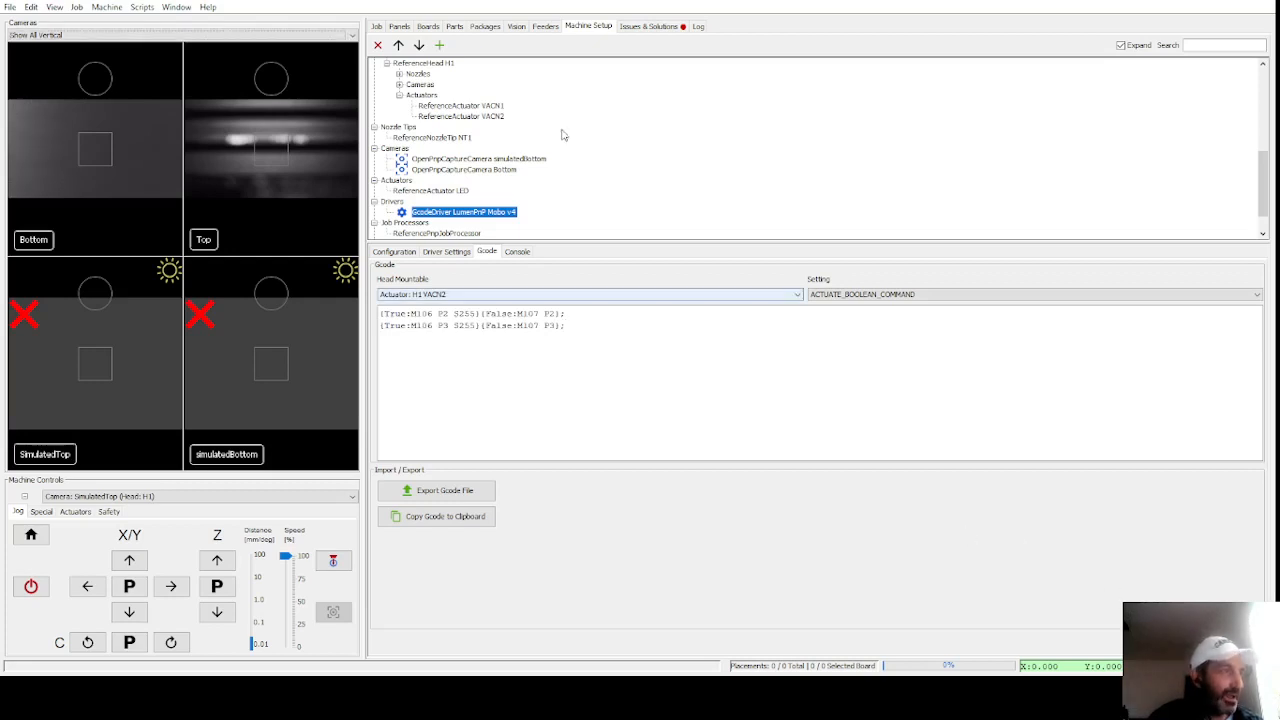
pyautogui.click(632, 28)
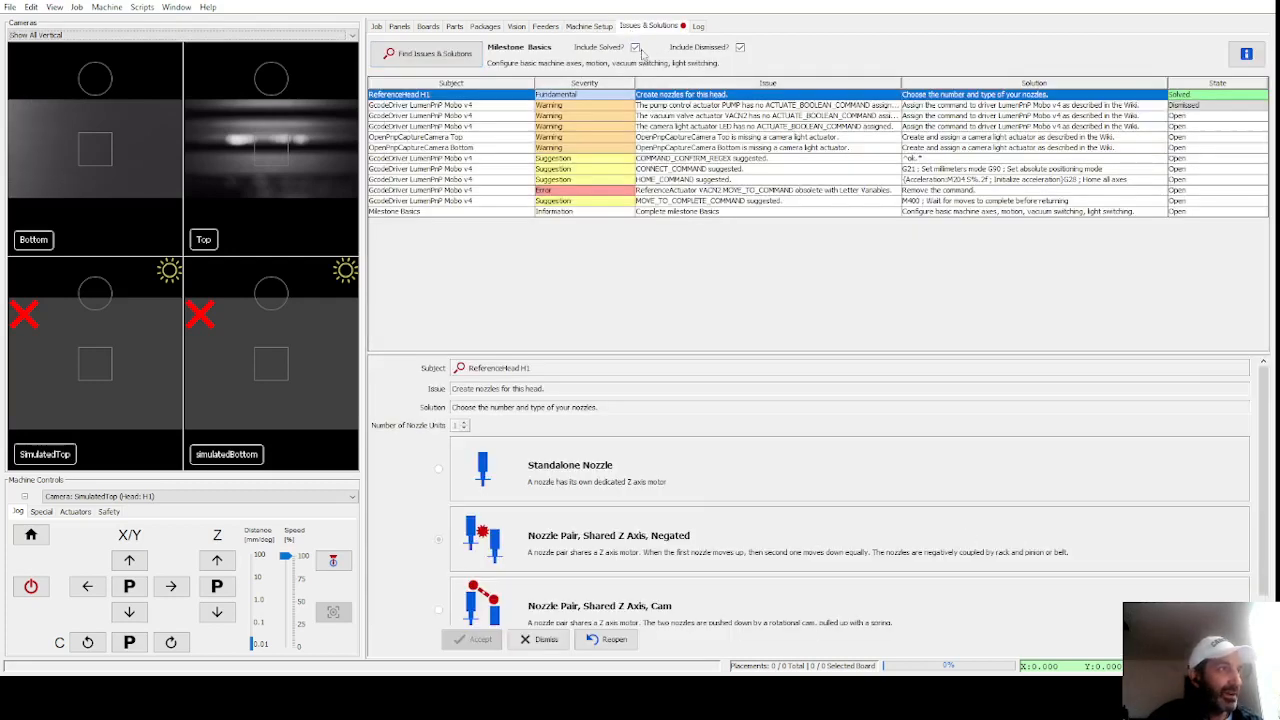
pyautogui.click(450, 57)
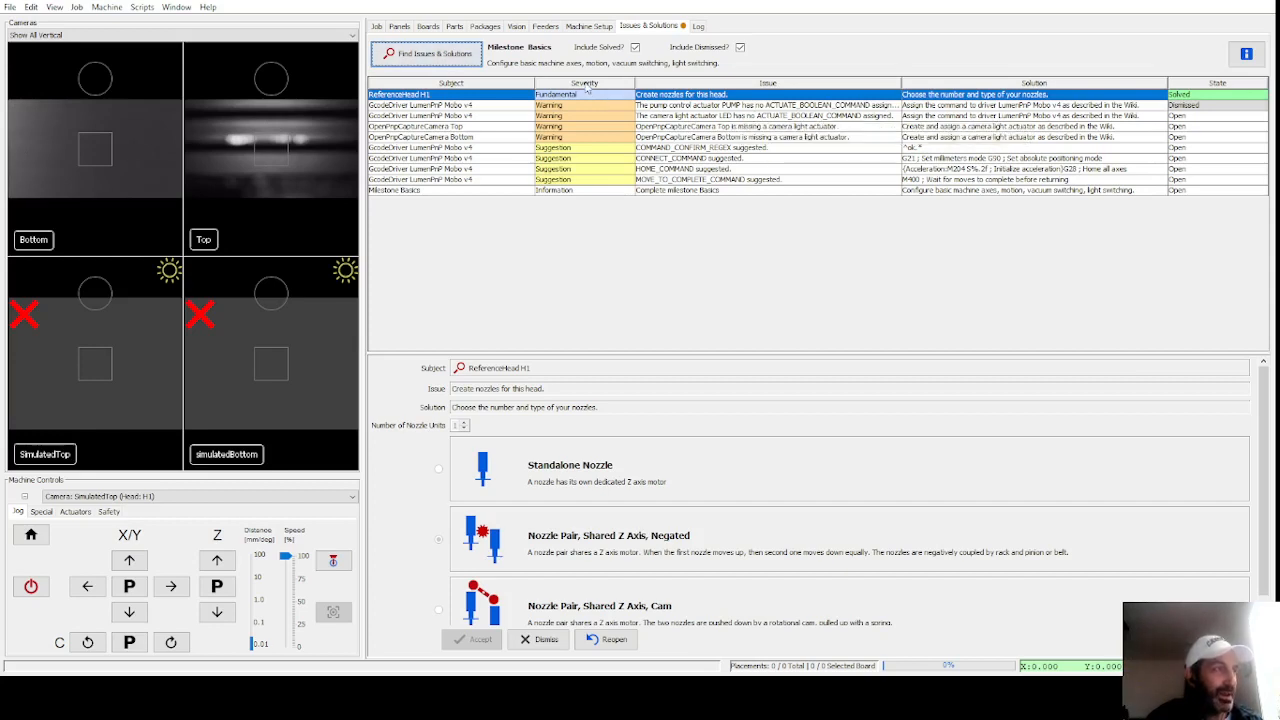
# Step: Open the LED actuator's settings in the driver's G-code configuration and copy the M150 LED ACTUATE_BOOLEAN_COMMAND line from the notes
pyautogui.click(586, 27)
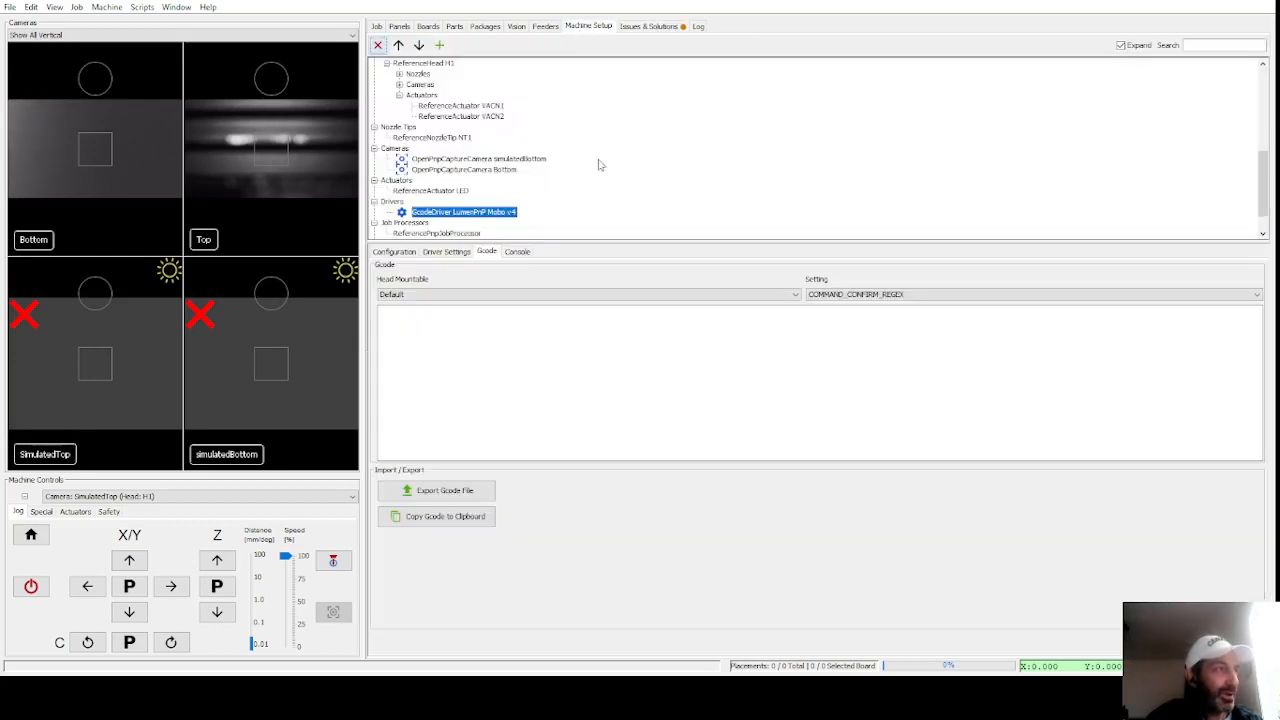
pyautogui.click(448, 296)
pyautogui.click(444, 324)
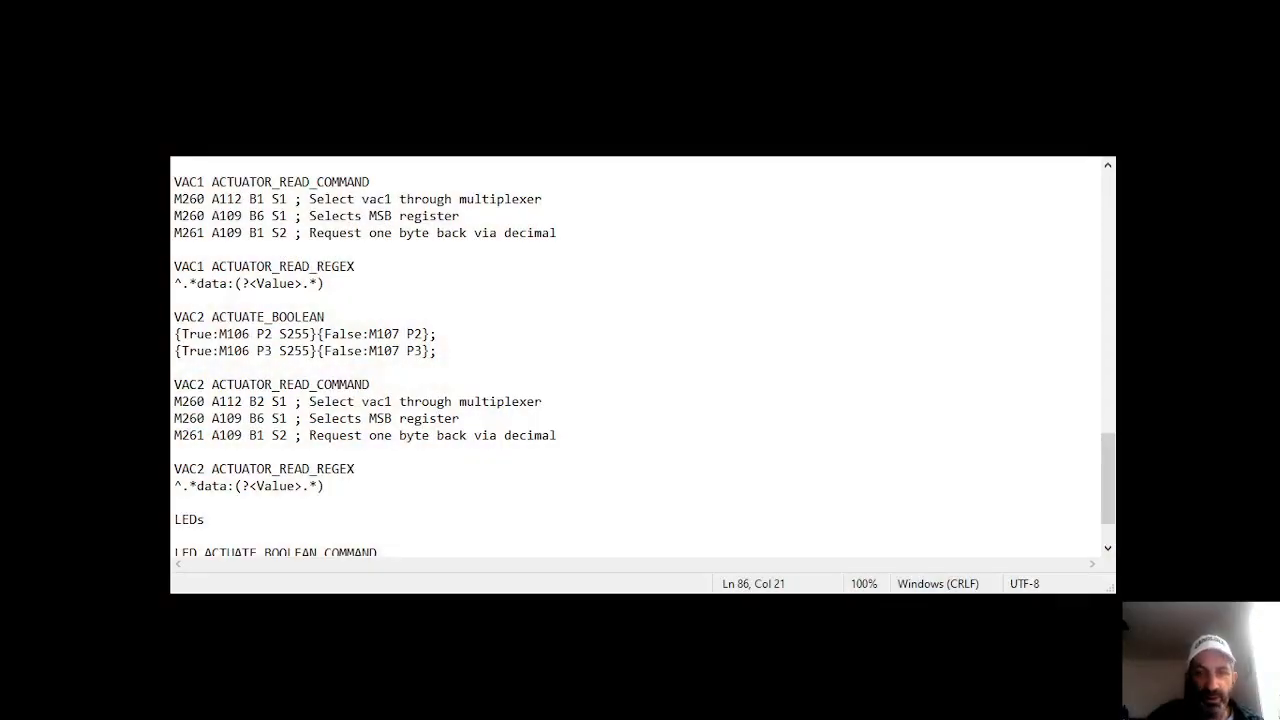
pyautogui.click(1029, 462)
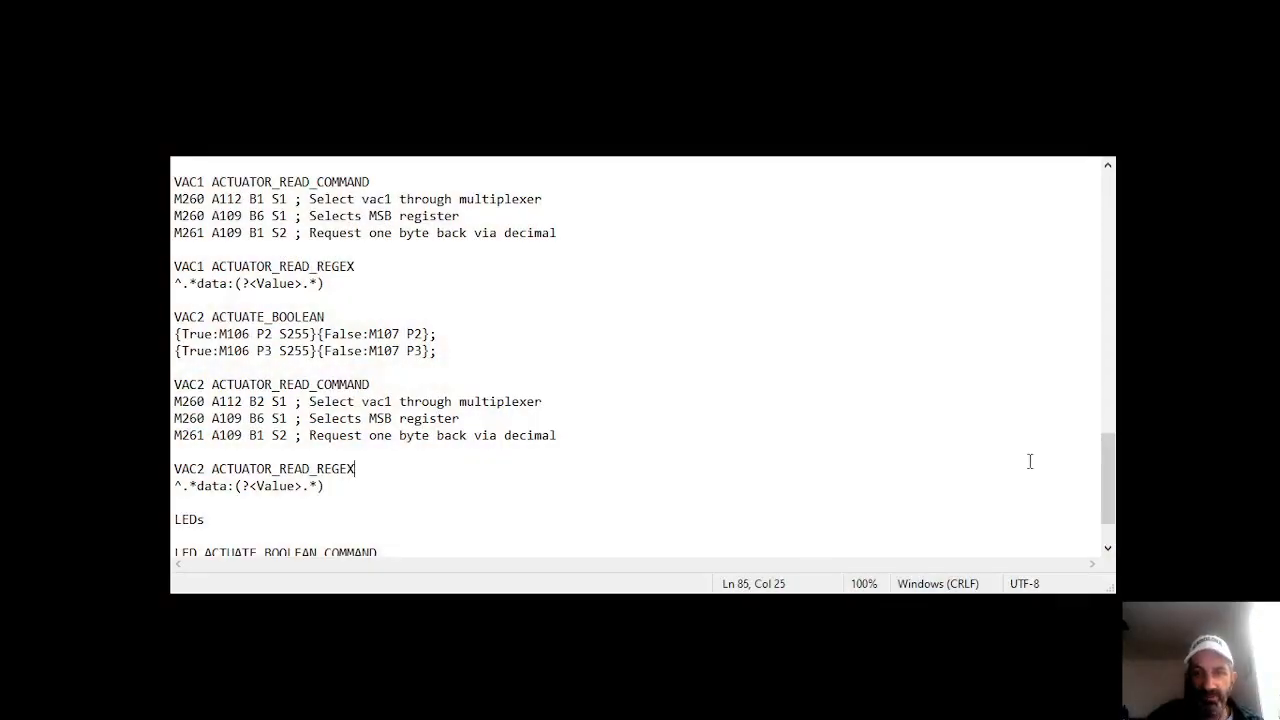
pyautogui.scroll(-2, 340, 410)
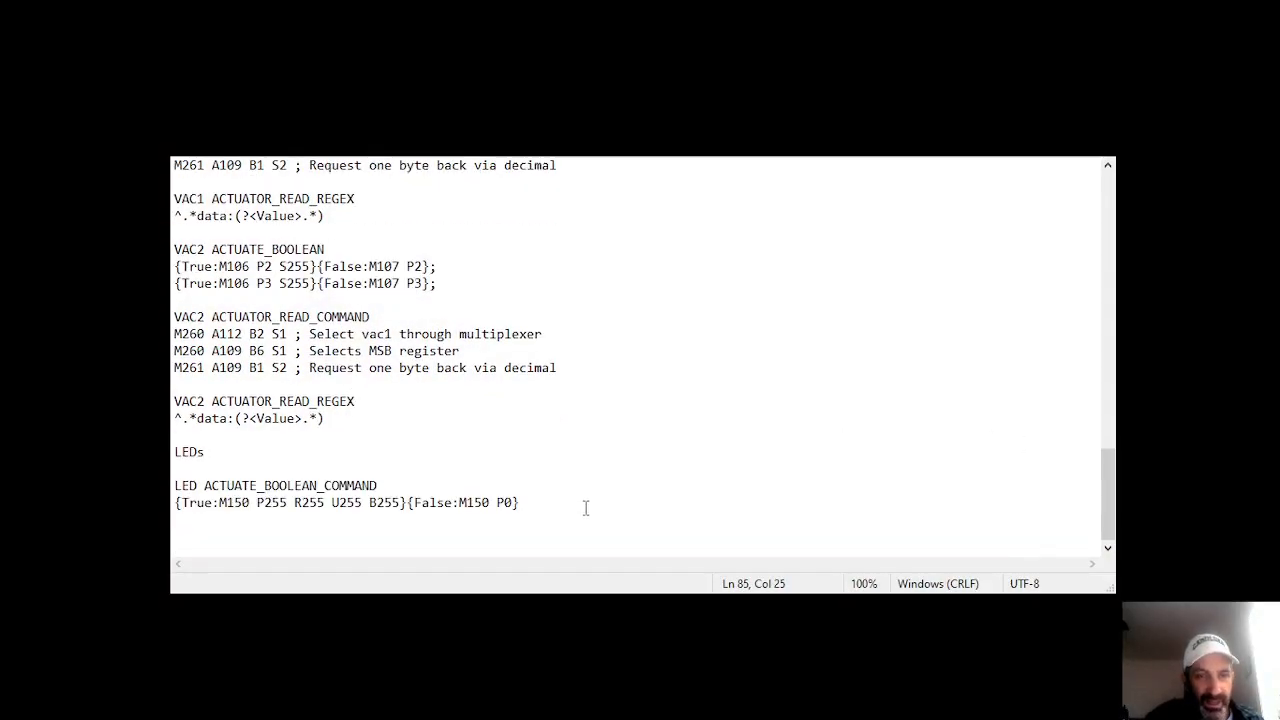
pyautogui.moveTo(586, 508); pyautogui.dragTo(176, 503)
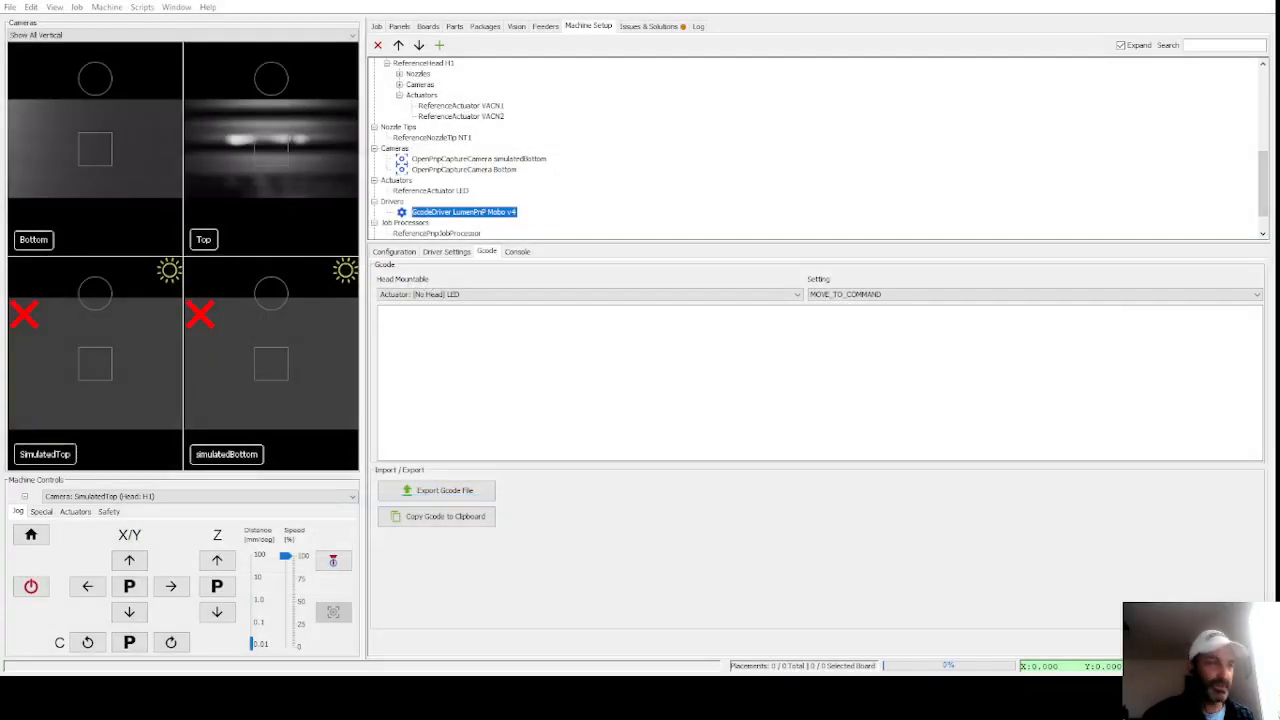
# Step: Paste the copied M150 line as the LED actuator's ACTUATE_BOOLEAN_COMMAND and rerun the issues search
pyautogui.click(829, 295)
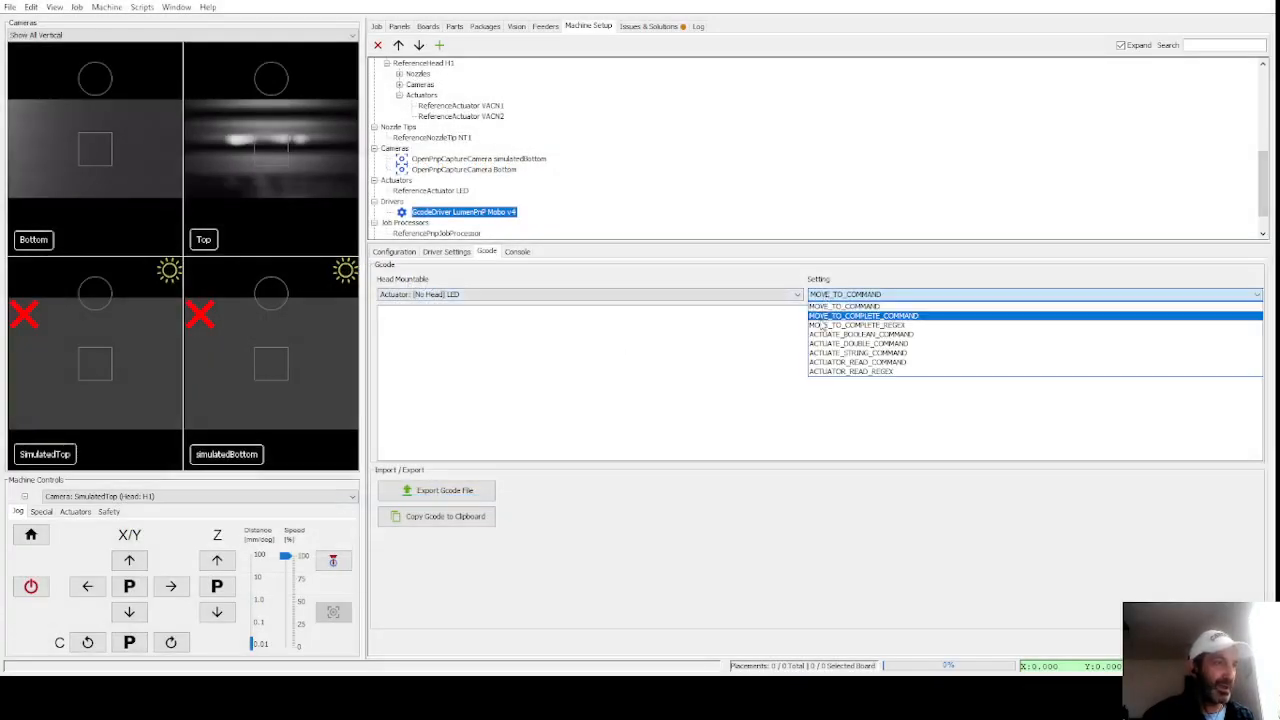
pyautogui.click(820, 335)
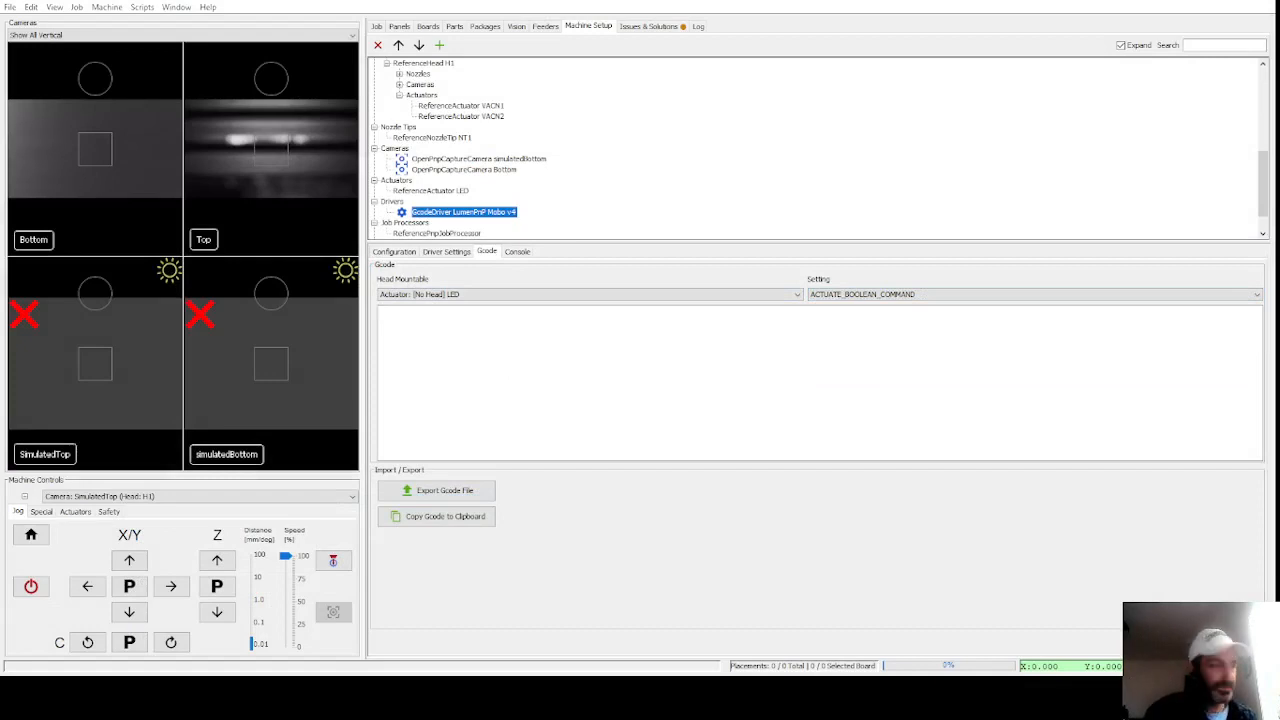
pyautogui.hotkey('ctrl', 'v')
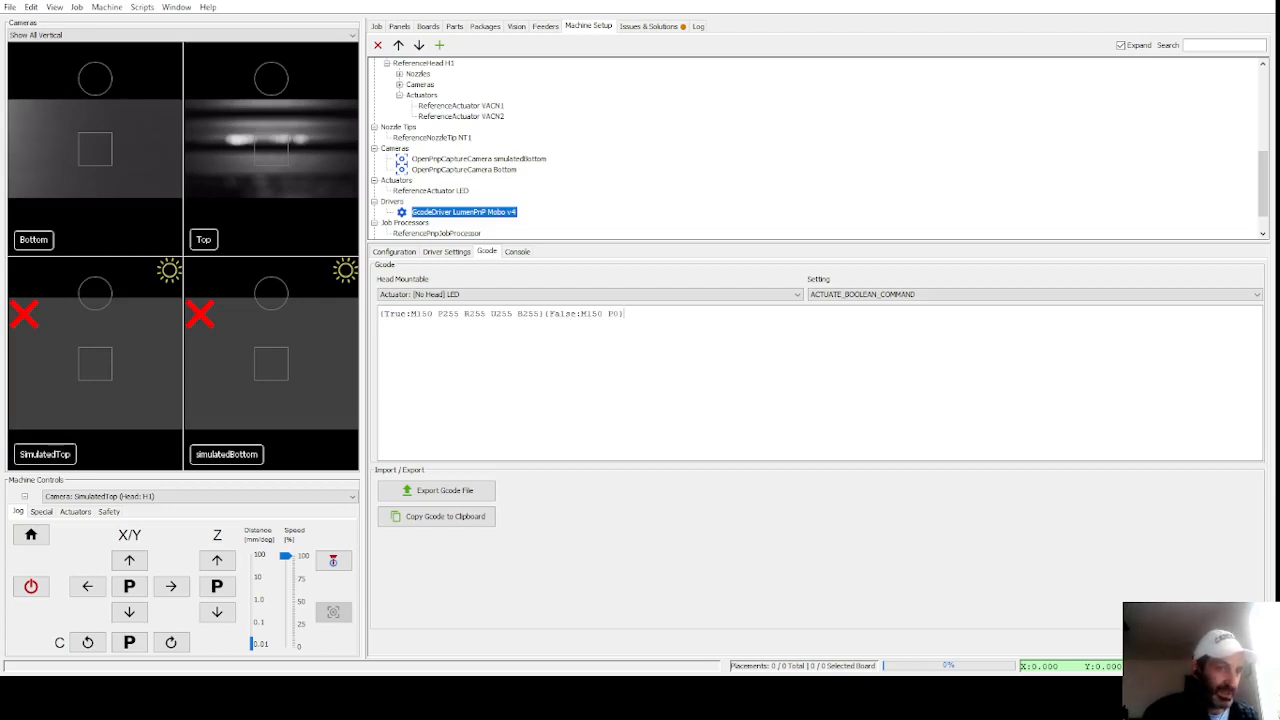
pyautogui.click(642, 27)
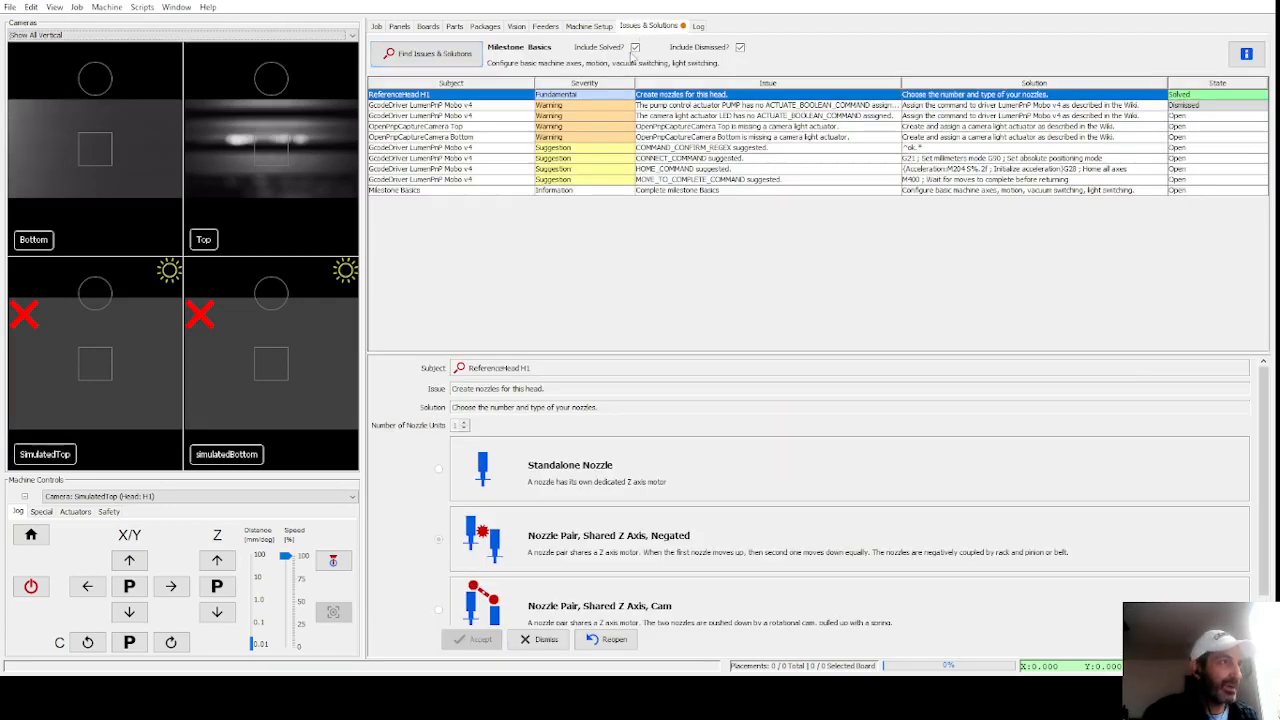
pyautogui.click(430, 54)
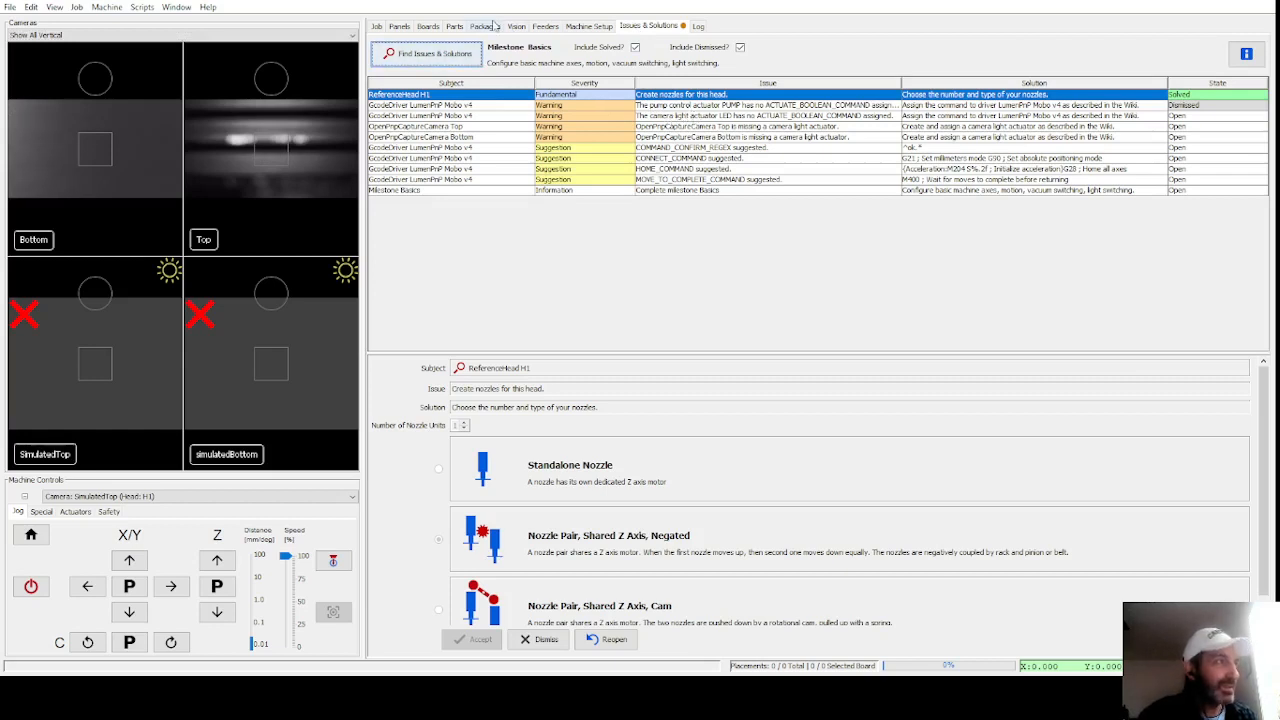
# Step: Review the LED actuator's ACTUATE_BOOLEAN_COMMAND in the LumenPnP Mobo v4 driver's G-code settings
pyautogui.click(588, 27)
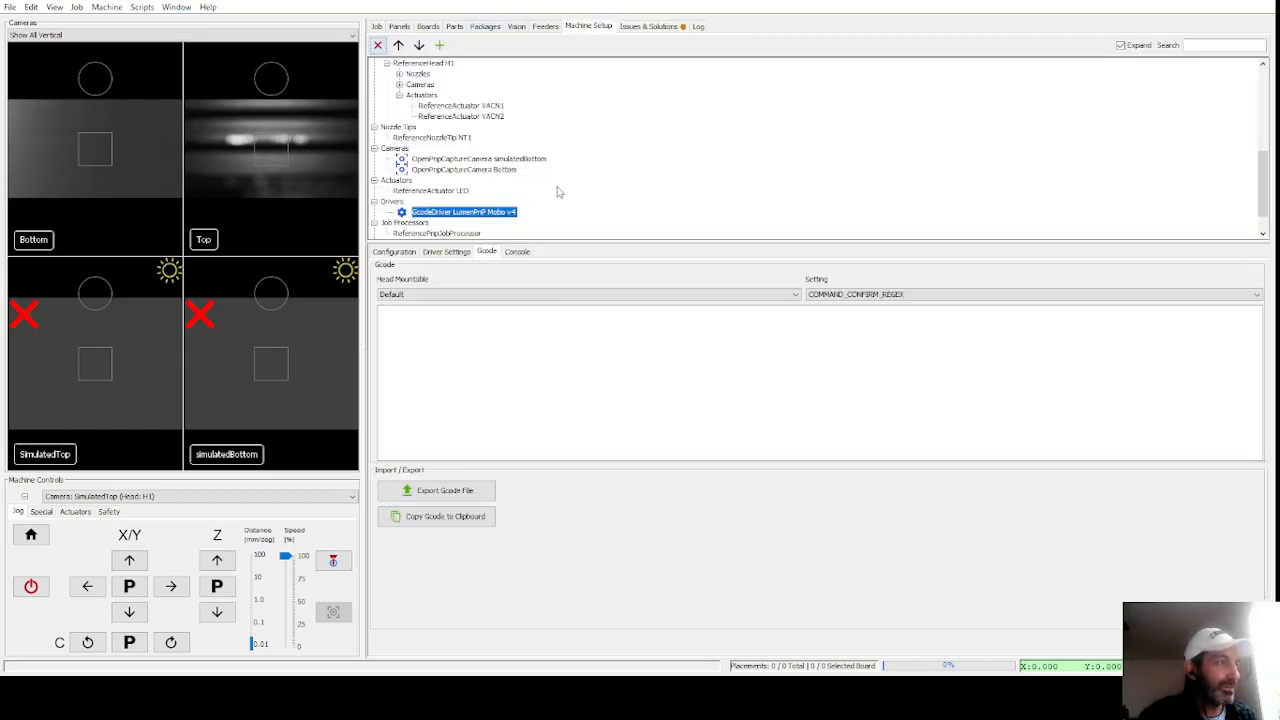
pyautogui.click(797, 294)
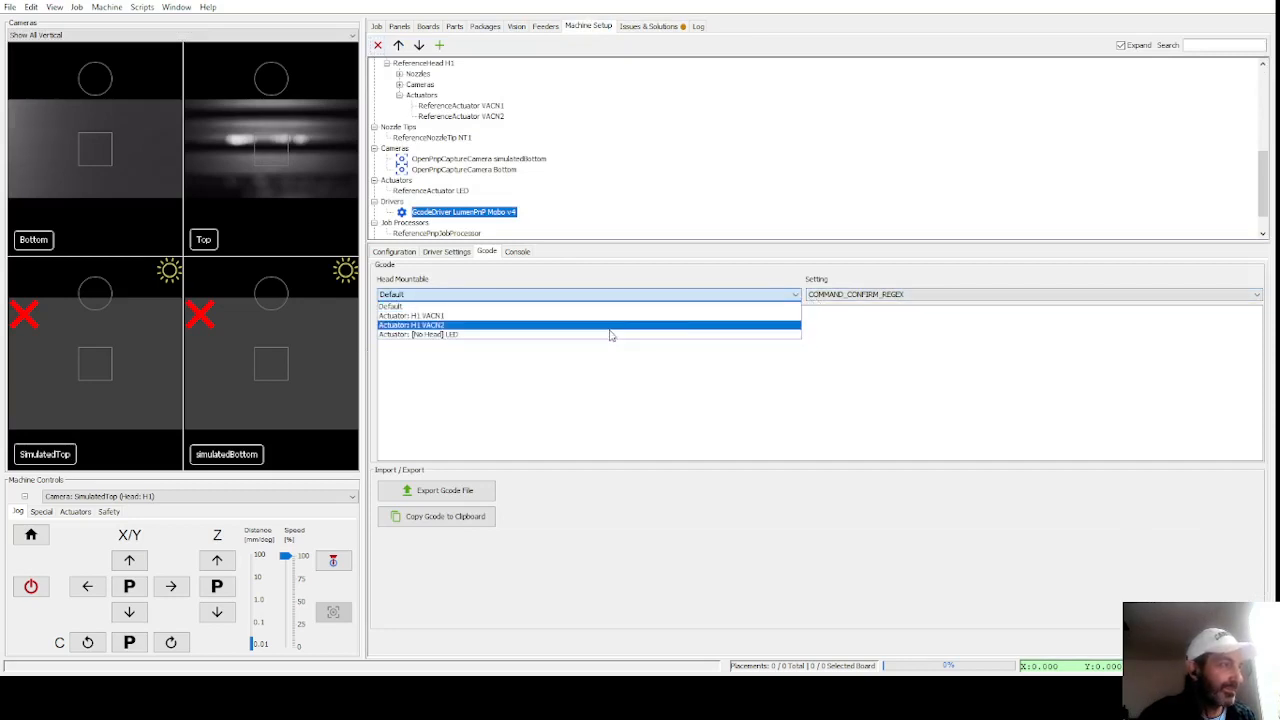
pyautogui.click(609, 330)
pyautogui.click(846, 294)
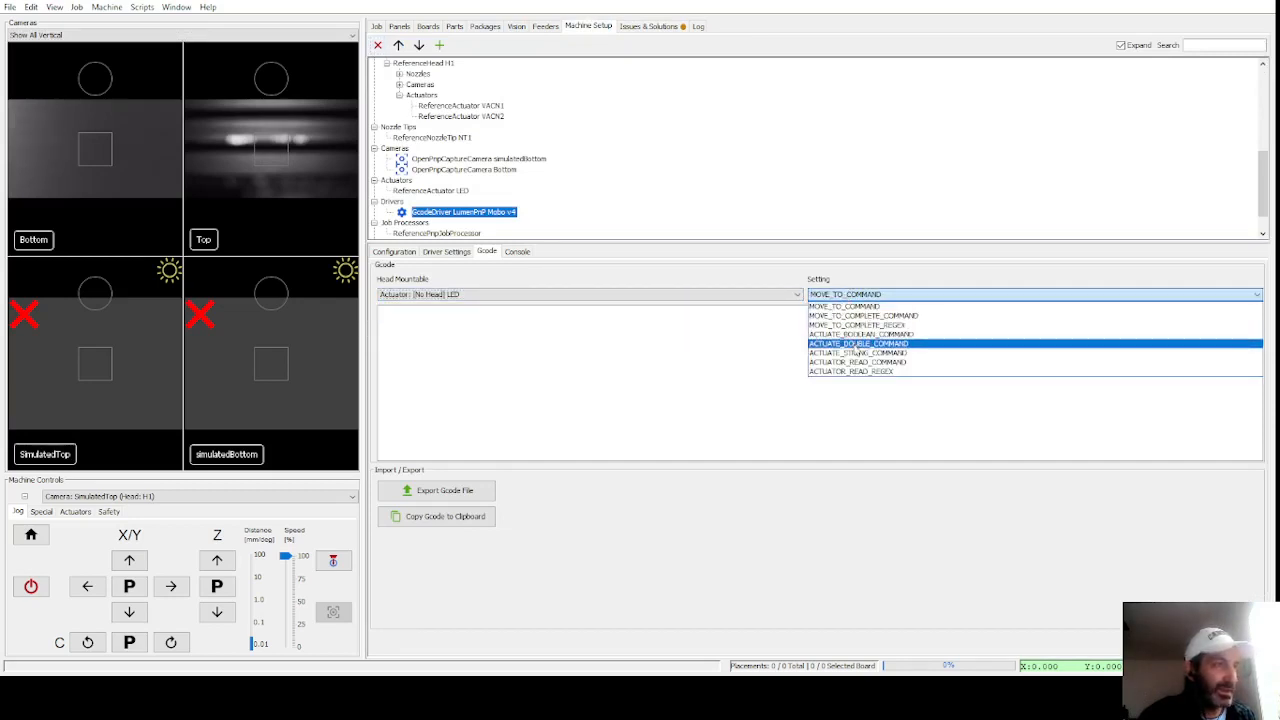
pyautogui.click(852, 340)
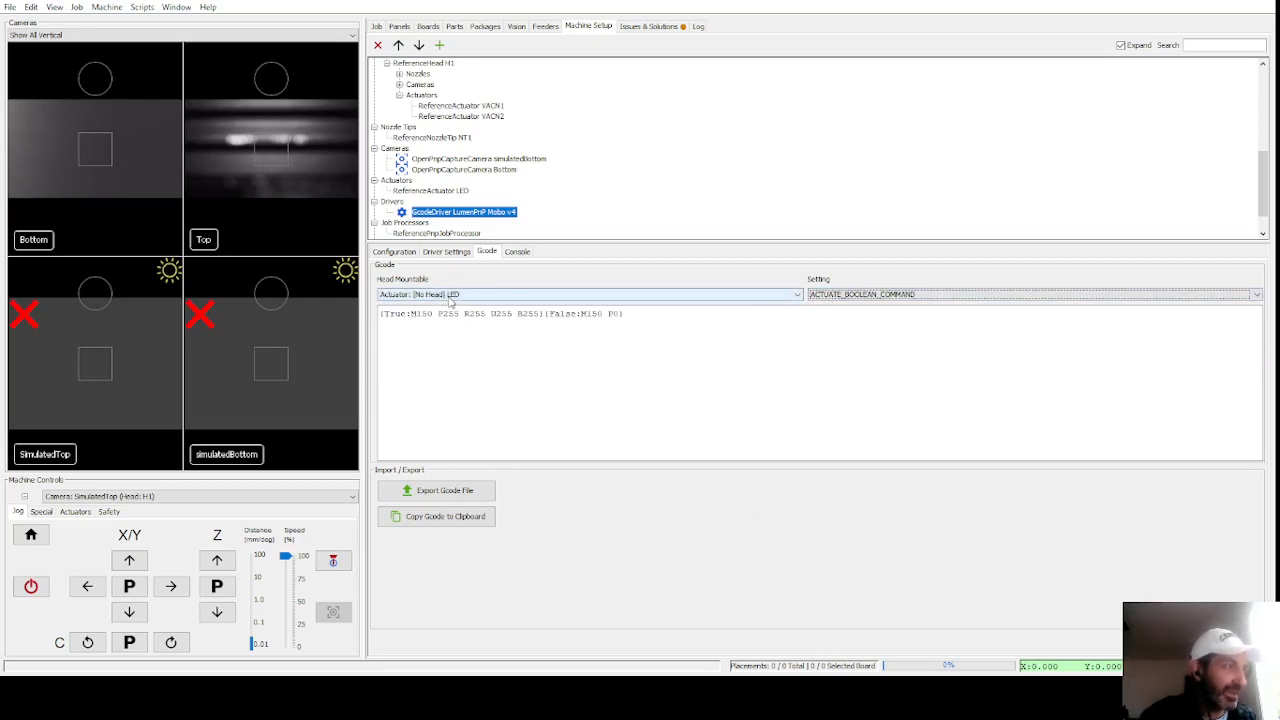
# Step: Inspect the camera light actuator LED warning and rerun the issues search
pyautogui.click(628, 27)
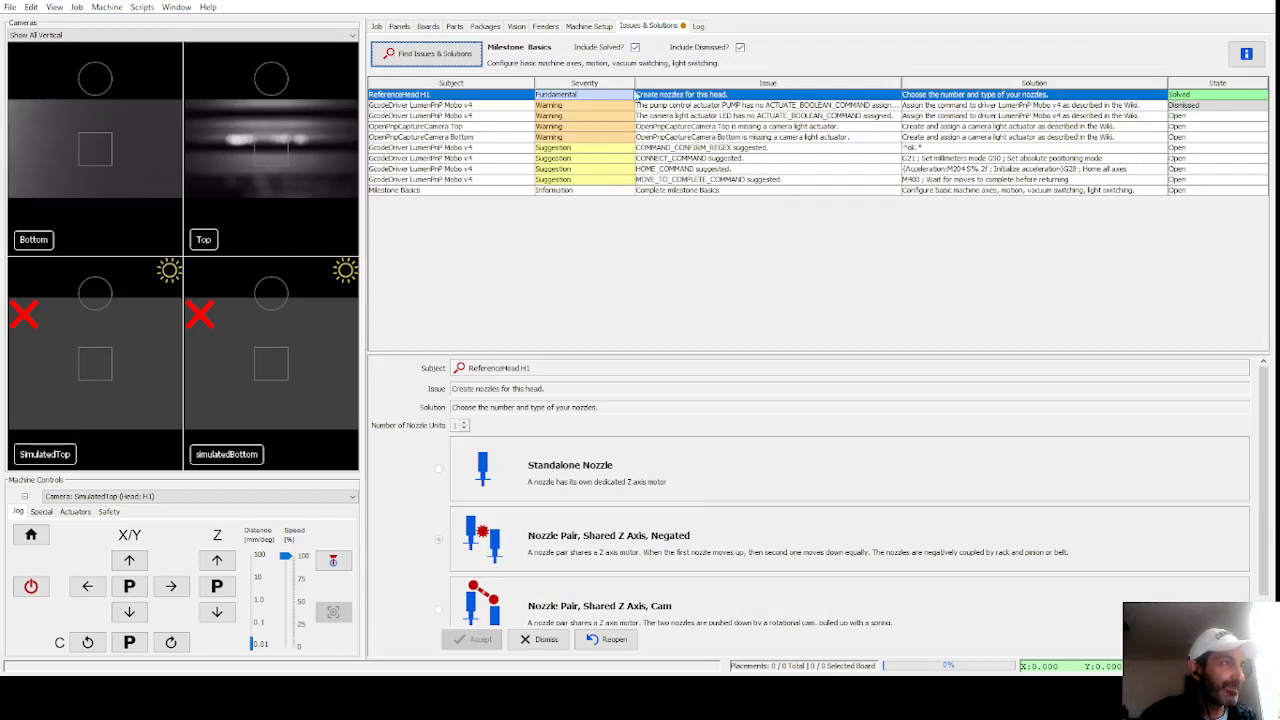
pyautogui.click(671, 117)
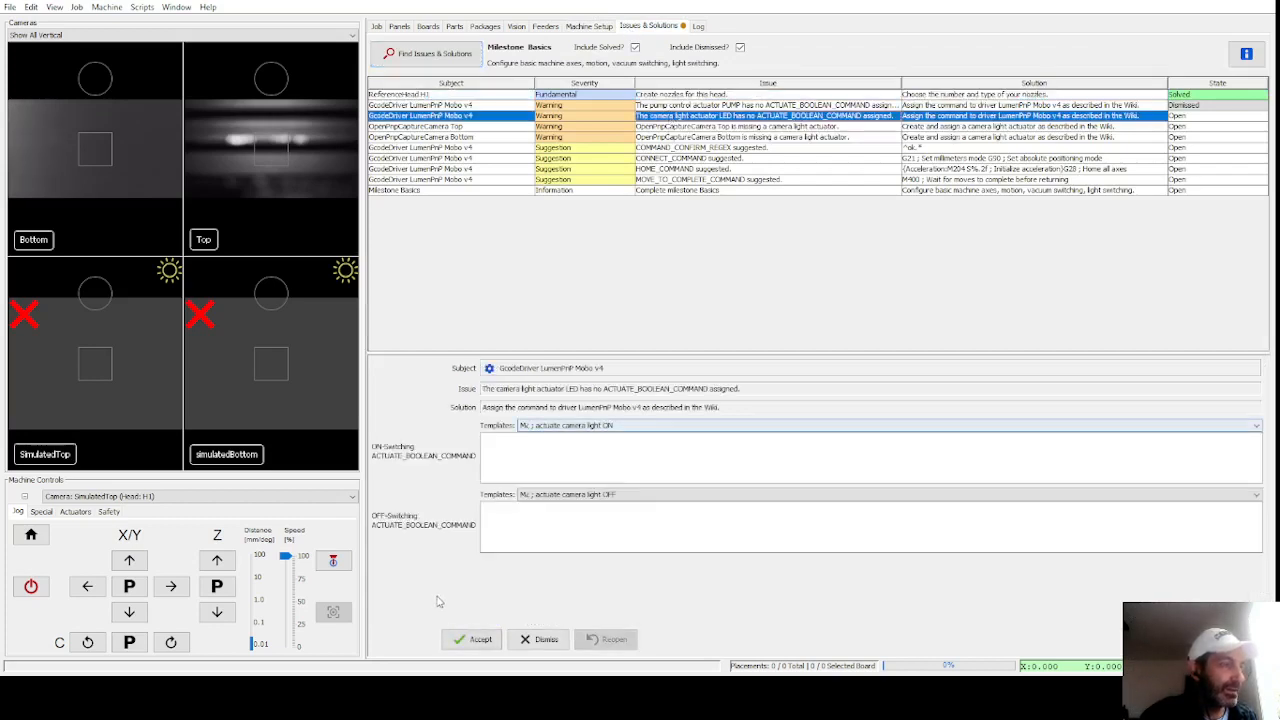
pyautogui.click(440, 54)
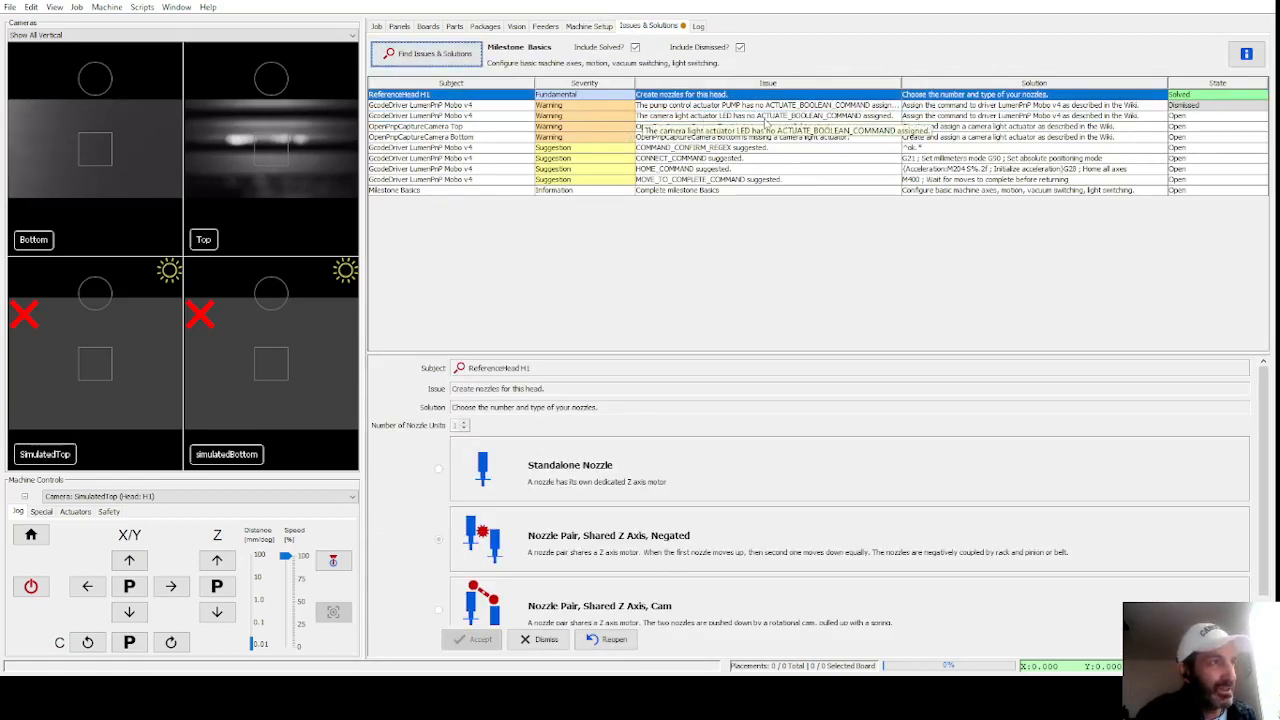
# Step: Examine the LED reference actuator's configuration in the machine setup
pyautogui.click(589, 26)
pyautogui.scroll(2, 465, 128)
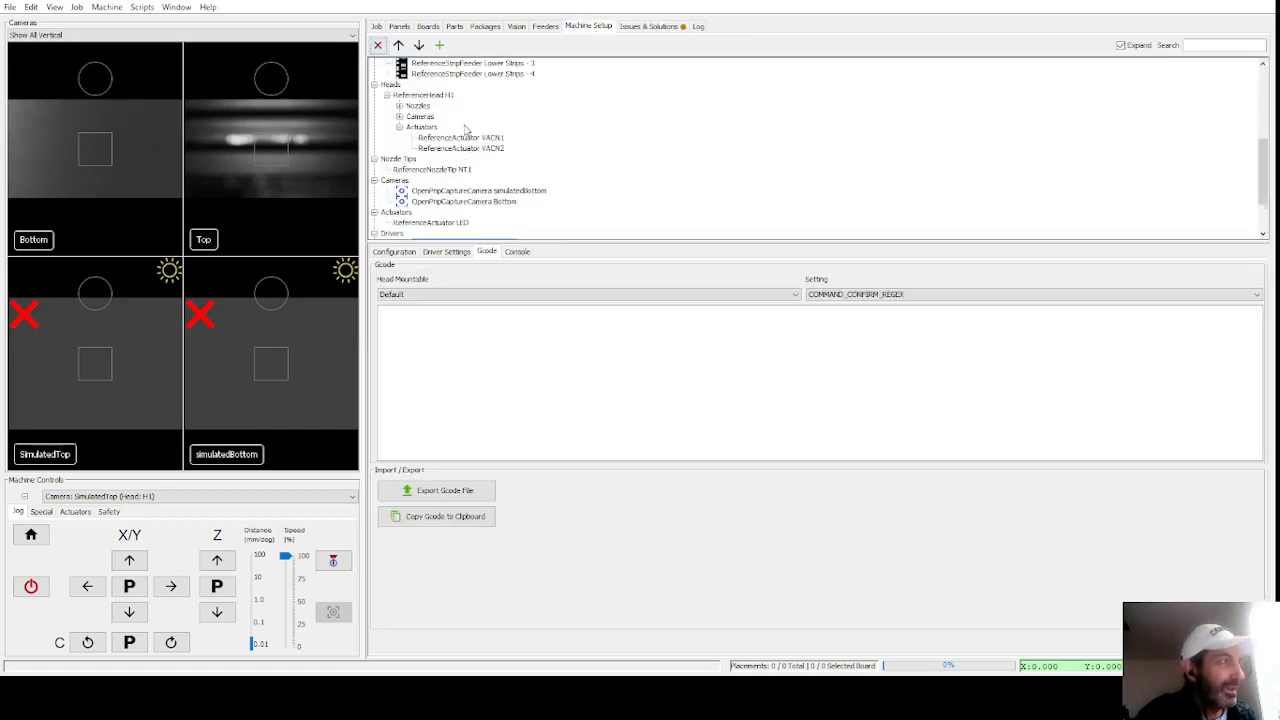
pyautogui.scroll(-1, 455, 146)
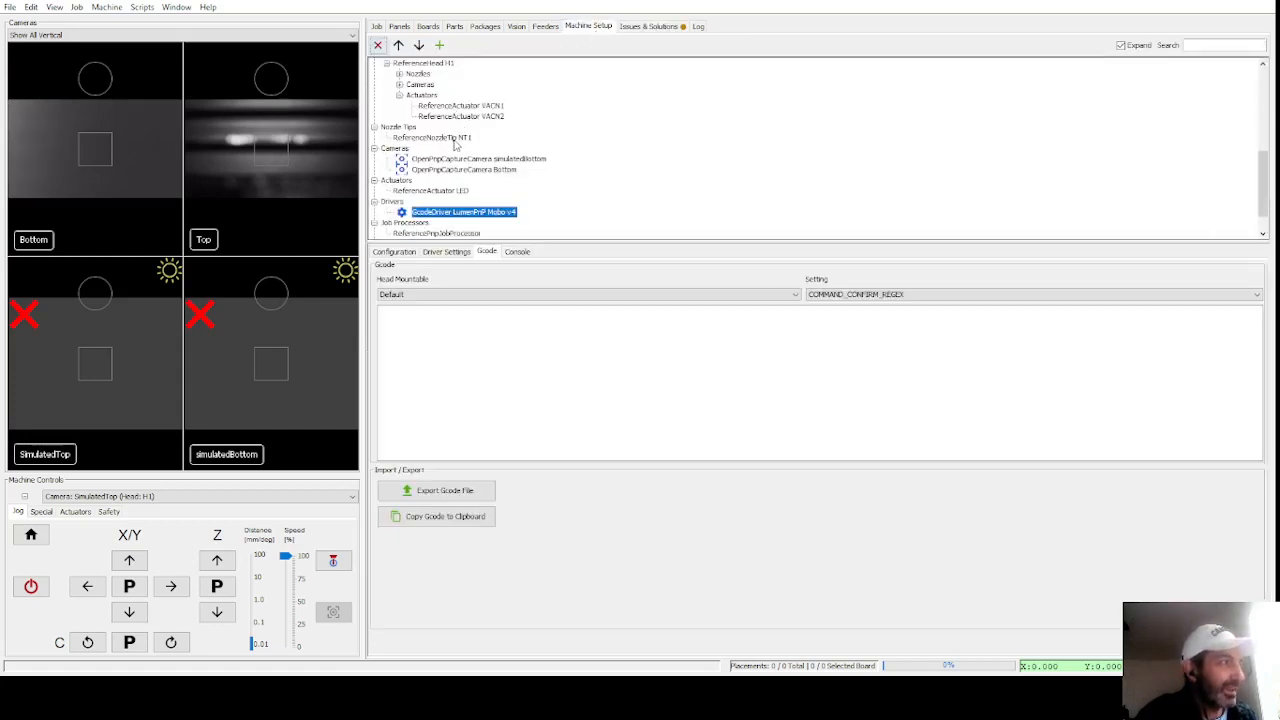
pyautogui.click(447, 193)
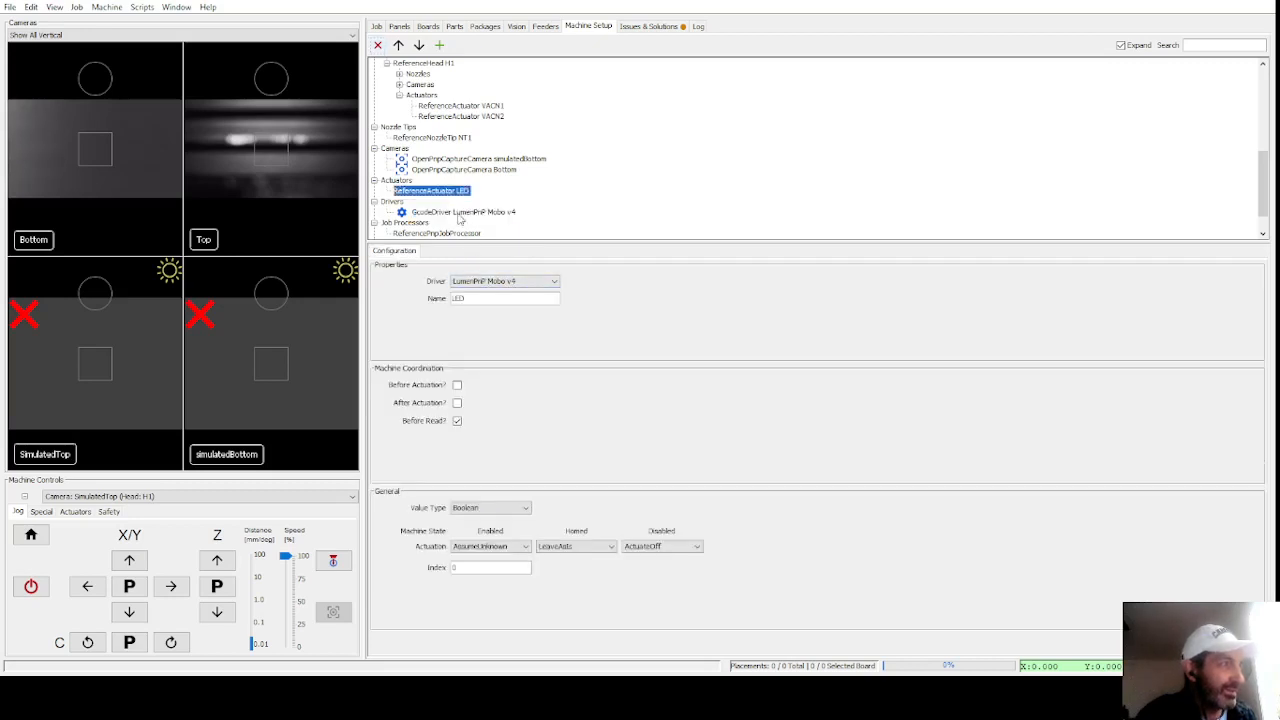
# Step: Compare the LED actuator's stored ACTUATE_BOOLEAN_COMMAND with the list of reported issues
pyautogui.click(462, 212)
pyautogui.click(845, 294)
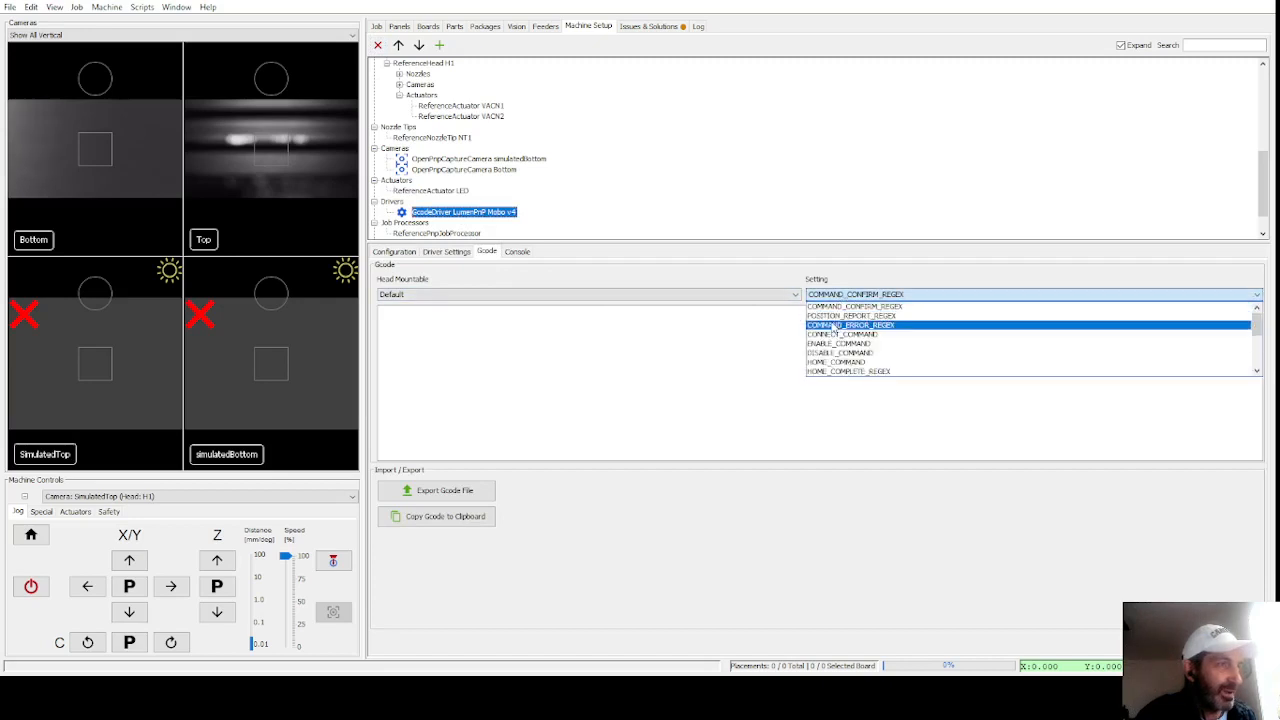
pyautogui.click(634, 294)
pyautogui.click(527, 335)
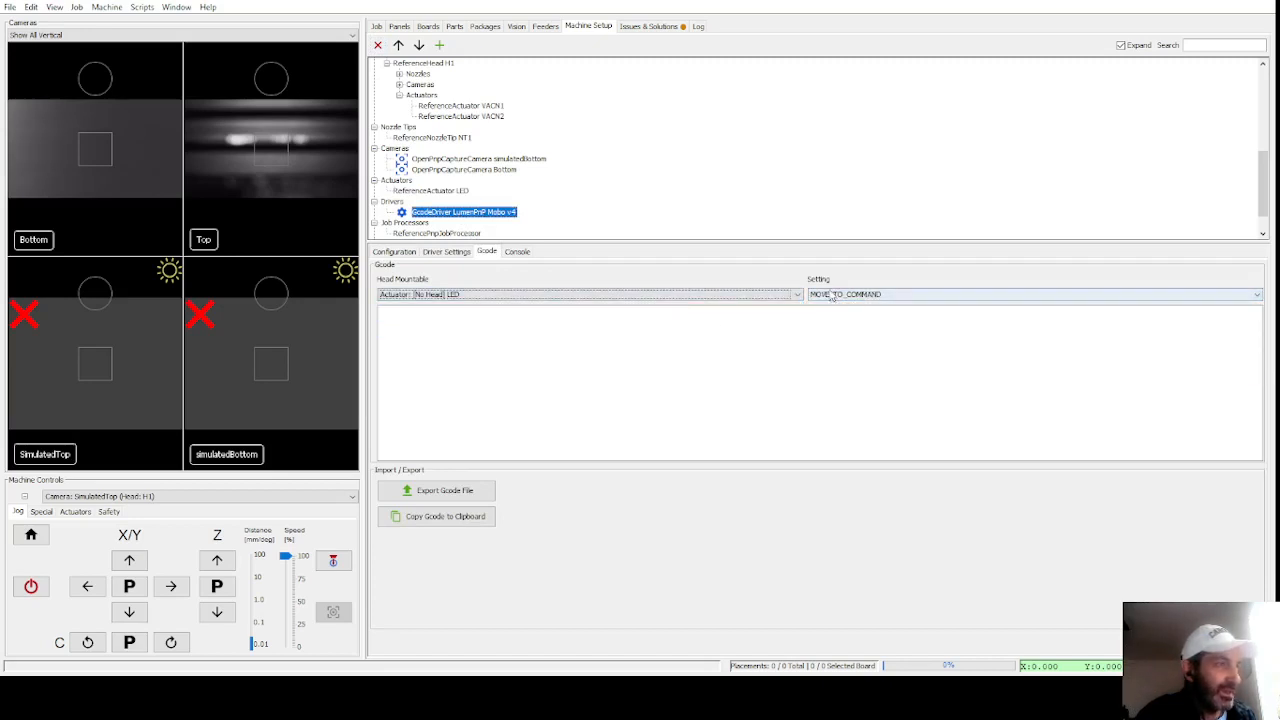
pyautogui.click(826, 295)
pyautogui.click(843, 335)
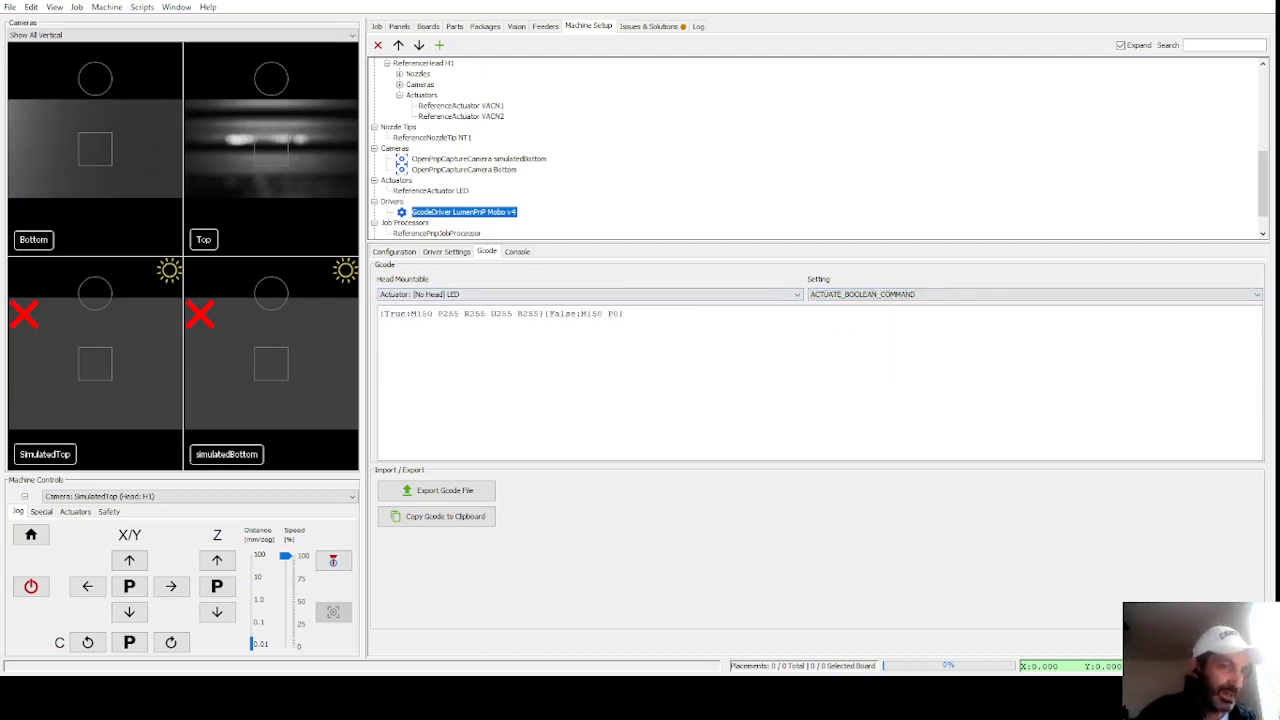
pyautogui.click(676, 27)
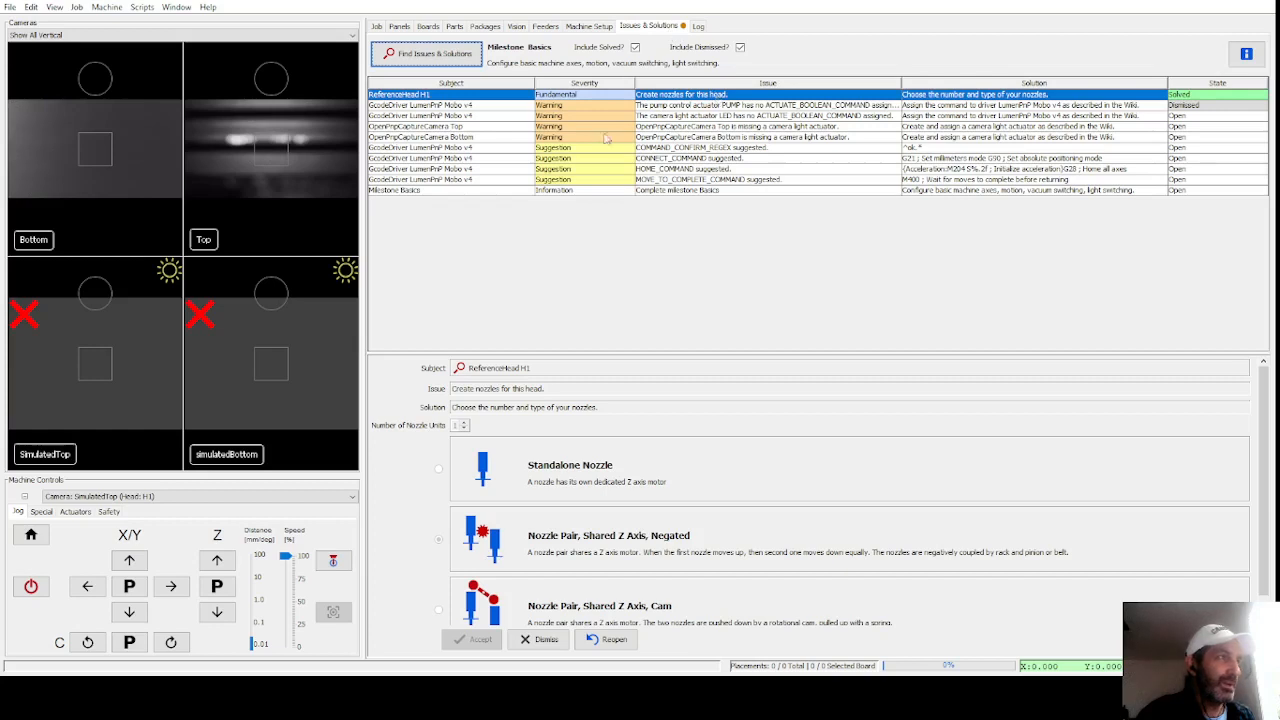
# Step: Switch the LED actuator's driver to NullDriver and back to LumenPnP Mobo v4, and delete the NullDriver
pyautogui.click(576, 28)
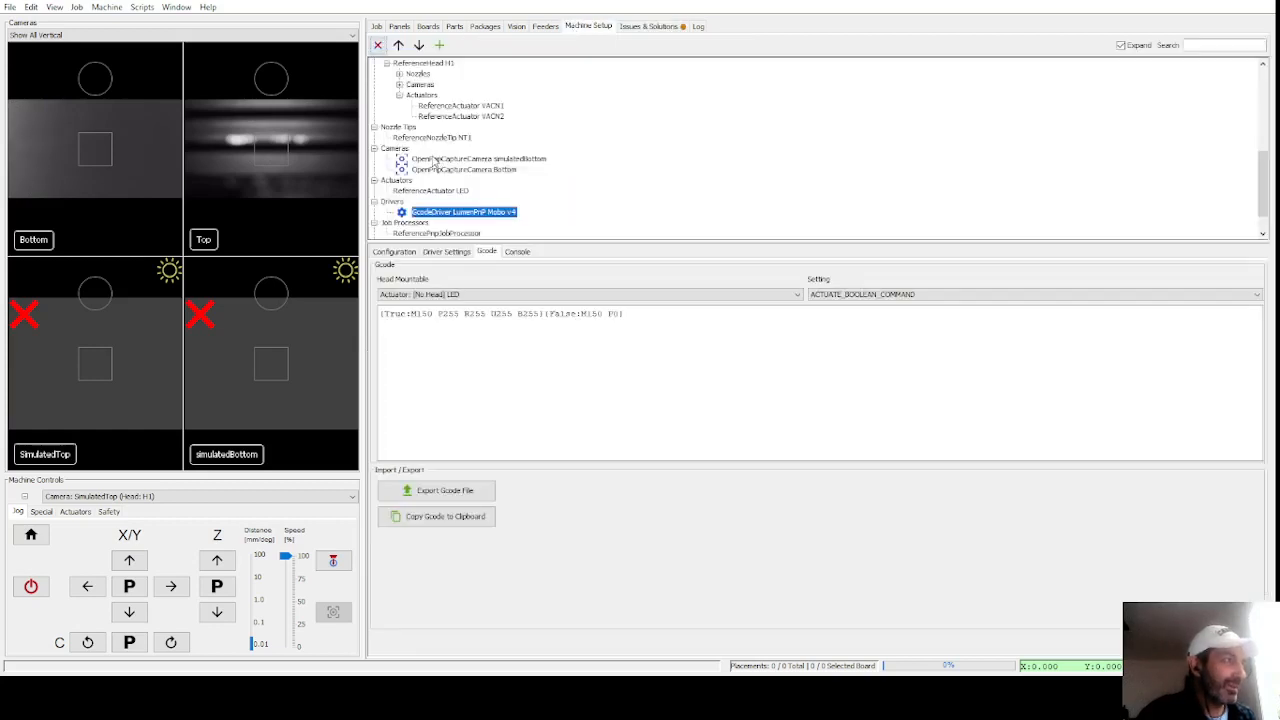
pyautogui.scroll(-1, 437, 168)
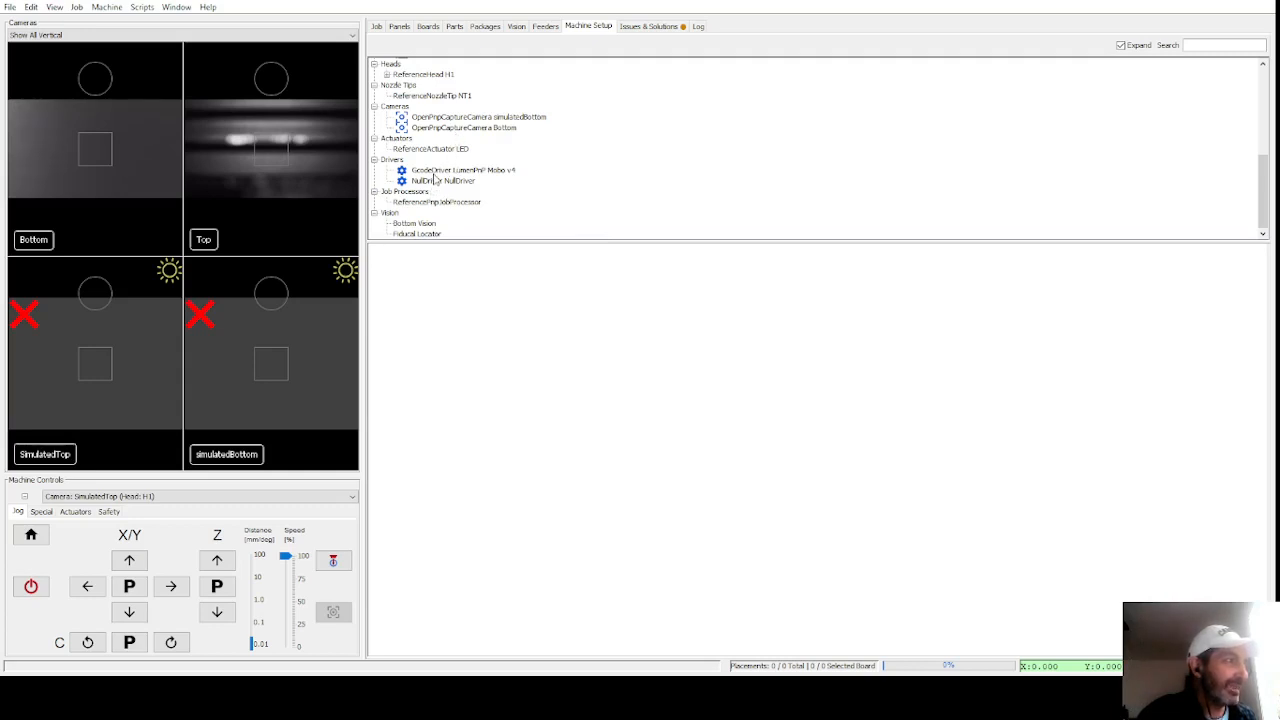
pyautogui.click(430, 148)
pyautogui.click(481, 282)
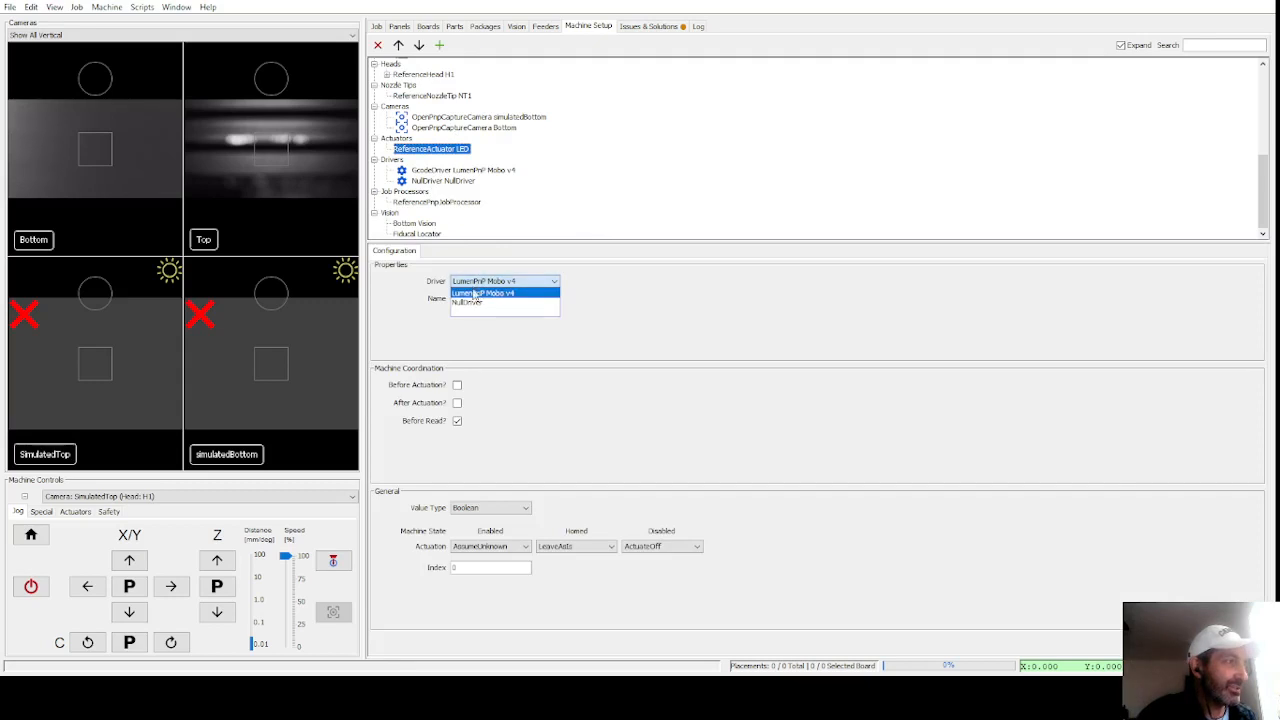
pyautogui.click(489, 300)
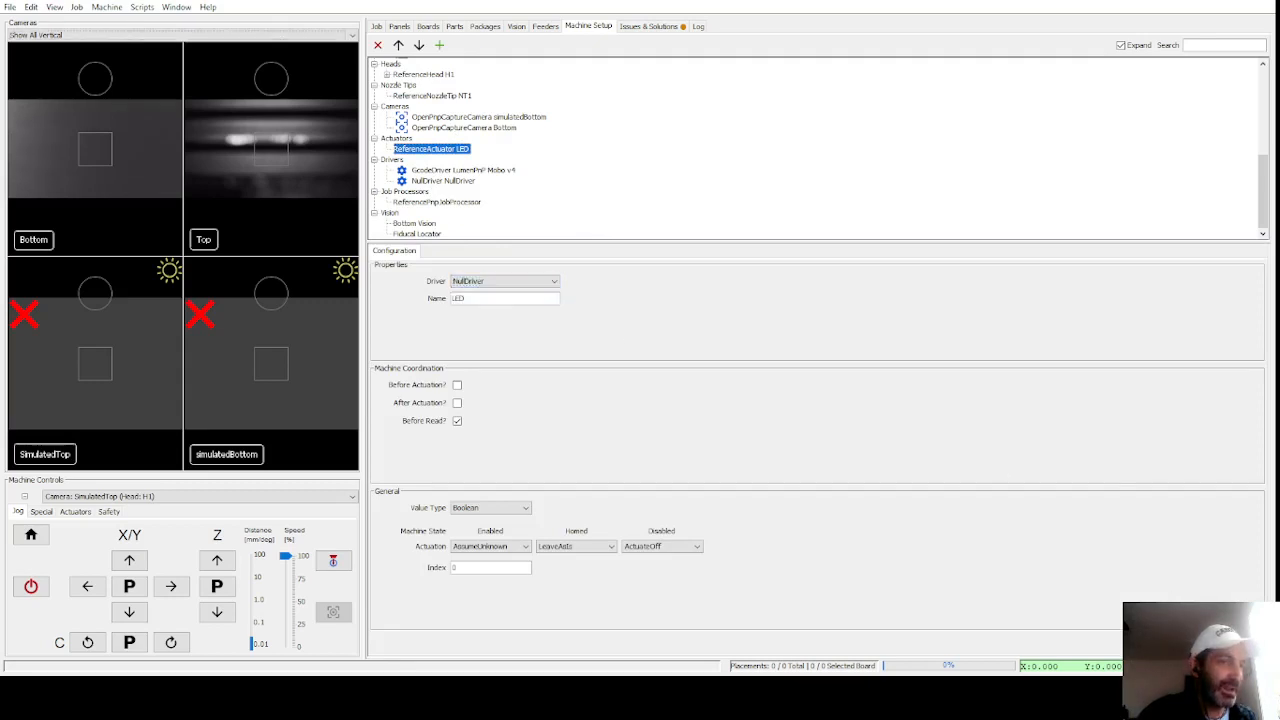
pyautogui.click(482, 284)
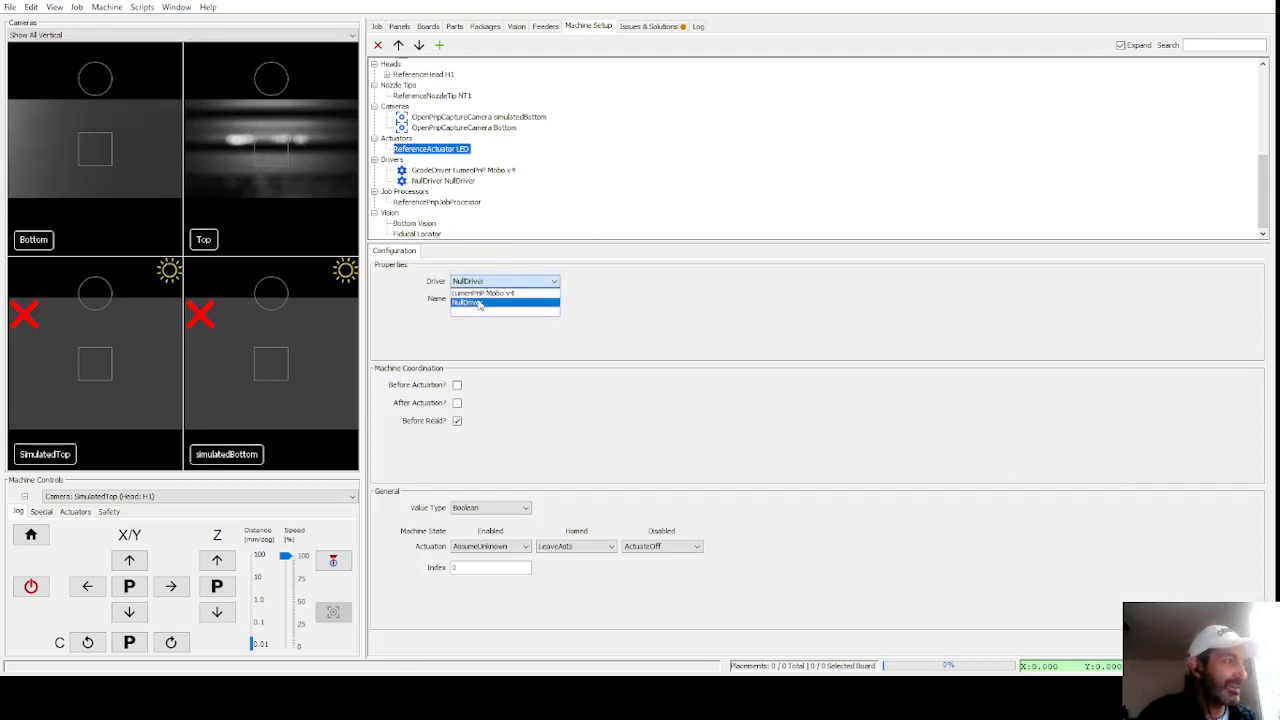
pyautogui.click(480, 291)
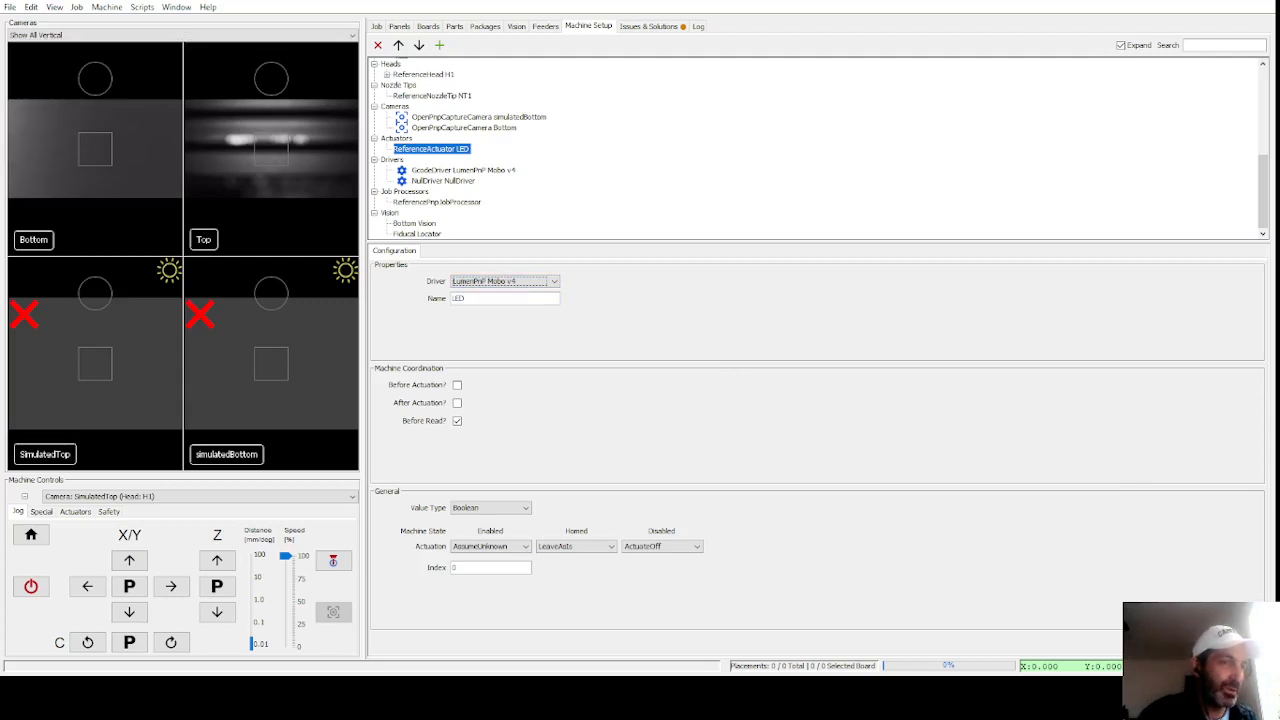
pyautogui.click(452, 182)
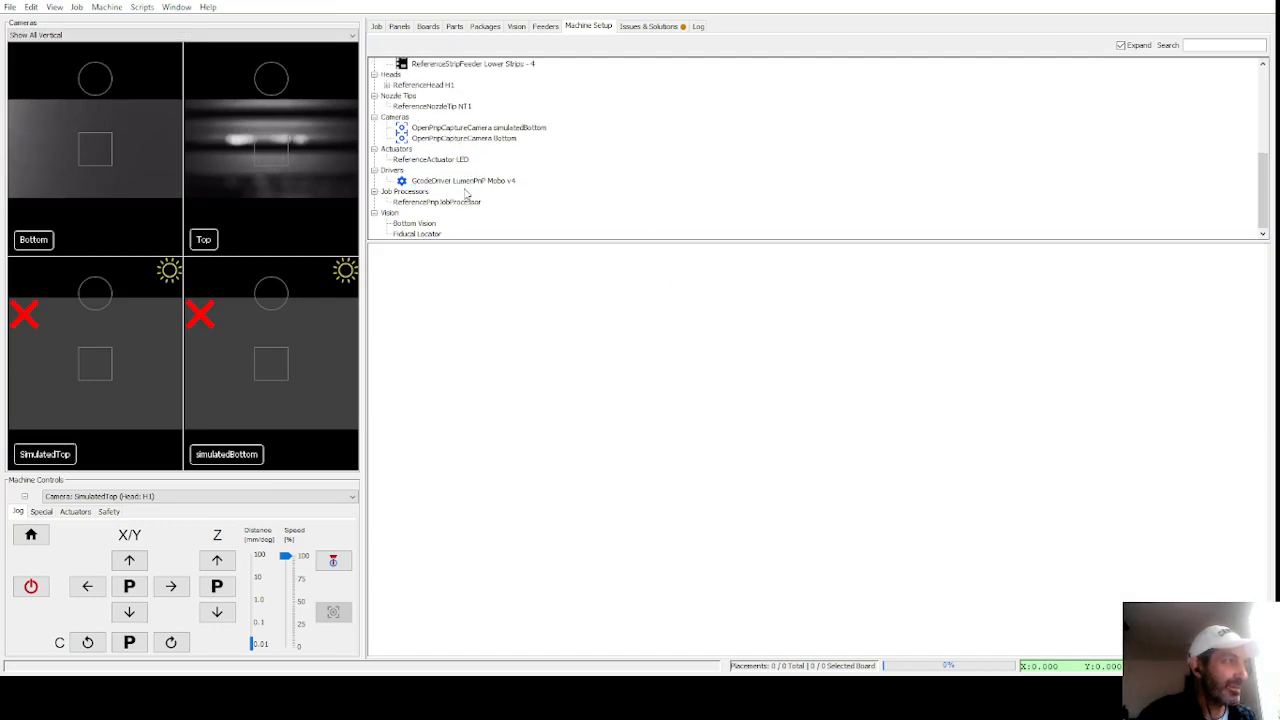
# Step: Check the LED actuator's ACTUATE_BOOLEAN_COMMAND again in the LumenPnP Mobo v4 driver's G-code settings
pyautogui.click(465, 181)
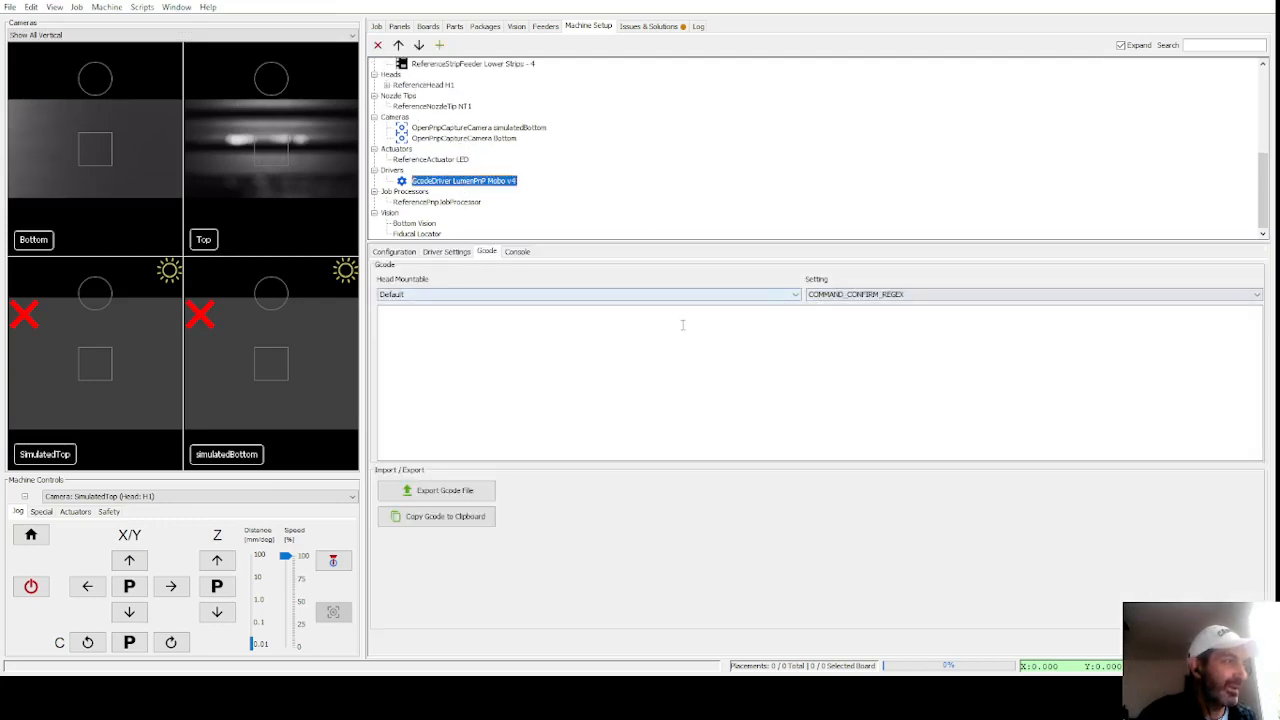
pyautogui.click(648, 296)
pyautogui.click(402, 336)
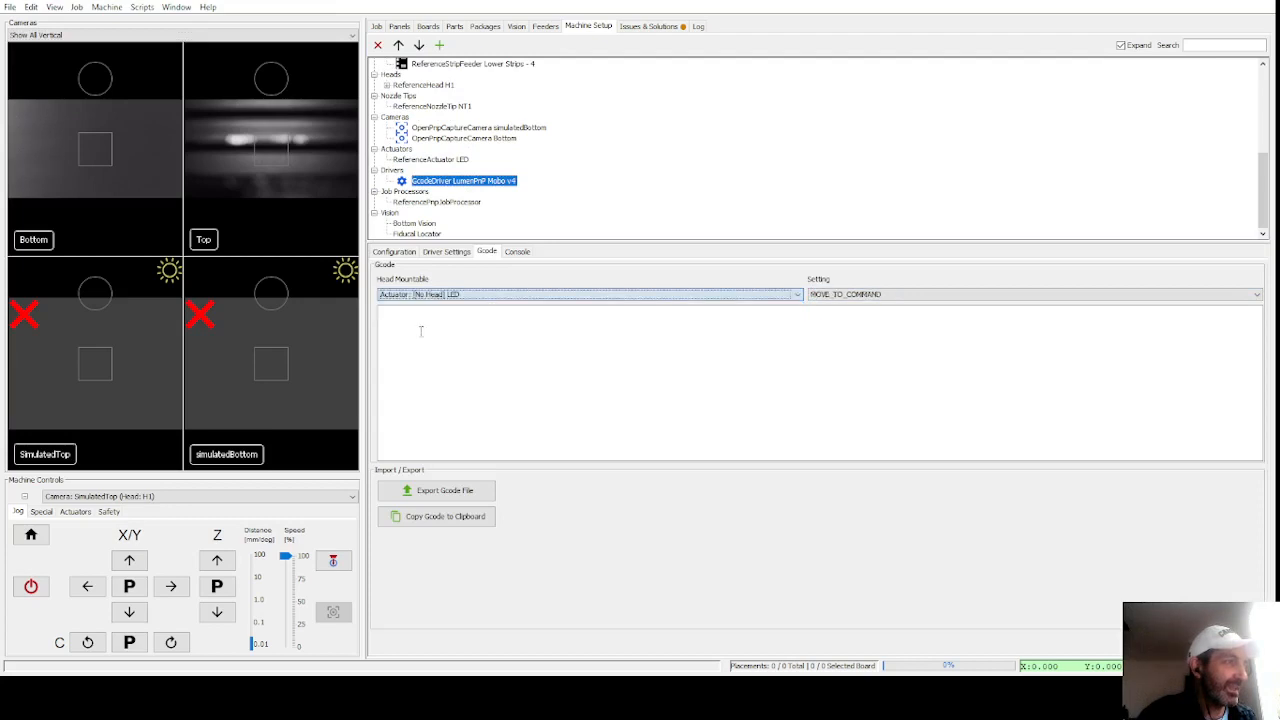
pyautogui.click(830, 294)
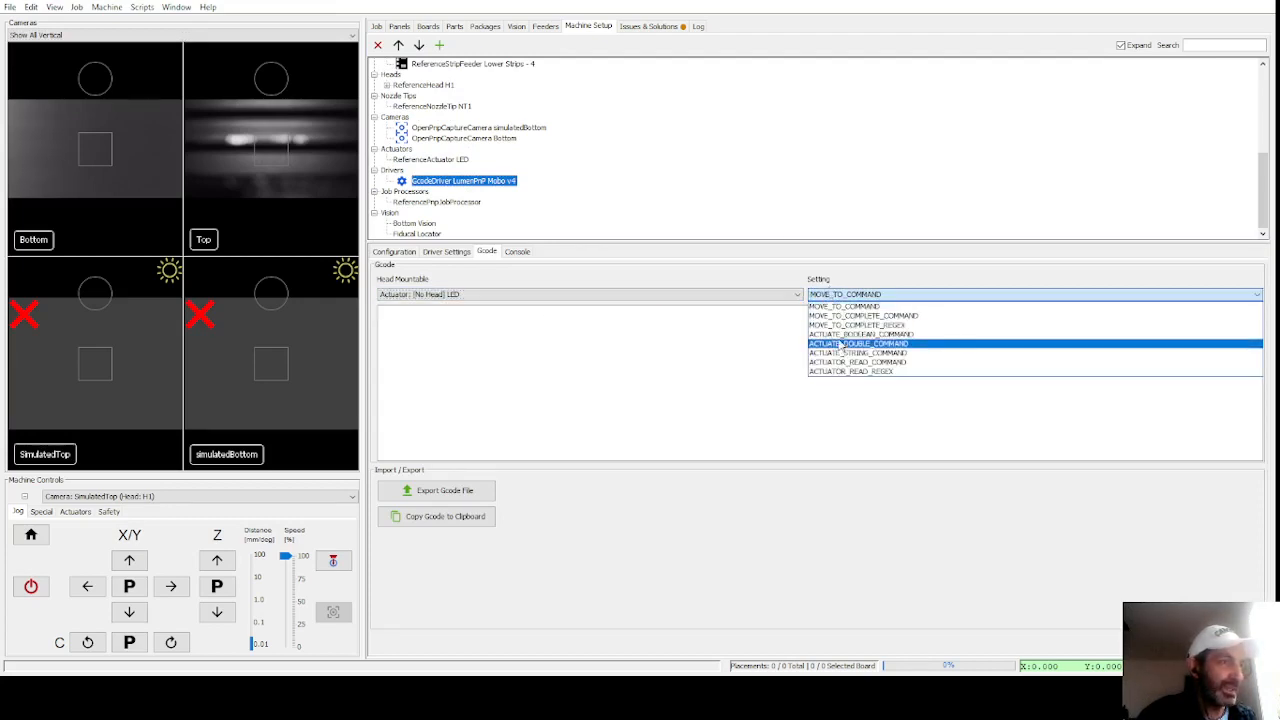
pyautogui.click(836, 334)
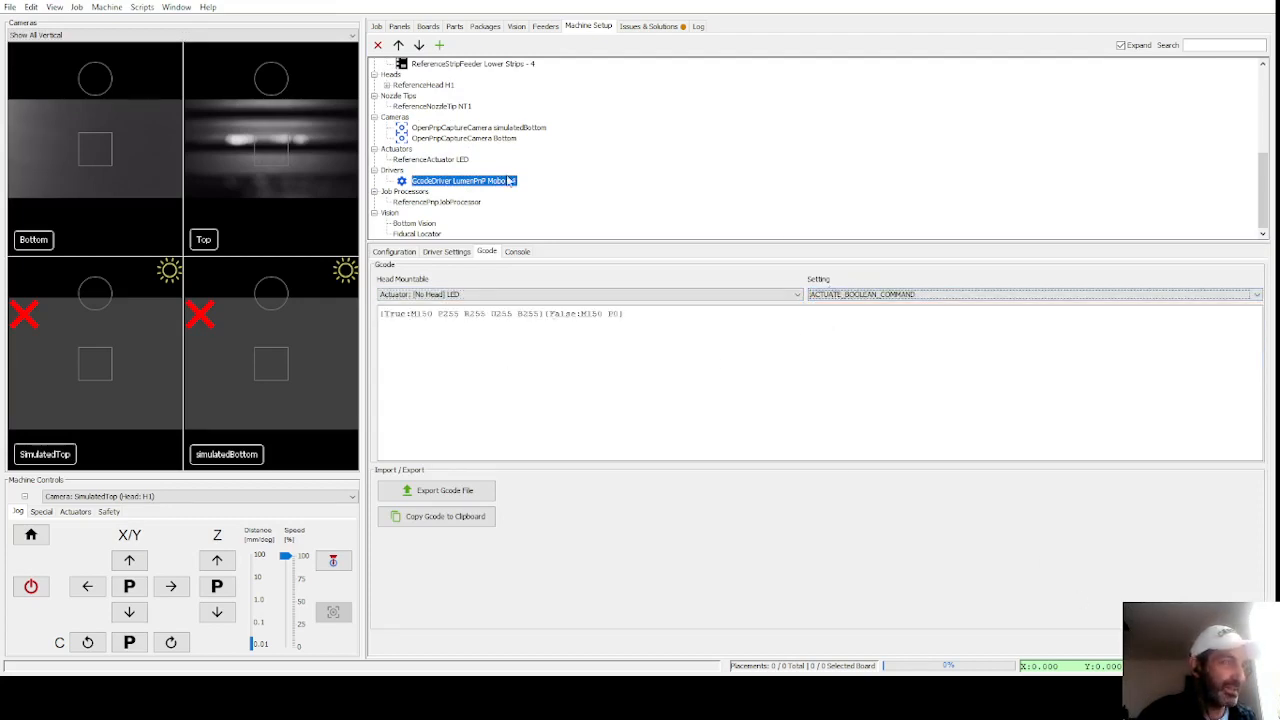
# Step: Dismiss the reported issue about the LED camera light actuator having no ACTUATE_BOOLEAN_COMMAND assigned
pyautogui.click(648, 27)
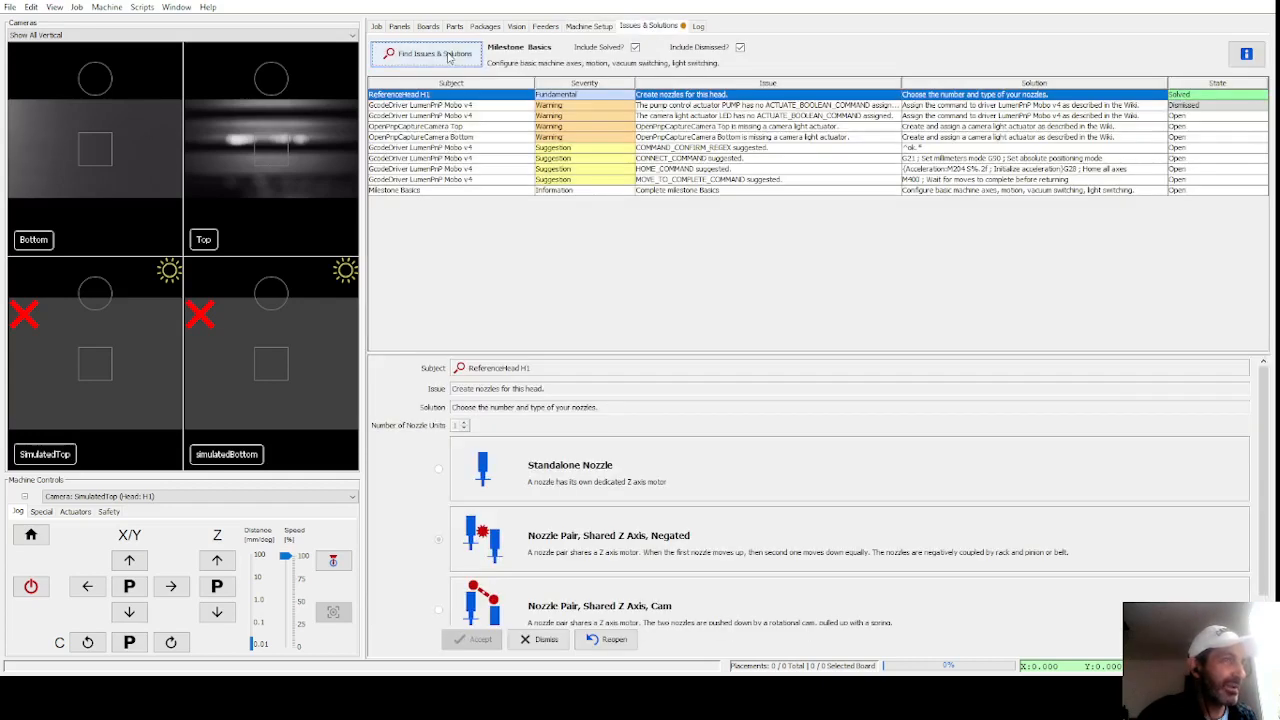
pyautogui.click(808, 116)
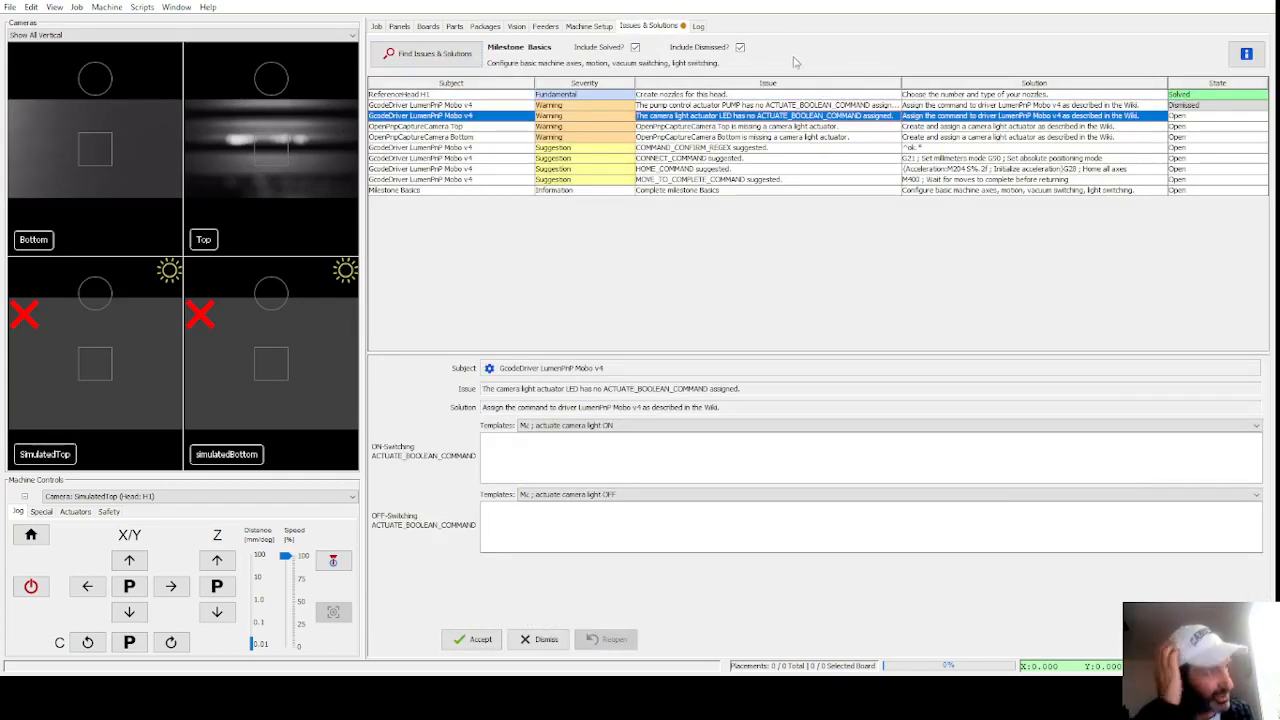
pyautogui.click(540, 640)
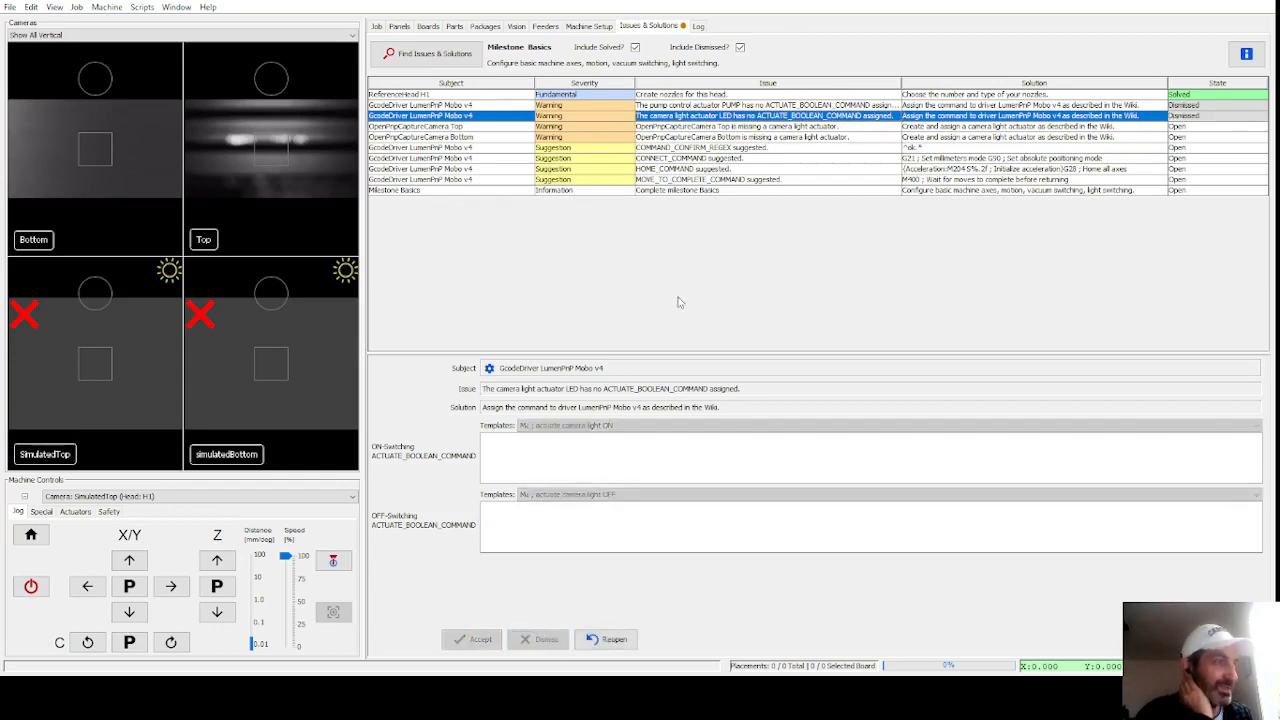
# Step: Delete the simulatedBottom camera from the machine setup
pyautogui.click(706, 129)
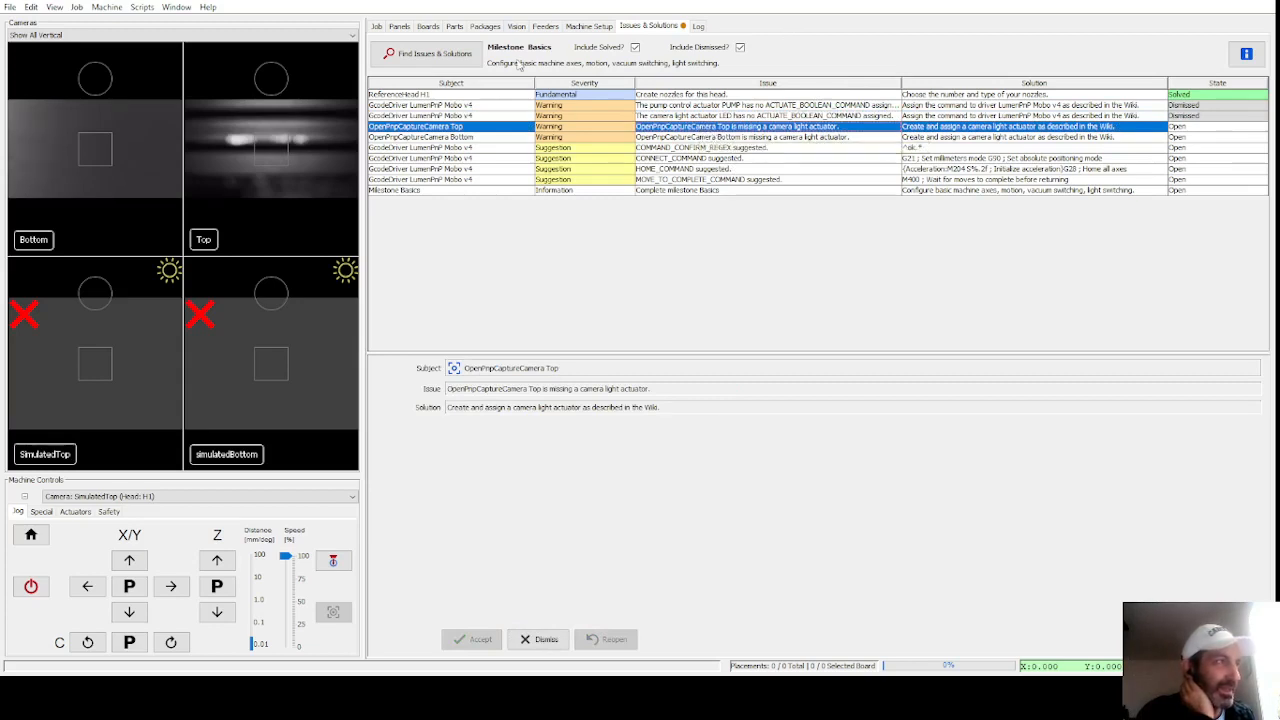
pyautogui.click(588, 27)
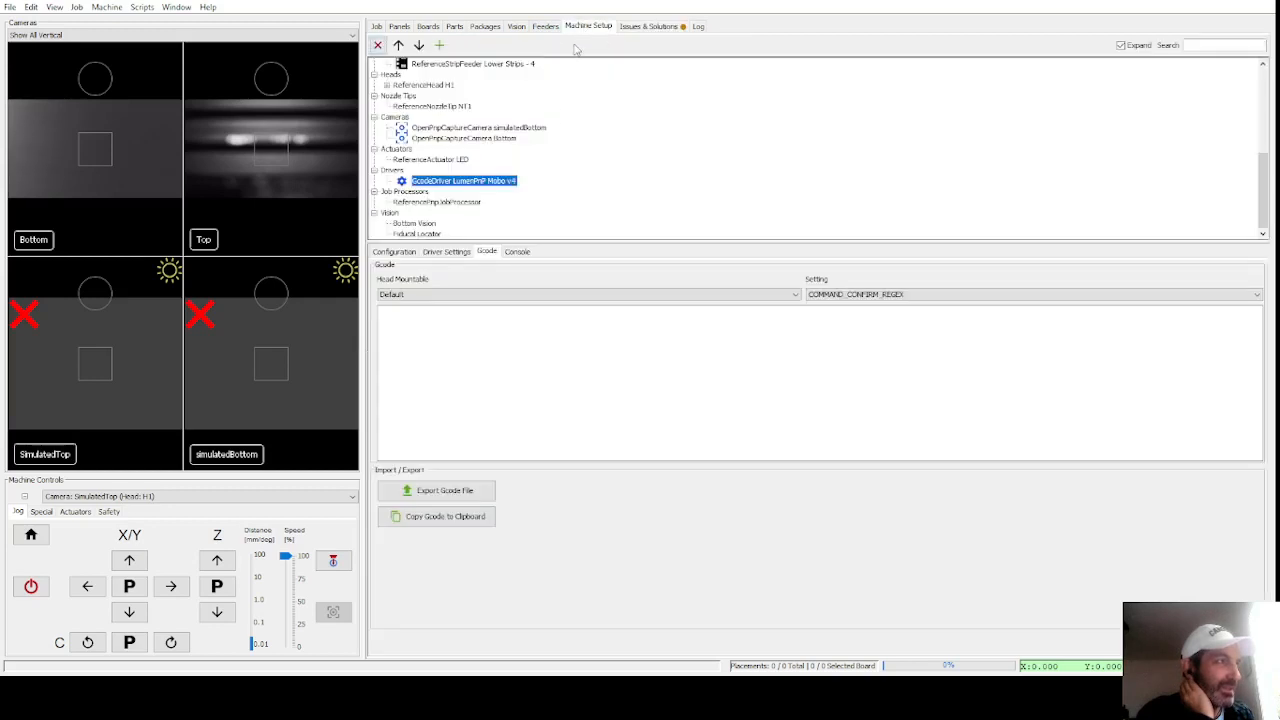
pyautogui.click(445, 128)
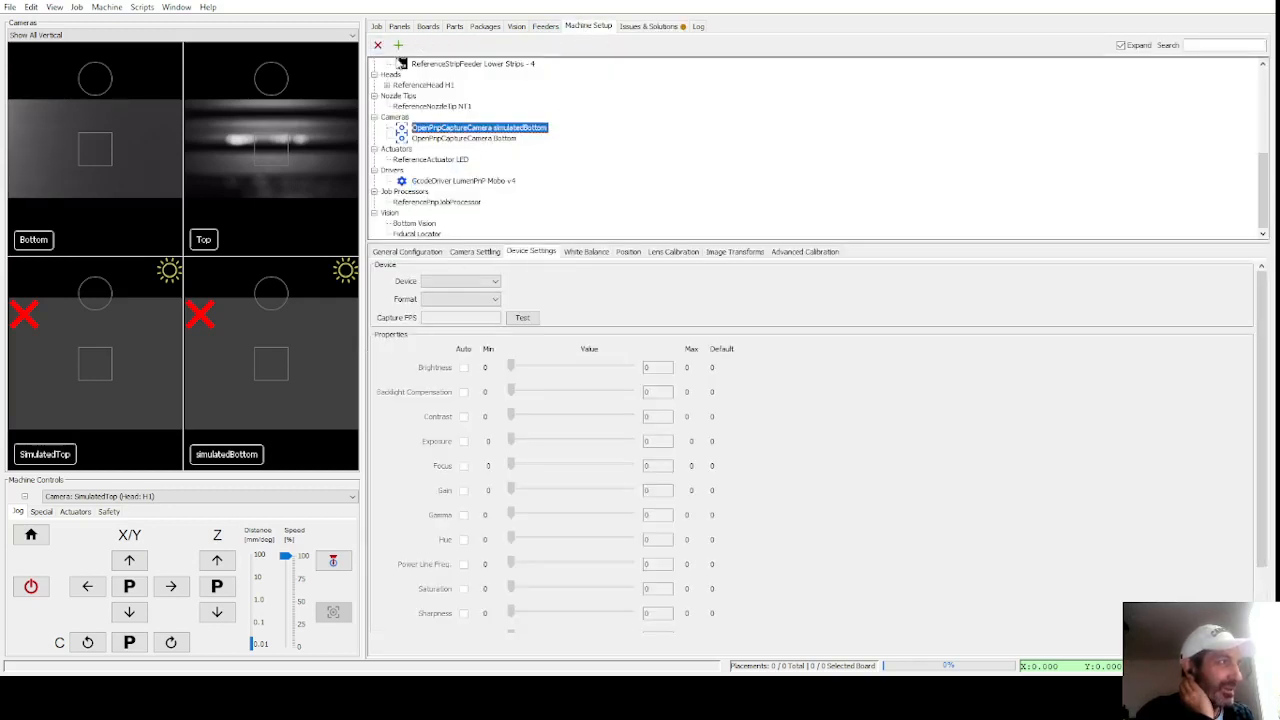
pyautogui.click(604, 357)
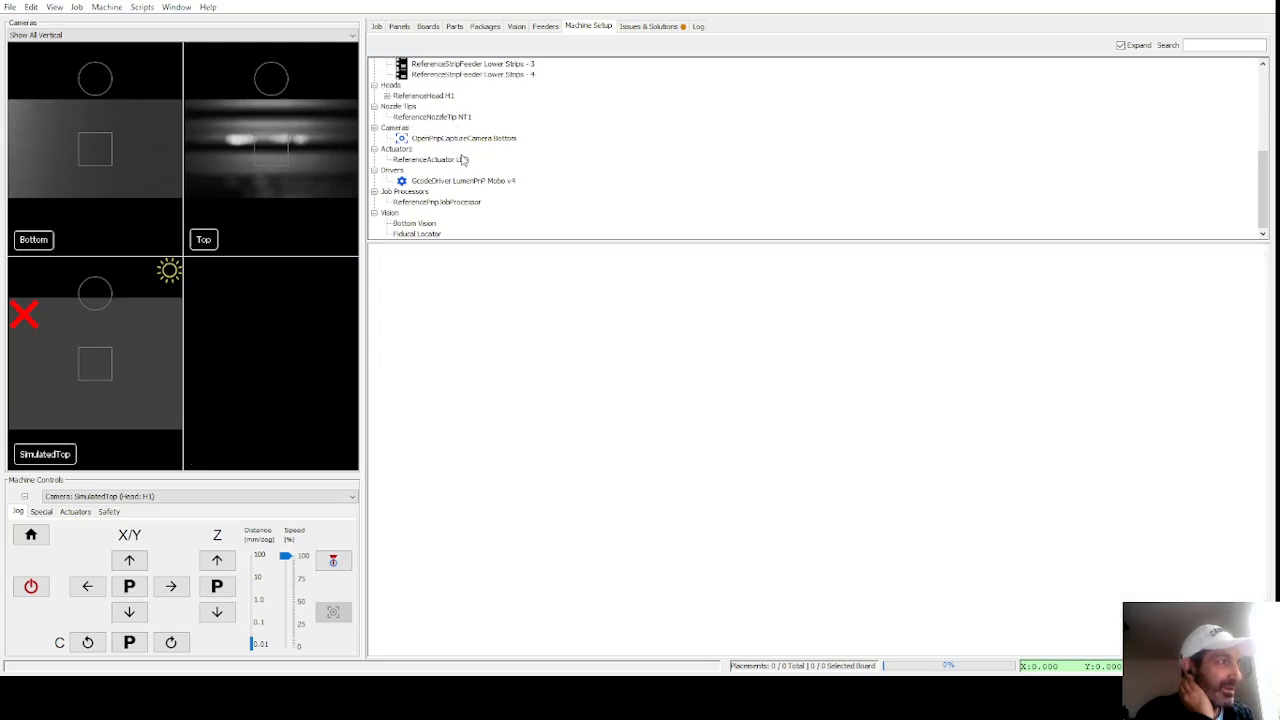
# Step: Allow machine actuators for the head's Top camera and assign LED as its light actuator
pyautogui.scroll(1, 466, 163)
pyautogui.scroll(2, 462, 172)
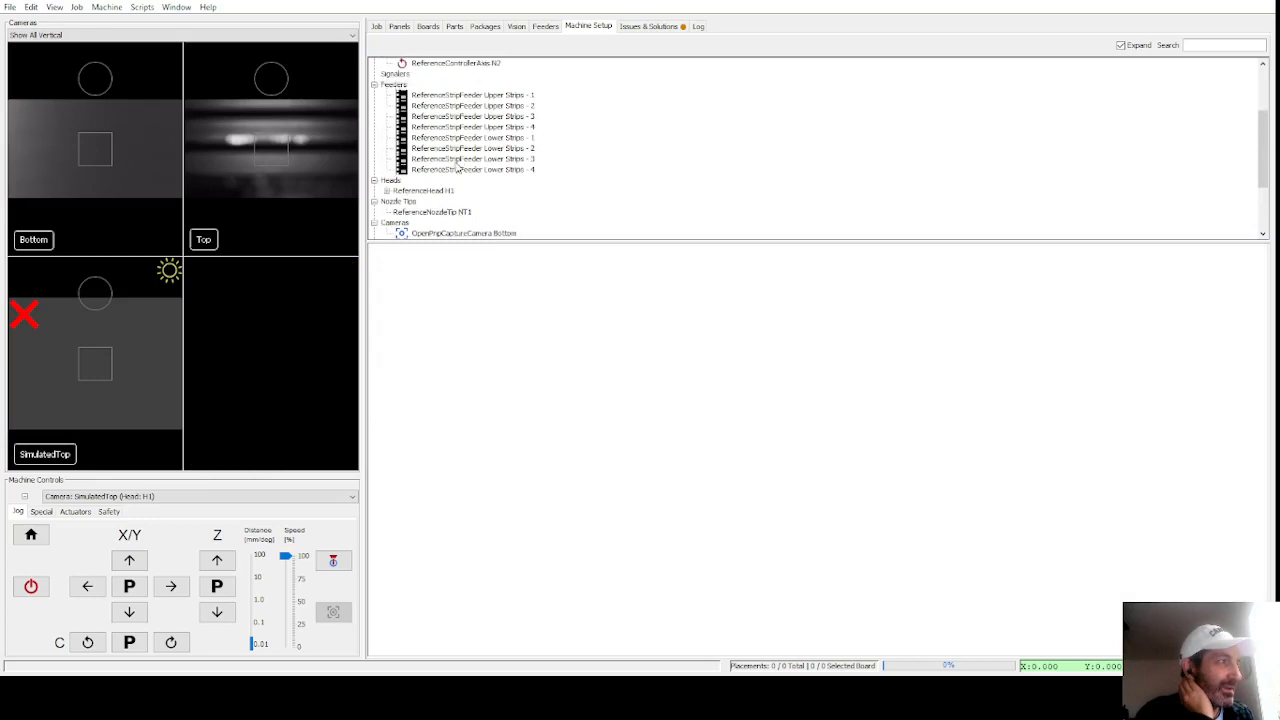
pyautogui.scroll(-3, 450, 135)
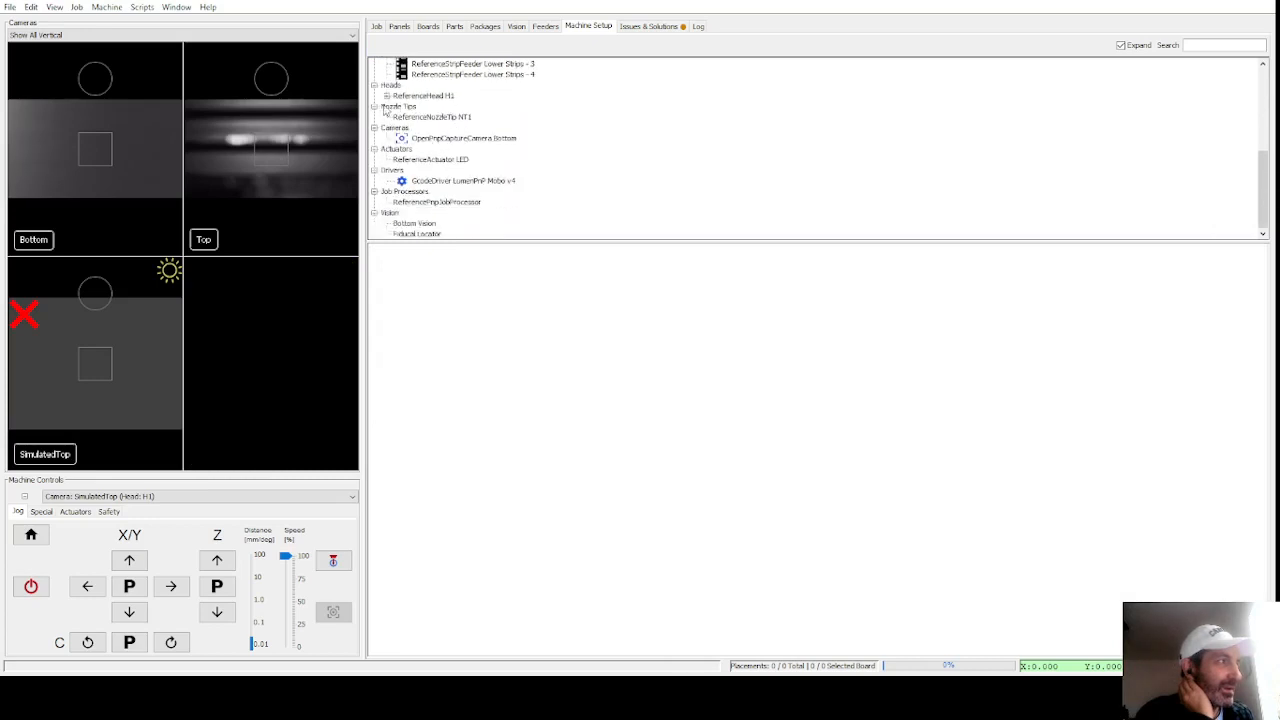
pyautogui.click(387, 95)
pyautogui.click(399, 117)
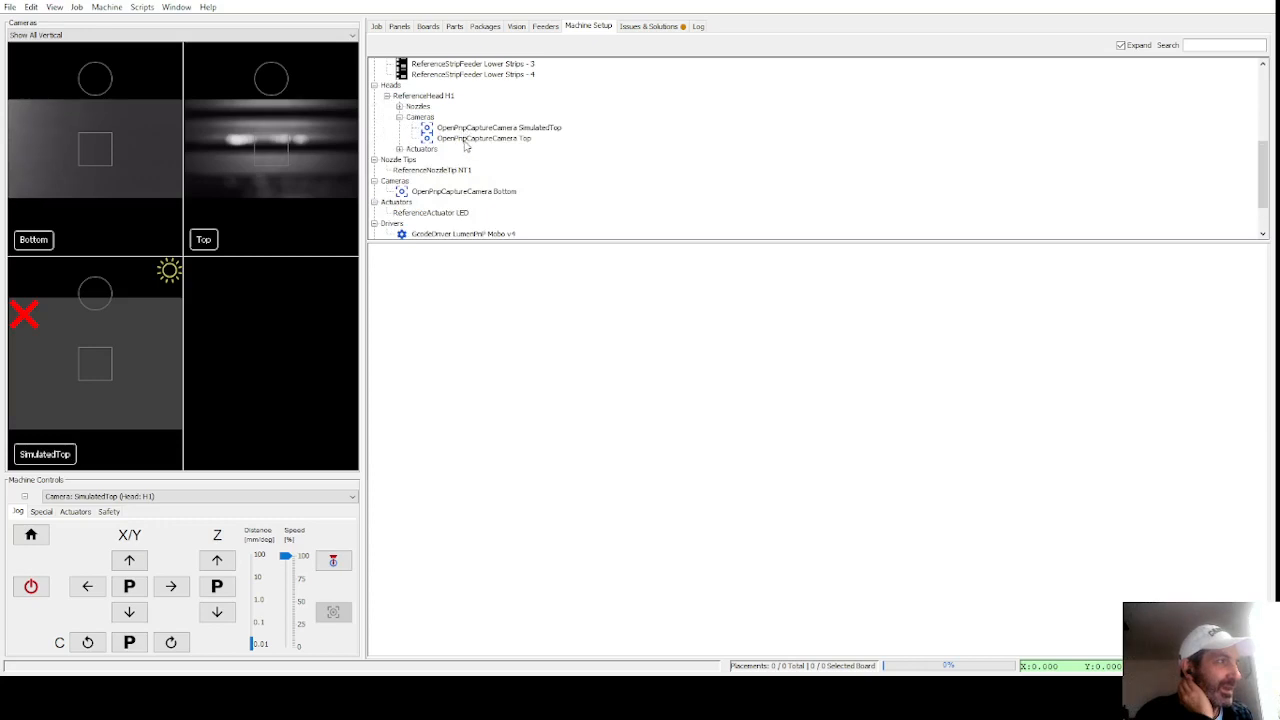
pyautogui.click(484, 138)
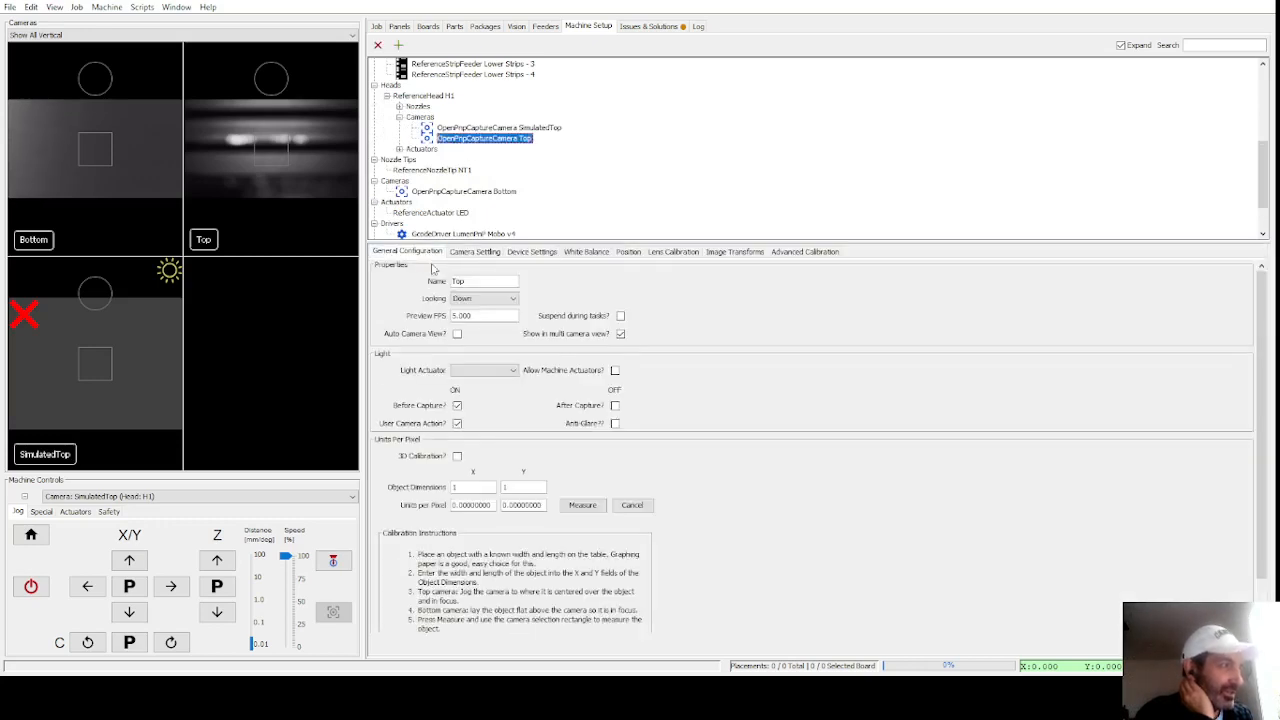
pyautogui.click(488, 370)
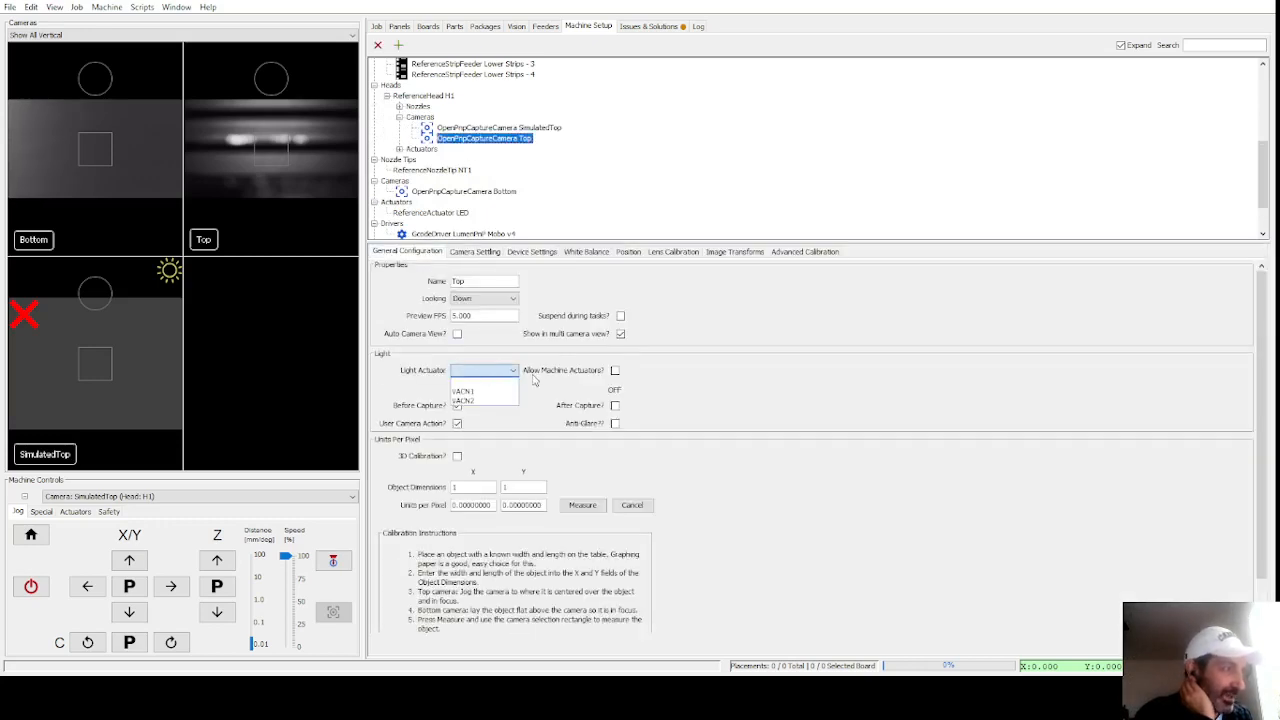
pyautogui.click(616, 371)
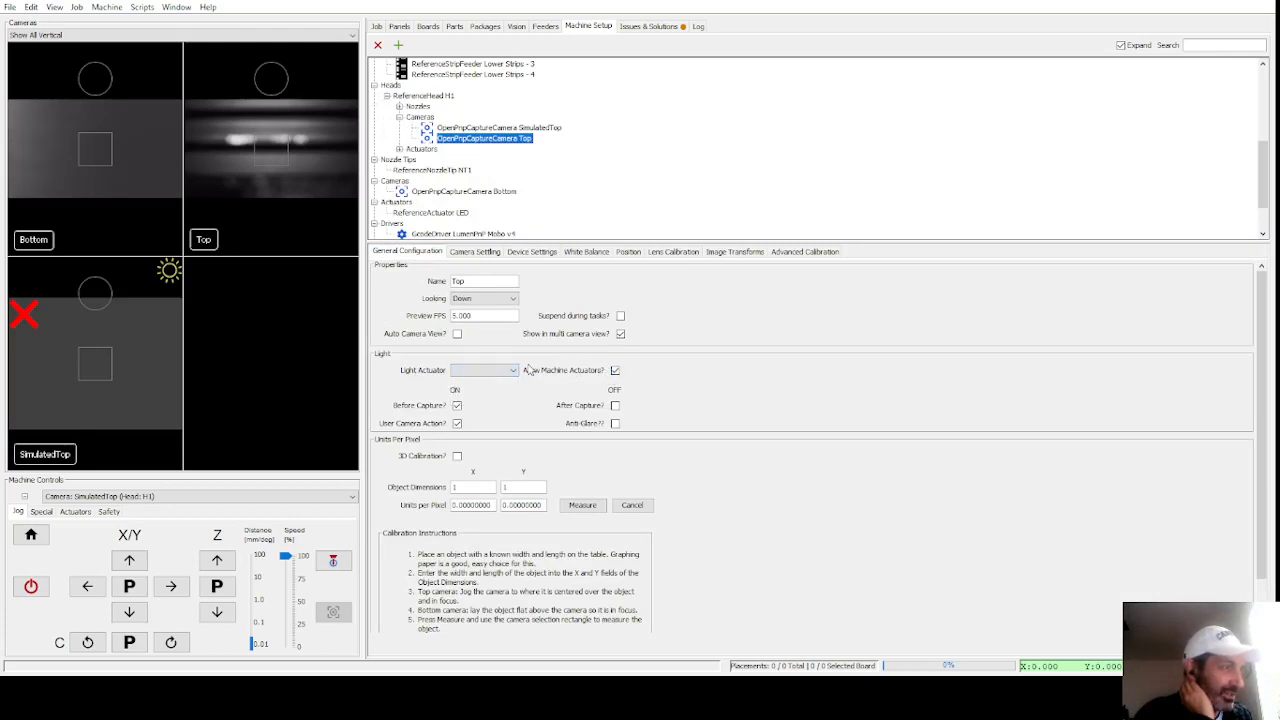
pyautogui.click(495, 371)
pyautogui.click(481, 391)
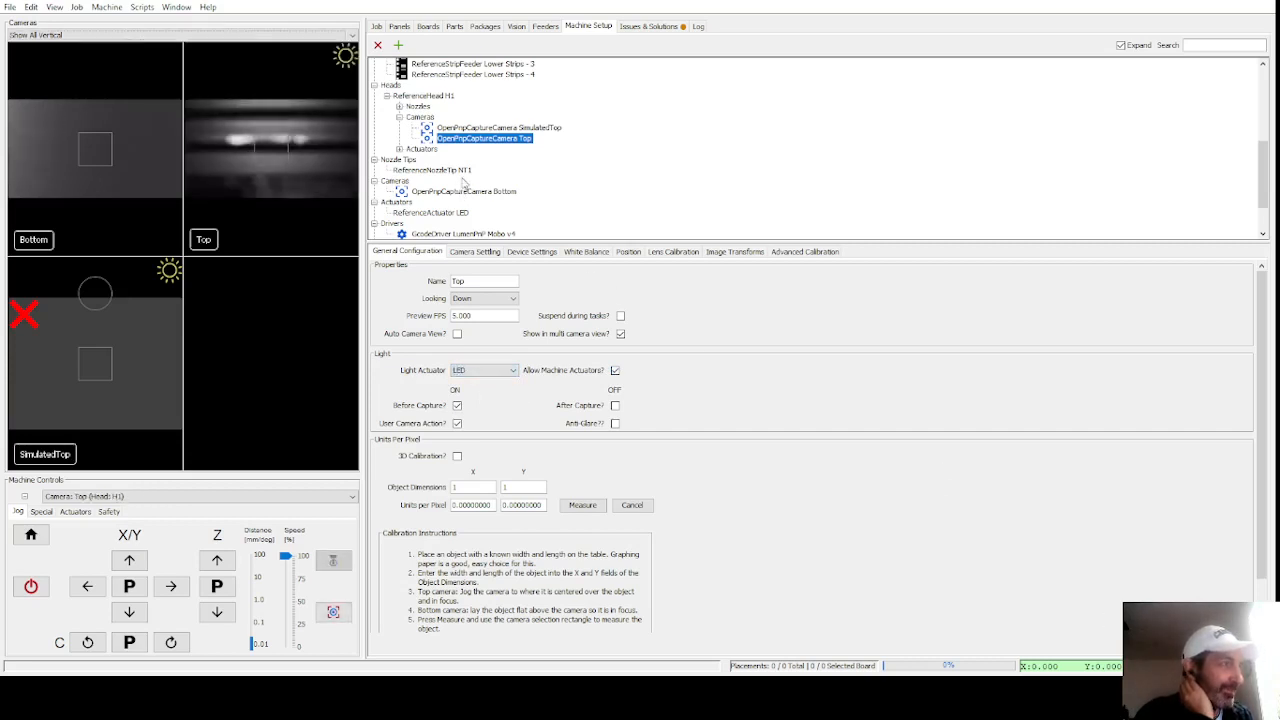
# Step: Assign LED as the light actuator of the Bottom camera and apply the change
pyautogui.click(641, 26)
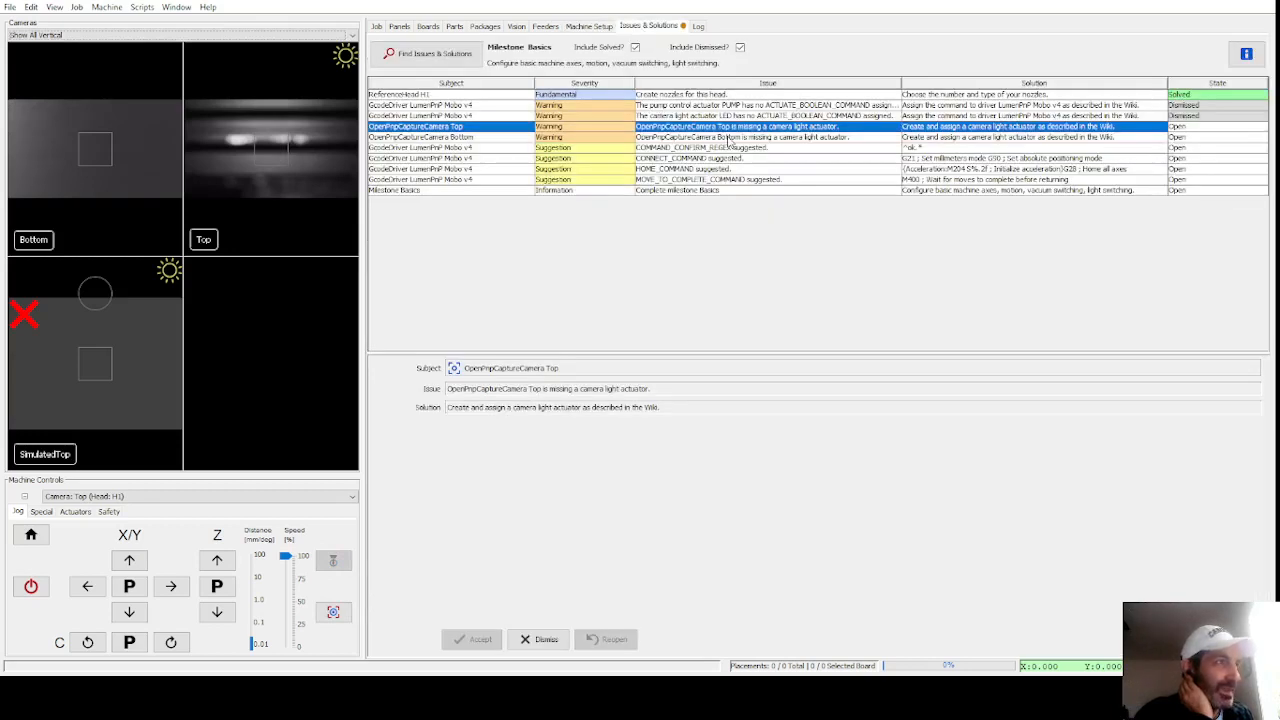
pyautogui.click(600, 27)
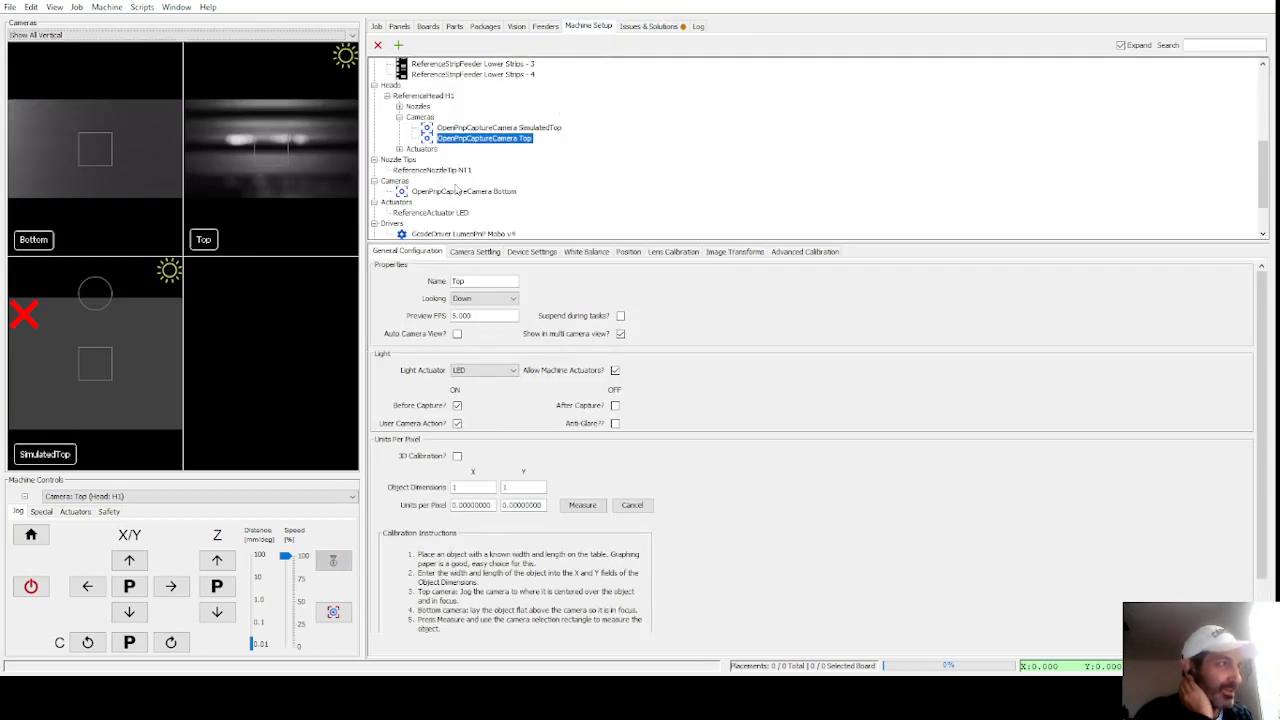
pyautogui.scroll(-2, 461, 185)
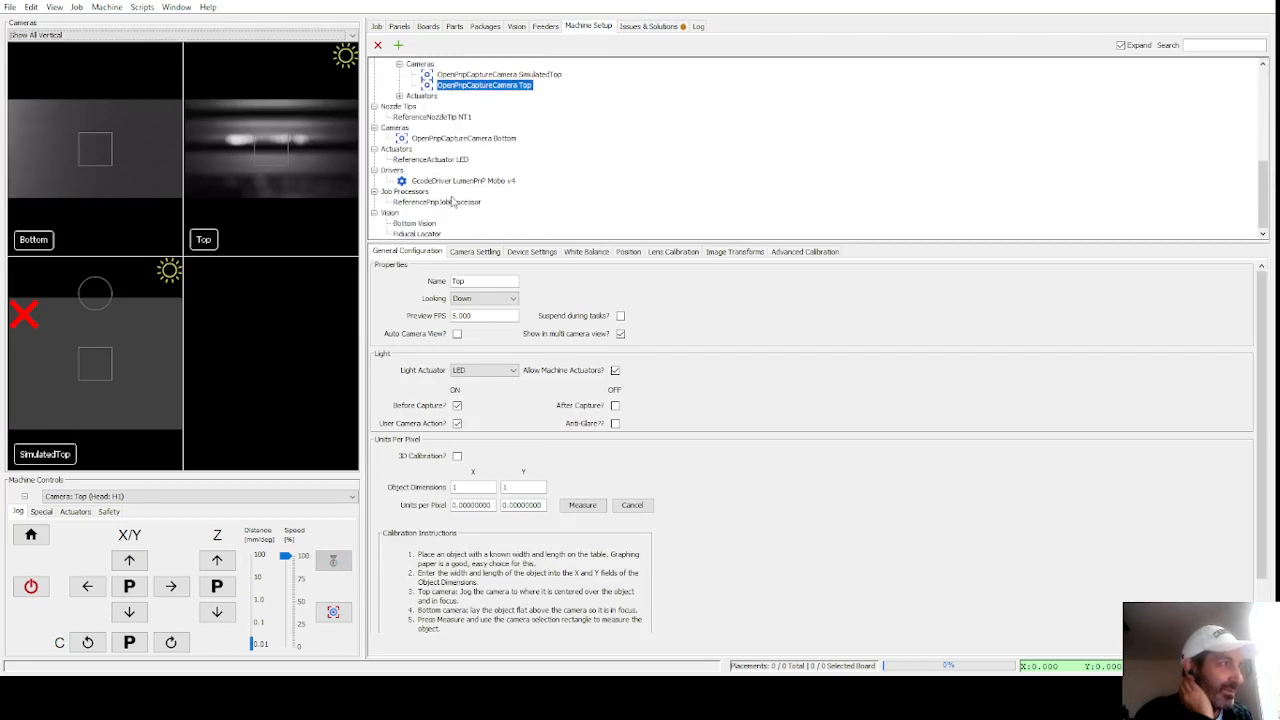
pyautogui.click(449, 140)
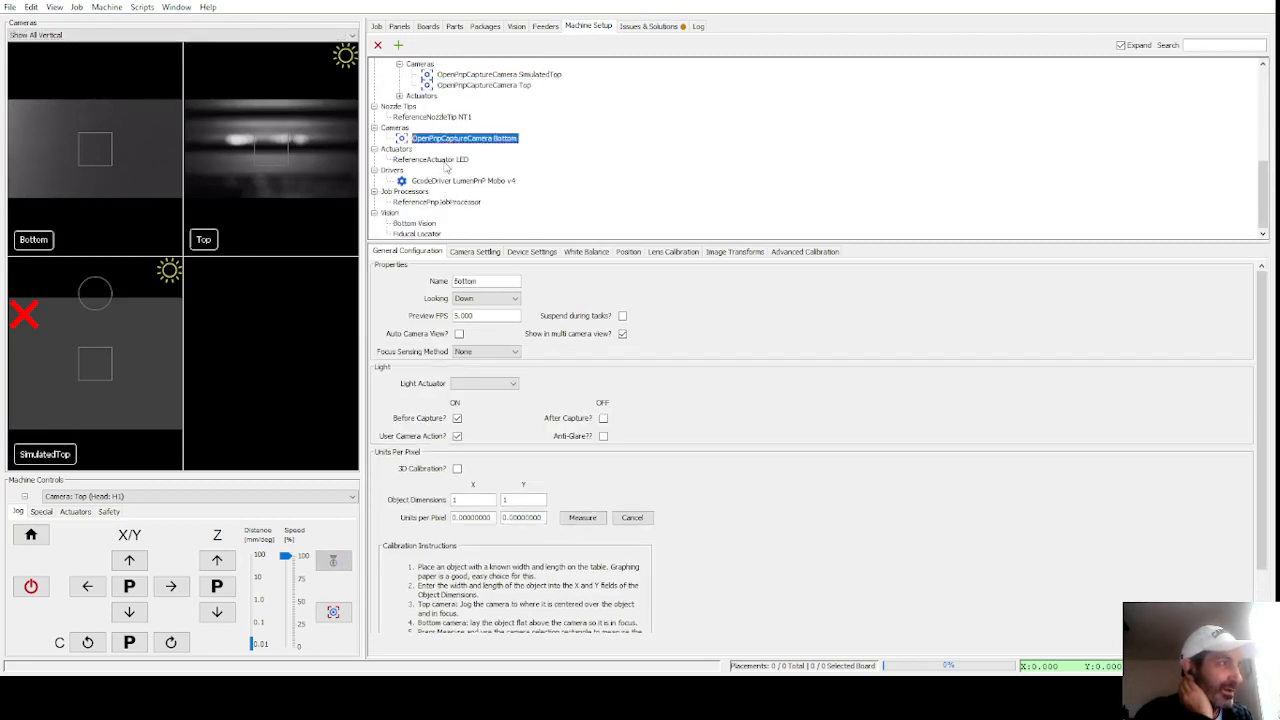
pyautogui.click(463, 386)
pyautogui.click(484, 403)
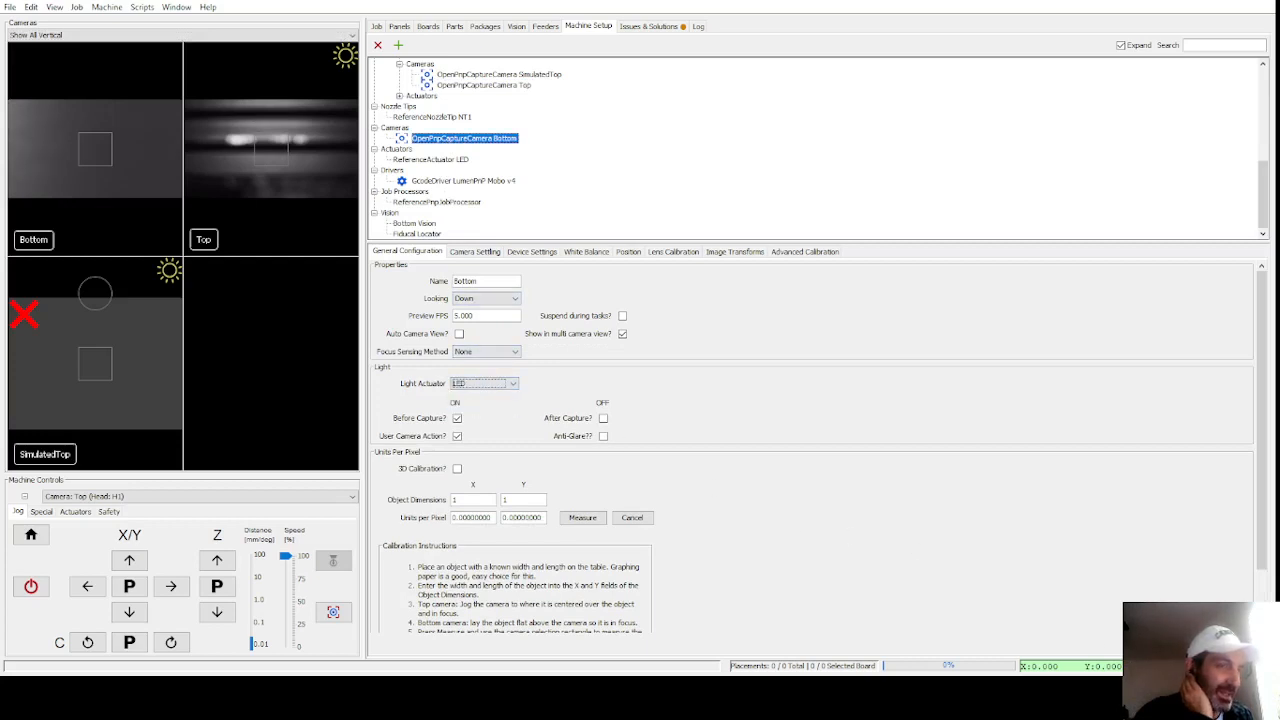
pyautogui.click(1238, 645)
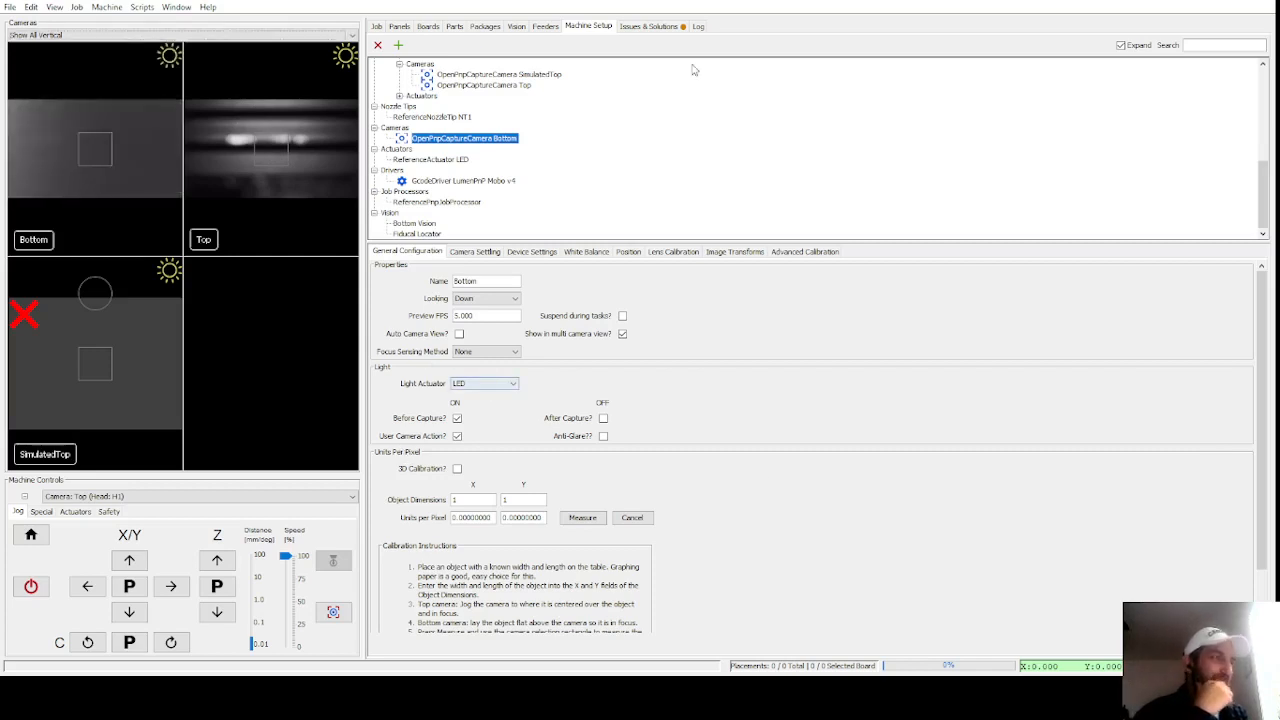
# Step: Rerun the issue search and accept the suggested COMMAND_CONFIRM_REGEX for the LumenPnP Mobo v4 driver
pyautogui.click(652, 27)
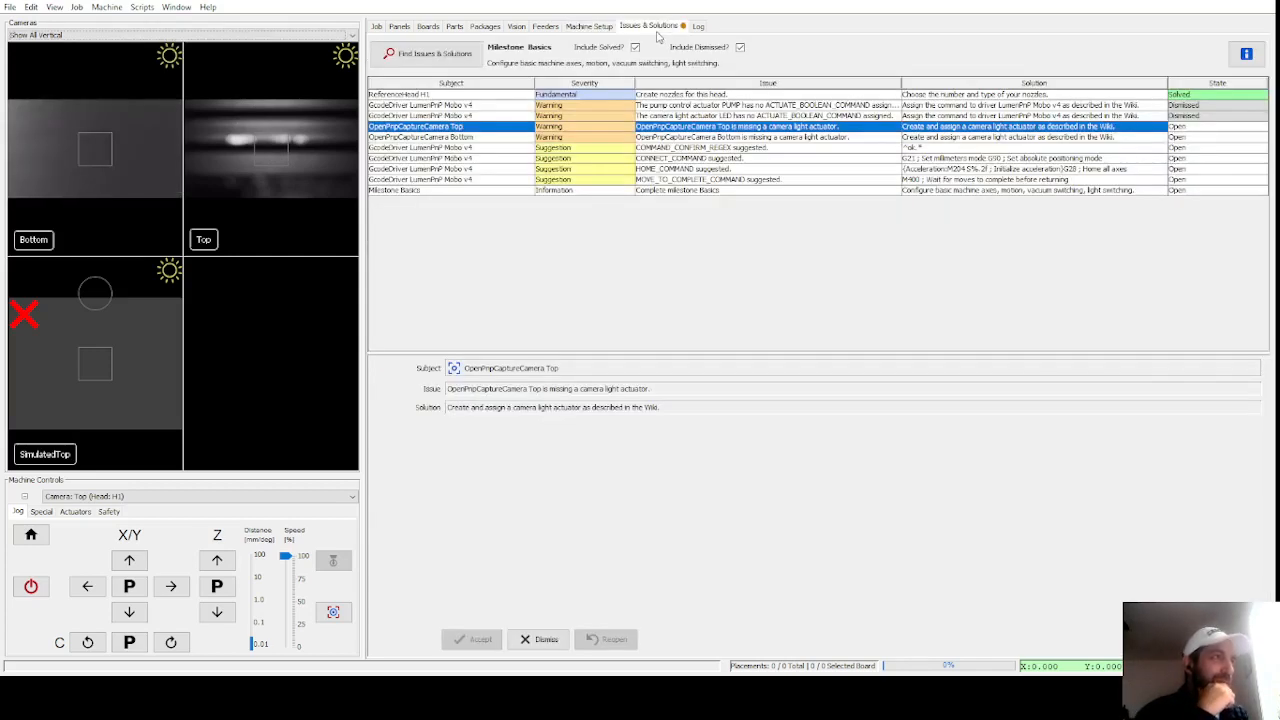
pyautogui.click(405, 57)
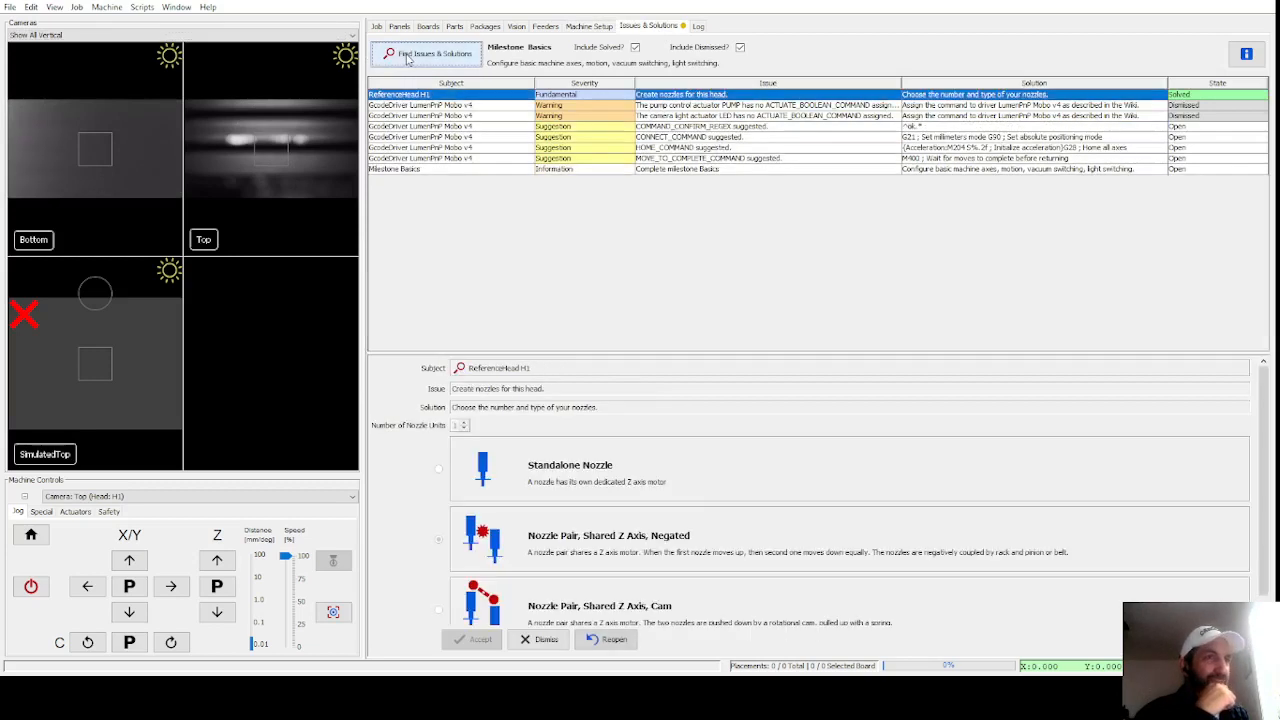
pyautogui.click(733, 127)
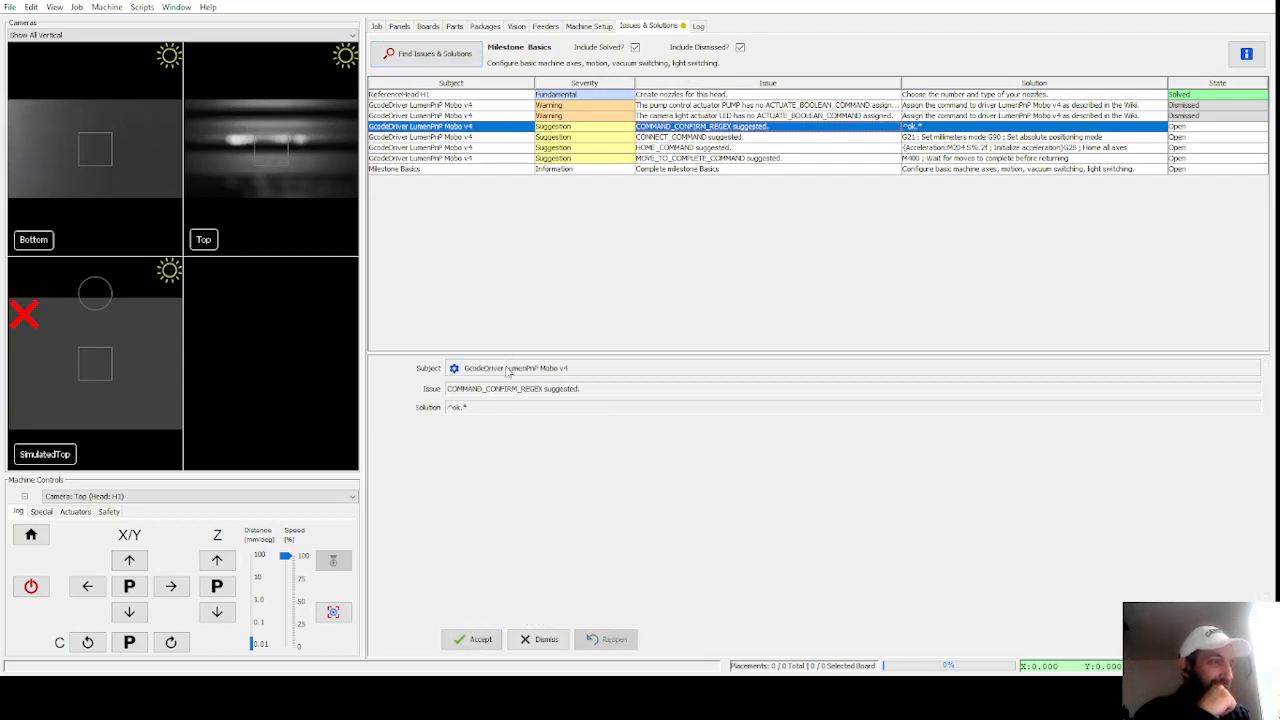
pyautogui.click(478, 640)
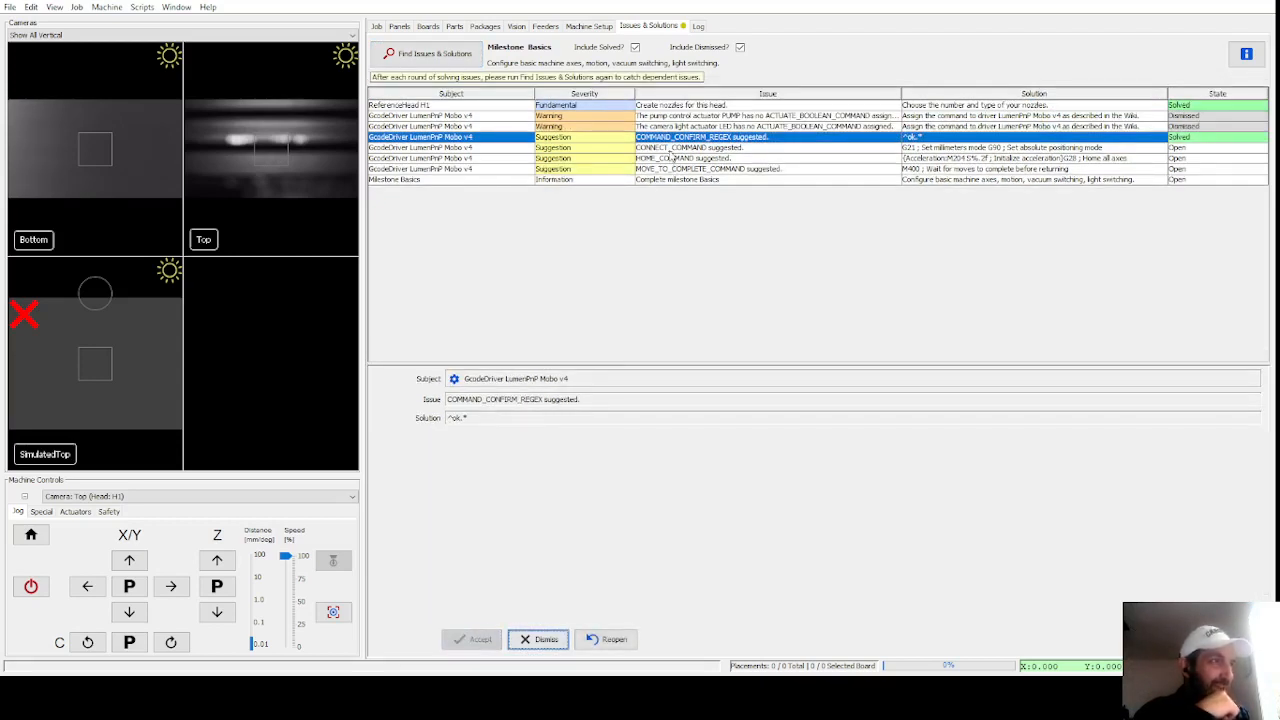
# Step: Select the CONNECT_COMMAND suggestion, then switch to the text notes and copy the Default CONNECT_COMMAND G-code starting at G90
pyautogui.click(670, 148)
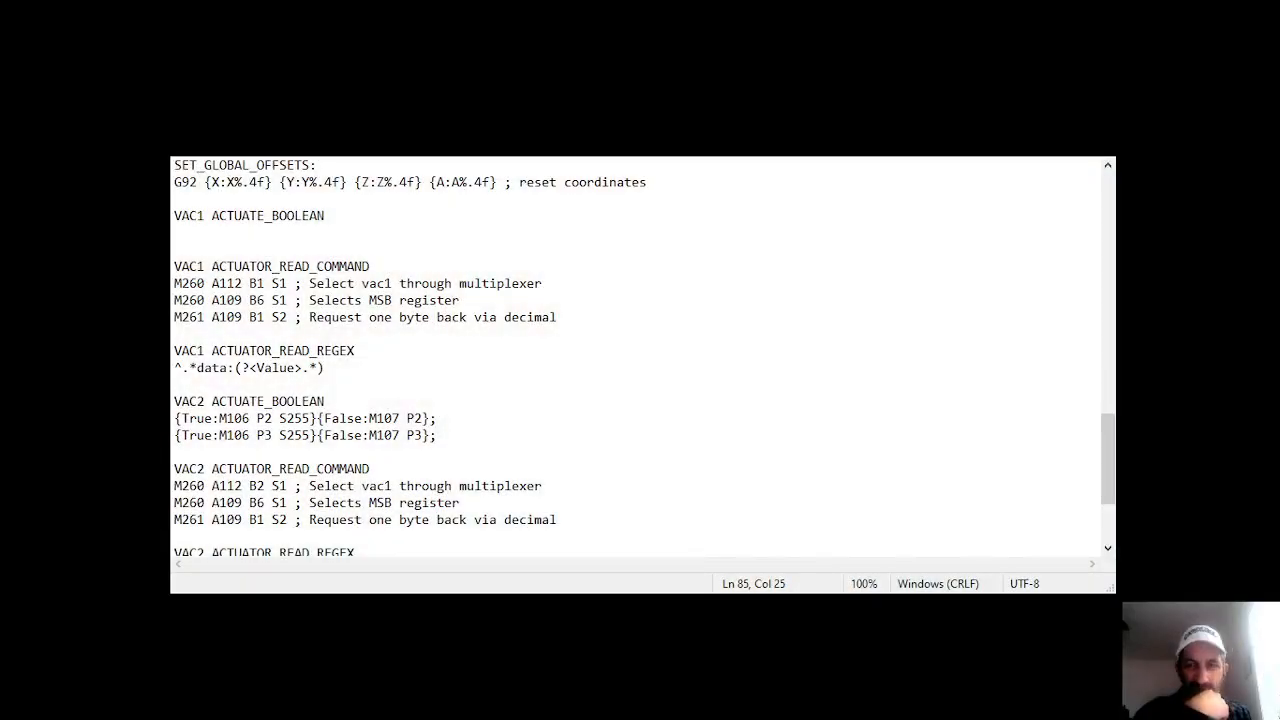
pyautogui.moveTo(174, 418); pyautogui.dragTo(436, 435)
pyautogui.scroll(10, 244, 320)
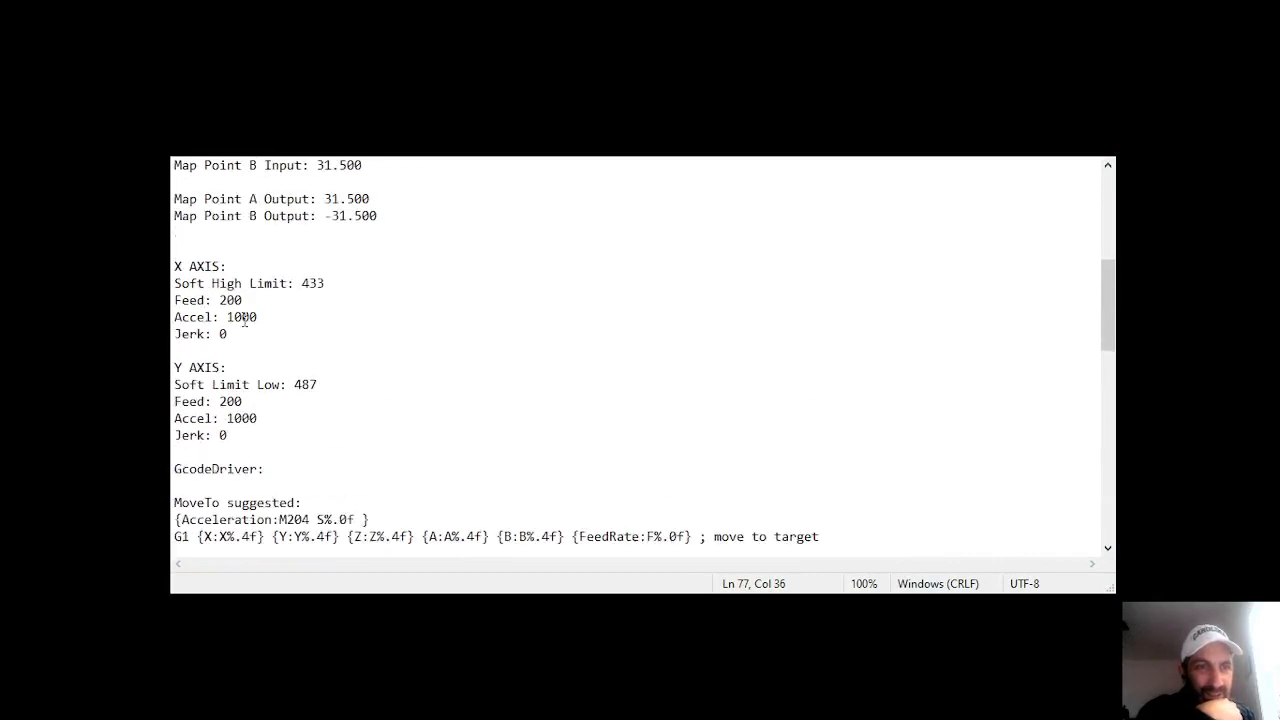
pyautogui.scroll(7, 244, 320)
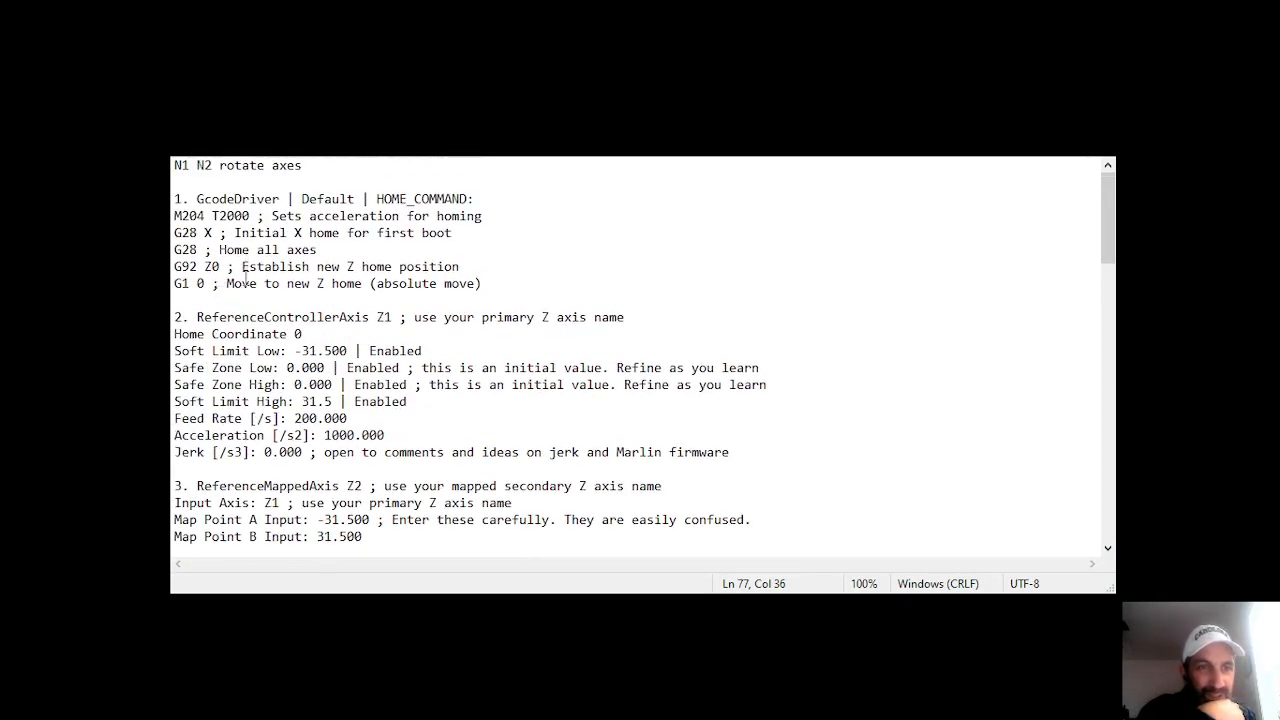
pyautogui.scroll(-10, 245, 276)
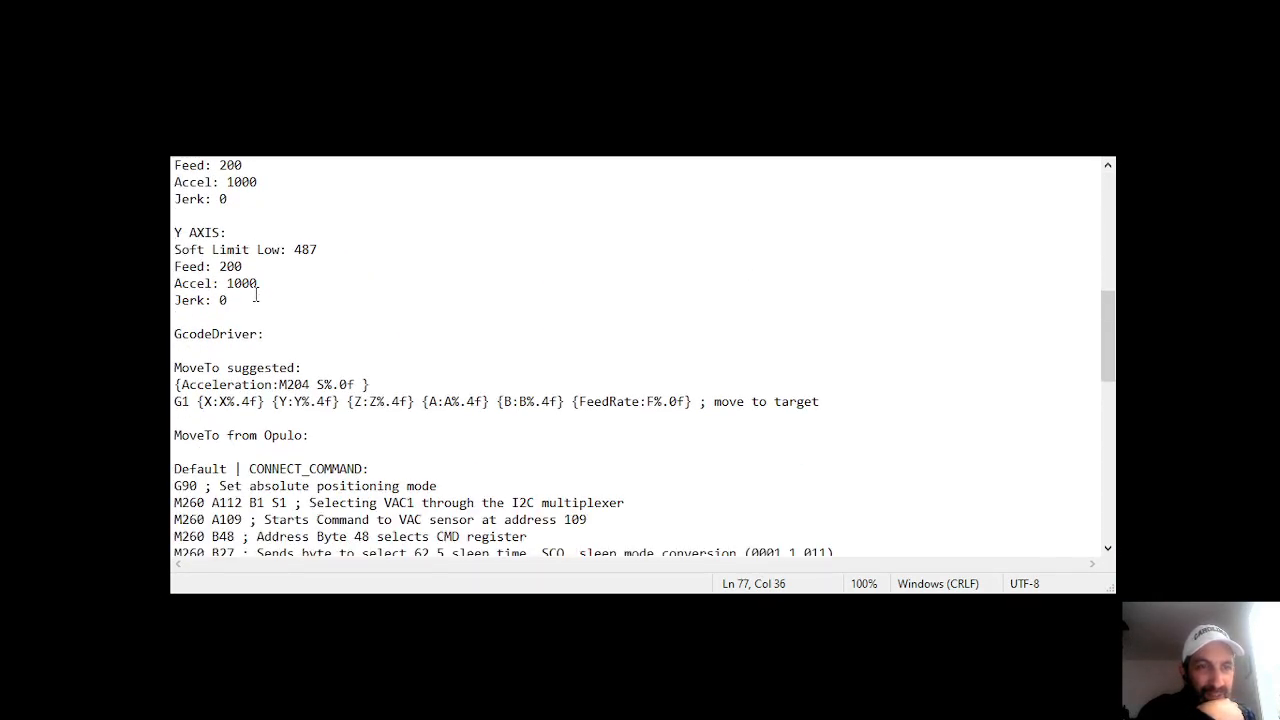
pyautogui.scroll(-2, 256, 294)
pyautogui.scroll(-2, 258, 292)
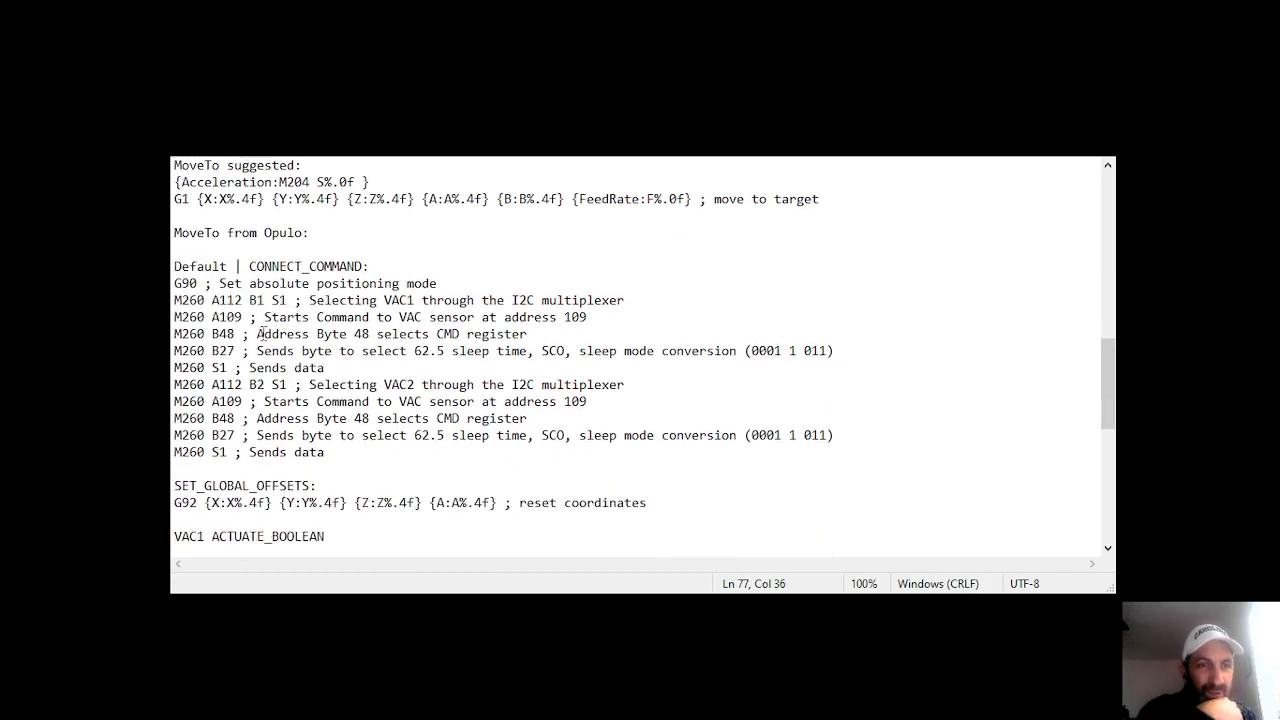
pyautogui.moveTo(288, 420); pyautogui.dragTo(174, 283)
pyautogui.hotkey('ctrl', 'c')
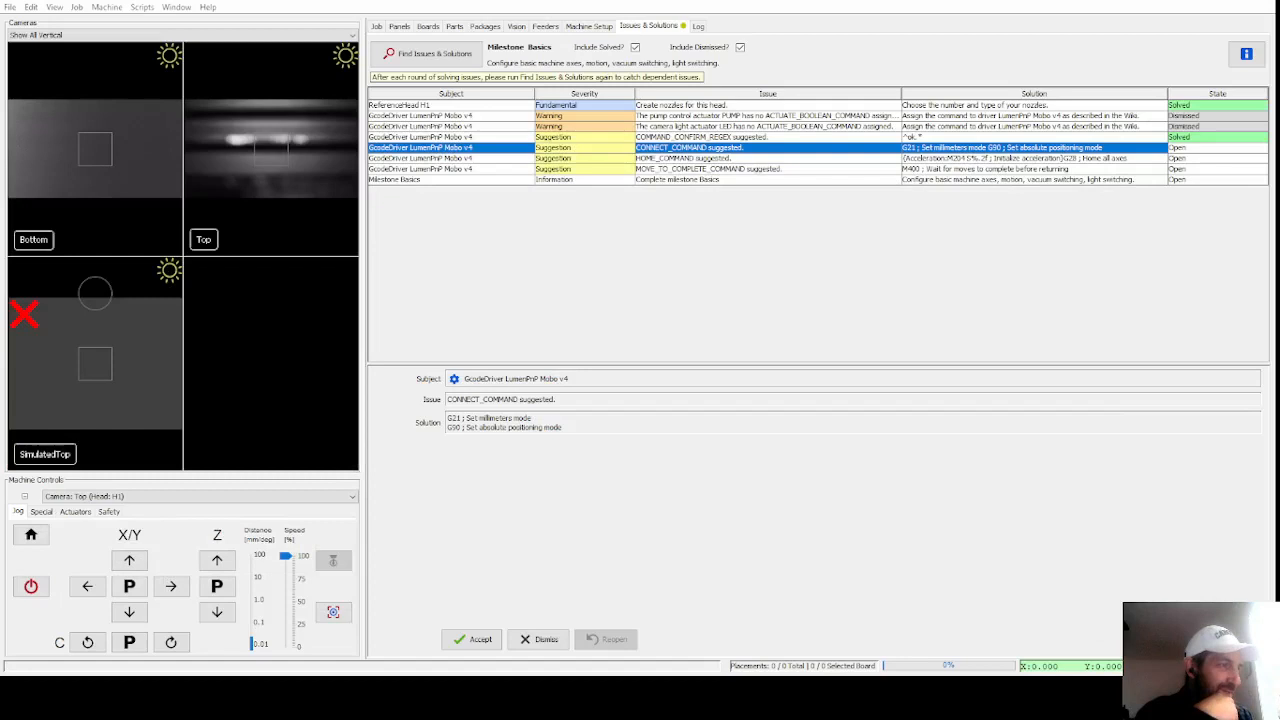
# Step: Paste the copied G-code from the notes into the LumenPnP Mobo v4 driver's Default CONNECT_COMMAND setting
pyautogui.doubleClick(551, 427)
pyautogui.moveTo(556, 432); pyautogui.dragTo(467, 419)
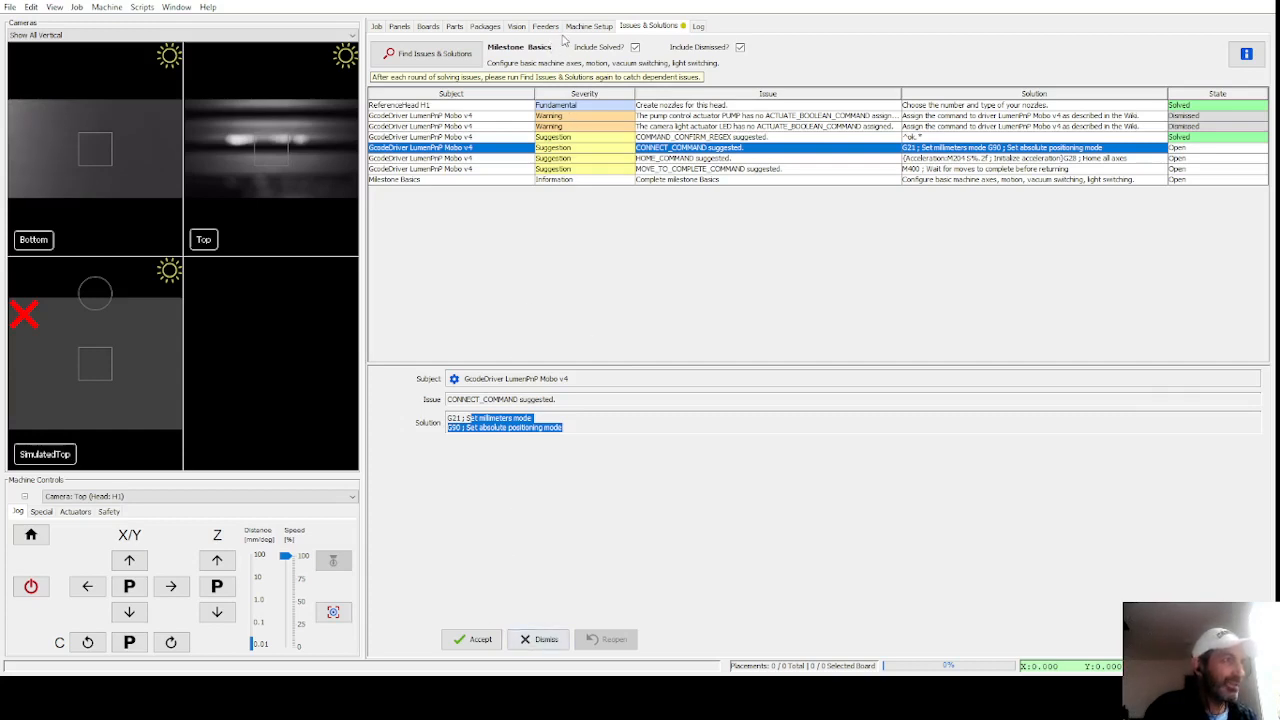
pyautogui.click(586, 27)
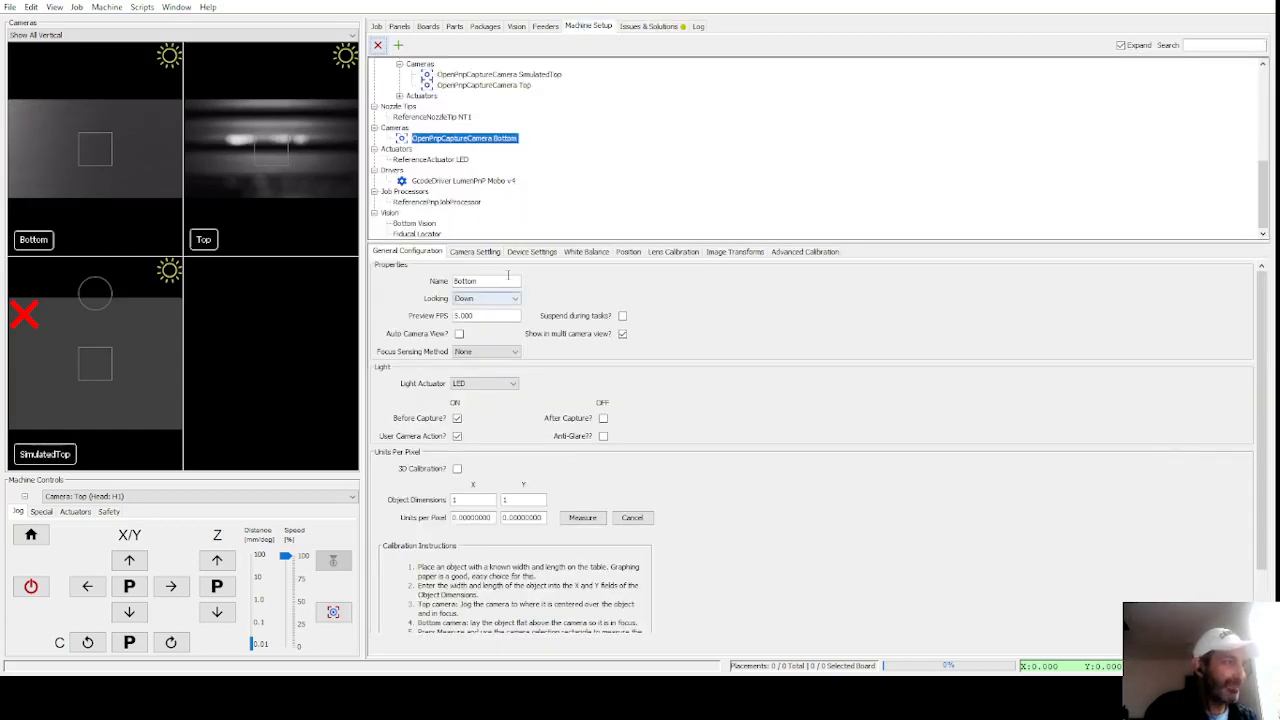
pyautogui.click(455, 181)
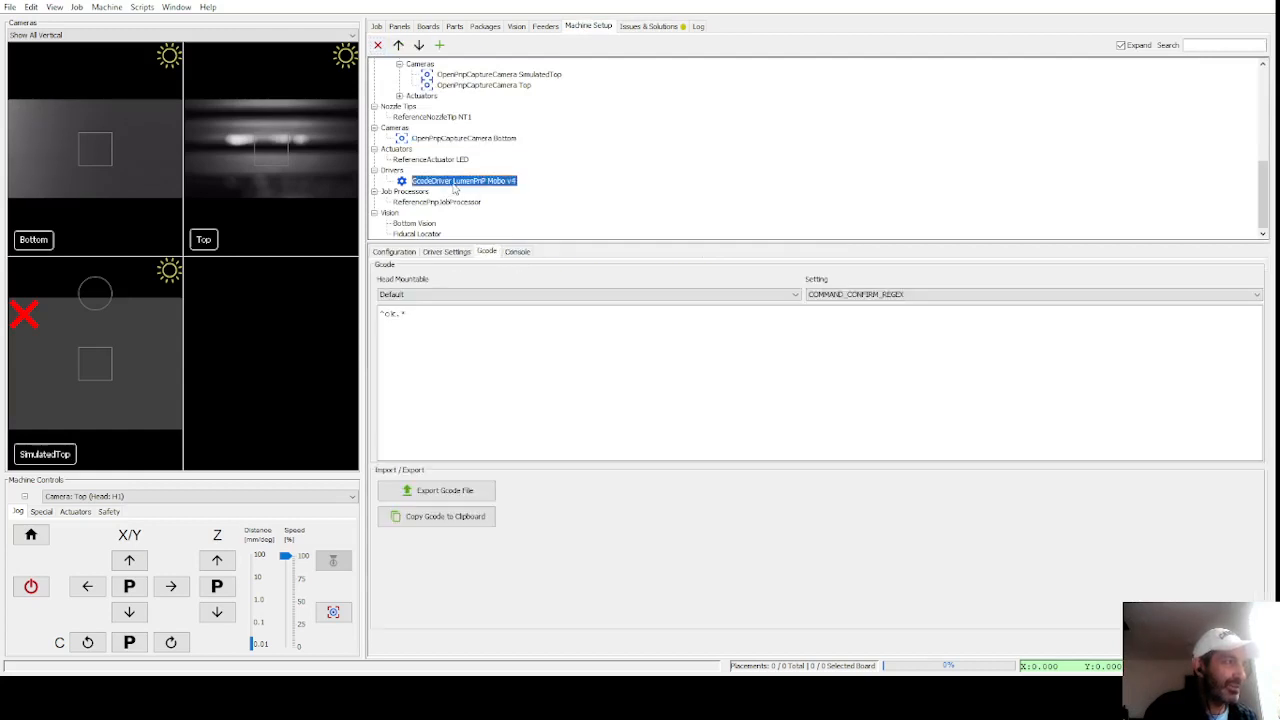
pyautogui.click(500, 294)
pyautogui.click(500, 302)
pyautogui.click(818, 295)
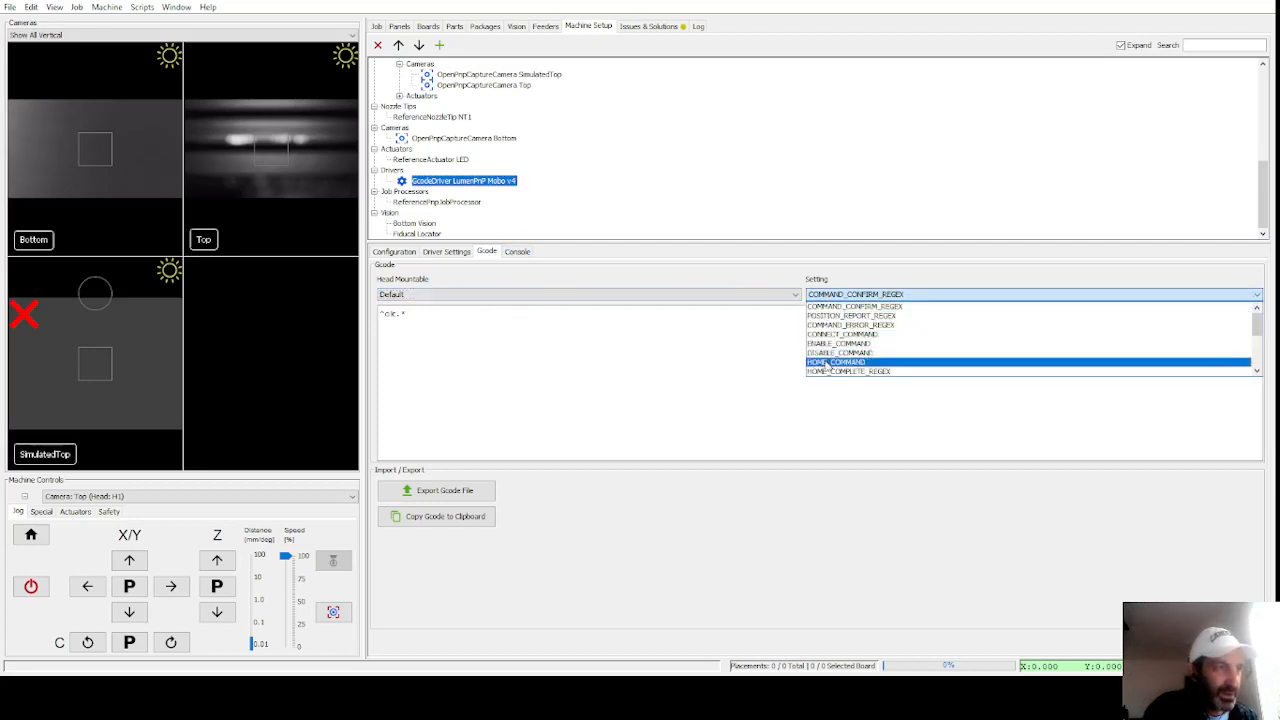
pyautogui.click(828, 336)
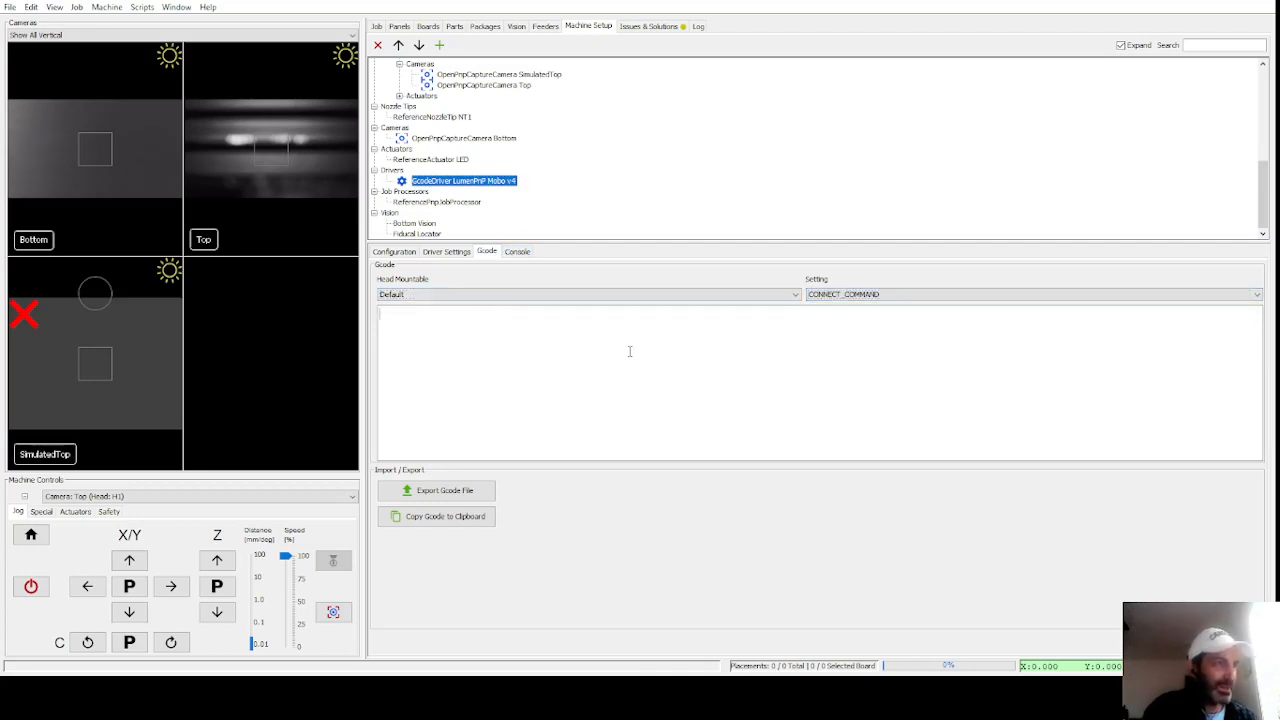
pyautogui.hotkey('ctrl', 'v')
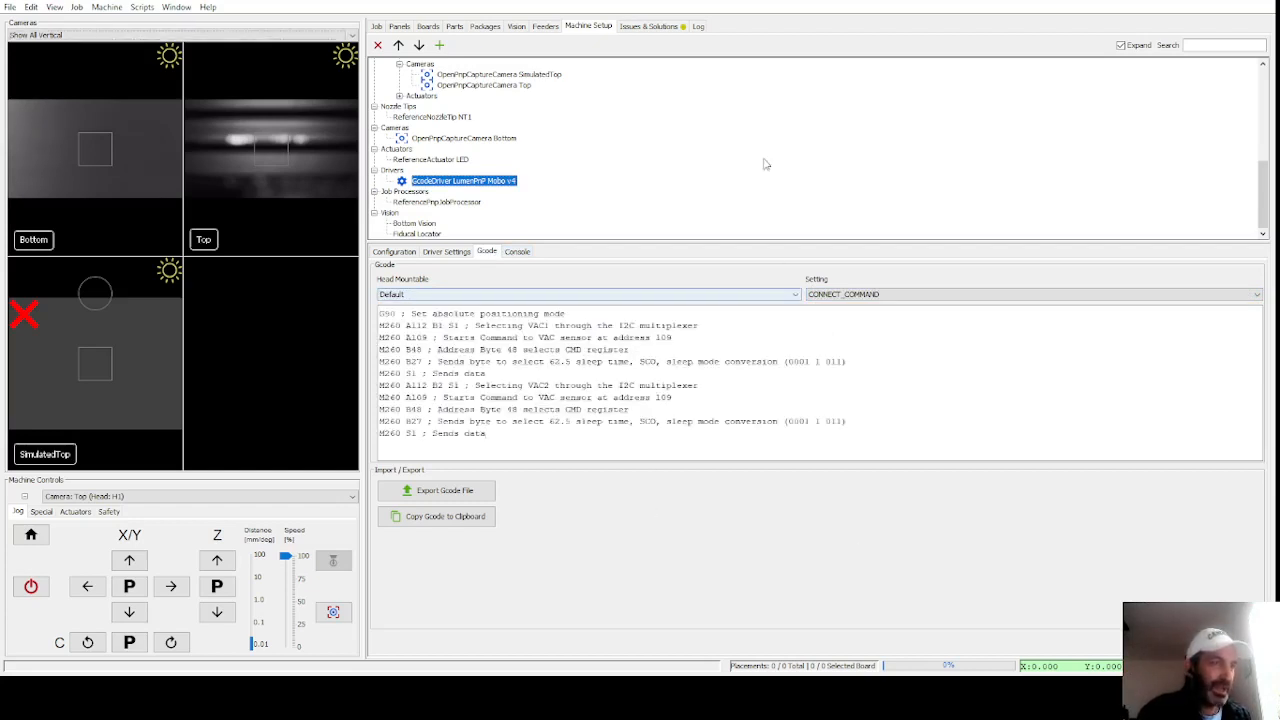
# Step: Rerun the issue search and dismiss the CONNECT_COMMAND suggestion
pyautogui.click(655, 27)
pyautogui.click(420, 55)
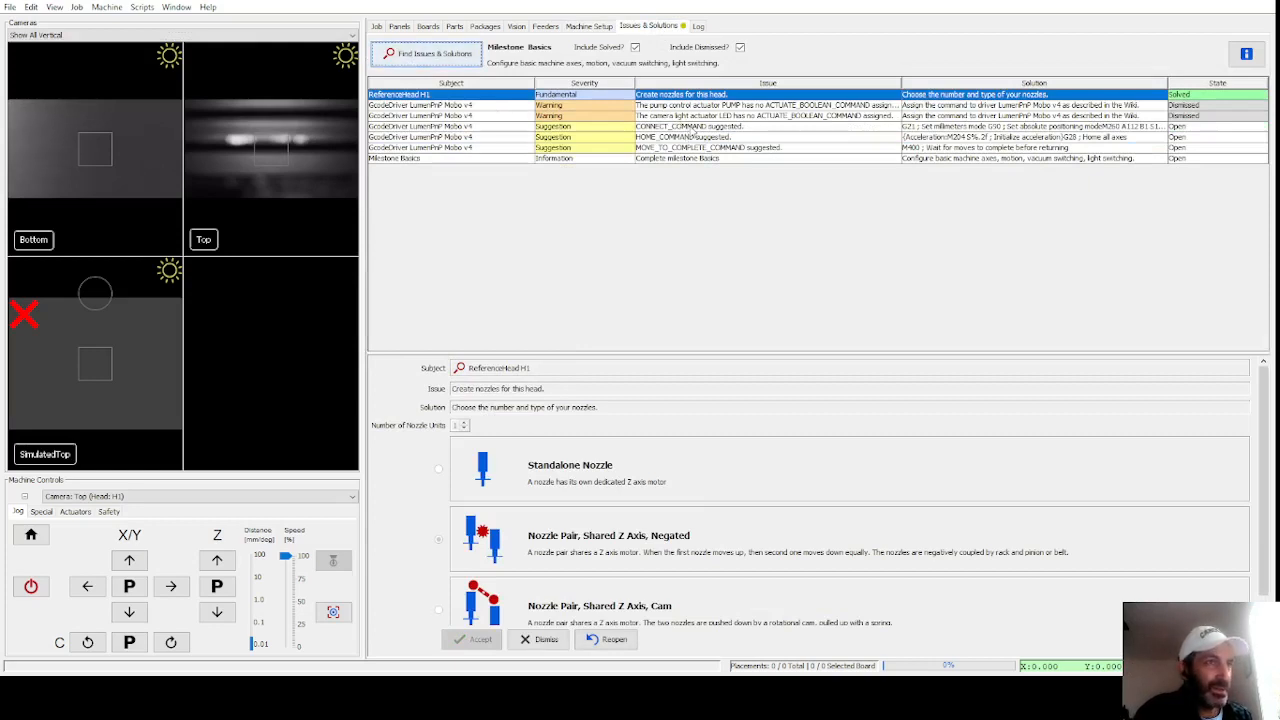
pyautogui.click(693, 128)
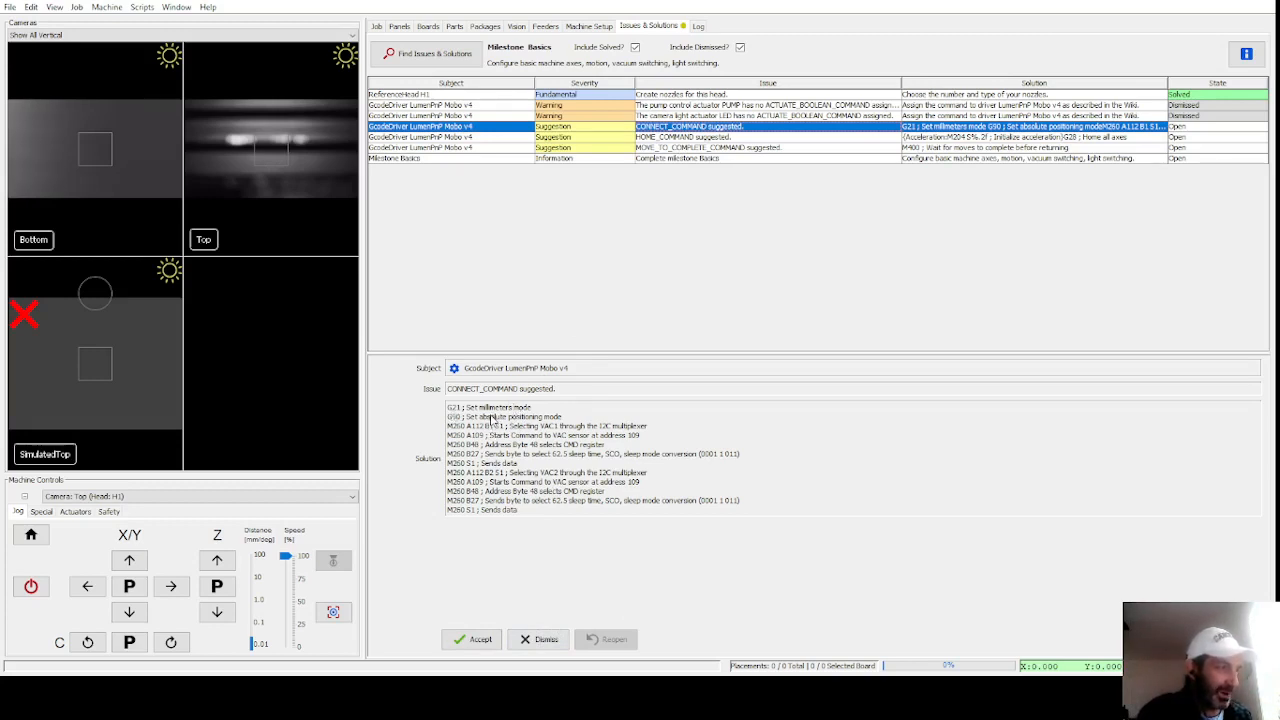
pyautogui.click(548, 641)
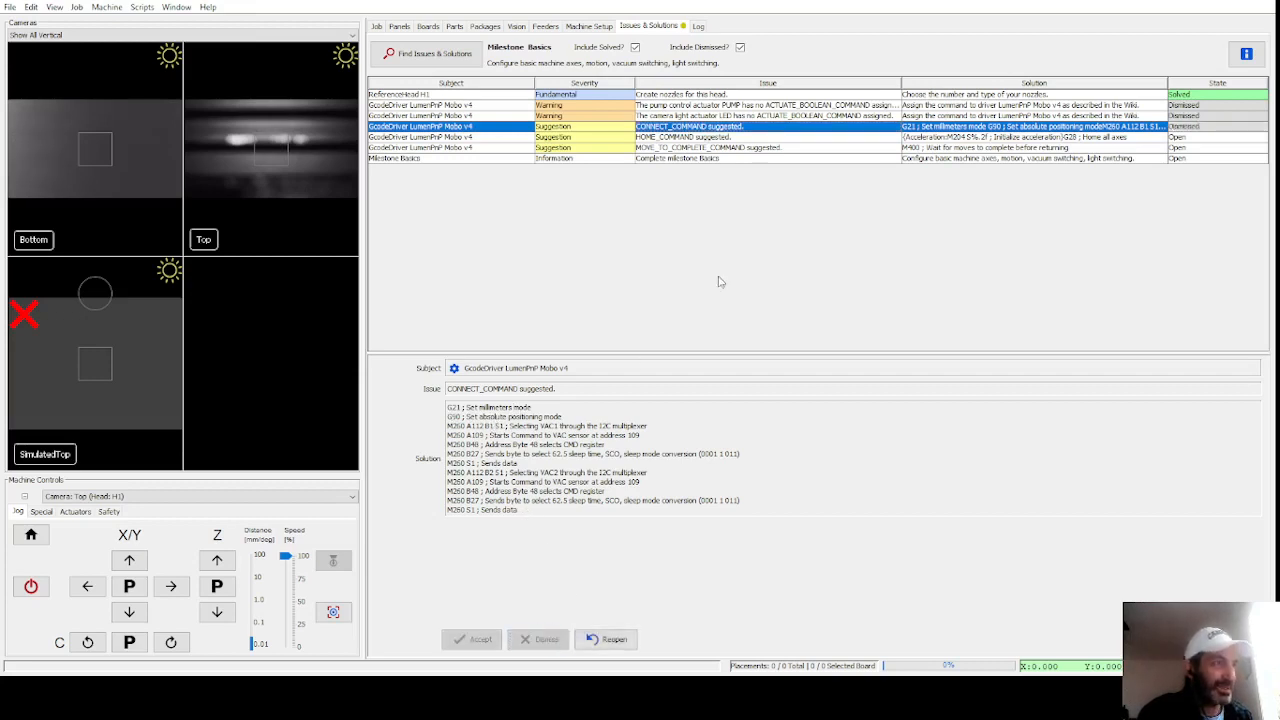
# Step: Select the HOME_COMMAND suggestion, then switch to the text notes and look through them for the Default HOME_COMMAND G-code
pyautogui.click(705, 138)
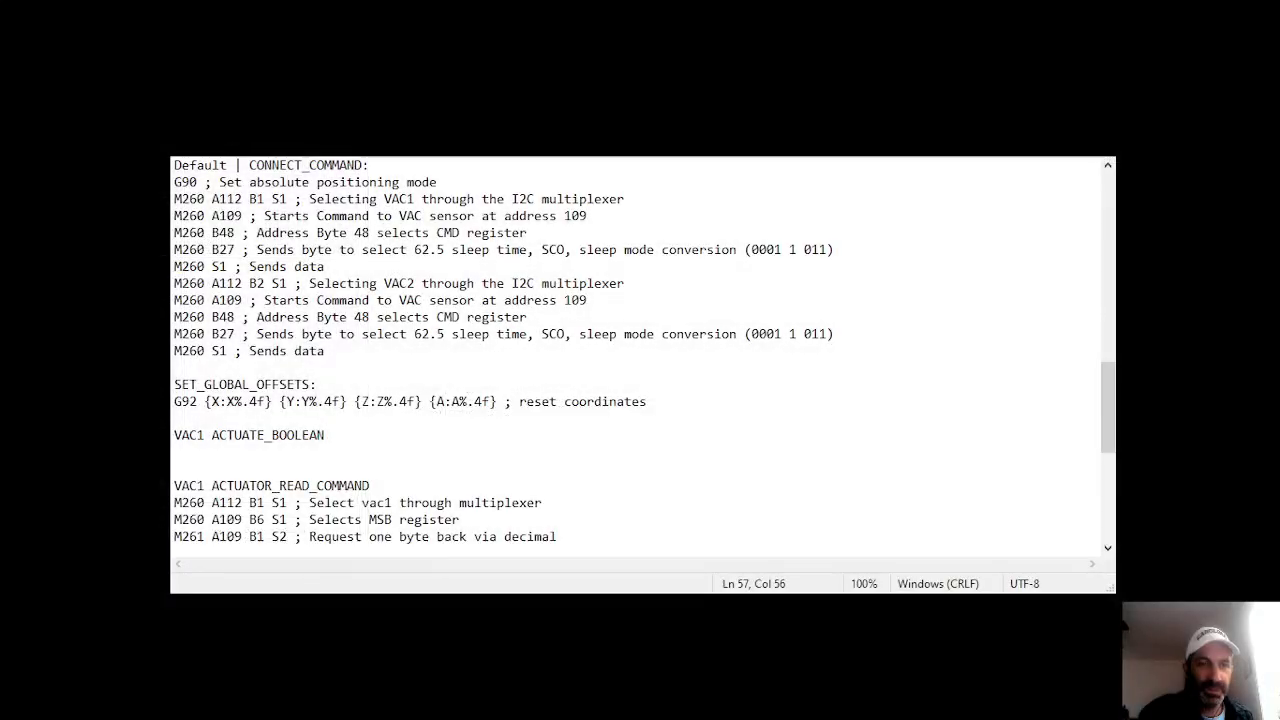
pyautogui.click(570, 385)
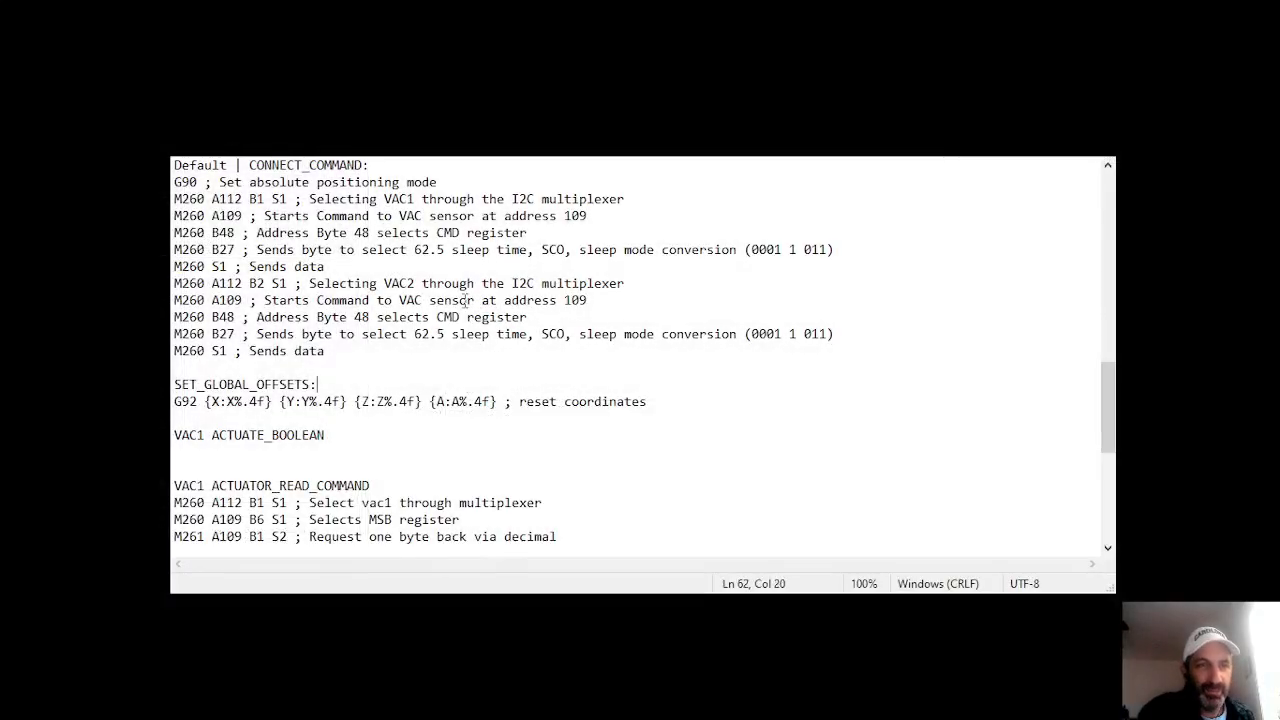
pyautogui.scroll(1, 462, 297)
pyautogui.scroll(-2, 462, 297)
pyautogui.scroll(-6, 462, 293)
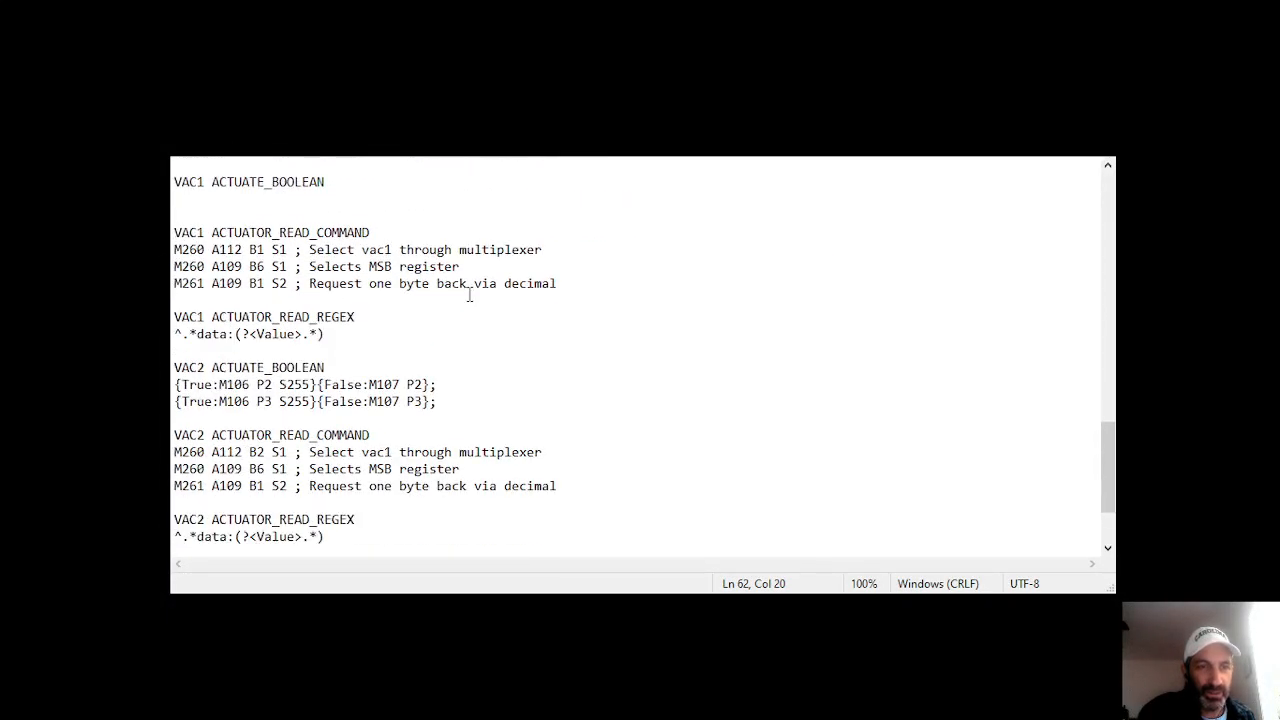
pyautogui.scroll(7, 465, 297)
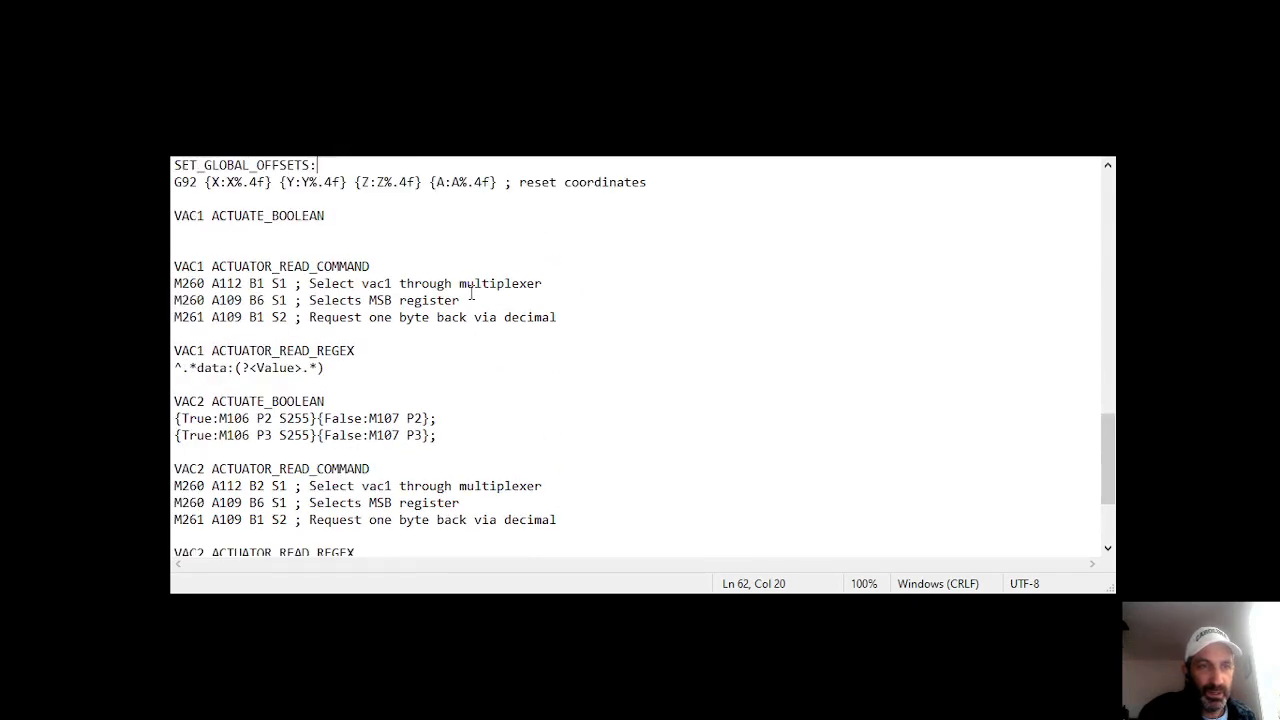
pyautogui.scroll(2, 476, 290)
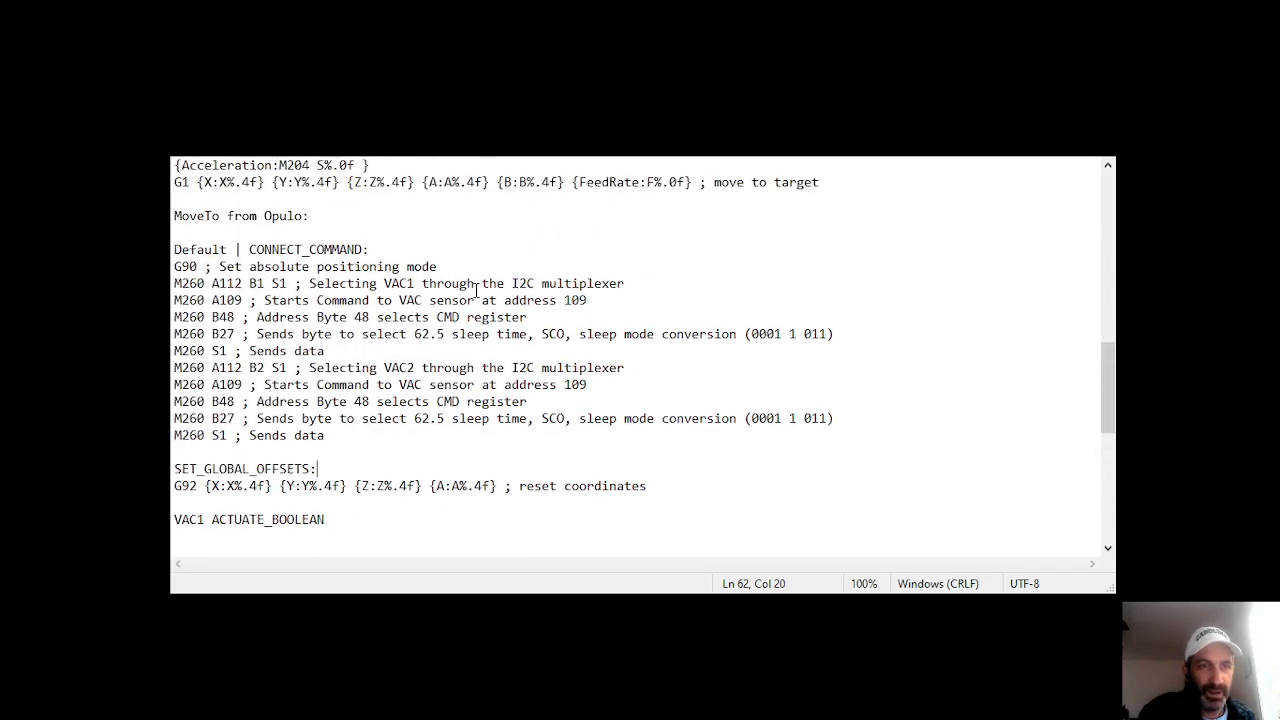
pyautogui.scroll(6, 476, 290)
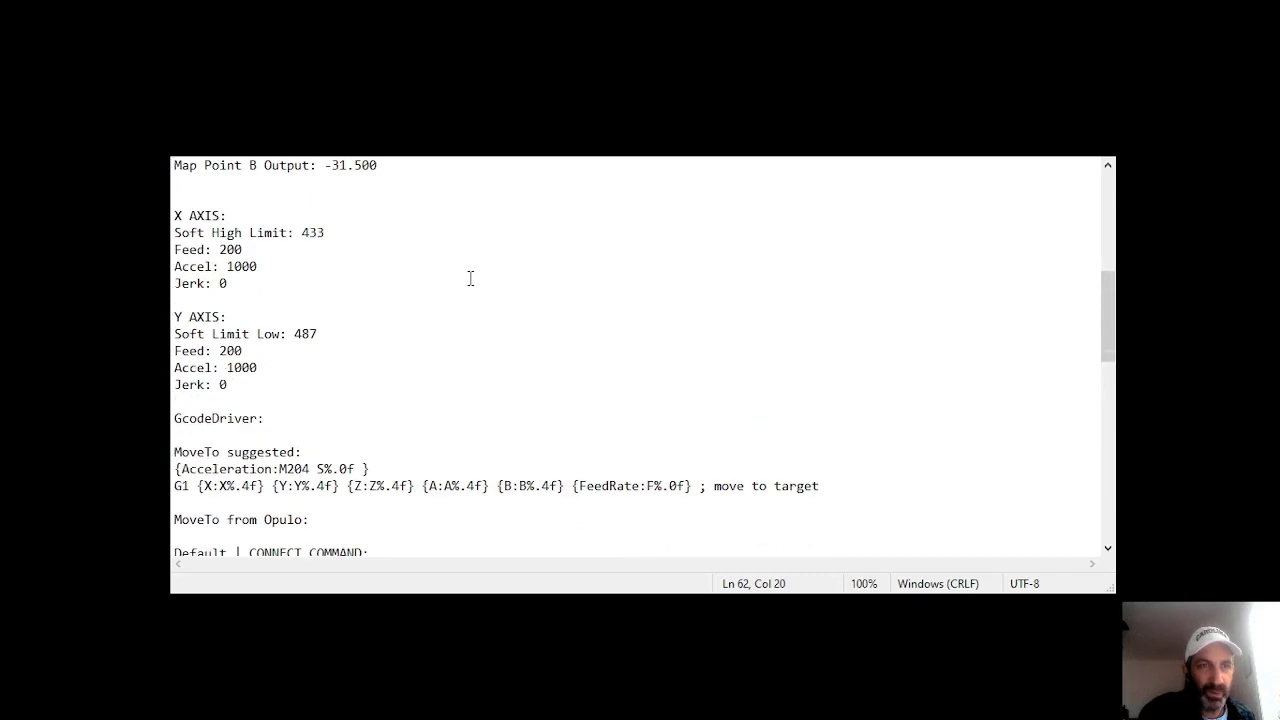
pyautogui.scroll(8, 470, 278)
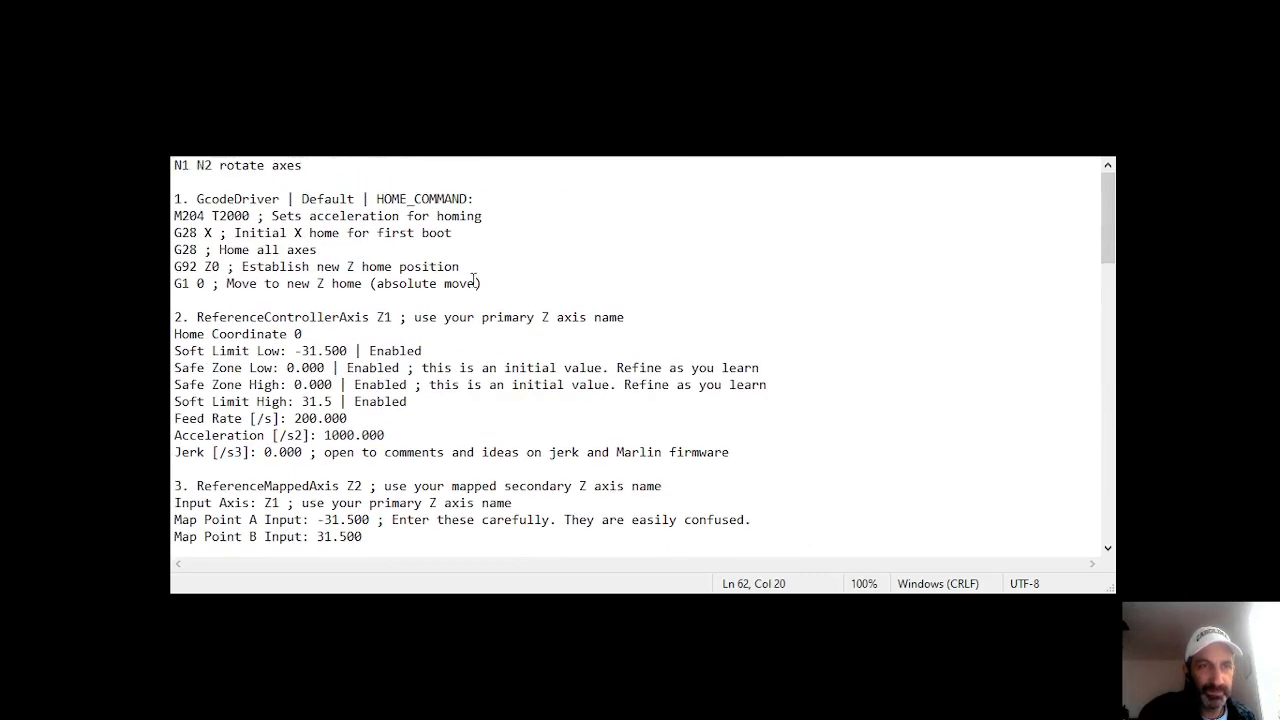
pyautogui.scroll(-7, 400, 270)
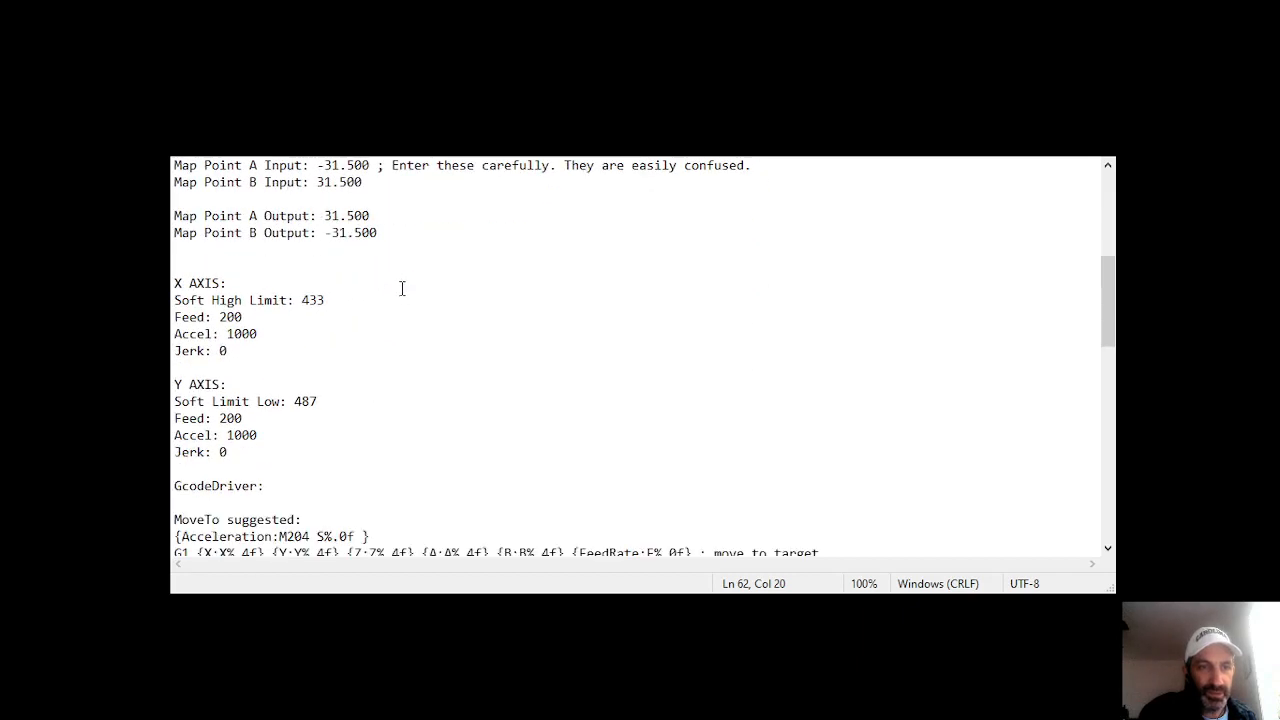
pyautogui.scroll(-3, 401, 293)
pyautogui.scroll(-5, 399, 293)
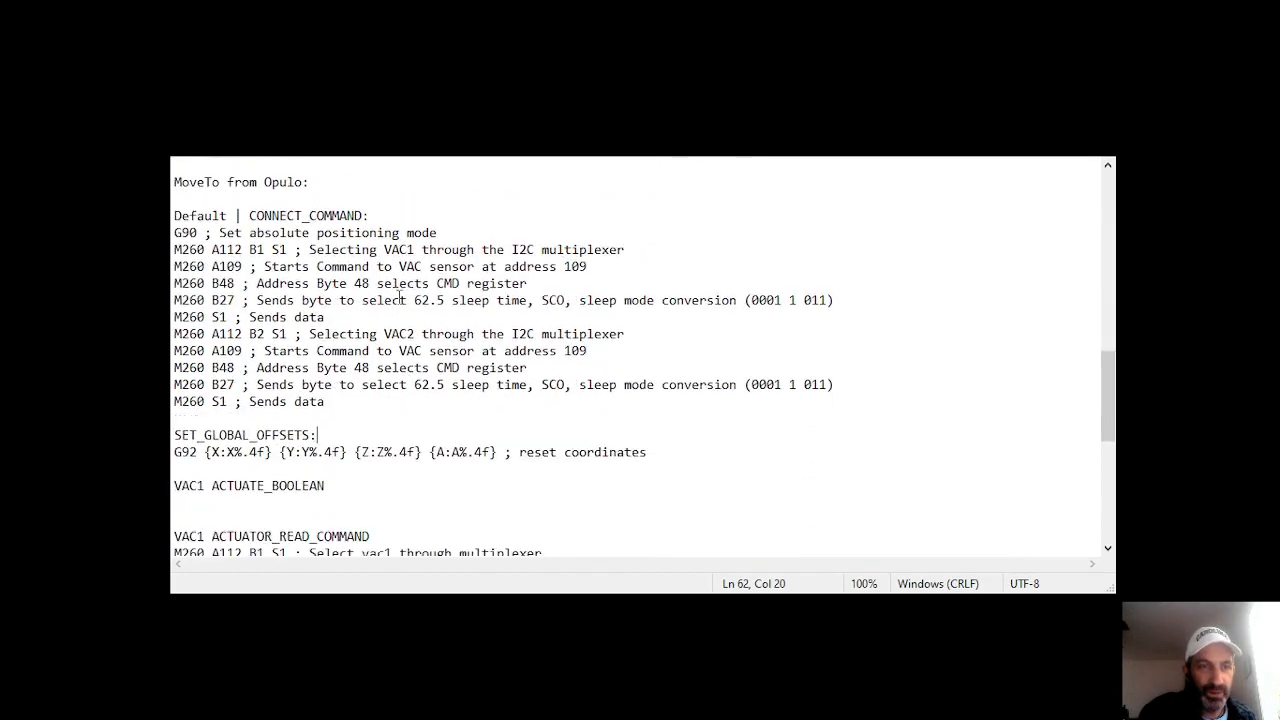
pyautogui.scroll(-2, 399, 293)
pyautogui.scroll(-1, 399, 293)
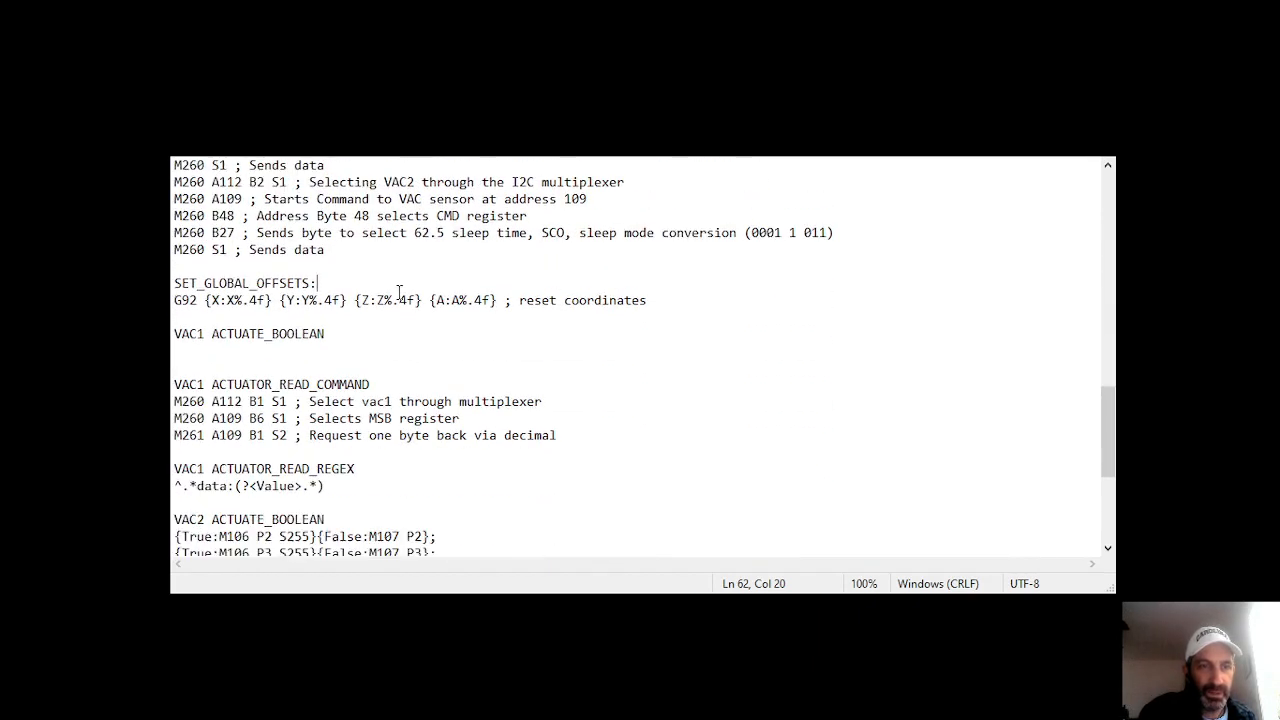
pyautogui.scroll(5, 399, 297)
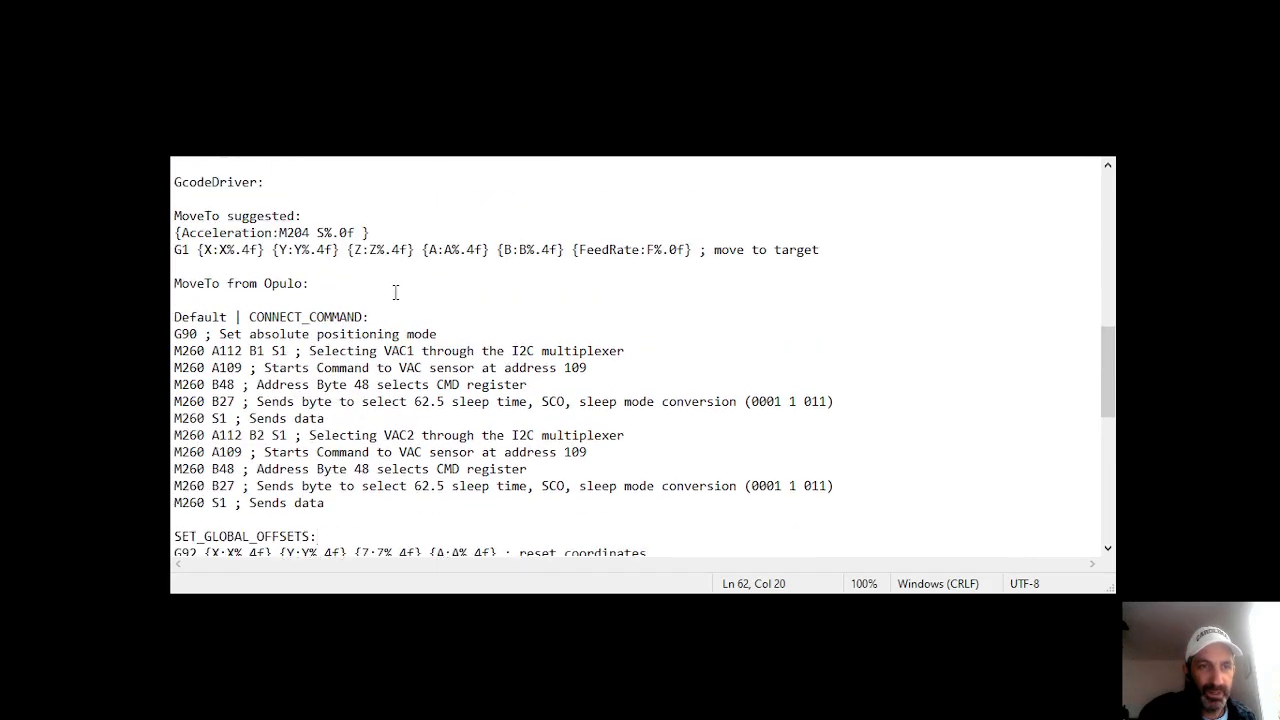
pyautogui.scroll(1, 395, 292)
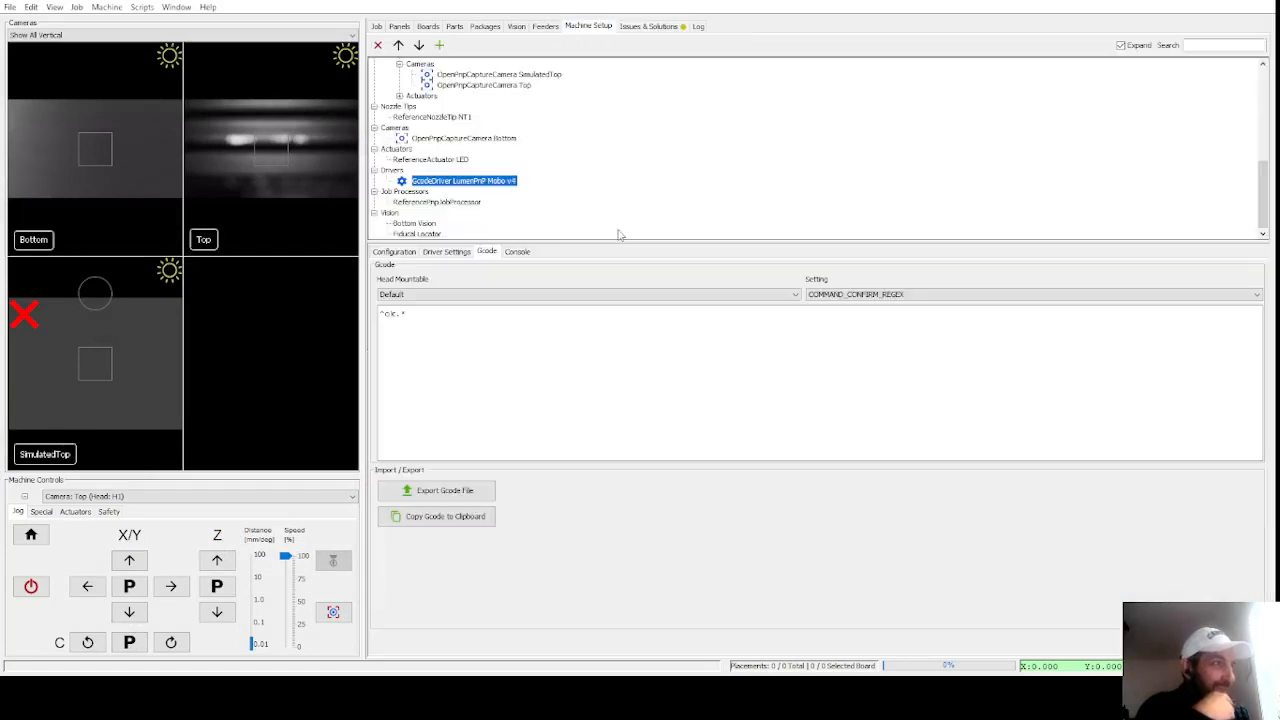
# Step: Enter the notes' homing G-code, from M204 T2000 through G1 0, as the LumenPnP Mobo v4 driver's Default HOME_COMMAND
pyautogui.click(834, 296)
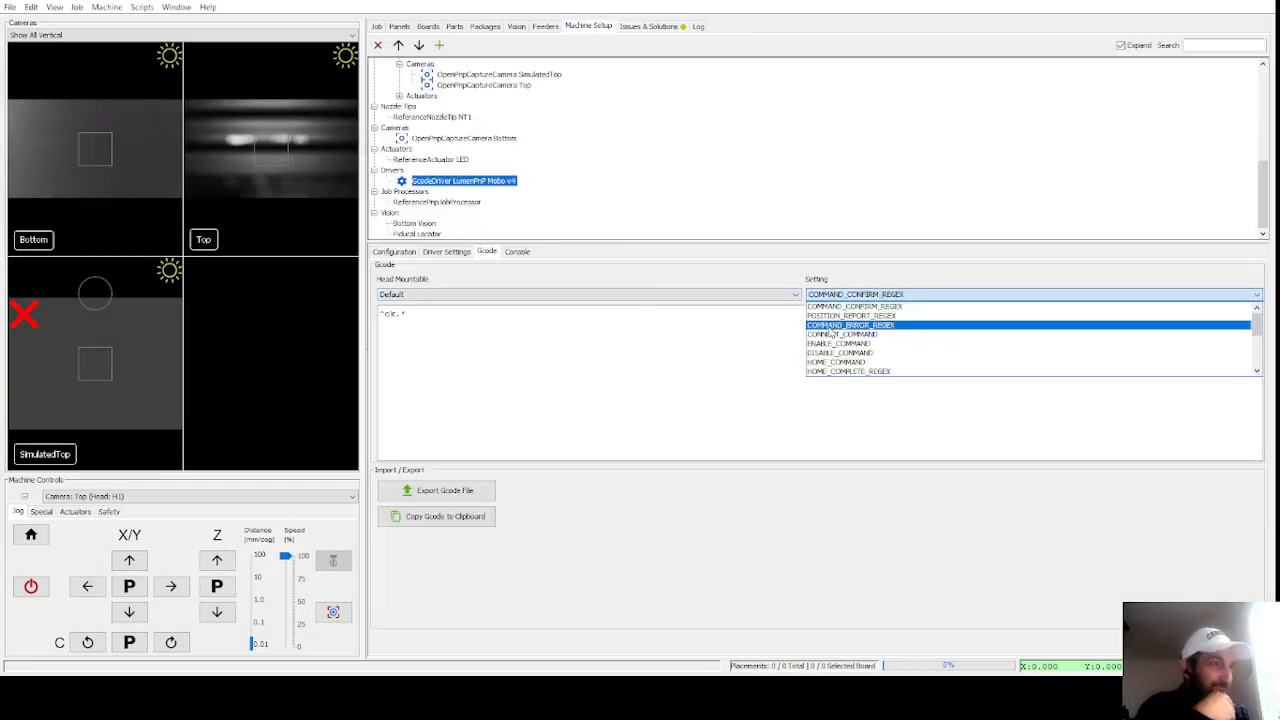
pyautogui.click(822, 364)
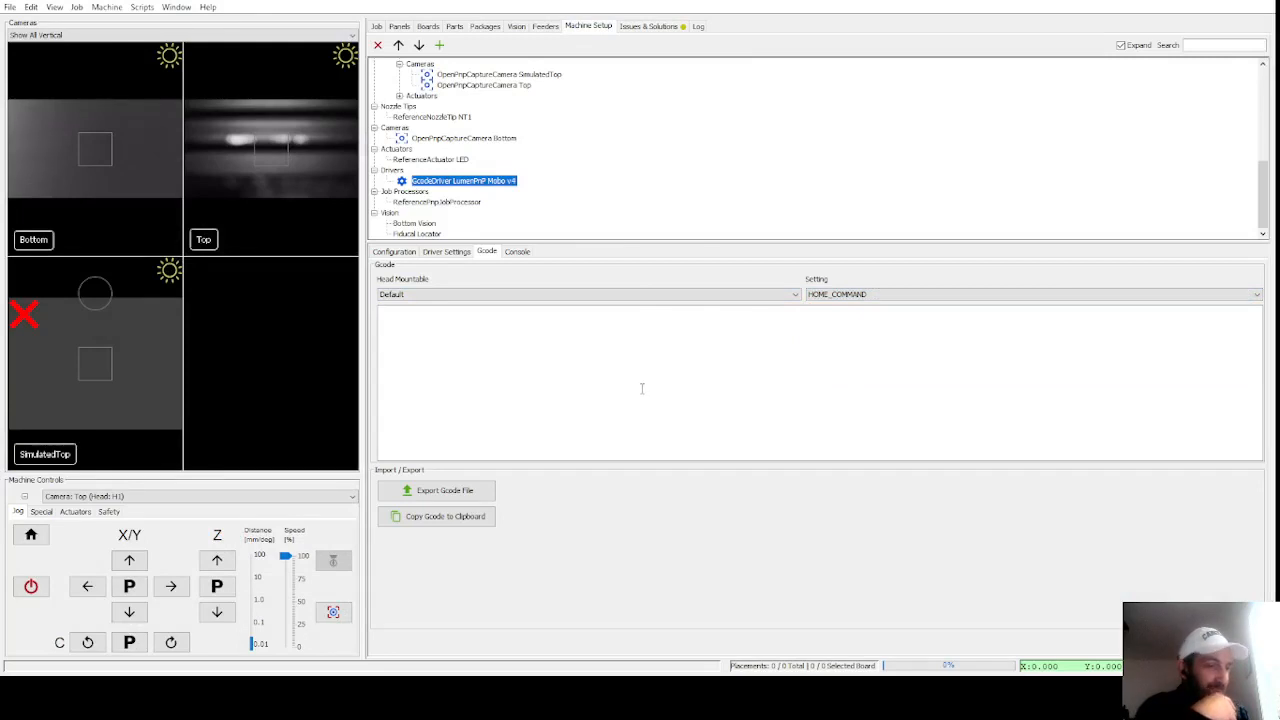
pyautogui.write('M204 T2000 ; Sets acceleration for homing G28 X ; Initial X home for first boot G28 ; Home all axes G92 Z0 ; Establish new Z home position G1 0 ; Move to new Z home (absolute move)')
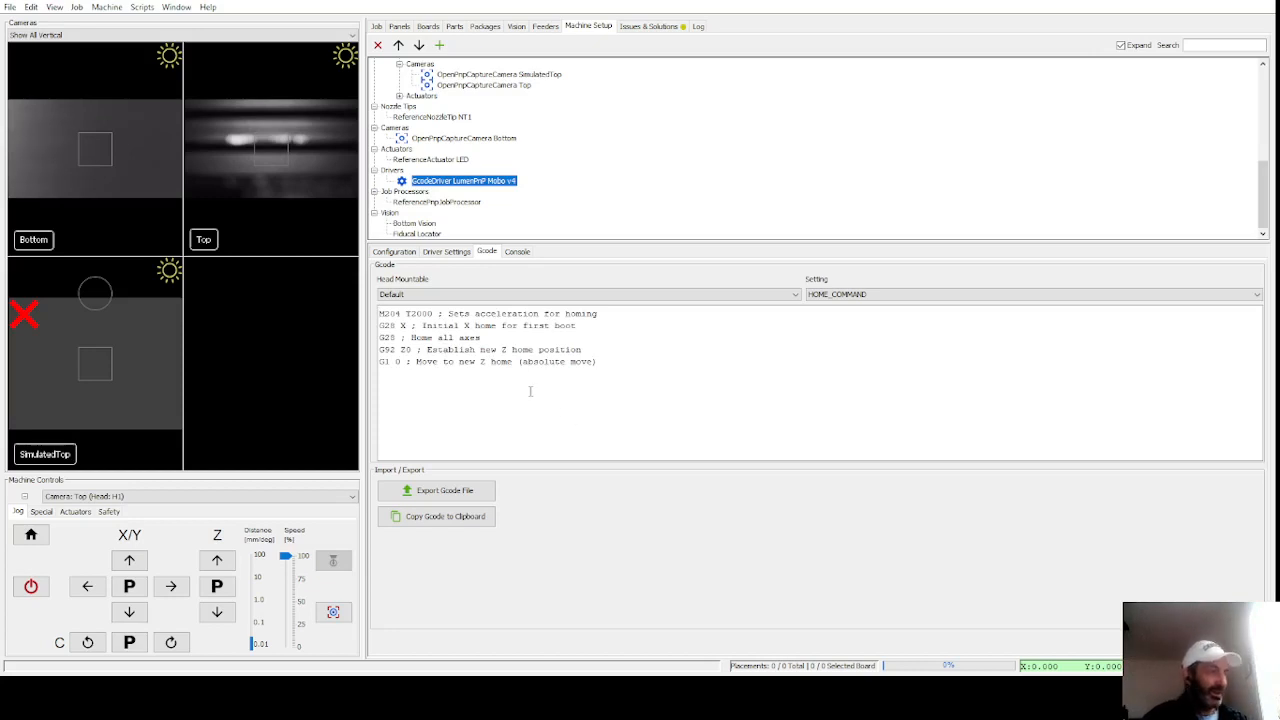
# Step: Review the HOME_COMMAND lines for homing acceleration, X homing, homing all axes and establishing the new Z home
pyautogui.click(409, 350)
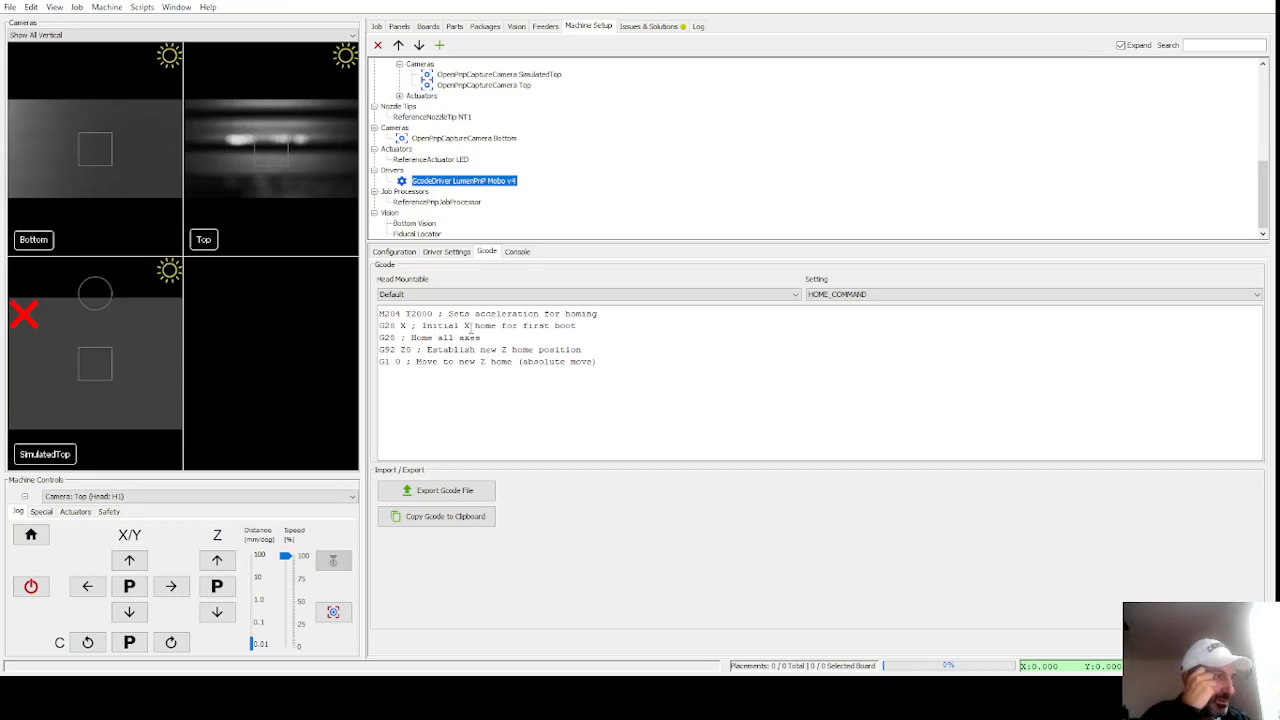
pyautogui.moveTo(571, 325); pyautogui.dragTo(311, 297)
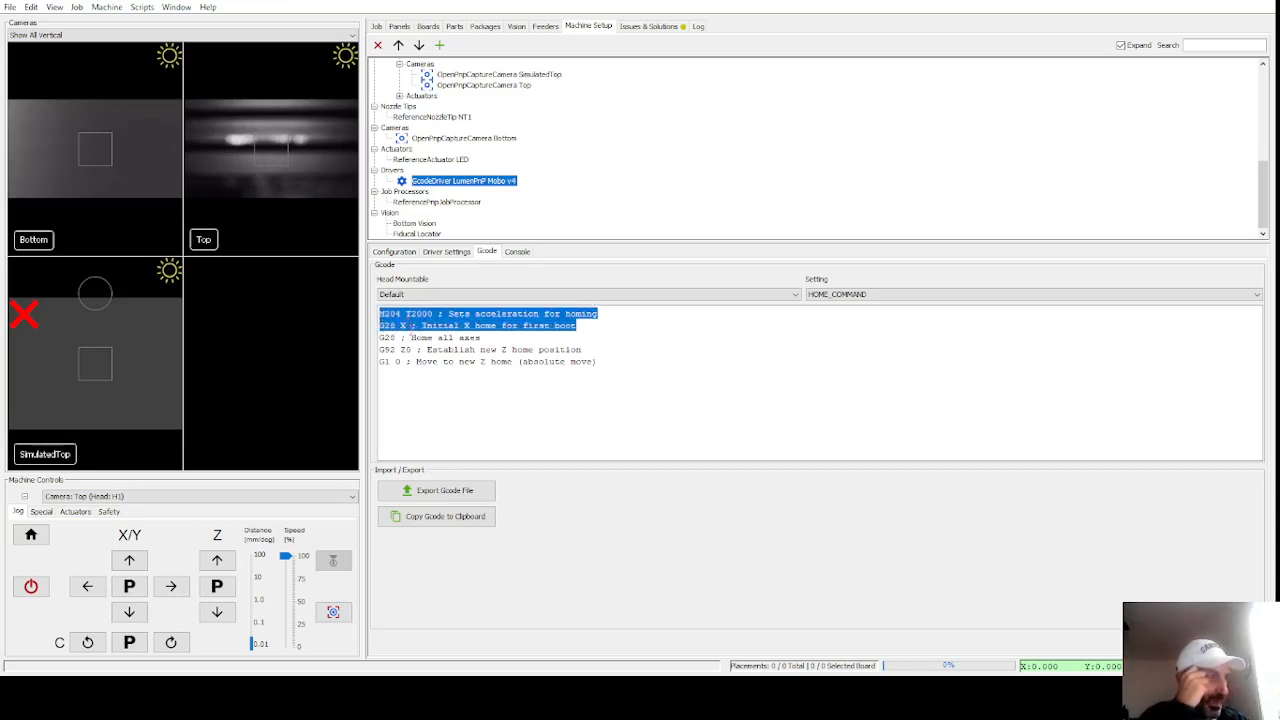
pyautogui.click(407, 337)
pyautogui.moveTo(480, 337); pyautogui.dragTo(349, 341)
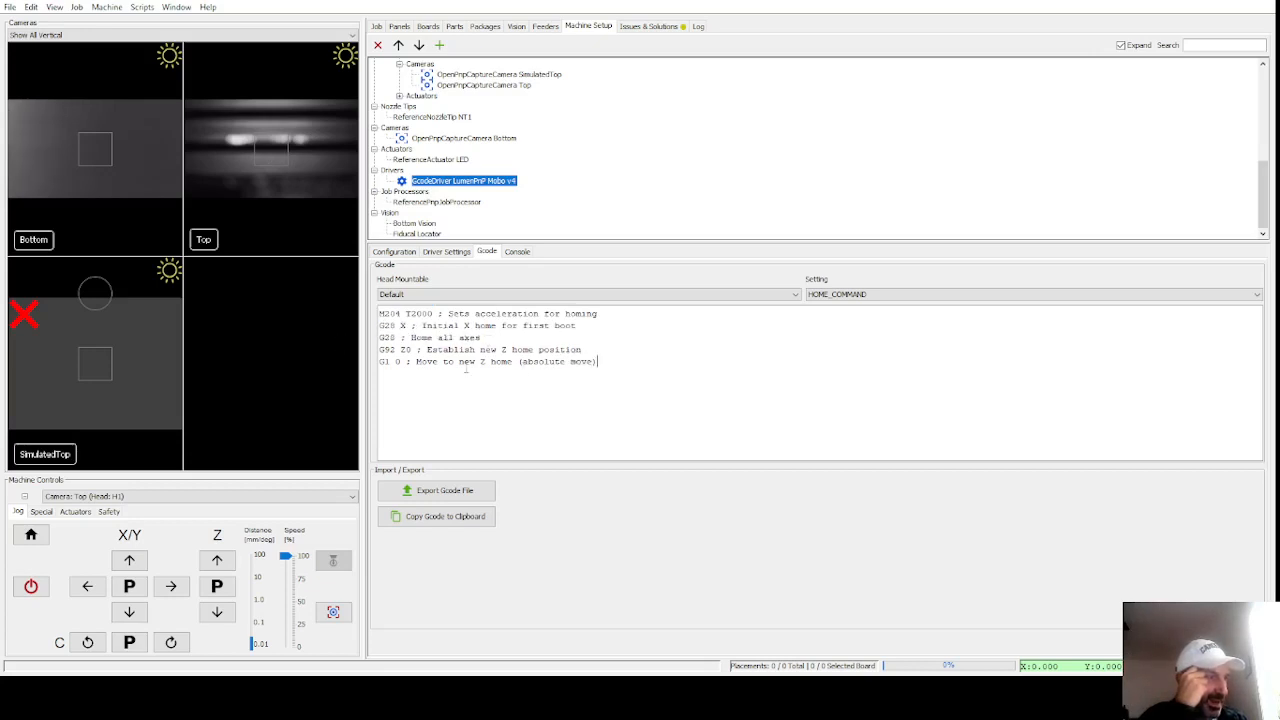
pyautogui.moveTo(598, 361); pyautogui.dragTo(379, 349)
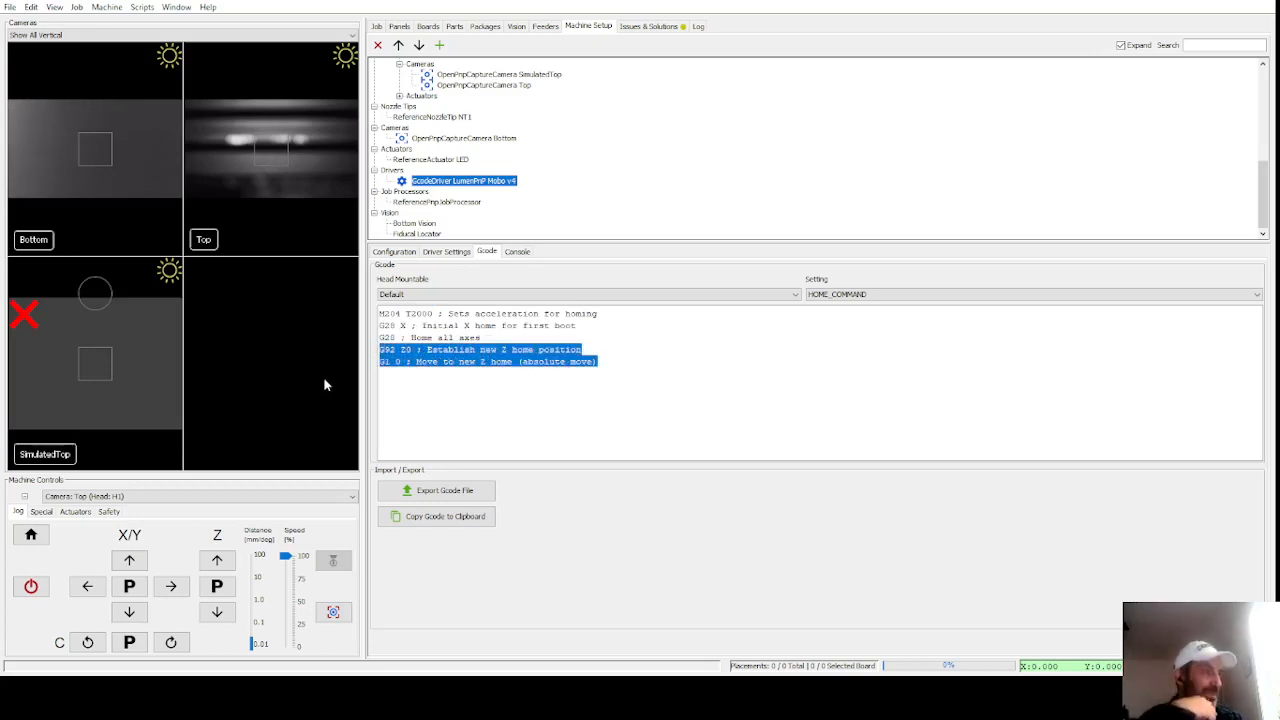
pyautogui.click(392, 373)
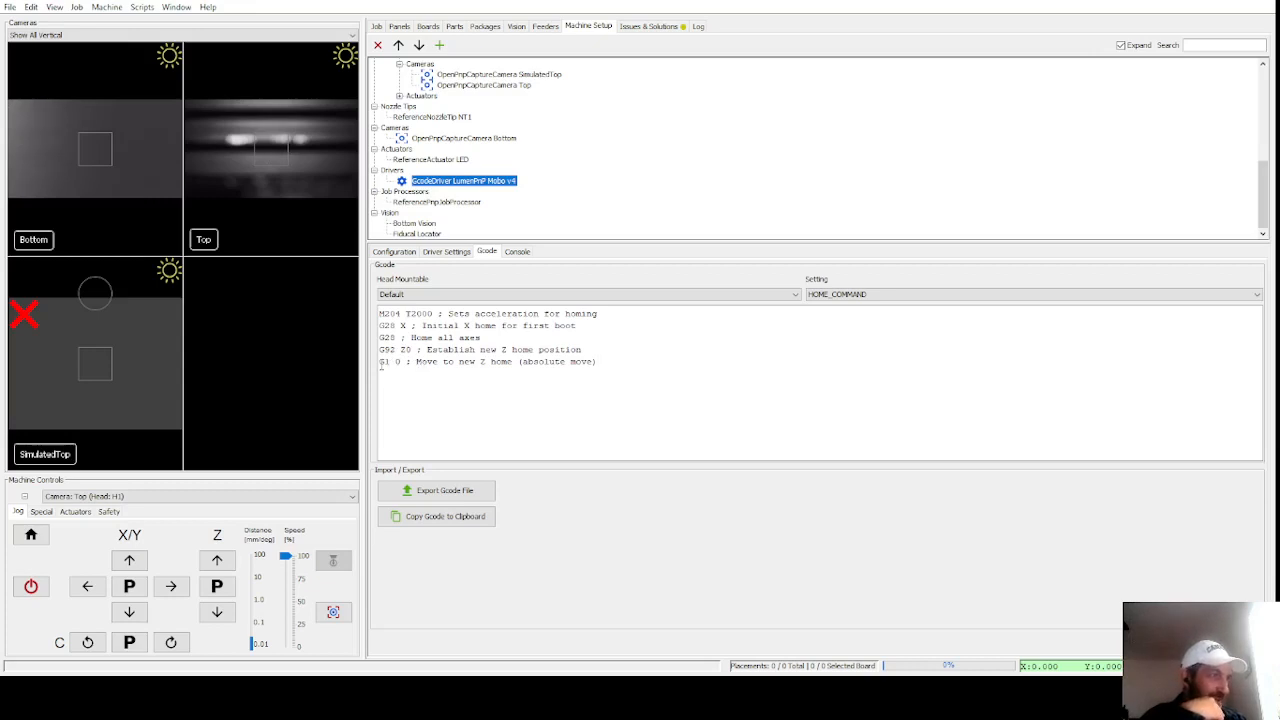
pyautogui.moveTo(381, 366); pyautogui.dragTo(584, 364)
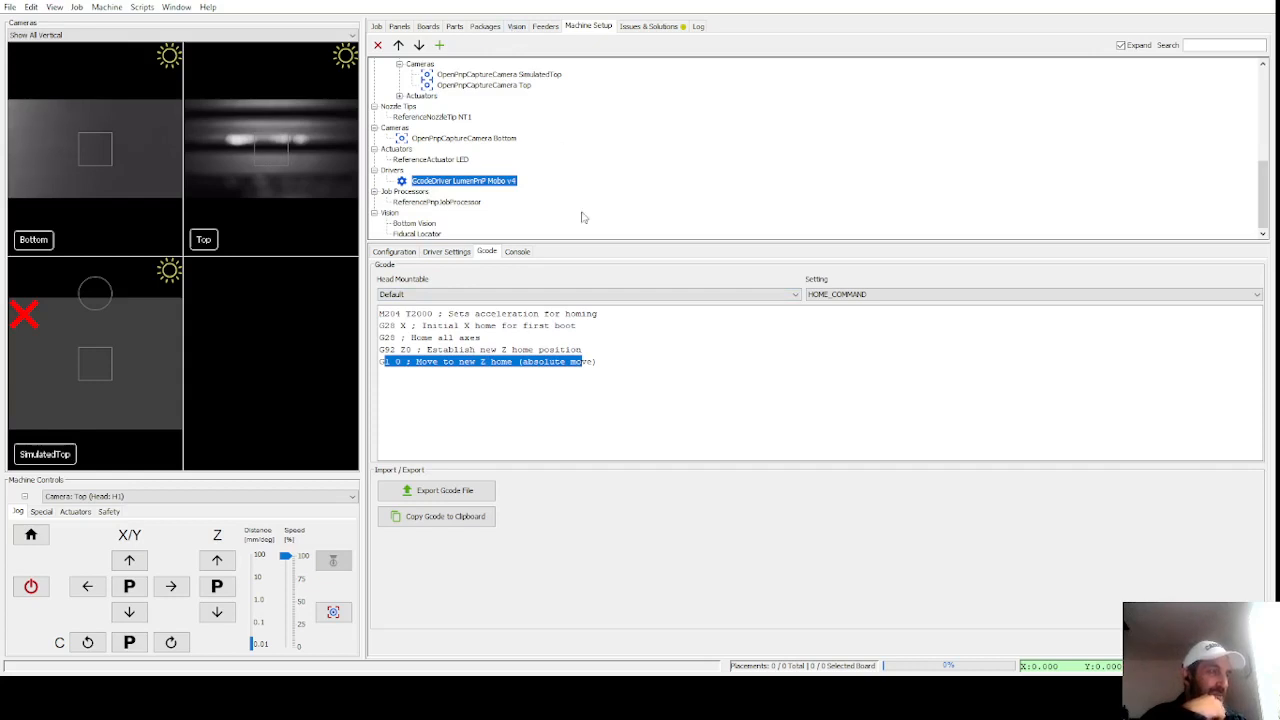
pyautogui.click(765, 410)
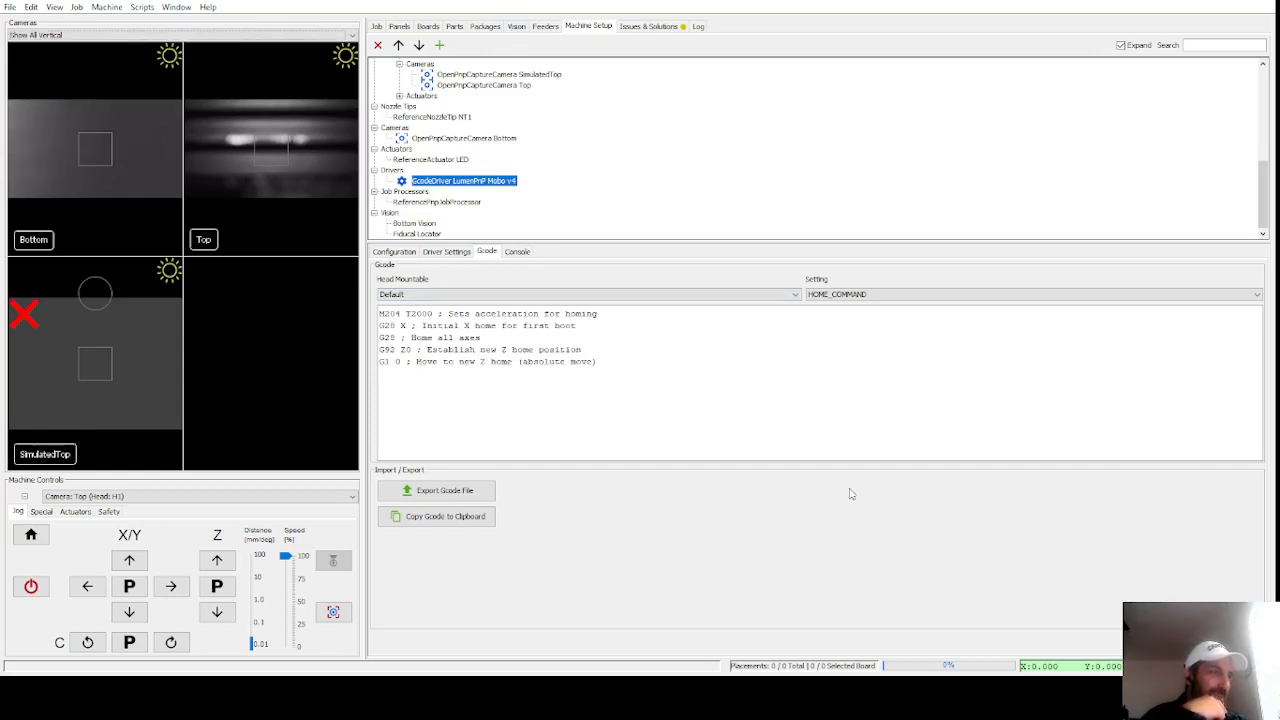
# Step: Set the home coordinate of the Z1 controller axis to 0 and apply it
pyautogui.scroll(6, 491, 124)
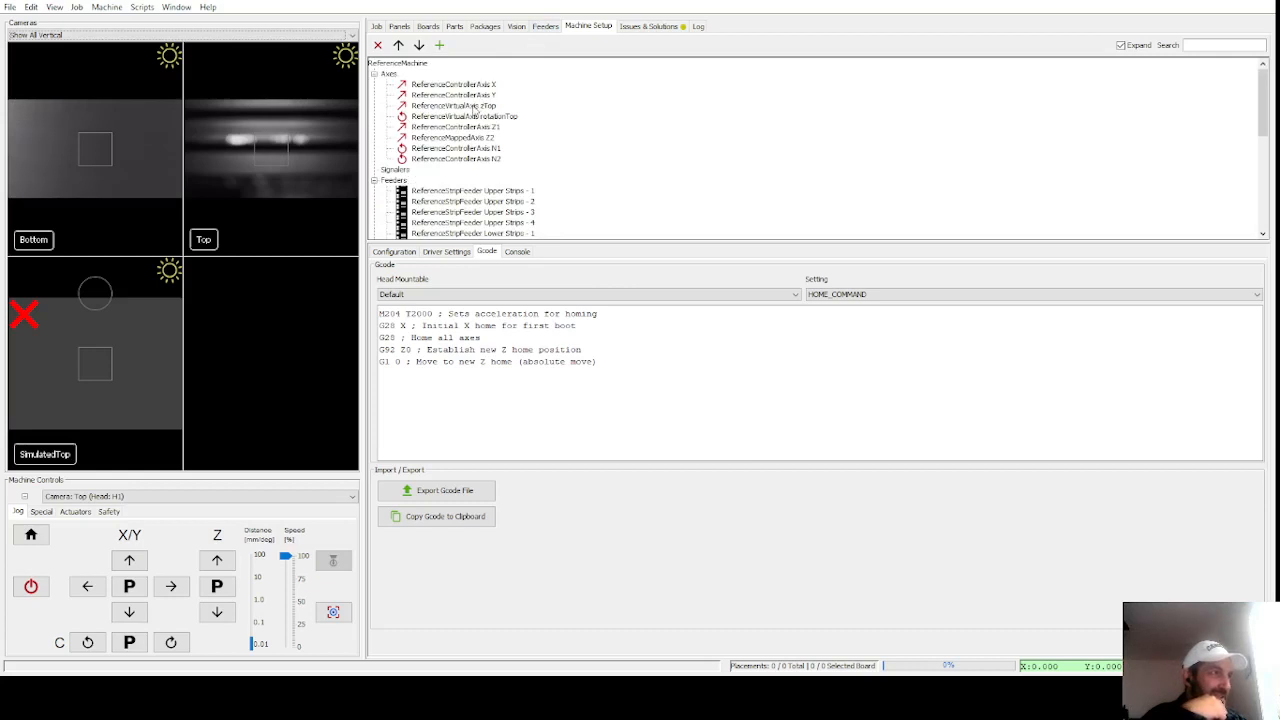
pyautogui.click(467, 127)
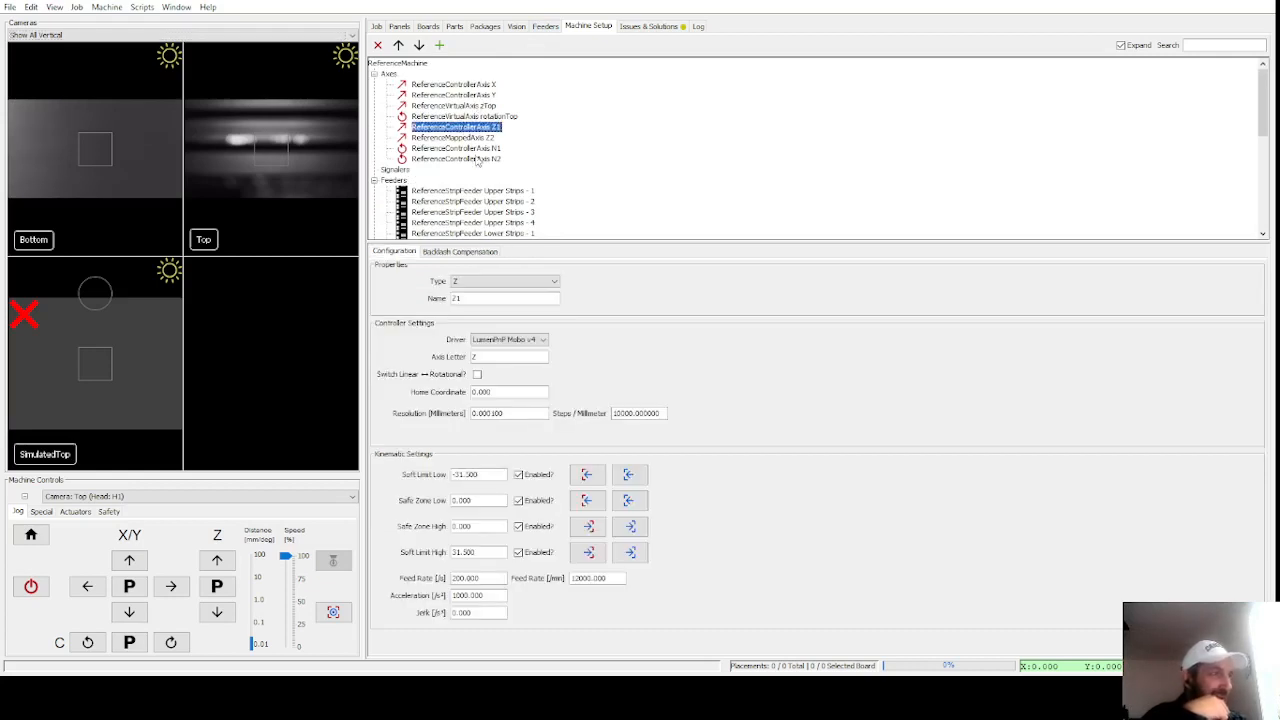
pyautogui.doubleClick(499, 392)
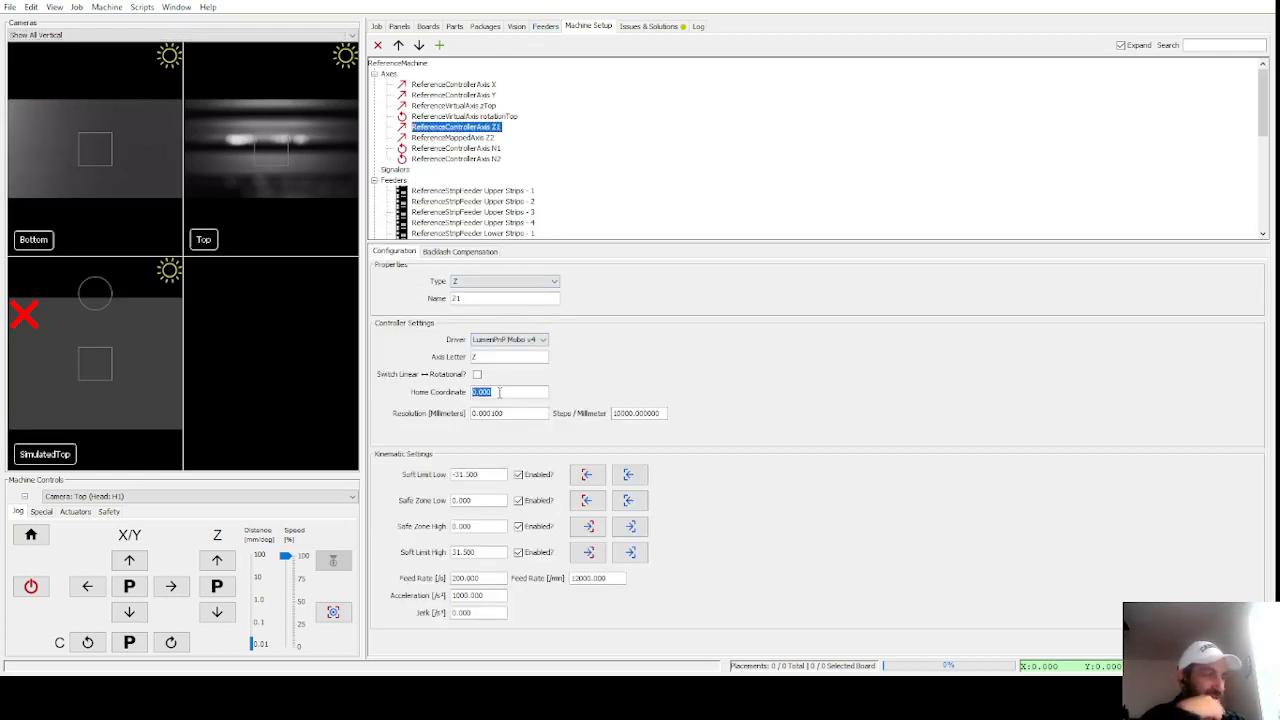
pyautogui.write('3')
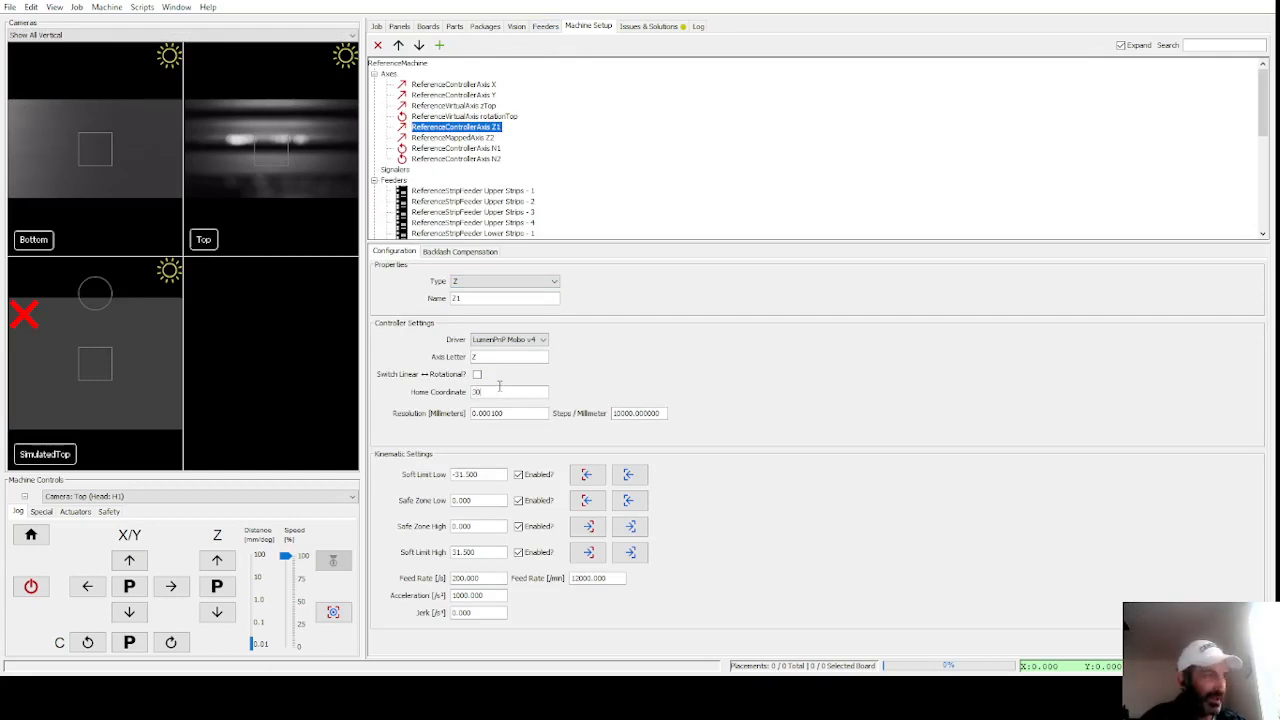
pyautogui.press('BackSpace')
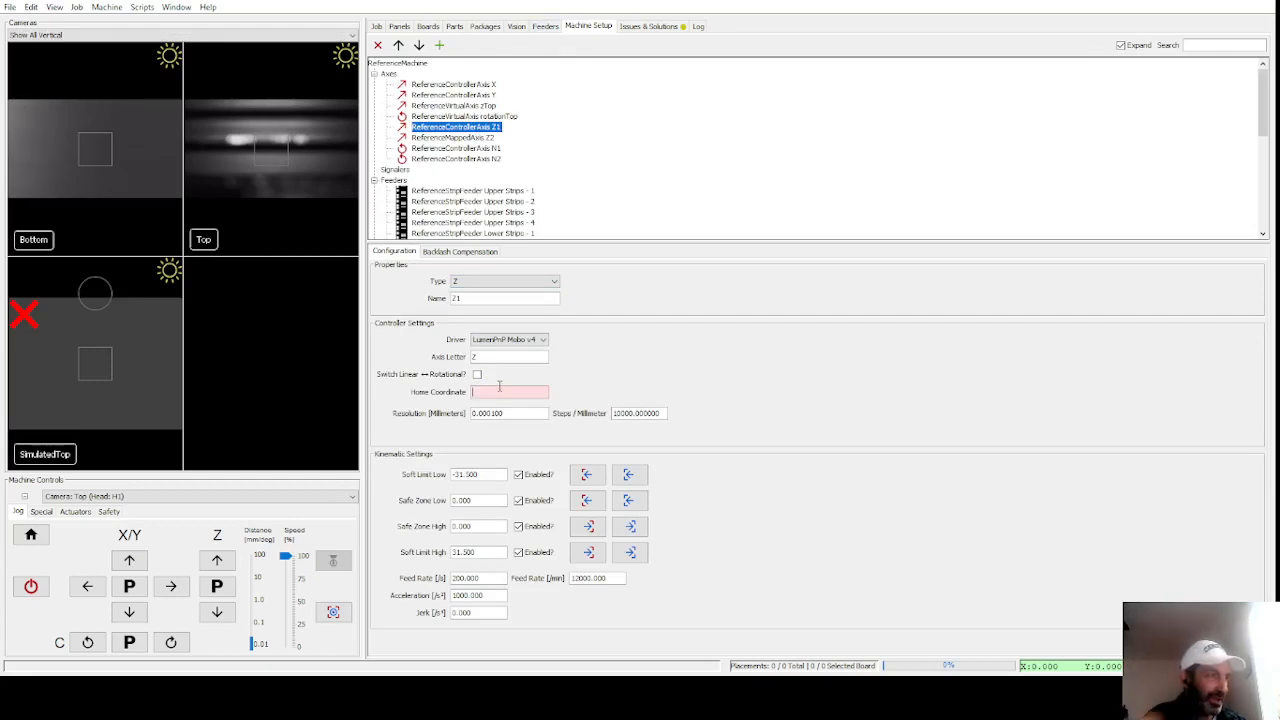
pyautogui.write('0')
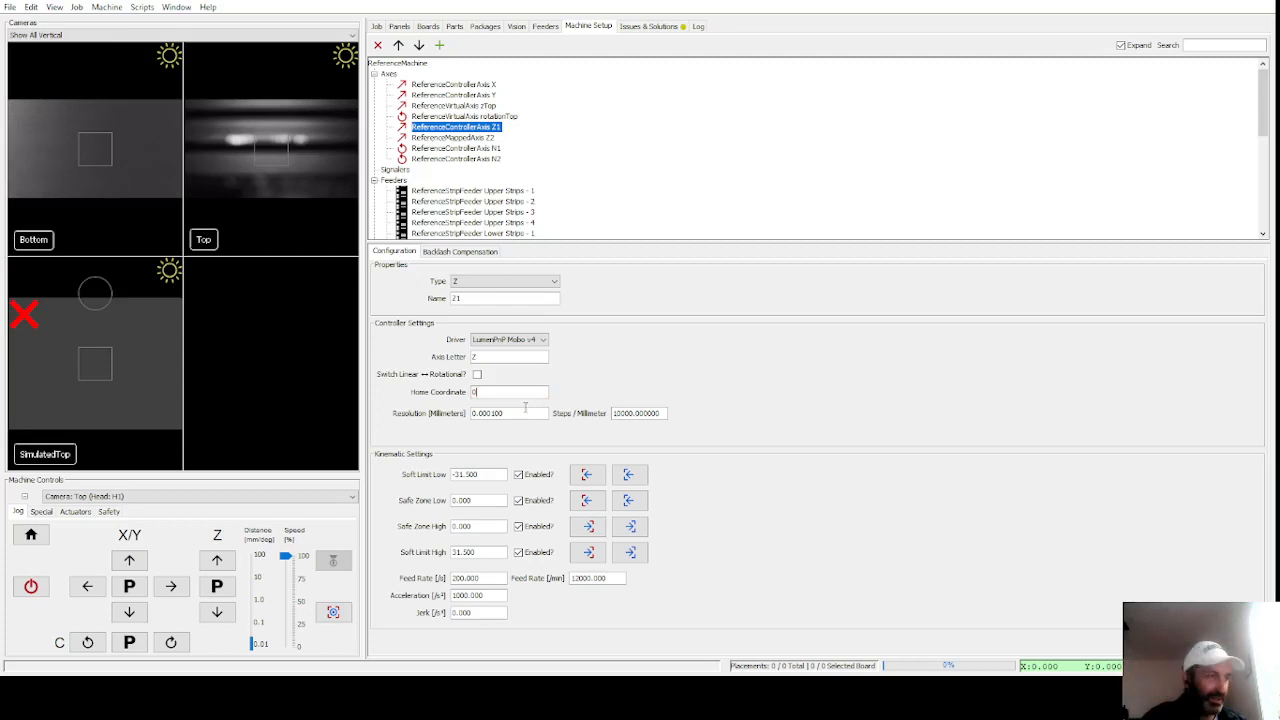
pyautogui.click(1238, 643)
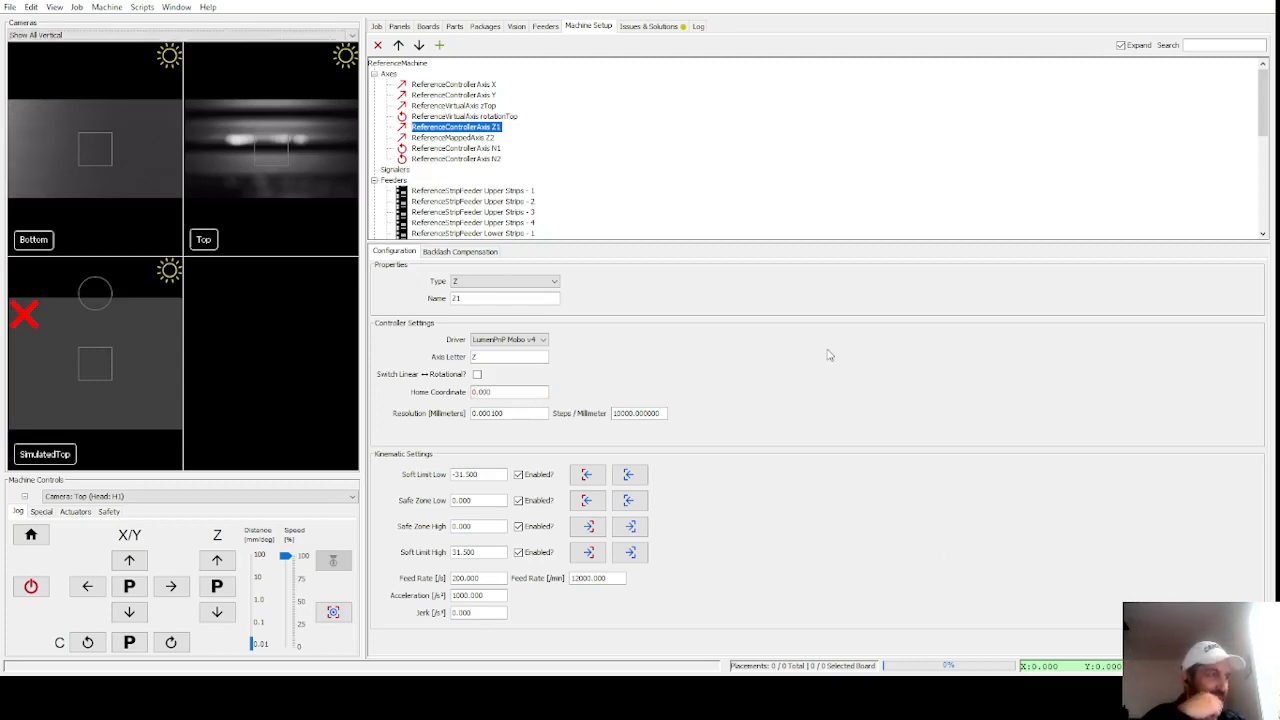
# Step: Rerun the issue search and dismiss the driver's HOME_COMMAND suggestion
pyautogui.click(655, 27)
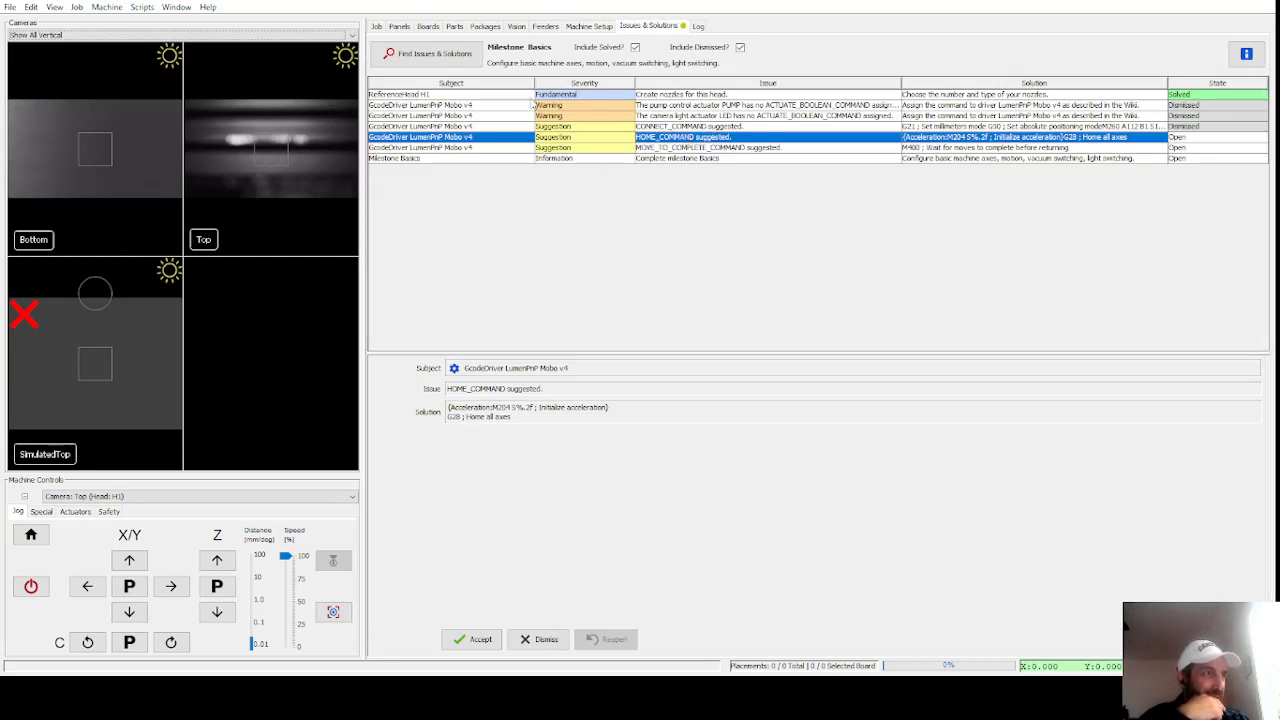
pyautogui.click(459, 57)
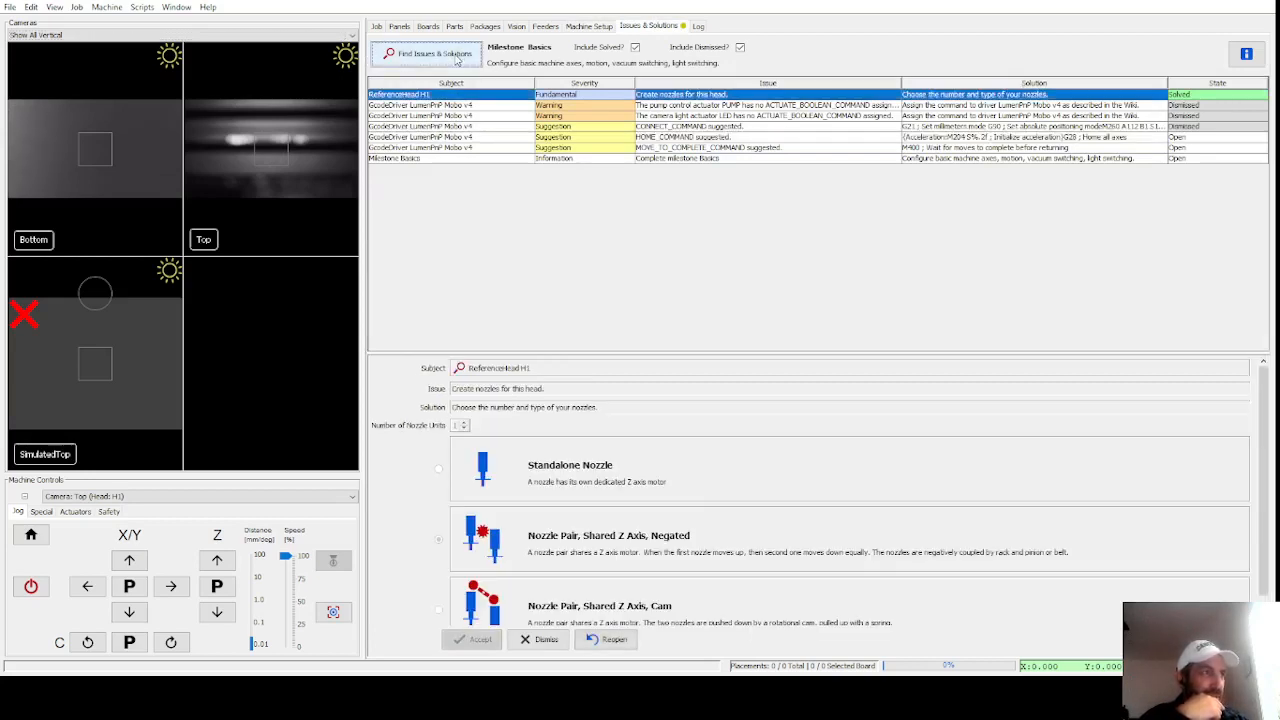
pyautogui.click(683, 138)
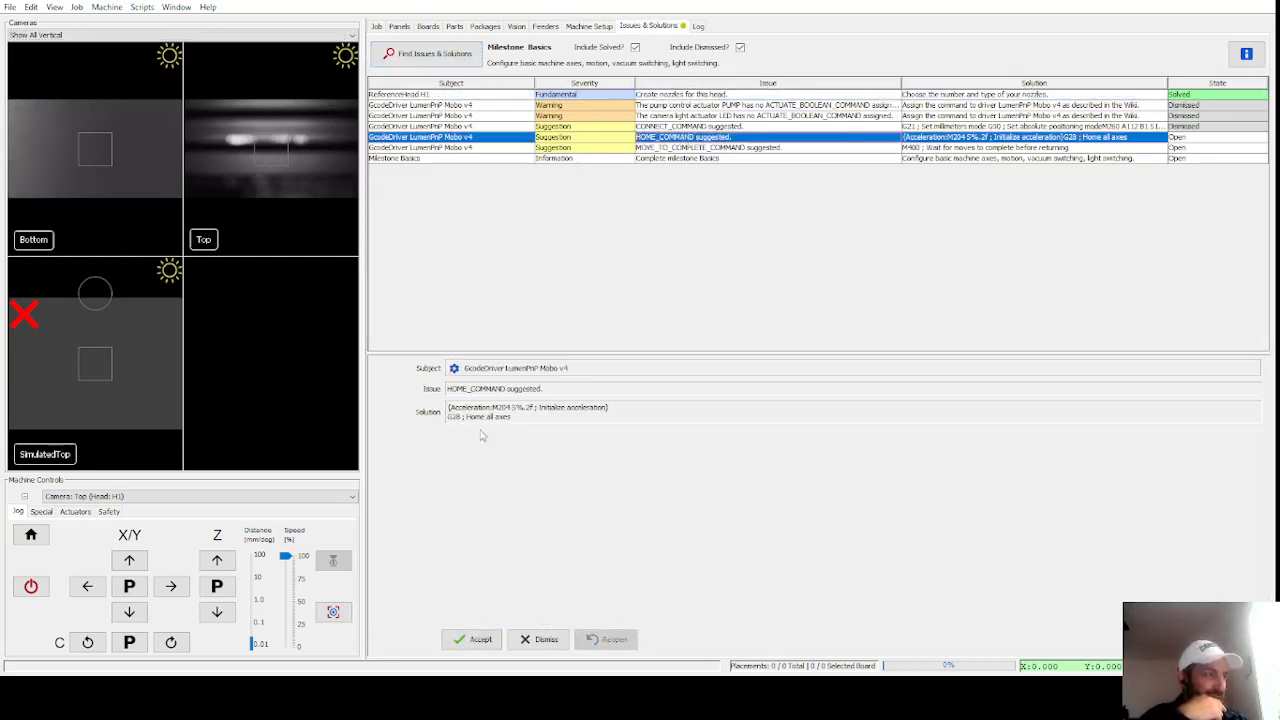
pyautogui.click(541, 640)
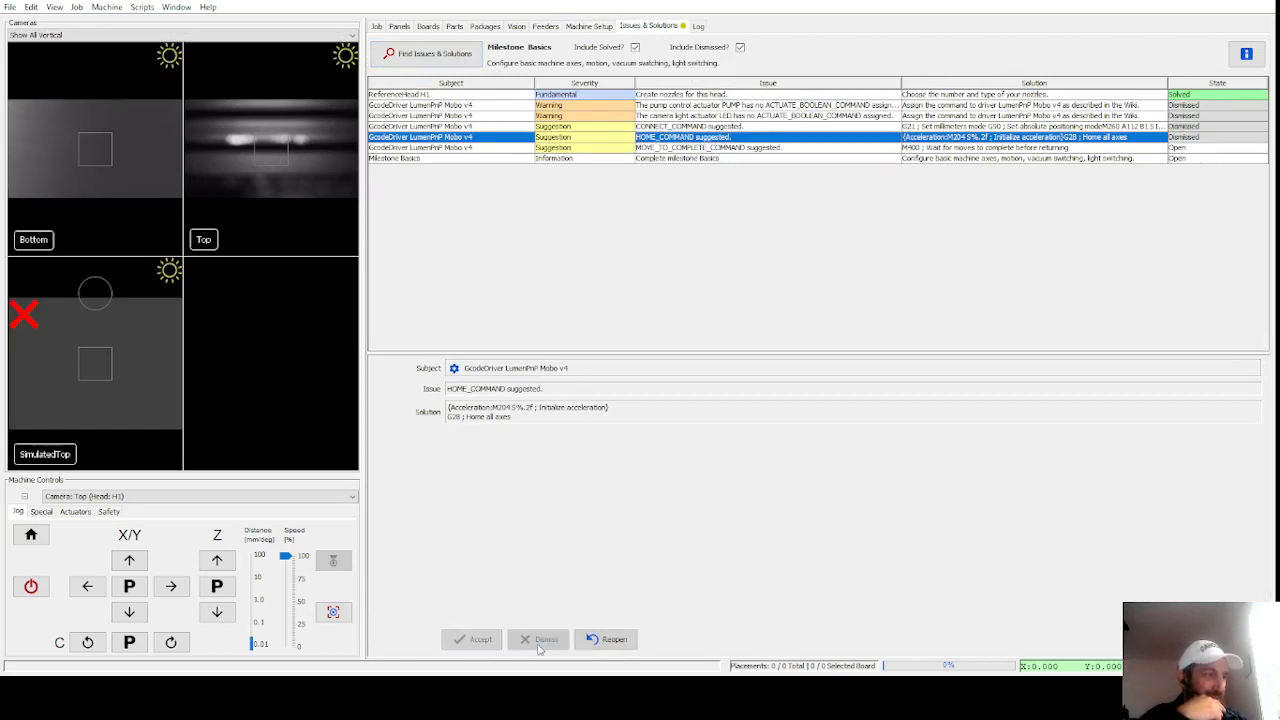
# Step: Accept the M400 MOVE_TO_COMPLETE_COMMAND suggestion, and complete the Basics milestone with the Proceed to Kinematics option
pyautogui.click(721, 148)
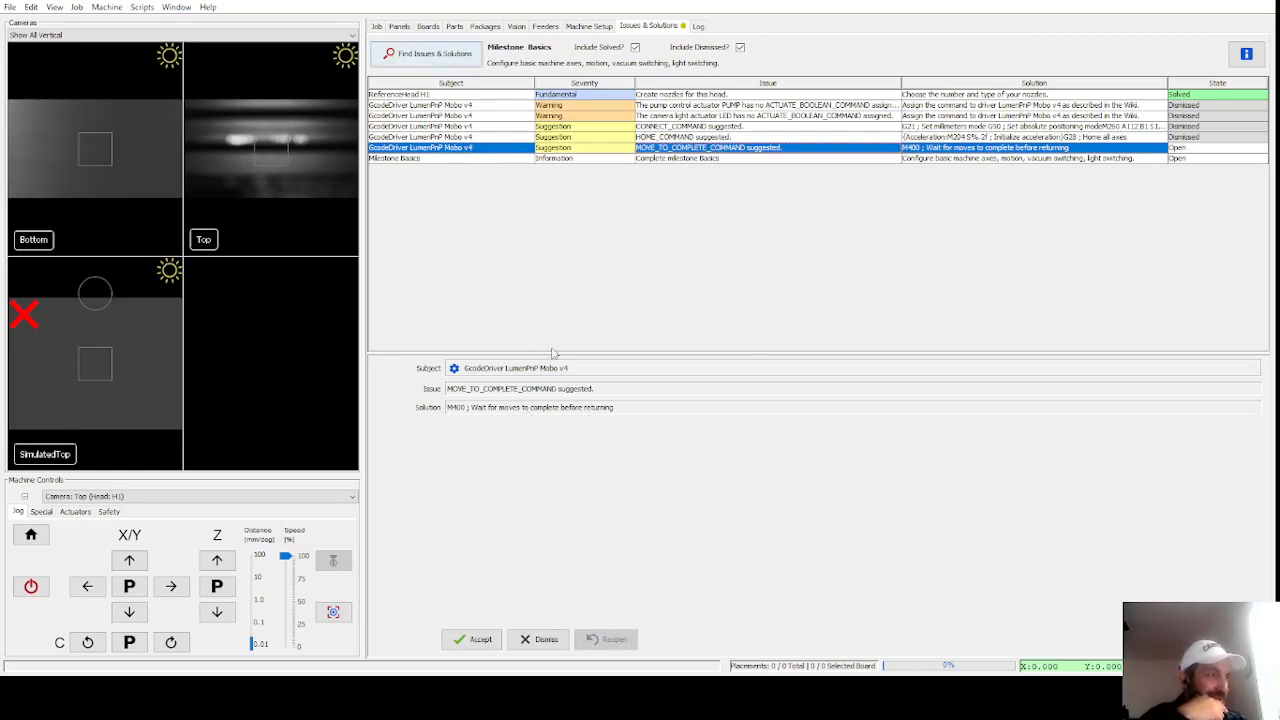
pyautogui.click(490, 641)
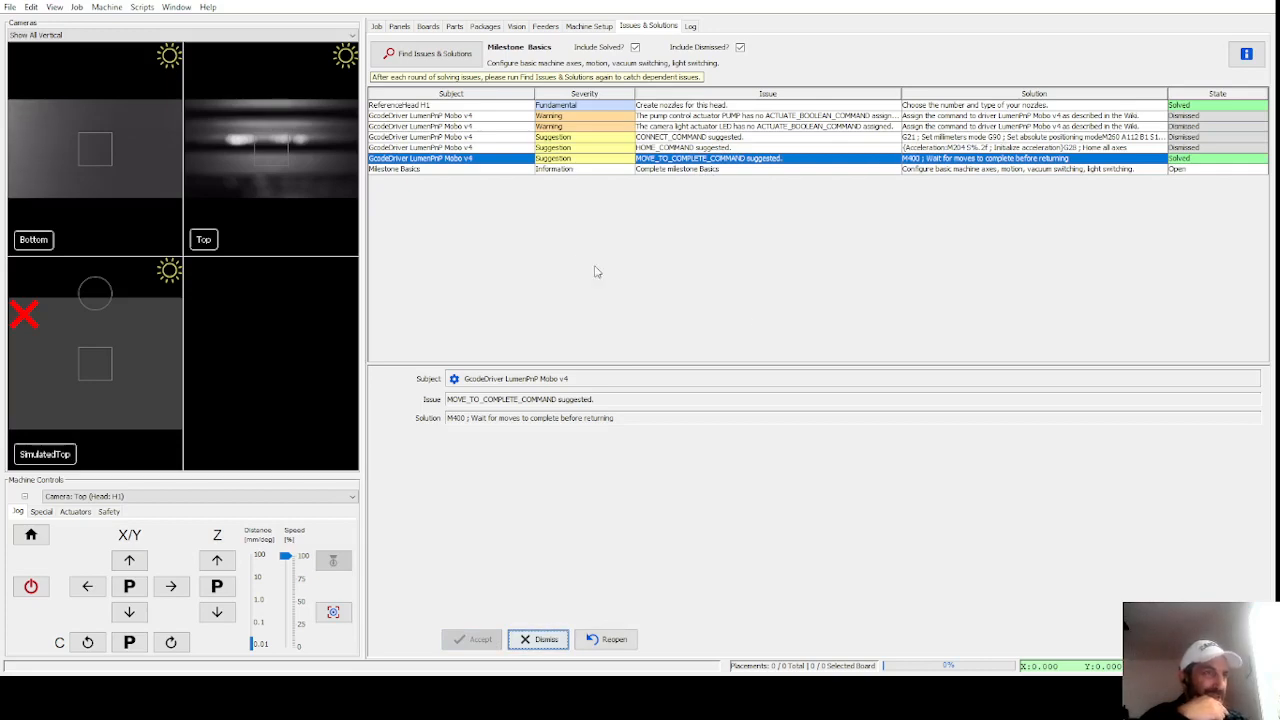
pyautogui.click(567, 171)
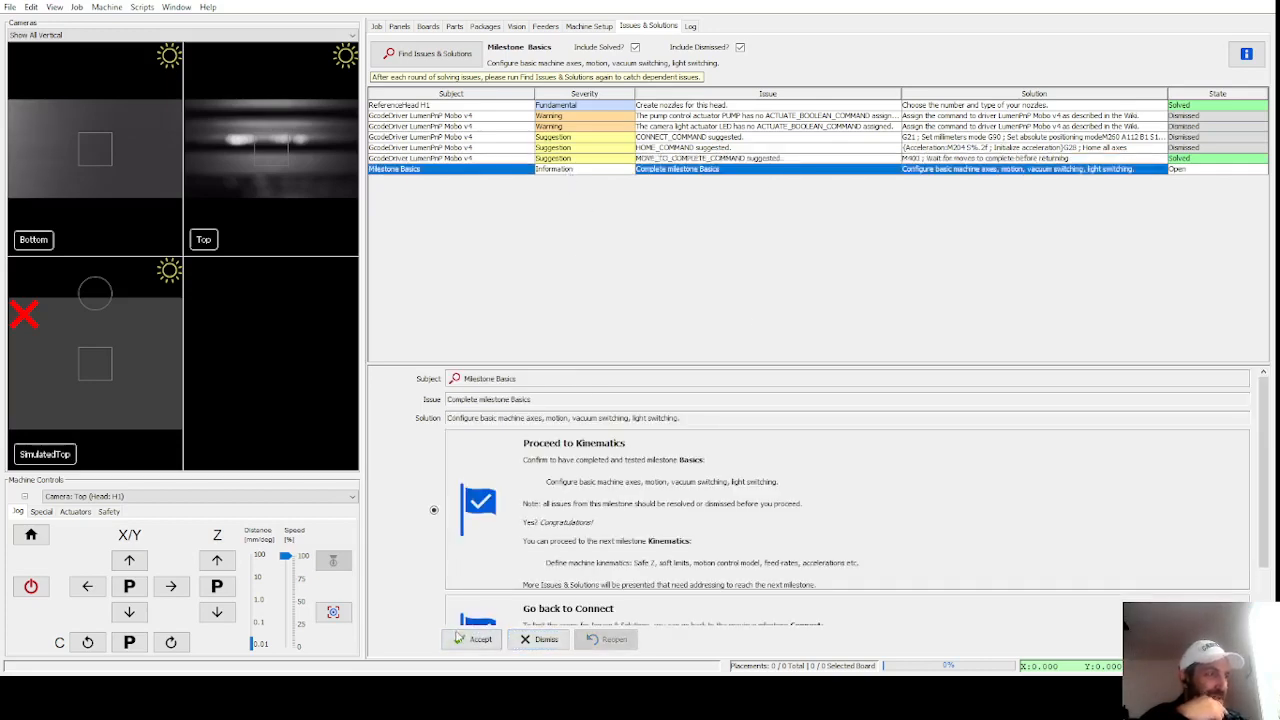
pyautogui.click(466, 640)
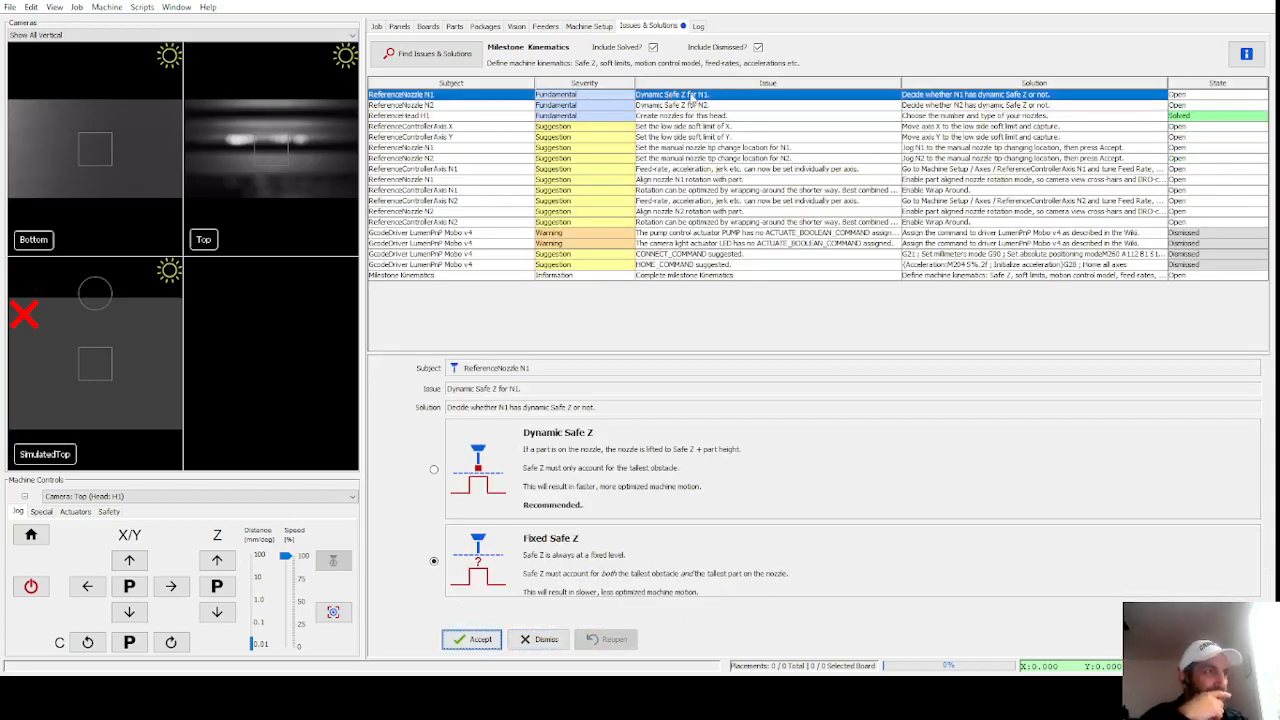